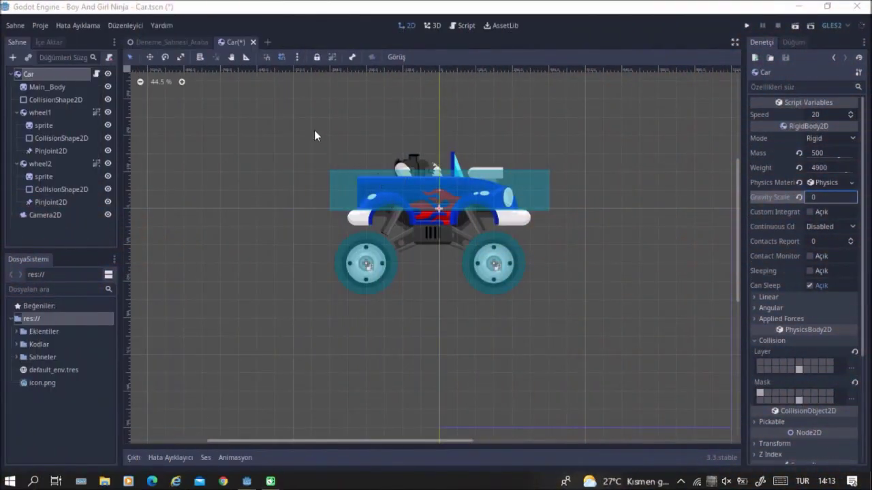
Step: Select the Car body and set its Mass to 500 and Gravity Scale to 5
{"action": "mouse_move", "coordinate": [296, 126]}
{"action": "left_mouse_down"}
{"action": "mouse_move", "coordinate": [626, 329]}
{"action": "mouse_move", "coordinate": [304, 101]}
{"action": "mouse_move", "coordinate": [273, 96]}
{"action": "left_mouse_up"}
{"action": "left_click", "coordinate": [272, 96]}
{"action": "left_click", "coordinate": [60, 75]}
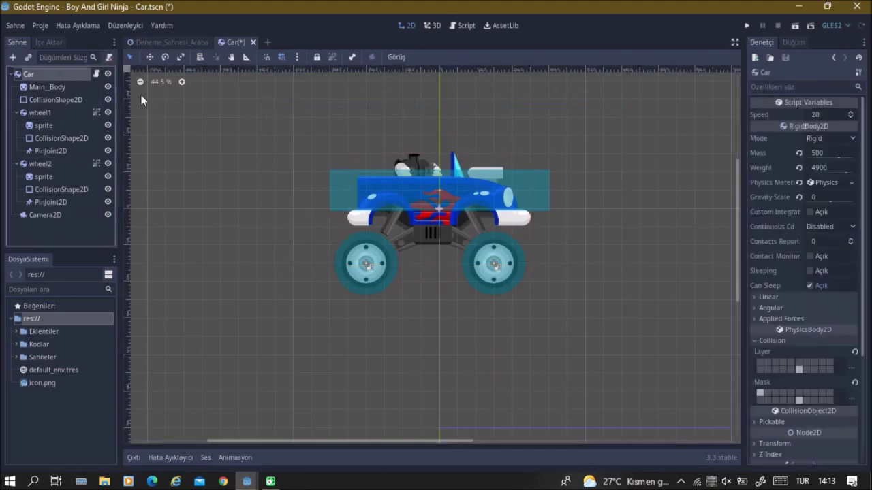
{"action": "left_click_drag", "start_coordinate": [250, 133], "coordinate": [660, 368]}
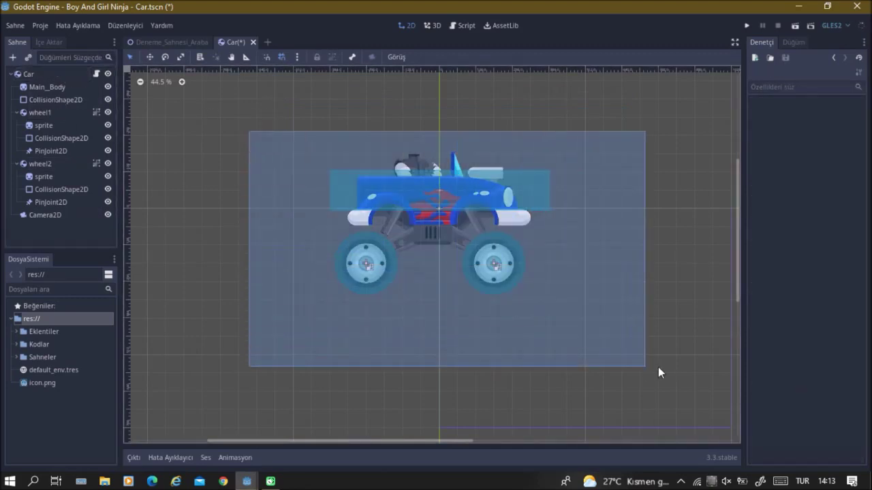
{"action": "left_click", "coordinate": [56, 85]}
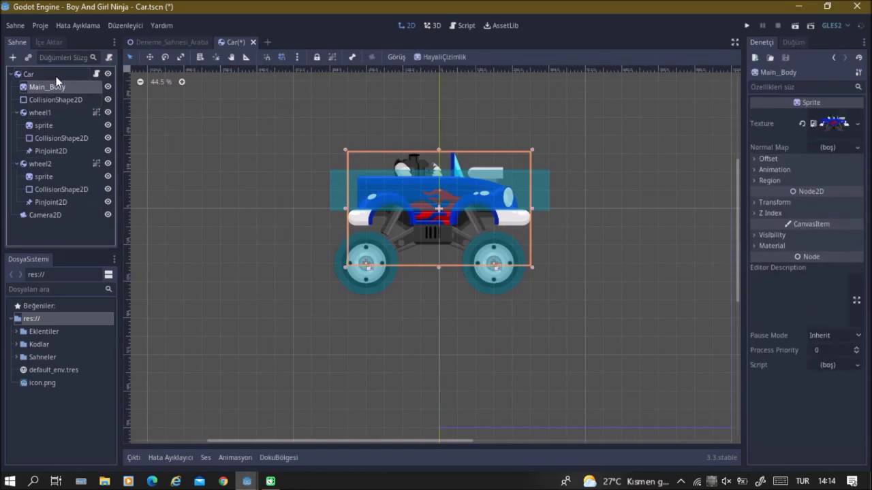
{"action": "left_click", "coordinate": [56, 76]}
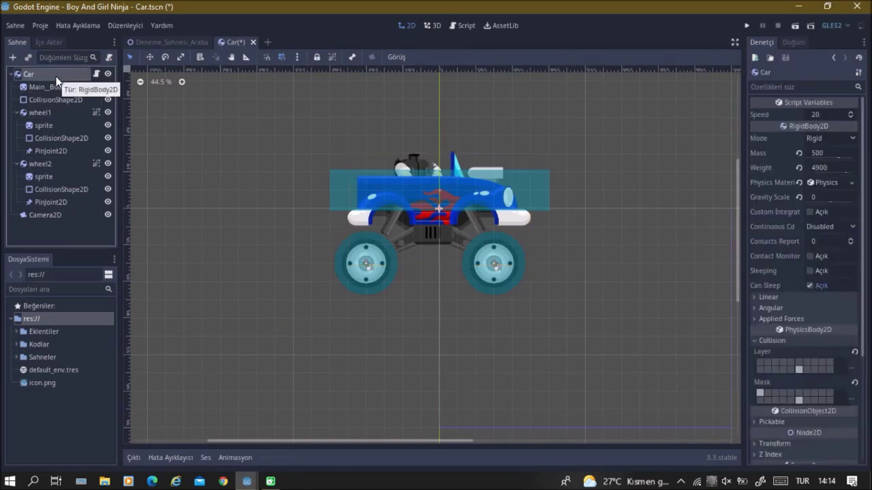
{"action": "left_click", "coordinate": [842, 153]}
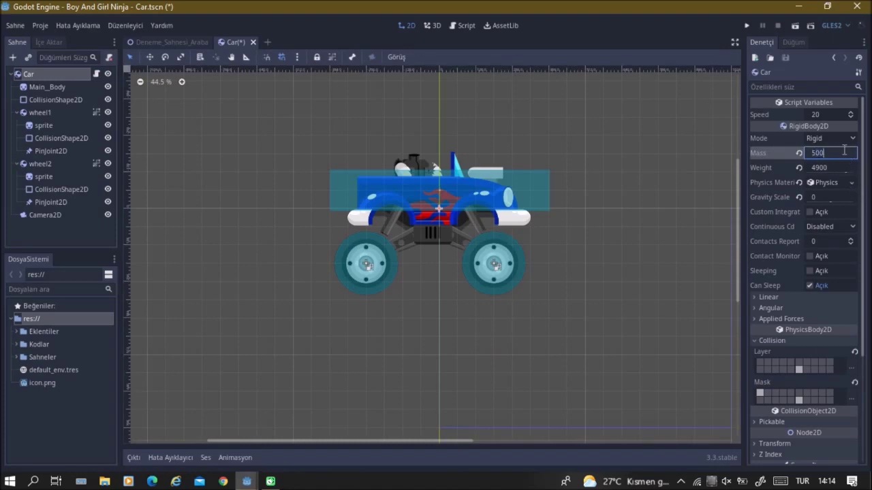
{"action": "key", "text": "Tab"}
{"action": "left_click", "coordinate": [838, 197]}
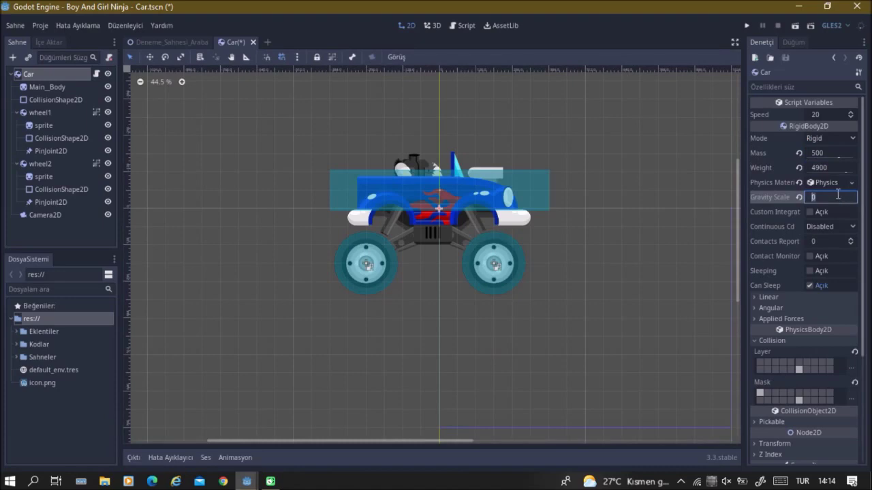
{"action": "type", "text": "5"}
Step: Set the Gravity Scale of both wheel1 and wheel2 to 7
{"action": "double_click", "coordinate": [59, 111]}
{"action": "left_click", "coordinate": [816, 173]}
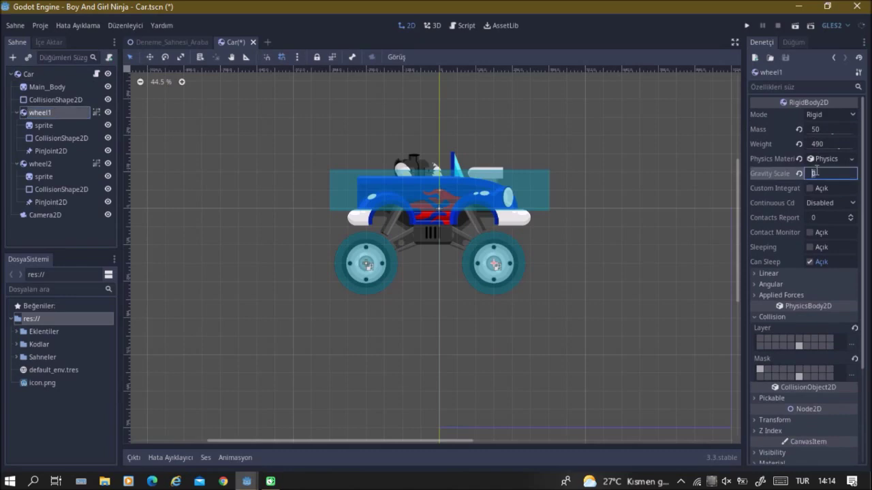
{"action": "left_click", "coordinate": [39, 164]}
{"action": "left_click", "coordinate": [832, 174]}
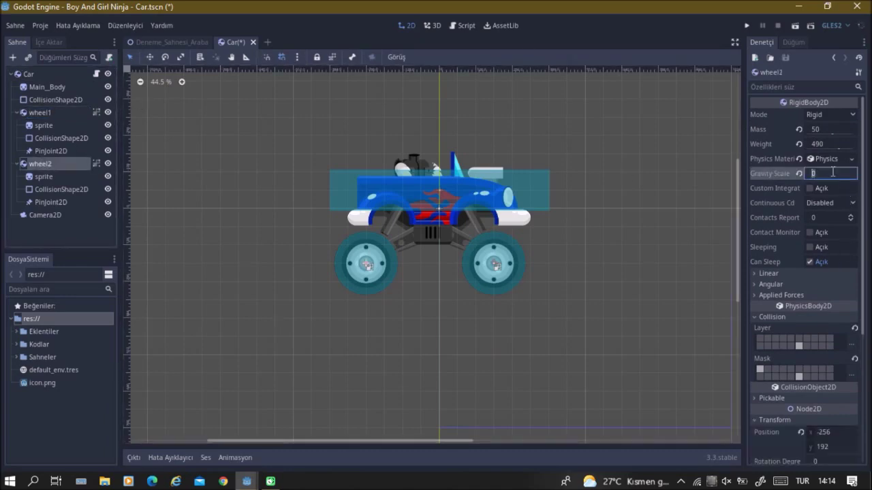
{"action": "type", "text": "7"}
{"action": "left_click", "coordinate": [839, 129]}
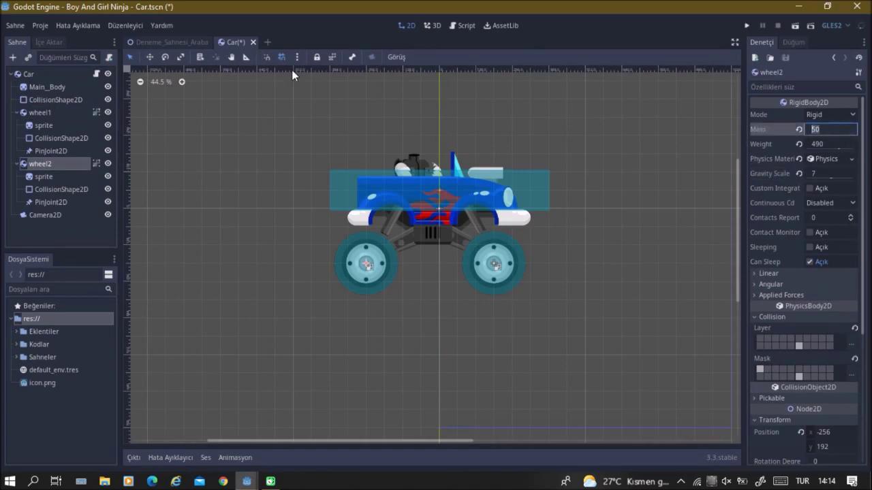
Step: Review wheel1, the Car's physics material and wheel2's PinJoint2D settings, then deselect
{"action": "left_click", "coordinate": [37, 112]}
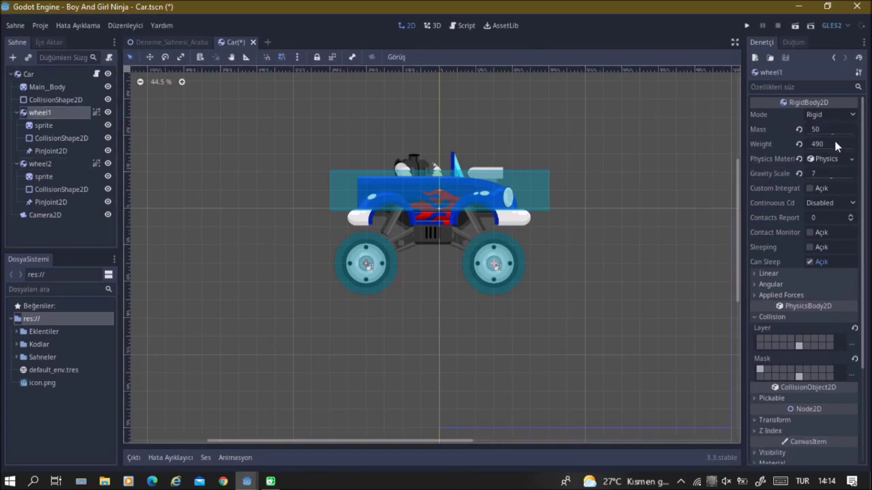
{"action": "left_click", "coordinate": [29, 75]}
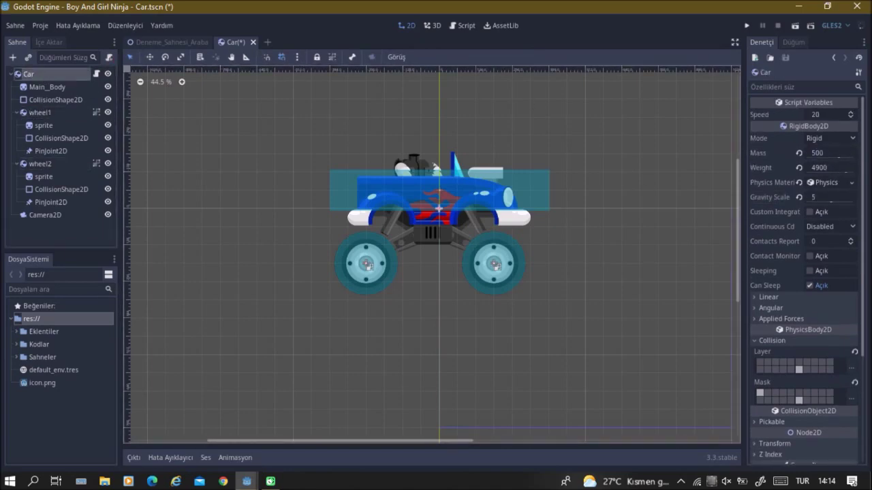
{"action": "left_click", "coordinate": [820, 187]}
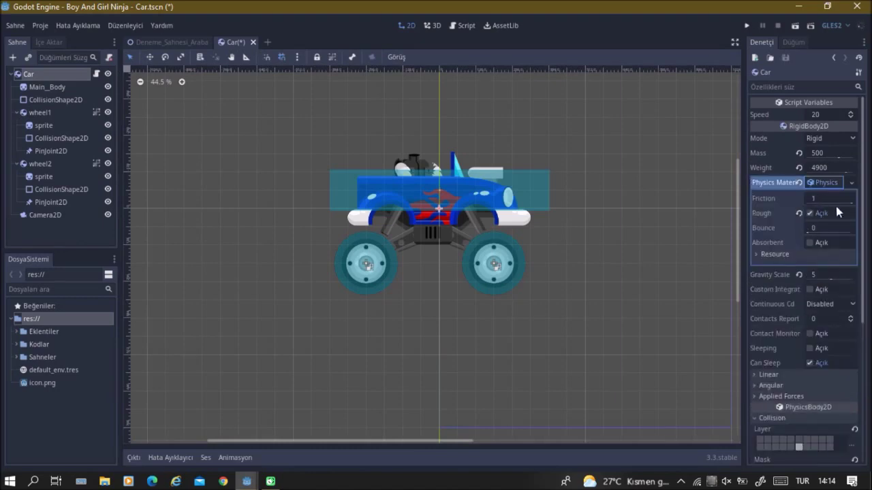
{"action": "left_click", "coordinate": [820, 182]}
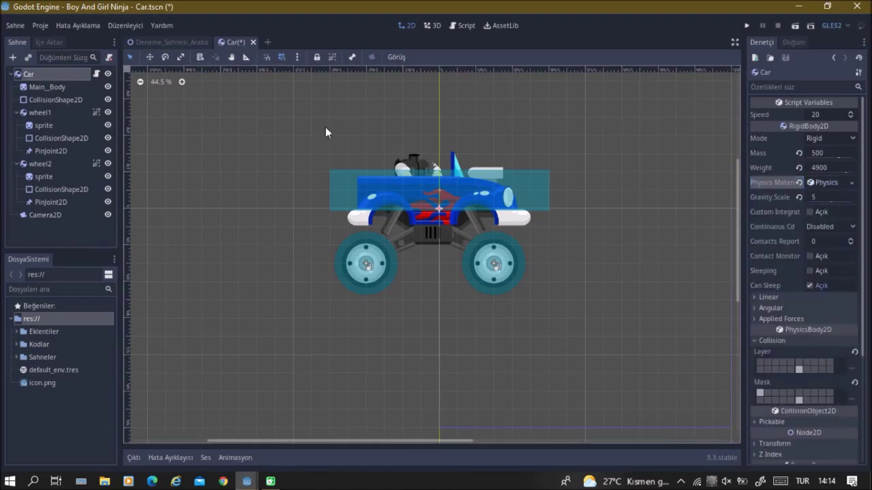
{"action": "left_click", "coordinate": [48, 200]}
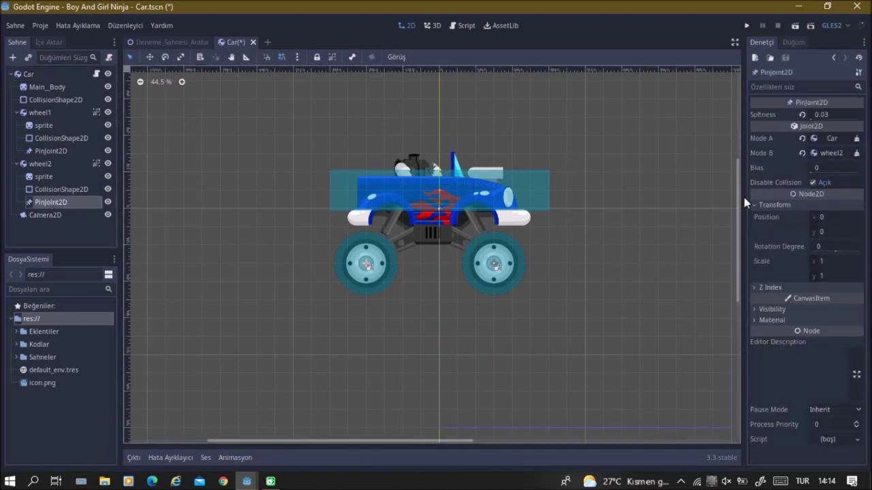
{"action": "left_click", "coordinate": [764, 205]}
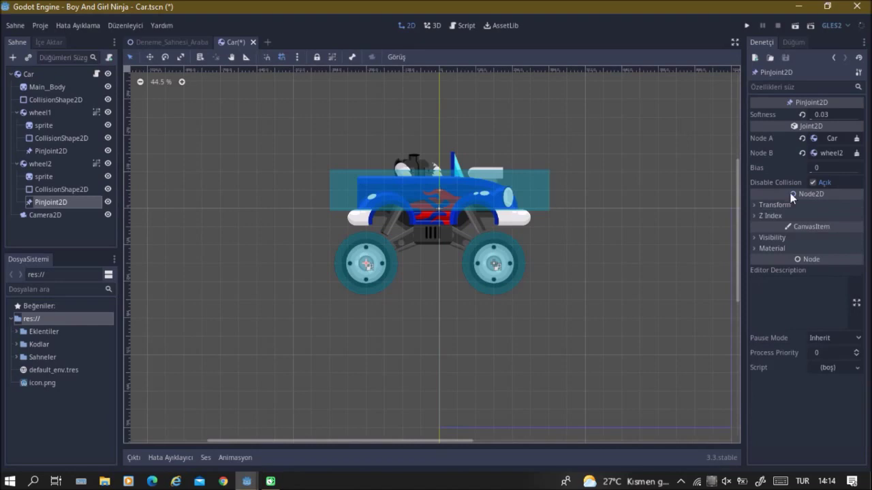
{"action": "left_click", "coordinate": [39, 77]}
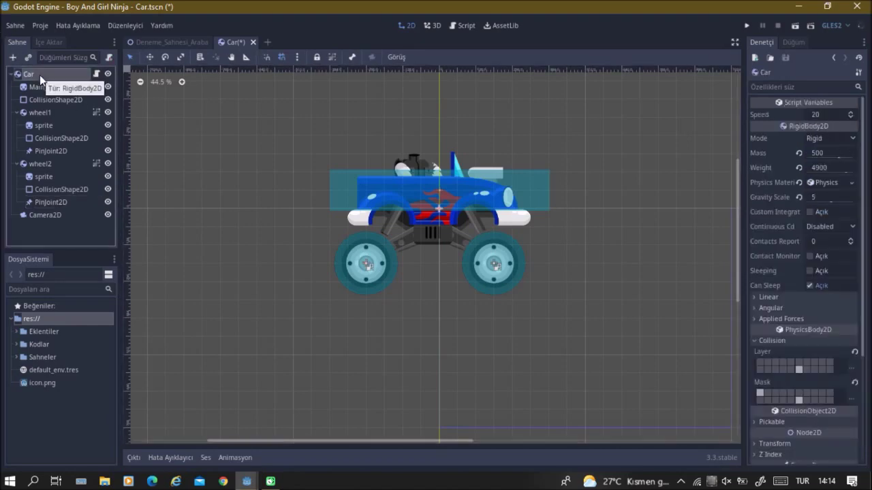
{"action": "left_click", "coordinate": [640, 247]}
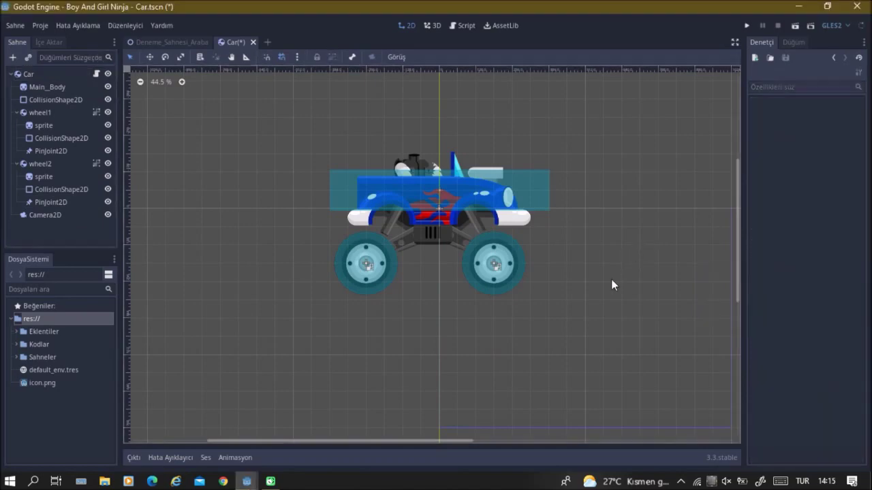
Step: Save and run with F5, start the game, drive the car right off the bridge, then pause and stop
{"action": "key", "text": "F5"}
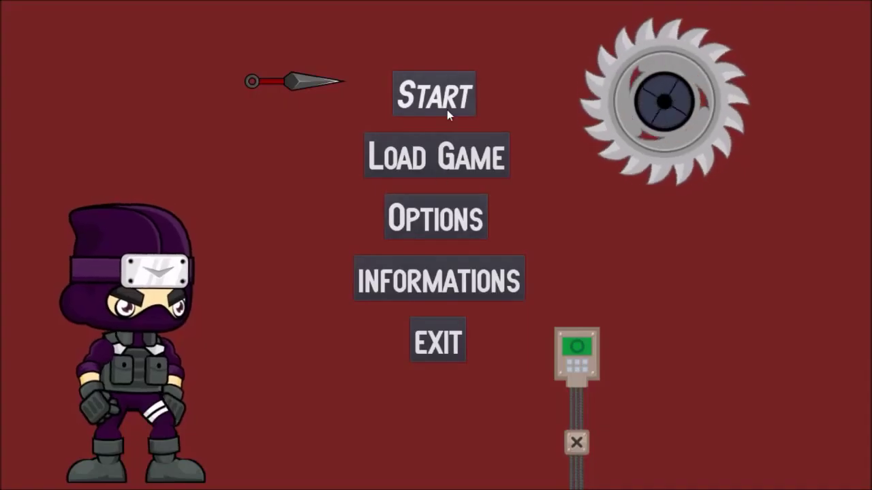
{"action": "left_click", "coordinate": [447, 110]}
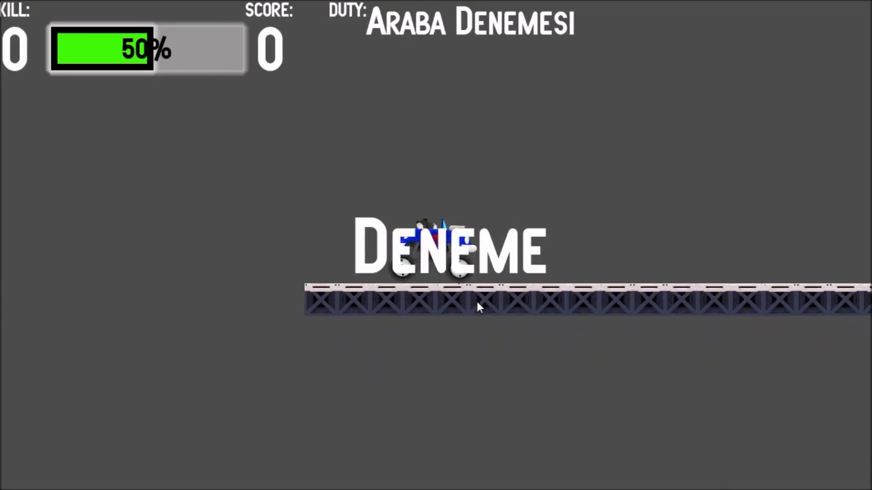
{"action": "key", "text": "Right"}
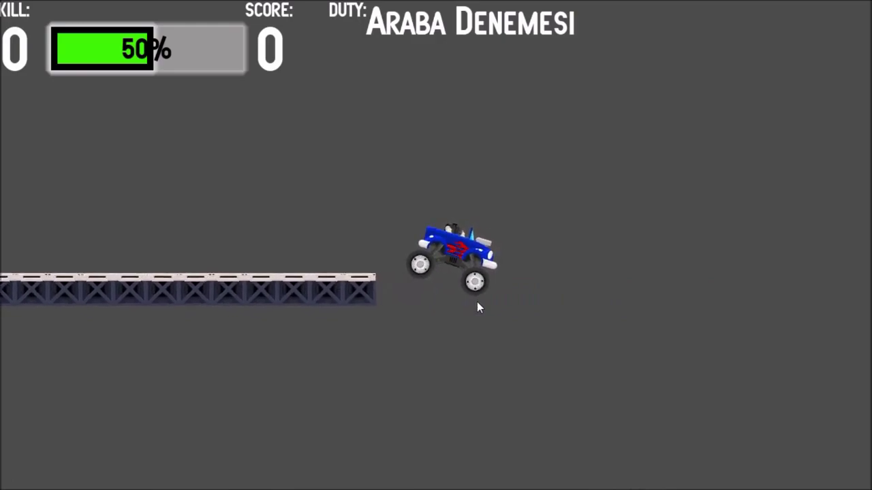
{"action": "key", "text": "Escape"}
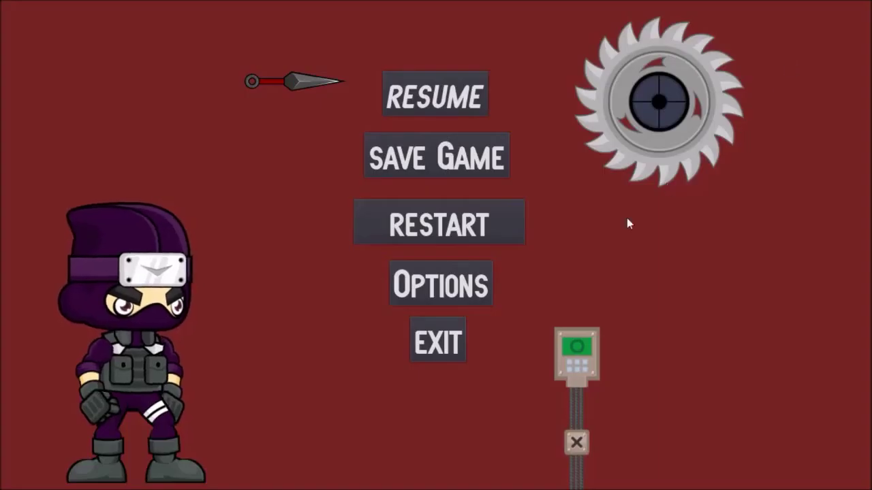
{"action": "key", "text": "F8"}
{"action": "scroll", "coordinate": [391, 136], "scroll_direction": "down", "scroll_amount": 2}
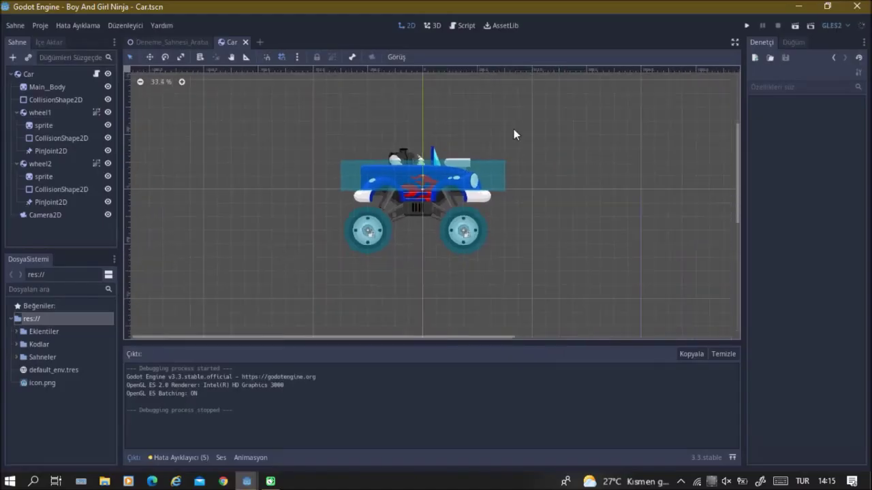
Step: Switch to the Deneme_Sahnesi_Araba test scene and select its TileMap
{"action": "left_click", "coordinate": [170, 42]}
{"action": "scroll", "coordinate": [396, 205], "scroll_direction": "right", "scroll_amount": 2}
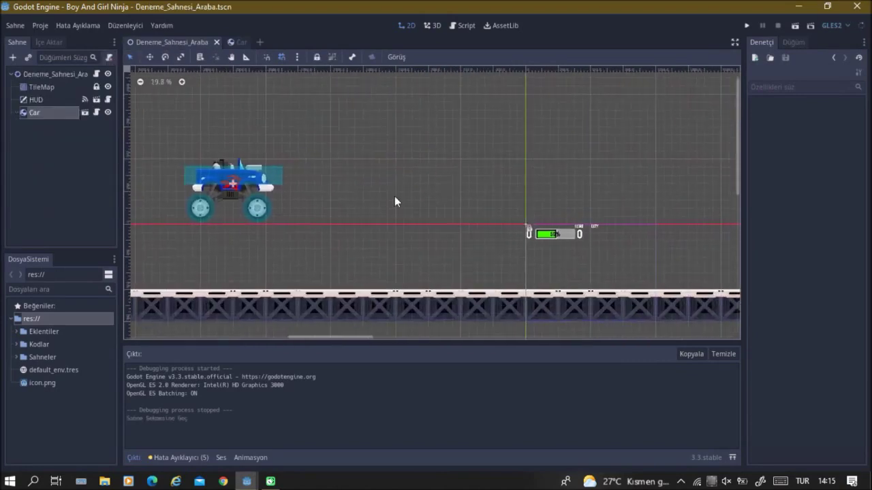
{"action": "left_click", "coordinate": [28, 58]}
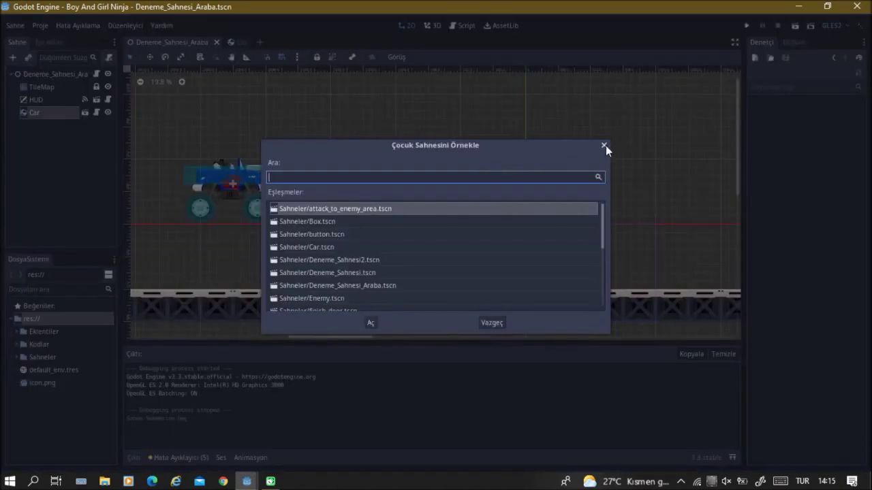
{"action": "left_click", "coordinate": [604, 145]}
{"action": "left_click", "coordinate": [55, 73]}
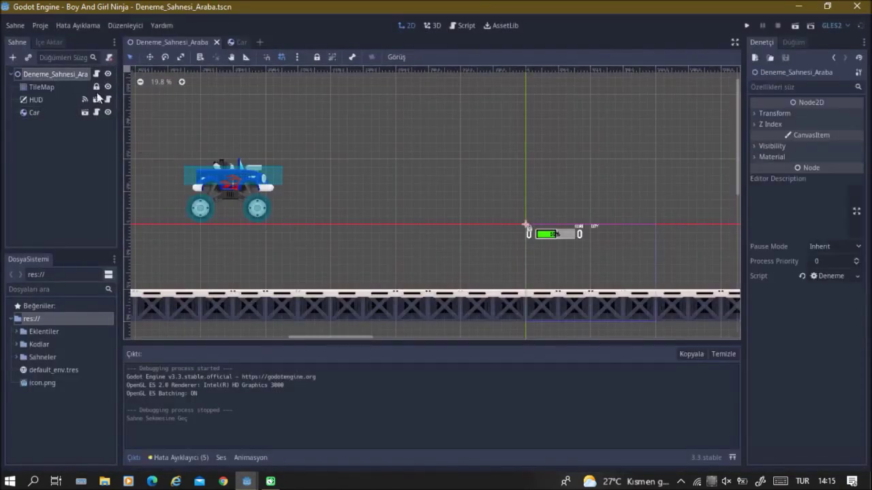
{"action": "left_click", "coordinate": [66, 88]}
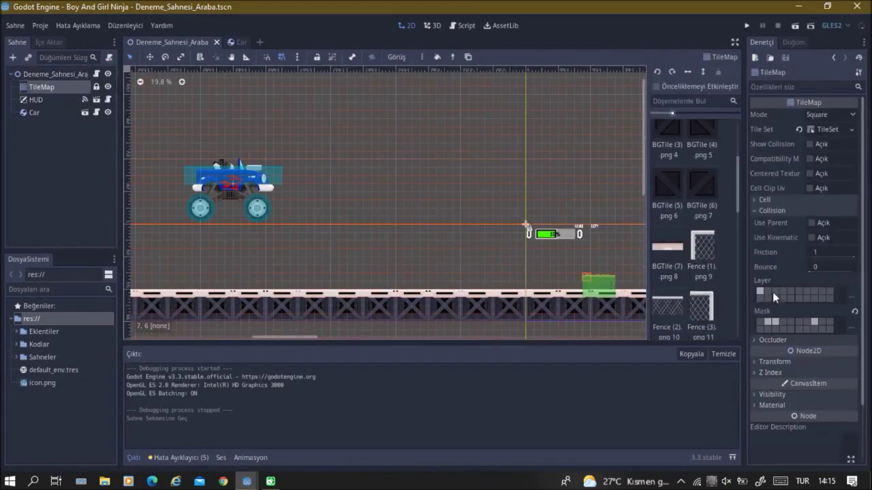
{"action": "scroll", "coordinate": [722, 287], "scroll_direction": "down", "scroll_amount": 5}
{"action": "scroll", "coordinate": [713, 284], "scroll_direction": "down", "scroll_amount": 5}
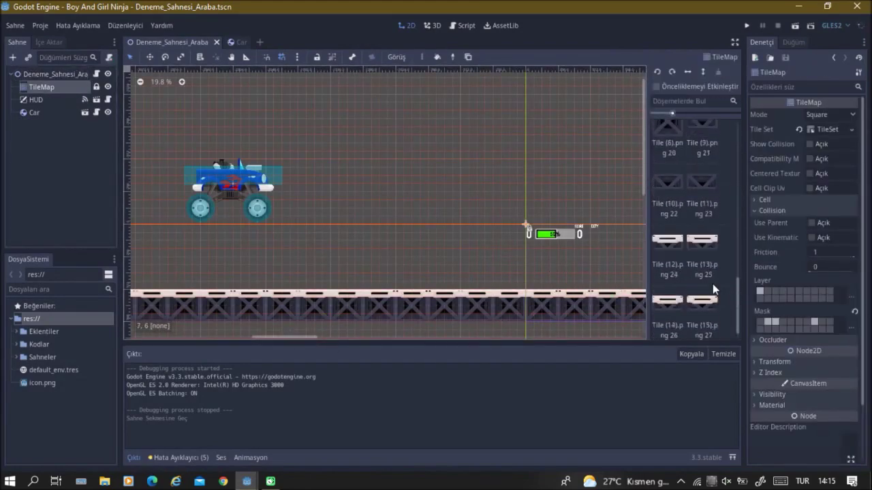
Step: Erase several tiles from the ground platform
{"action": "left_click", "coordinate": [705, 239]}
{"action": "right_click", "coordinate": [517, 269]}
{"action": "right_click", "coordinate": [516, 267]}
{"action": "right_click", "coordinate": [506, 271]}
{"action": "scroll", "coordinate": [706, 215], "scroll_direction": "up", "scroll_amount": 2}
{"action": "scroll", "coordinate": [706, 214], "scroll_direction": "up", "scroll_amount": 2}
{"action": "scroll", "coordinate": [701, 216], "scroll_direction": "up", "scroll_amount": 2}
{"action": "scroll", "coordinate": [688, 216], "scroll_direction": "up", "scroll_amount": 2}
{"action": "scroll", "coordinate": [677, 219], "scroll_direction": "up", "scroll_amount": 2}
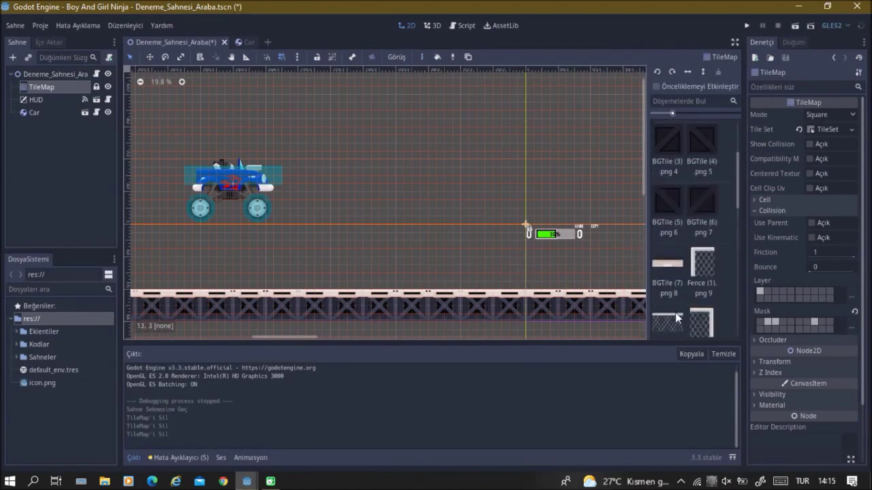
{"action": "scroll", "coordinate": [683, 313], "scroll_direction": "down", "scroll_amount": 2}
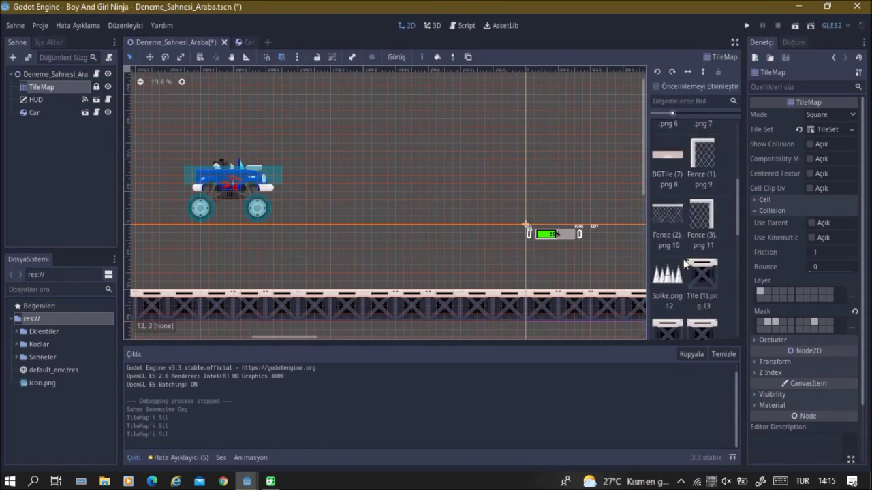
Step: Paint Fence (1) tiles into rising stair columns on the platform
{"action": "left_click", "coordinate": [709, 176]}
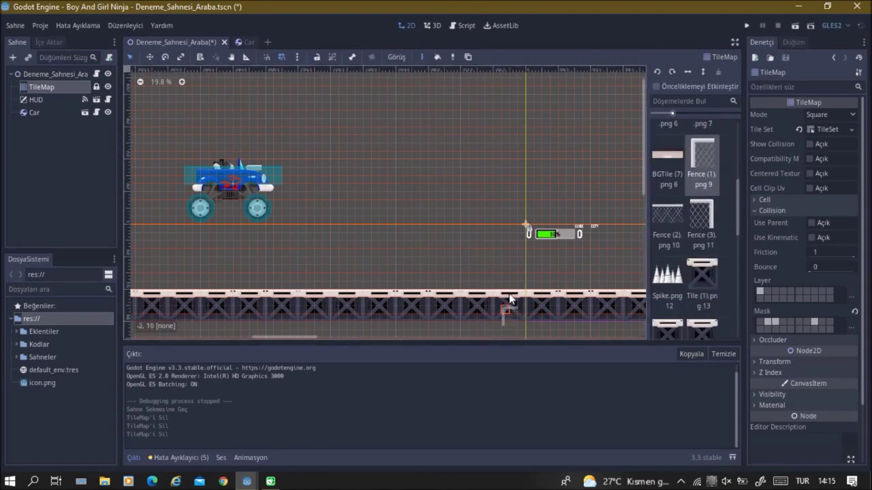
{"action": "left_click", "coordinate": [404, 274]}
{"action": "right_click", "coordinate": [404, 275]}
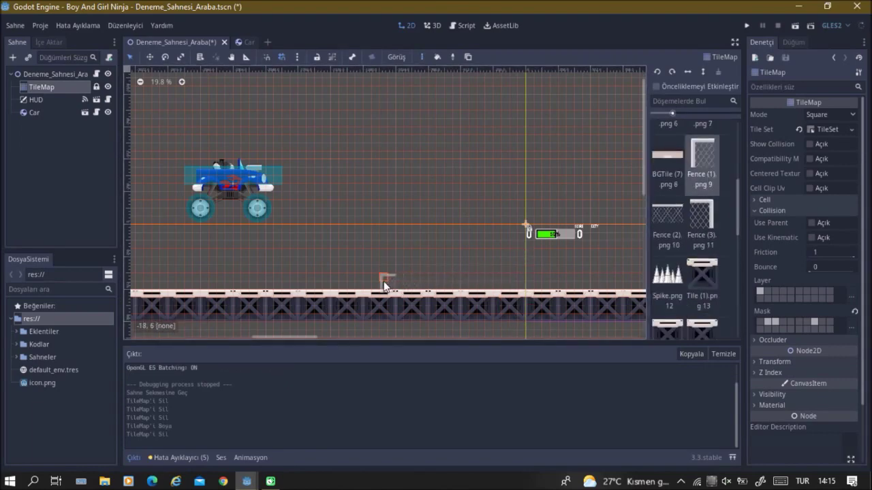
{"action": "left_click", "coordinate": [381, 284]}
{"action": "left_click", "coordinate": [403, 279]}
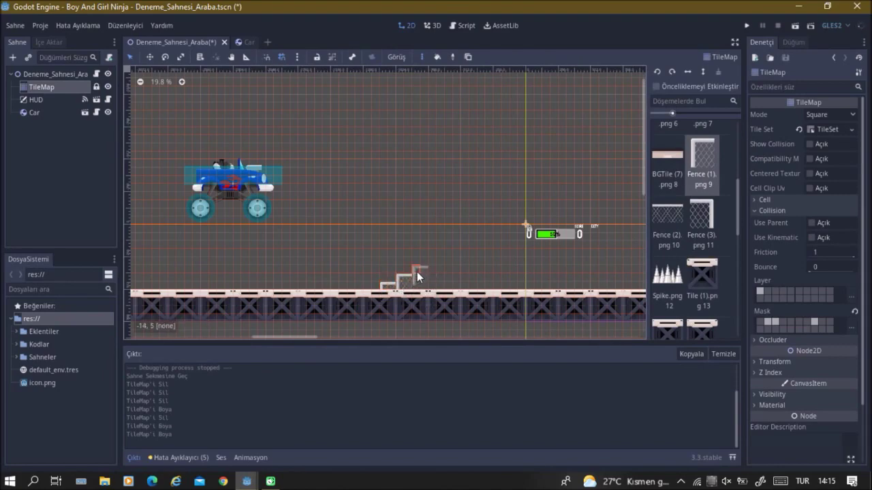
{"action": "left_click", "coordinate": [417, 272]}
{"action": "left_click", "coordinate": [419, 286]}
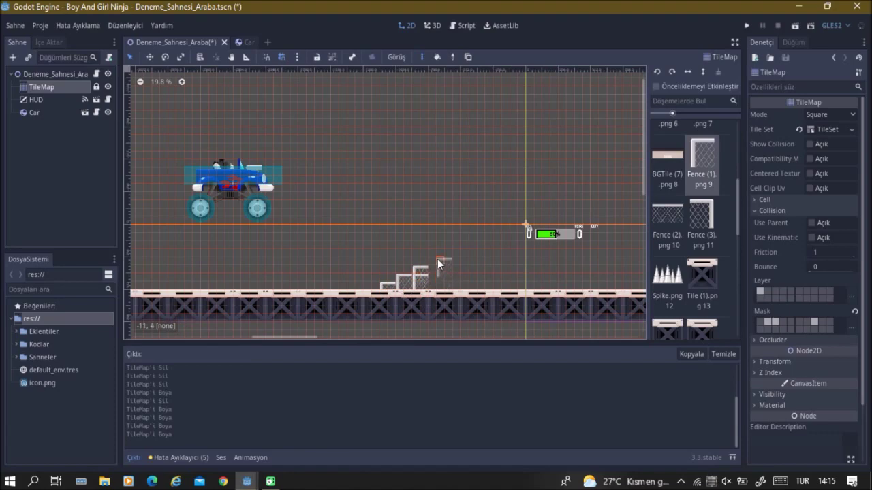
{"action": "left_click", "coordinate": [432, 260]}
{"action": "left_click", "coordinate": [453, 258]}
{"action": "left_click", "coordinate": [449, 267]}
{"action": "left_click", "coordinate": [448, 284]}
{"action": "left_click_drag", "start_coordinate": [464, 260], "coordinate": [466, 285]}
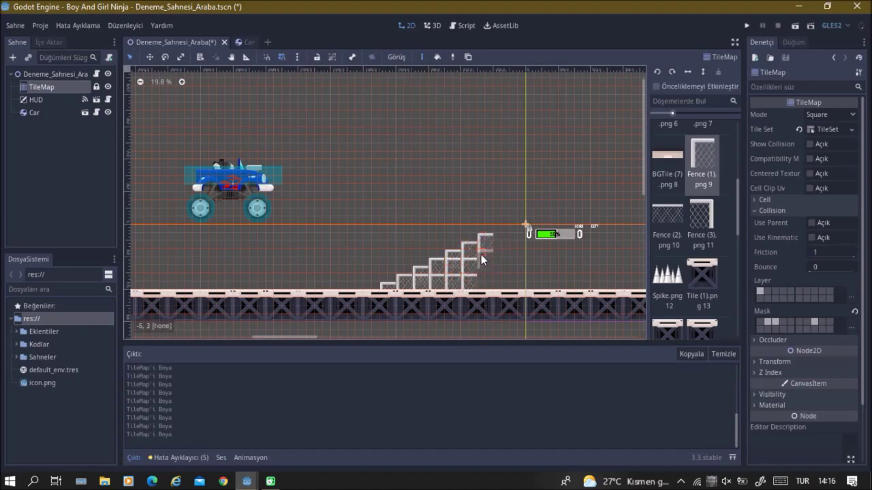
Step: Erase and repaint one stair column with fence tiles down to the ground
{"action": "right_click_drag", "start_coordinate": [482, 260], "coordinate": [481, 240]}
{"action": "left_click", "coordinate": [484, 249]}
{"action": "left_click_drag", "start_coordinate": [484, 238], "coordinate": [482, 258]}
{"action": "left_click", "coordinate": [483, 274]}
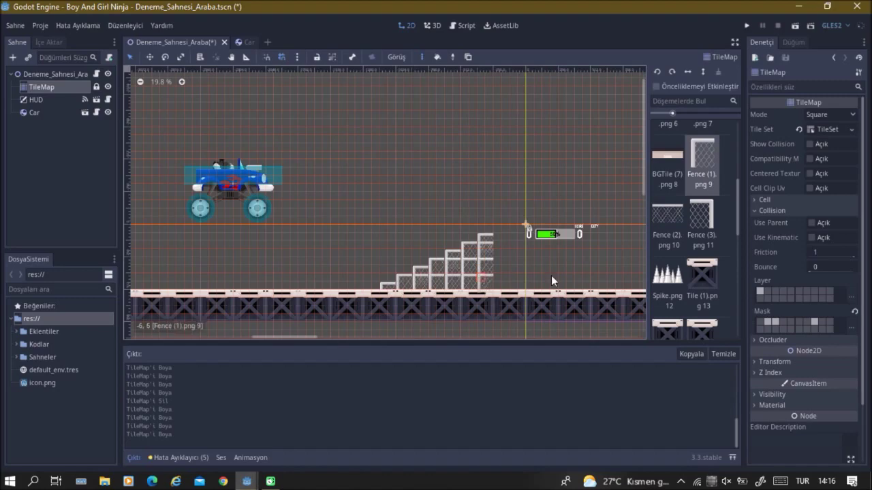
Step: Paint a raised Tile (13) bridge platform from the top of the stairs to the right
{"action": "scroll", "coordinate": [703, 293], "scroll_direction": "down", "scroll_amount": 3}
{"action": "scroll", "coordinate": [705, 293], "scroll_direction": "down", "scroll_amount": 5}
{"action": "scroll", "coordinate": [691, 292], "scroll_direction": "down", "scroll_amount": 5}
{"action": "scroll", "coordinate": [696, 288], "scroll_direction": "down", "scroll_amount": 3}
{"action": "left_click", "coordinate": [701, 263]}
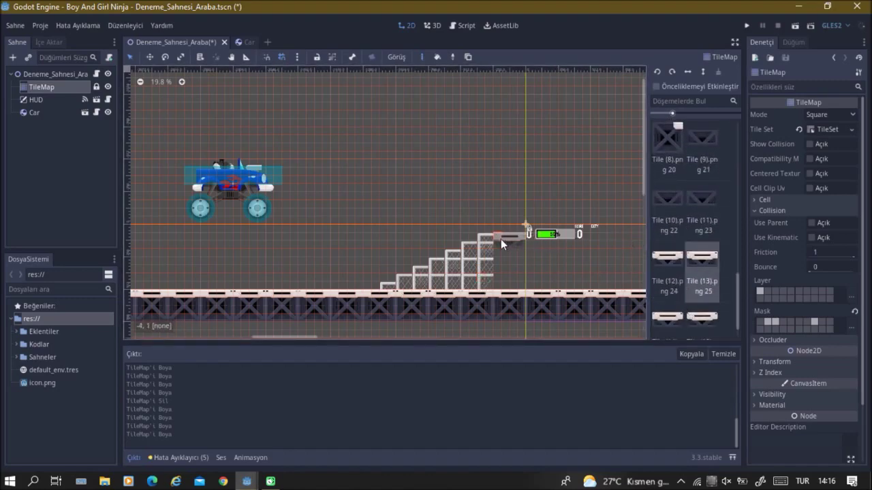
{"action": "left_click", "coordinate": [501, 239]}
{"action": "left_click", "coordinate": [564, 237]}
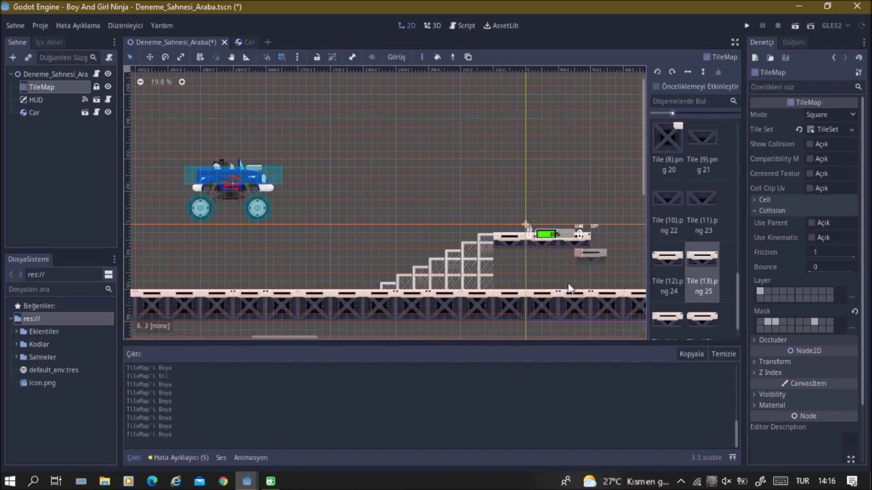
{"action": "left_click", "coordinate": [594, 237]}
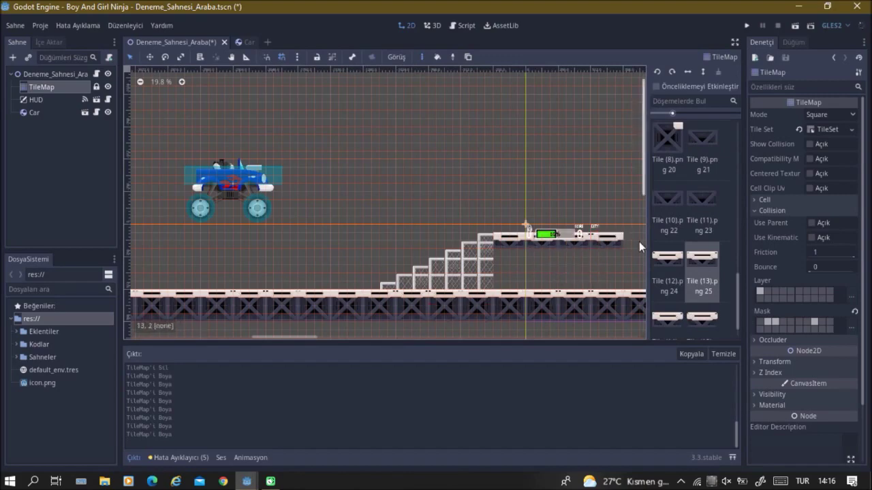
{"action": "middle_click_drag", "start_coordinate": [629, 239], "coordinate": [267, 192]}
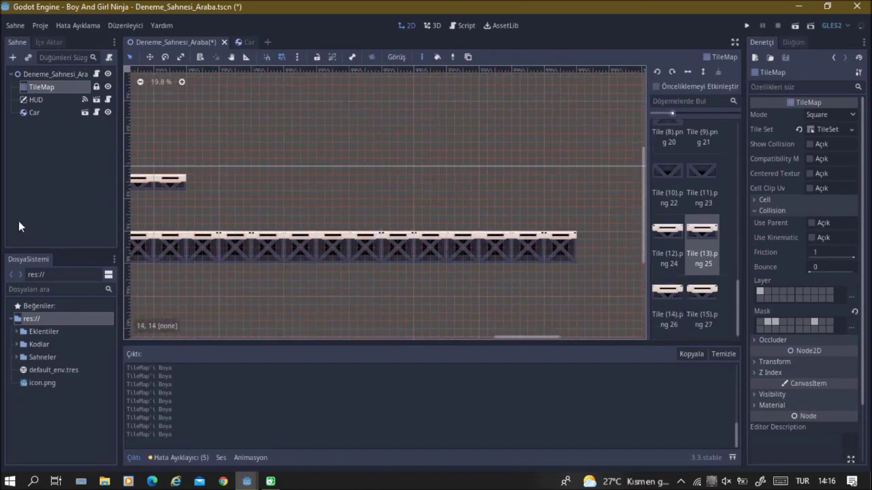
{"action": "left_click", "coordinate": [52, 172]}
Step: Run the test scene with F6, drive the truck up the fence stairs onto the platform, then exit
{"action": "key", "text": "F6"}
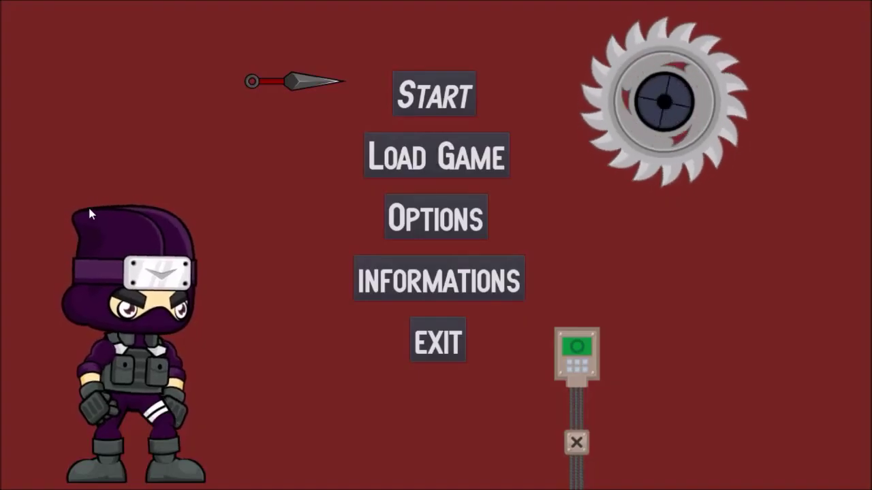
{"action": "left_click", "coordinate": [440, 77]}
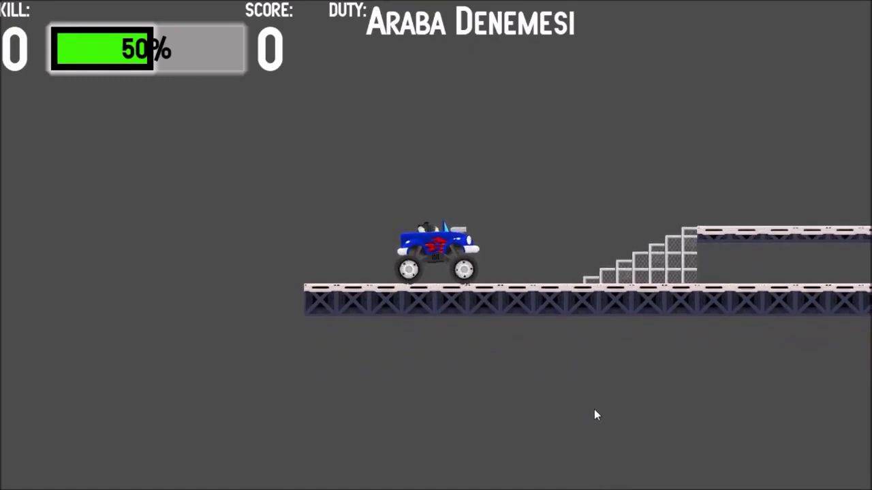
{"action": "key", "text": "Right"}
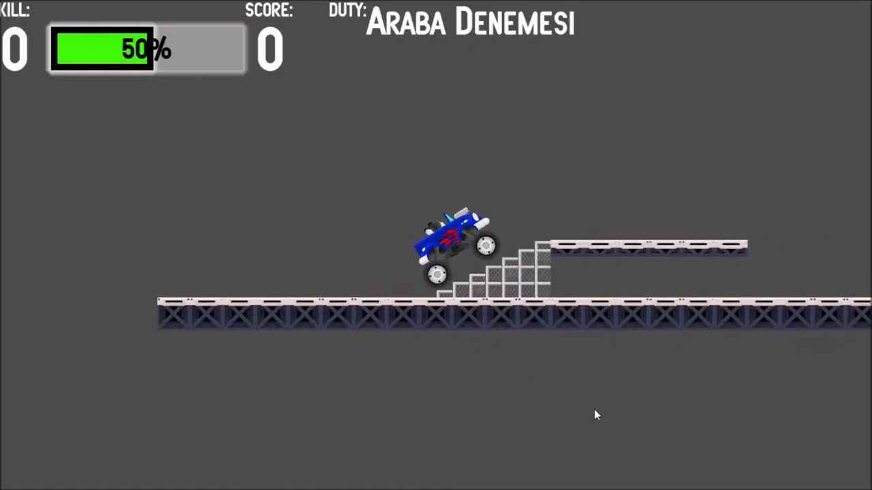
{"action": "key", "text": "Right"}
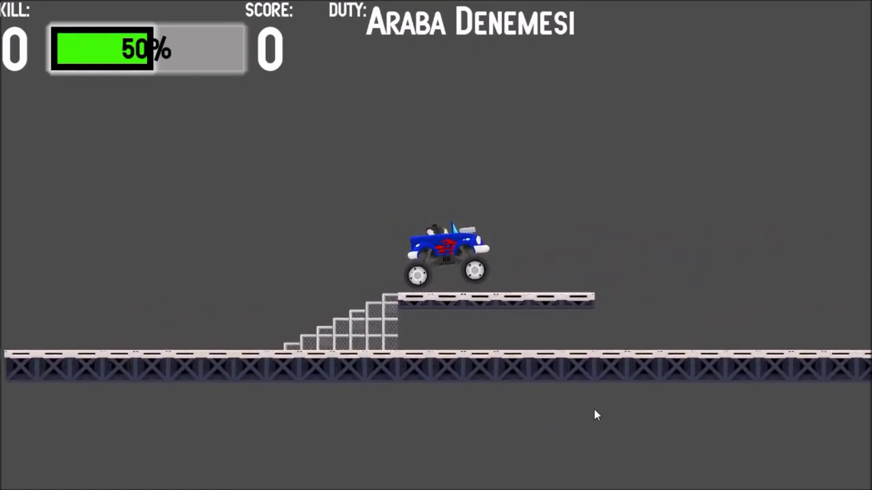
{"action": "key", "text": "Right"}
{"action": "key", "text": "Right"}
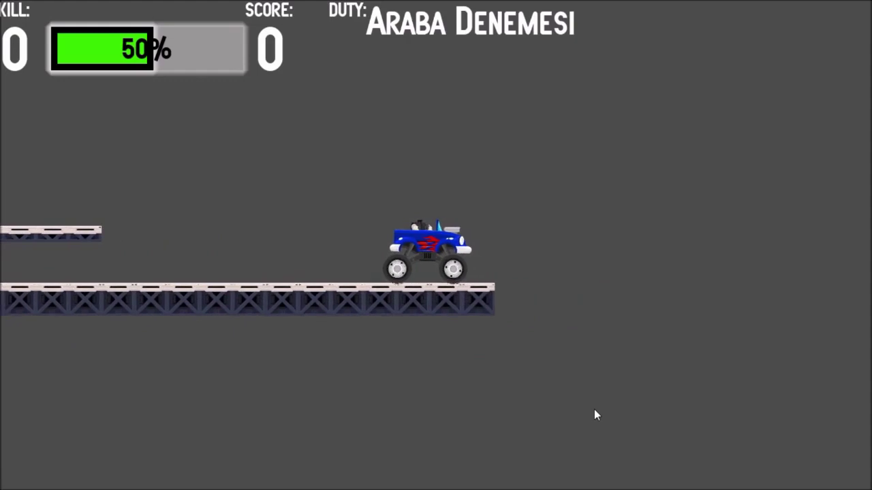
{"action": "key", "text": "Left"}
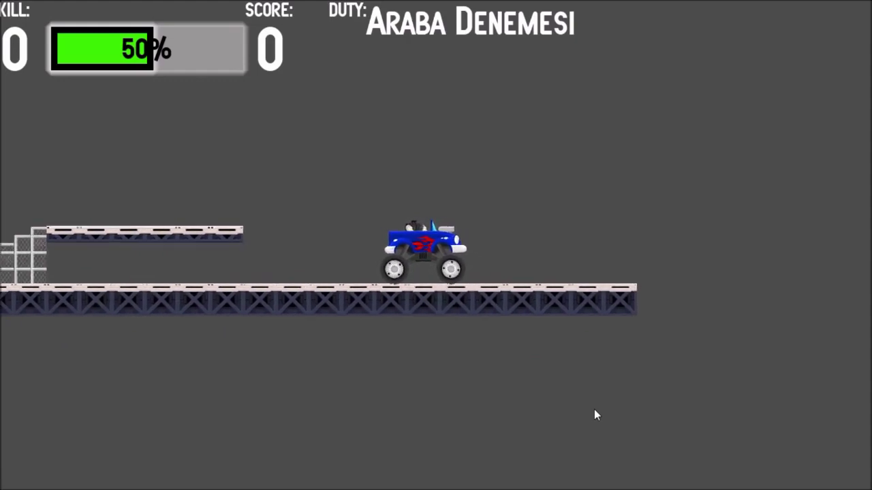
{"action": "key", "text": "Right"}
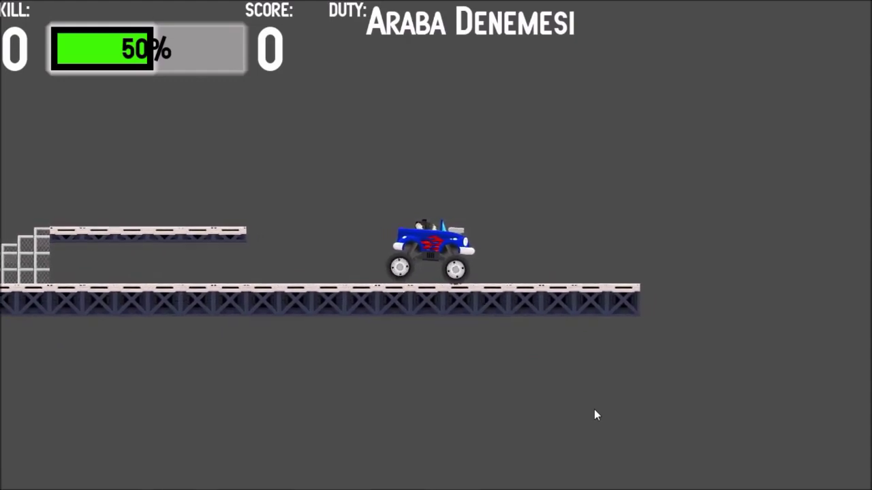
{"action": "key", "text": "Escape"}
{"action": "left_click", "coordinate": [452, 339]}
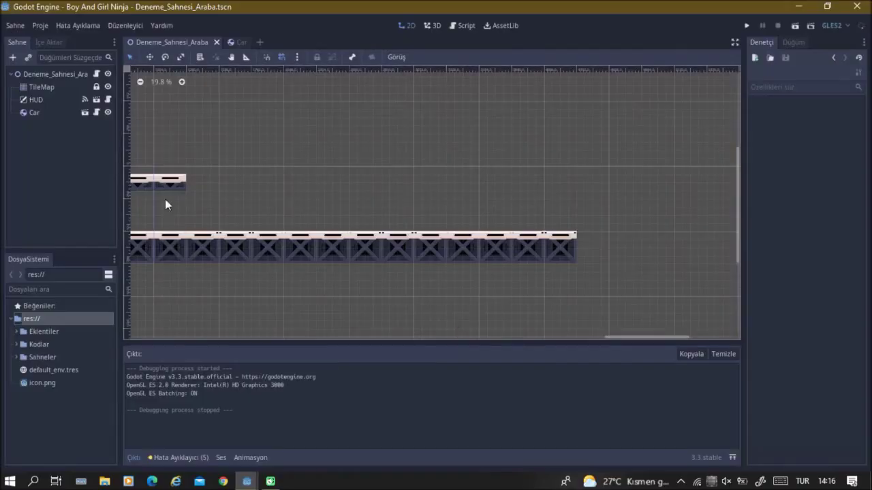
Step: Switch to the Car scene and browse the Eklentiler and Tileset2 folders in the FileSystem
{"action": "left_click", "coordinate": [240, 42]}
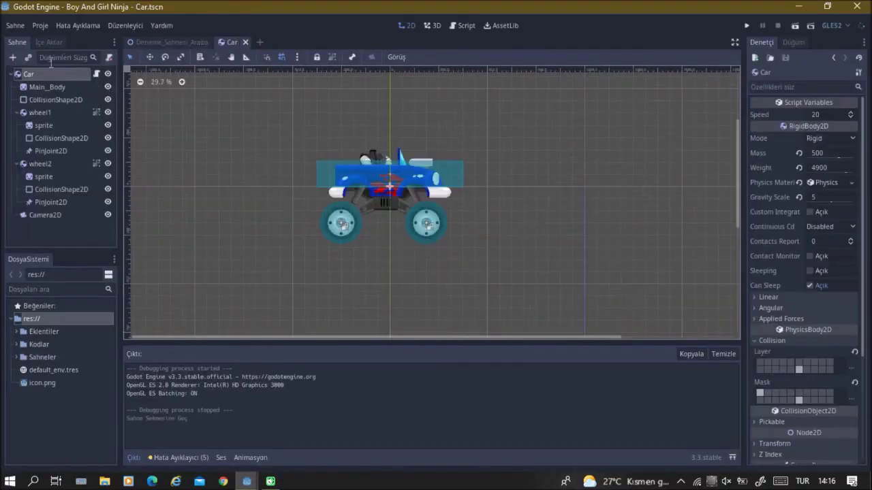
{"action": "left_click", "coordinate": [18, 332]}
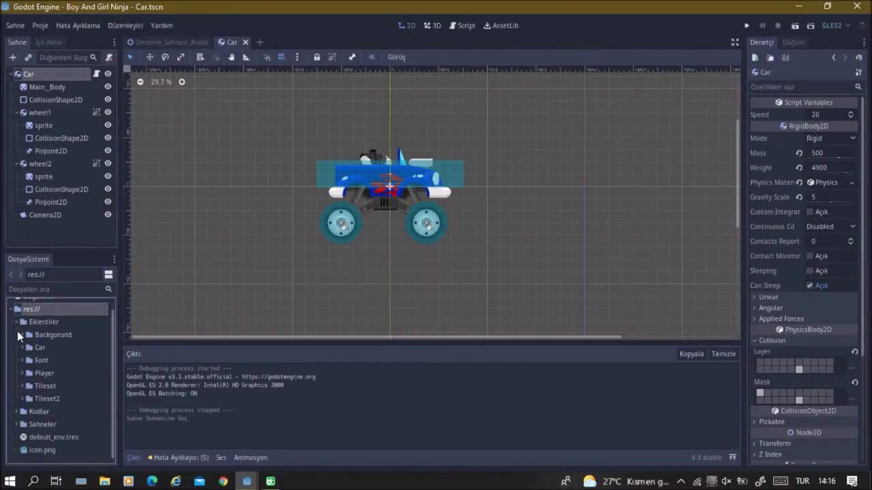
{"action": "left_click", "coordinate": [23, 399]}
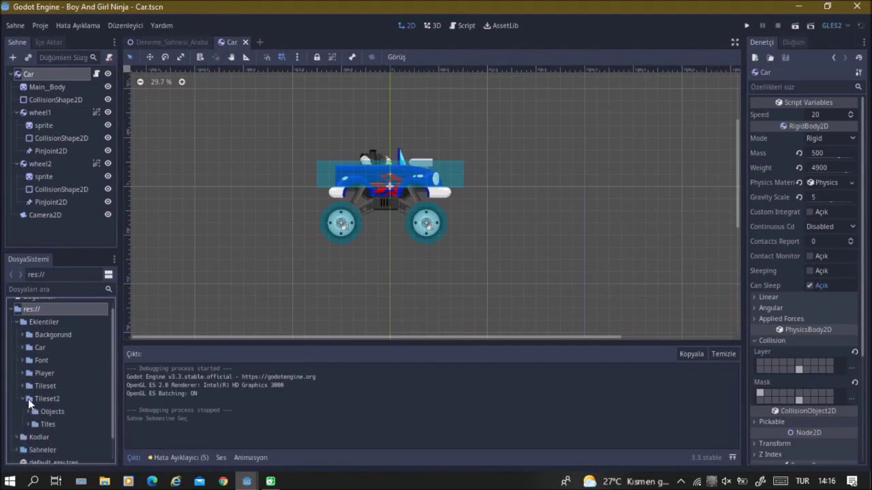
{"action": "left_click", "coordinate": [28, 410]}
{"action": "scroll", "coordinate": [34, 409], "scroll_direction": "down", "scroll_amount": 3}
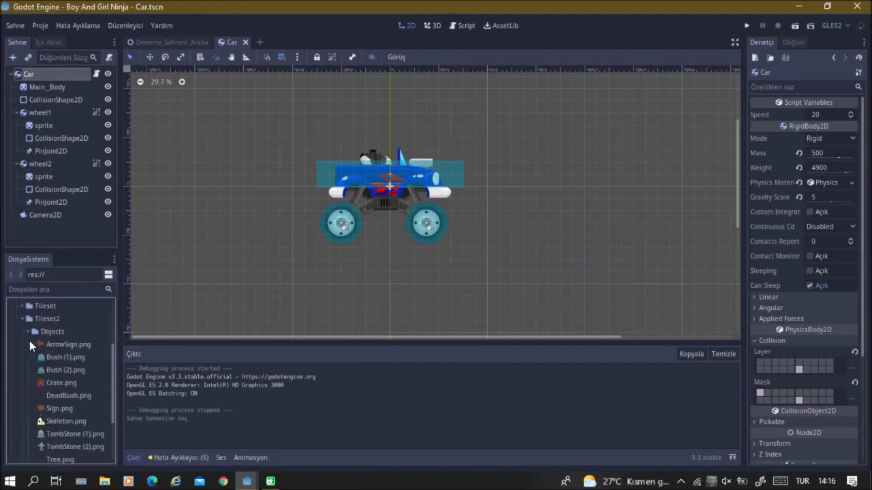
{"action": "left_click", "coordinate": [28, 330]}
{"action": "left_click", "coordinate": [29, 396]}
{"action": "scroll", "coordinate": [41, 392], "scroll_direction": "down", "scroll_amount": 2}
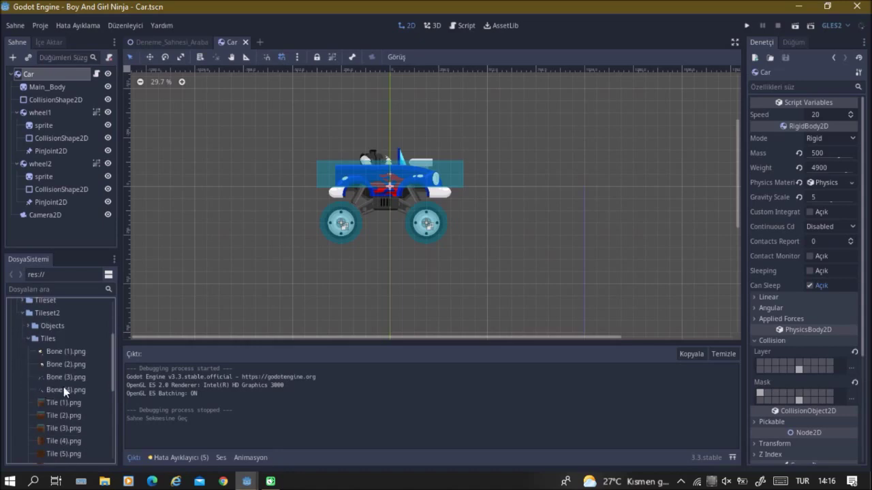
{"action": "left_click", "coordinate": [28, 337]}
{"action": "left_click", "coordinate": [28, 339]}
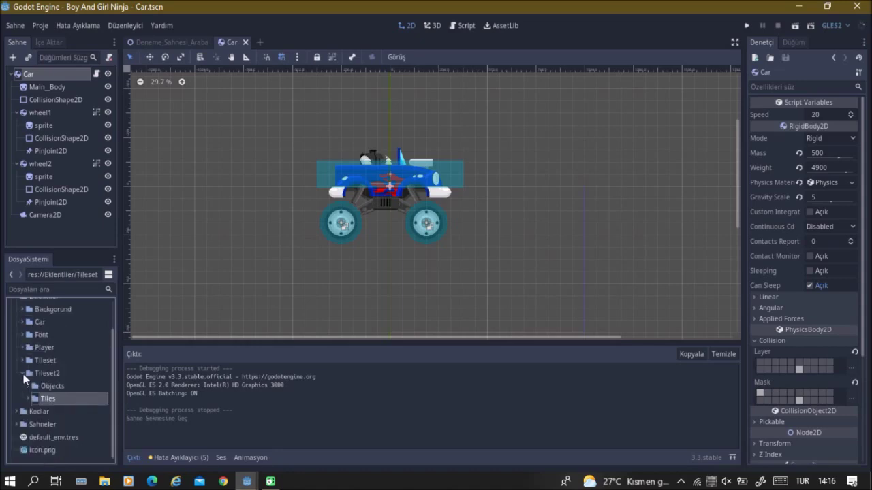
{"action": "left_click", "coordinate": [23, 374]}
Step: Drag Head.png from Car/png/separate/truck into the Car scene as a sprite
{"action": "left_click", "coordinate": [24, 349]}
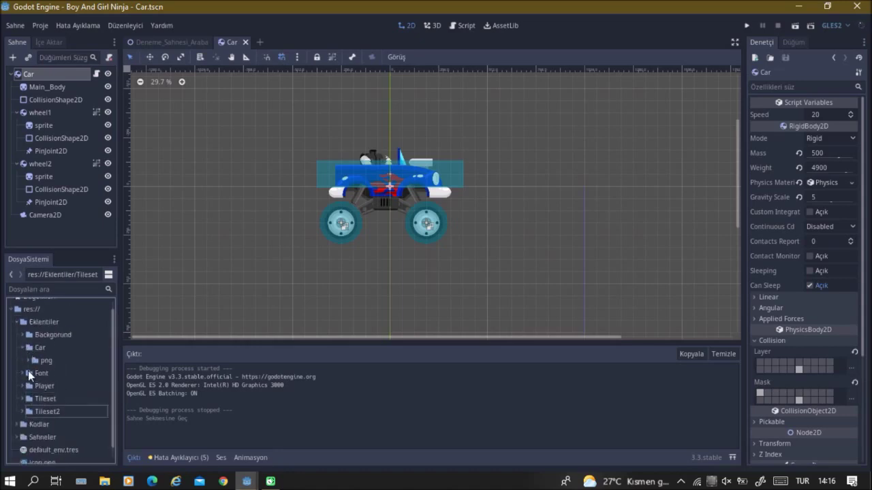
{"action": "left_click", "coordinate": [33, 359]}
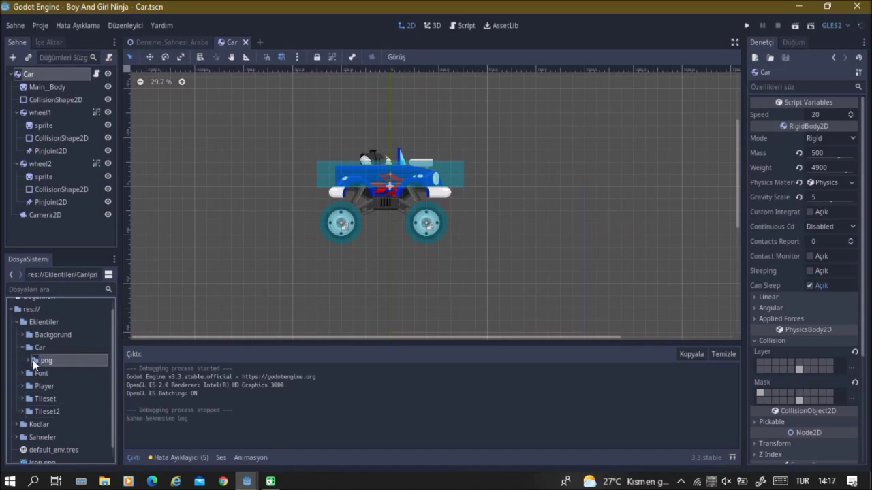
{"action": "left_click", "coordinate": [28, 360]}
{"action": "left_click", "coordinate": [39, 372]}
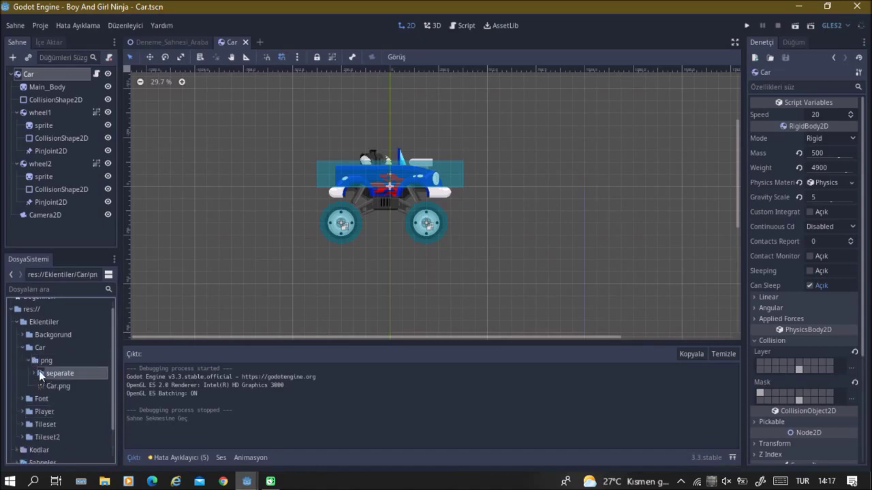
{"action": "left_click", "coordinate": [38, 372]}
{"action": "left_click", "coordinate": [39, 411]}
{"action": "scroll", "coordinate": [61, 395], "scroll_direction": "down", "scroll_amount": 3}
{"action": "left_click_drag", "start_coordinate": [75, 359], "coordinate": [374, 129]}
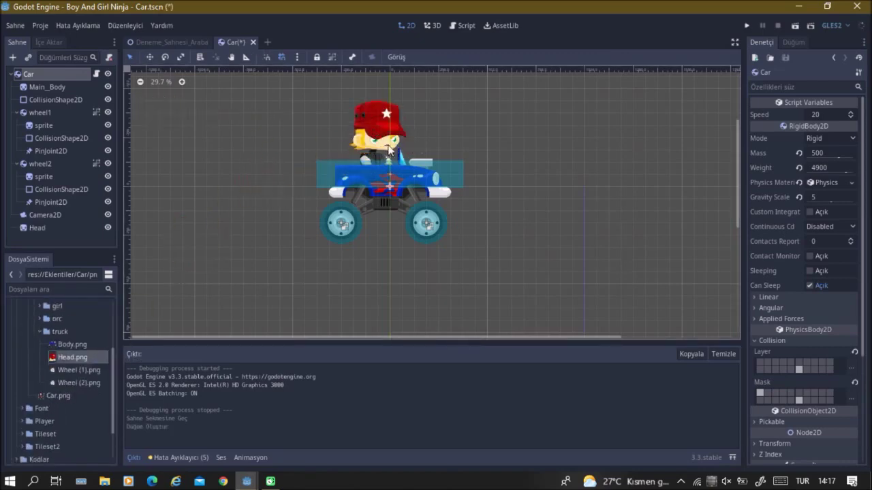
Step: Reparent the Head sprite under the Main_Body node
{"action": "left_click", "coordinate": [40, 332]}
{"action": "scroll", "coordinate": [32, 364], "scroll_direction": "up", "scroll_amount": 3}
{"action": "left_click", "coordinate": [27, 364]}
{"action": "left_click", "coordinate": [23, 351]}
{"action": "left_click", "coordinate": [373, 129]}
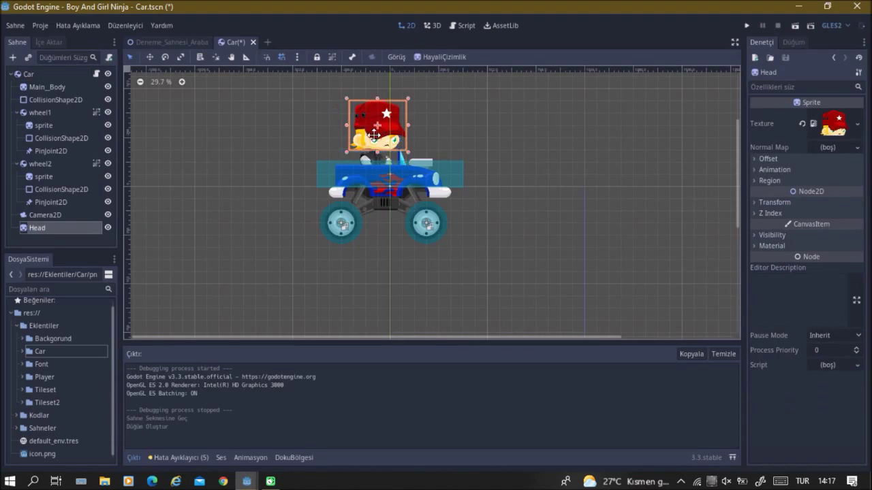
{"action": "left_click_drag", "start_coordinate": [61, 232], "coordinate": [71, 91]}
{"action": "left_click_drag", "start_coordinate": [69, 89], "coordinate": [68, 87]}
Step: Move the Head sprite down and left into the truck's cab, around (-78, -303)
{"action": "scroll", "coordinate": [435, 136], "scroll_direction": "up", "scroll_amount": 5}
{"action": "left_click_drag", "start_coordinate": [312, 107], "coordinate": [314, 114]}
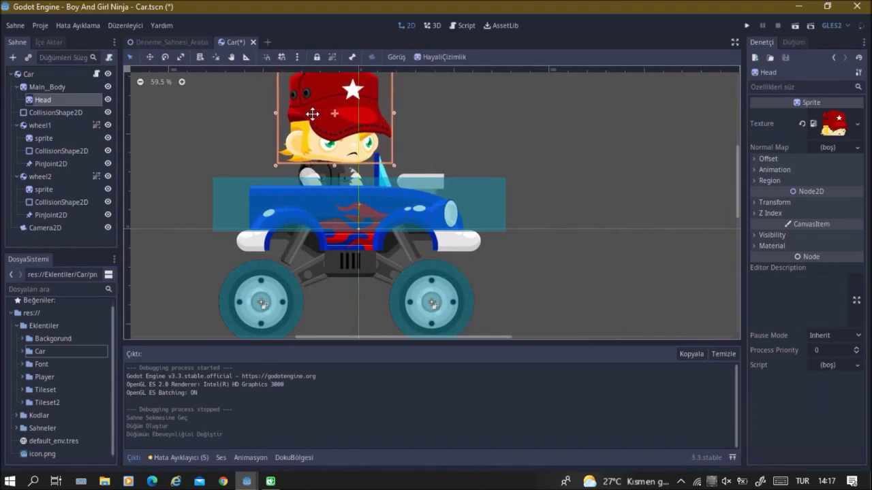
{"action": "left_click_drag", "start_coordinate": [314, 114], "coordinate": [308, 113]}
{"action": "left_click", "coordinate": [436, 128]}
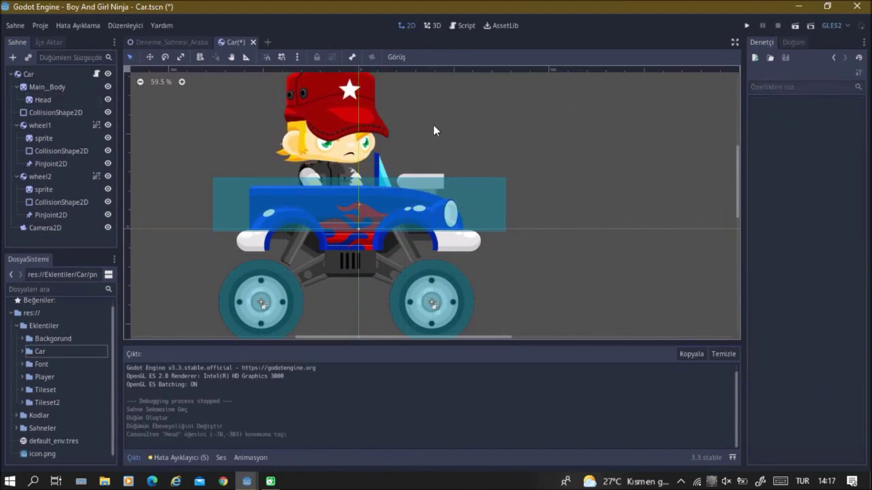
{"action": "scroll", "coordinate": [442, 145], "scroll_direction": "down", "scroll_amount": 2}
Step: Save the Car scene and close its tab to return to the test scene
{"action": "key", "text": "ctrl+s"}
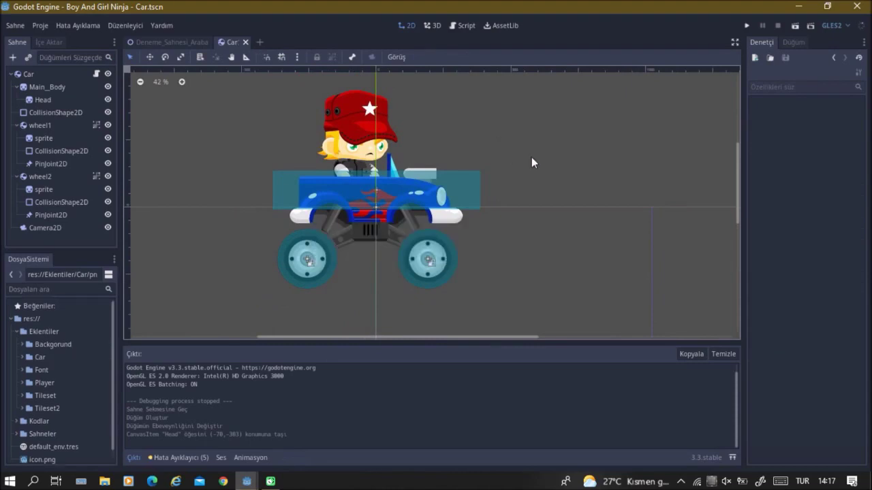
{"action": "scroll", "coordinate": [531, 158], "scroll_direction": "down", "scroll_amount": 3}
{"action": "left_click_drag", "start_coordinate": [278, 80], "coordinate": [581, 312]}
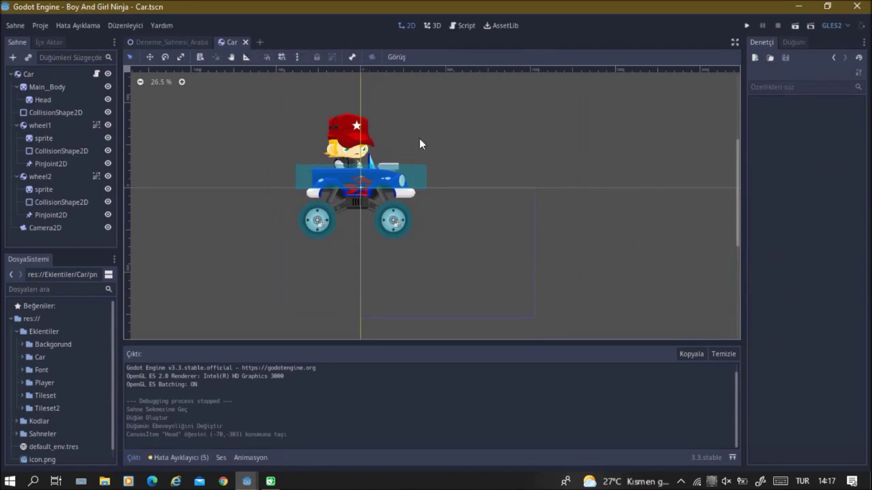
{"action": "key", "text": "ctrl+s"}
{"action": "left_click", "coordinate": [246, 42]}
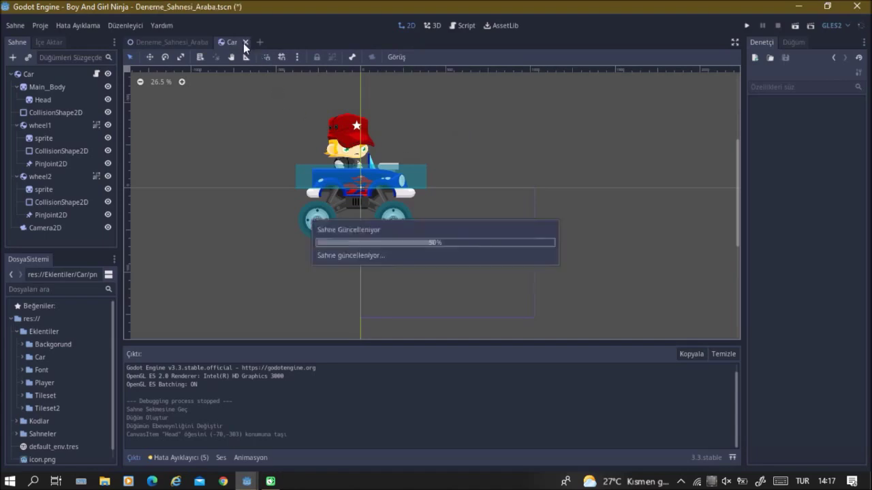
Step: Select the TileMap node for painting and bring the platforms into view
{"action": "scroll", "coordinate": [412, 198], "scroll_direction": "down", "scroll_amount": 2}
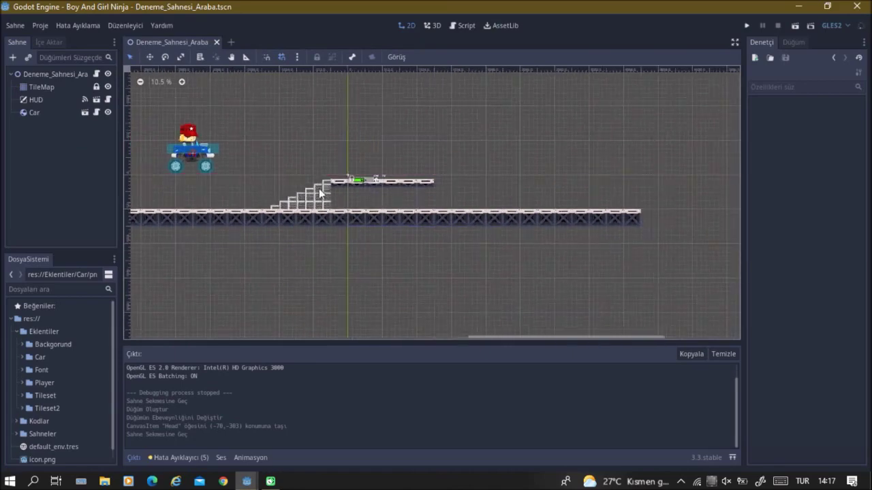
{"action": "middle_click_drag", "start_coordinate": [205, 137], "coordinate": [262, 141]}
{"action": "left_click", "coordinate": [34, 113]}
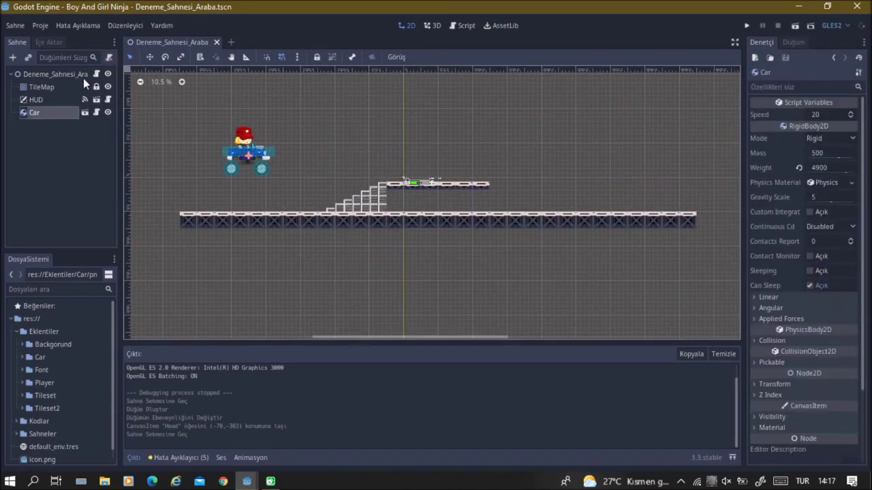
{"action": "left_click", "coordinate": [41, 87]}
{"action": "middle_click_drag", "start_coordinate": [522, 191], "coordinate": [352, 190]}
{"action": "scroll", "coordinate": [360, 195], "scroll_direction": "up", "scroll_amount": 1}
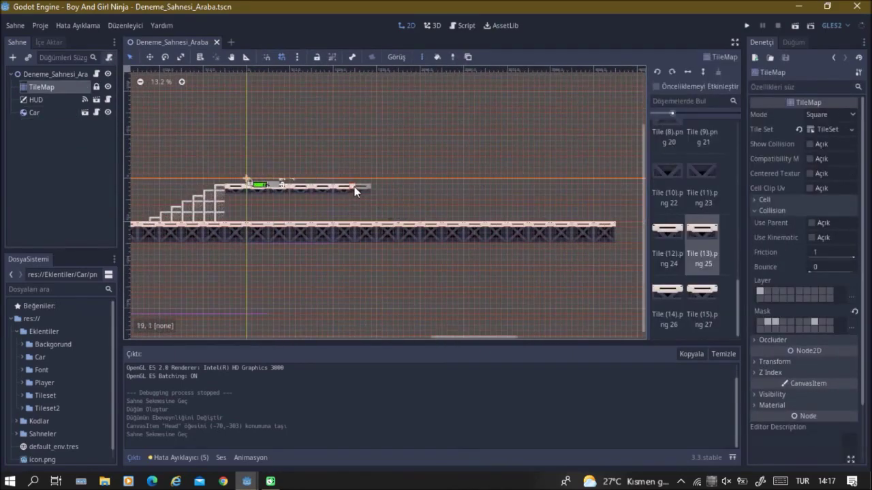
Step: Lengthen the upper platform rightward with extra tiles, erasing misplaced ones
{"action": "left_click_drag", "start_coordinate": [355, 188], "coordinate": [374, 188]}
{"action": "left_click", "coordinate": [381, 188]}
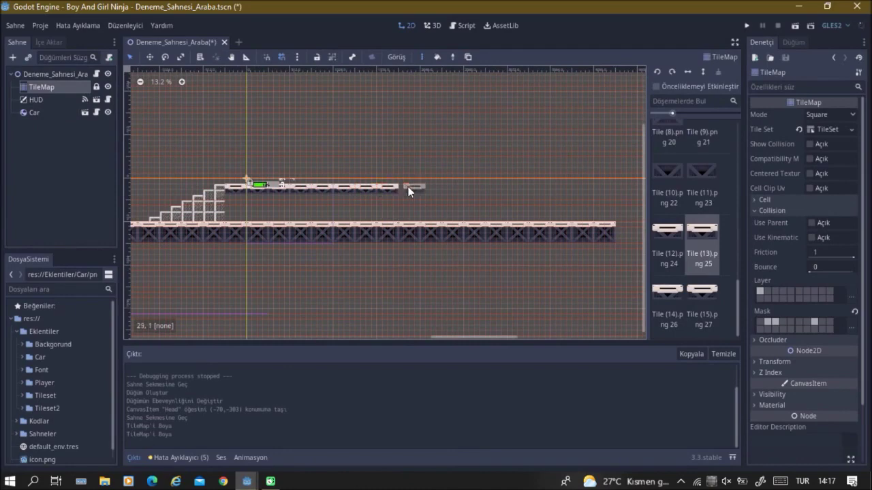
{"action": "left_click", "coordinate": [398, 188]}
{"action": "right_click", "coordinate": [398, 188]}
{"action": "left_click", "coordinate": [415, 187]}
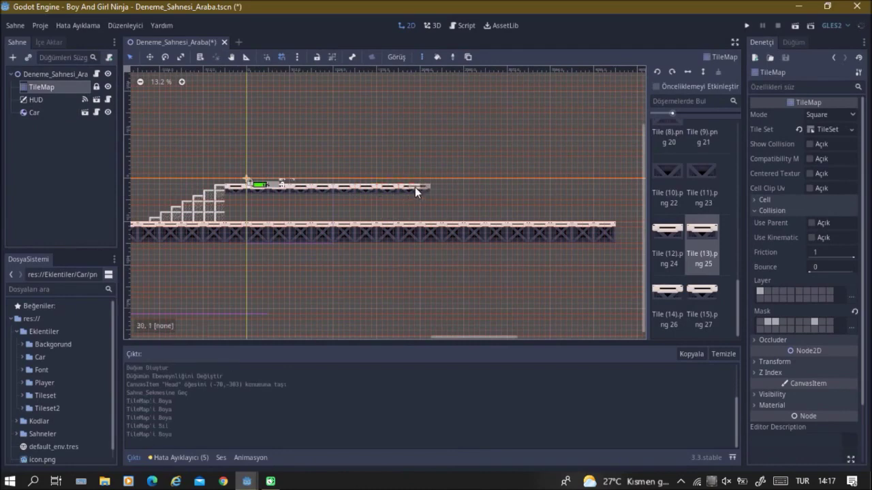
{"action": "left_click", "coordinate": [425, 188]}
{"action": "left_click", "coordinate": [463, 184]}
{"action": "left_click", "coordinate": [477, 186]}
{"action": "right_click", "coordinate": [487, 188]}
{"action": "right_click", "coordinate": [488, 196]}
{"action": "right_click", "coordinate": [487, 191]}
{"action": "left_click", "coordinate": [487, 187]}
{"action": "left_click", "coordinate": [512, 187]}
Step: Paint step tiles descending from the upper platform toward the lower one
{"action": "middle_click_drag", "start_coordinate": [581, 175], "coordinate": [463, 176]}
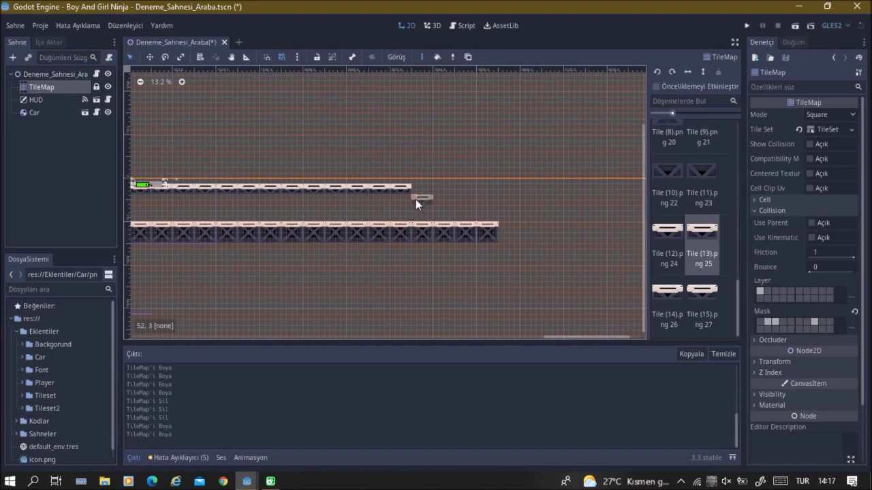
{"action": "left_click", "coordinate": [416, 200]}
{"action": "left_click", "coordinate": [439, 208]}
{"action": "left_click", "coordinate": [459, 220]}
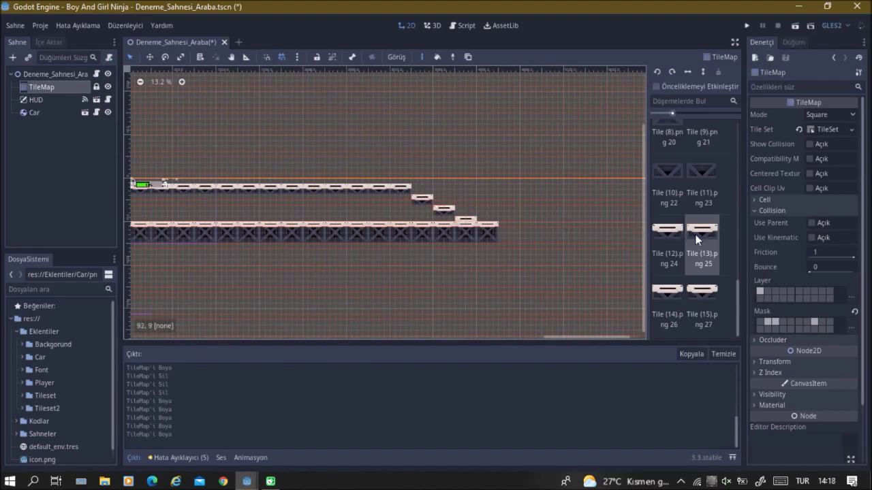
{"action": "left_click", "coordinate": [436, 218]}
{"action": "left_click", "coordinate": [416, 218]}
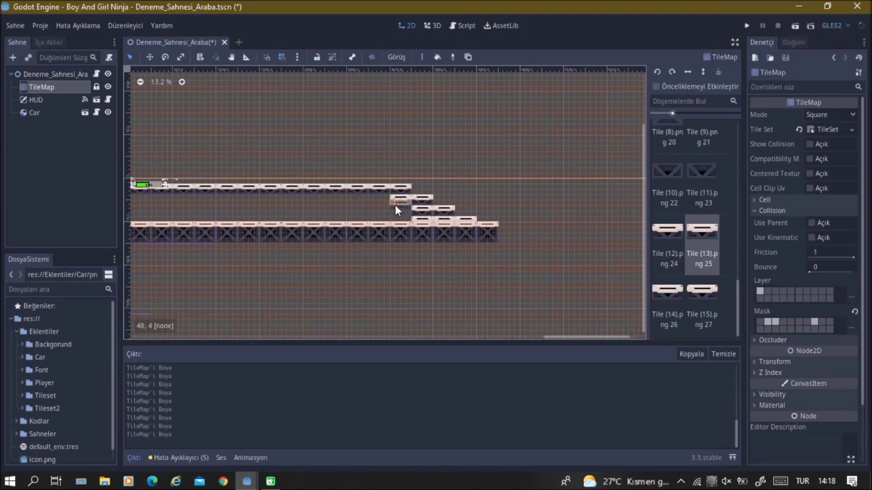
{"action": "left_click_drag", "start_coordinate": [395, 205], "coordinate": [393, 219]}
Step: Extend the lower platform rightward with Tile (2) girder tiles and save the scene
{"action": "scroll", "coordinate": [702, 257], "scroll_direction": "up", "scroll_amount": 5}
{"action": "scroll", "coordinate": [697, 256], "scroll_direction": "down", "scroll_amount": 4}
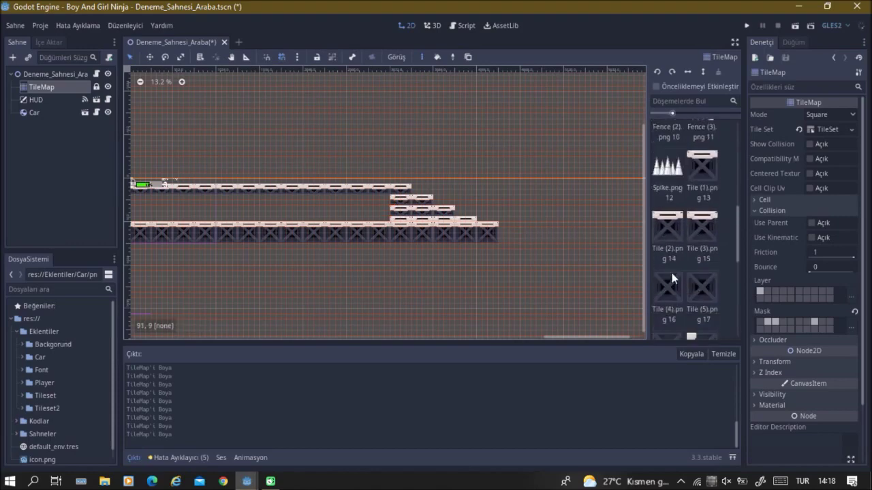
{"action": "left_click", "coordinate": [668, 226]}
{"action": "left_click", "coordinate": [502, 225]}
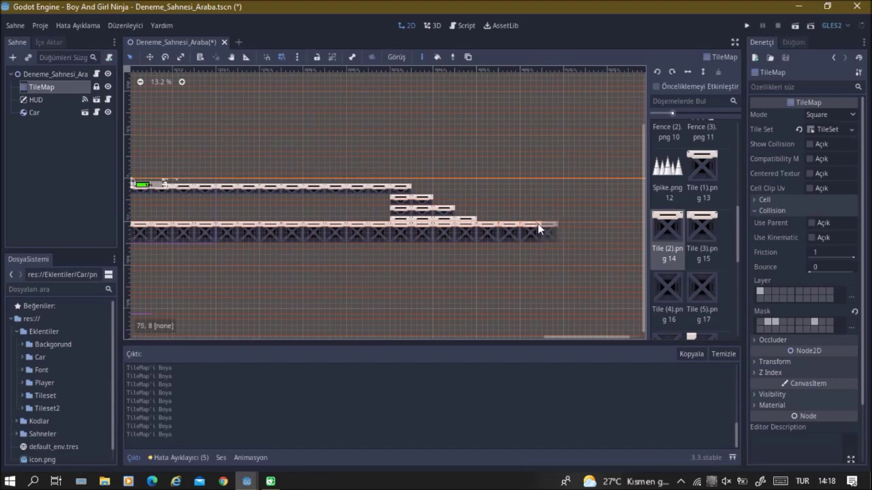
{"action": "left_click", "coordinate": [548, 223]}
{"action": "left_click", "coordinate": [572, 225]}
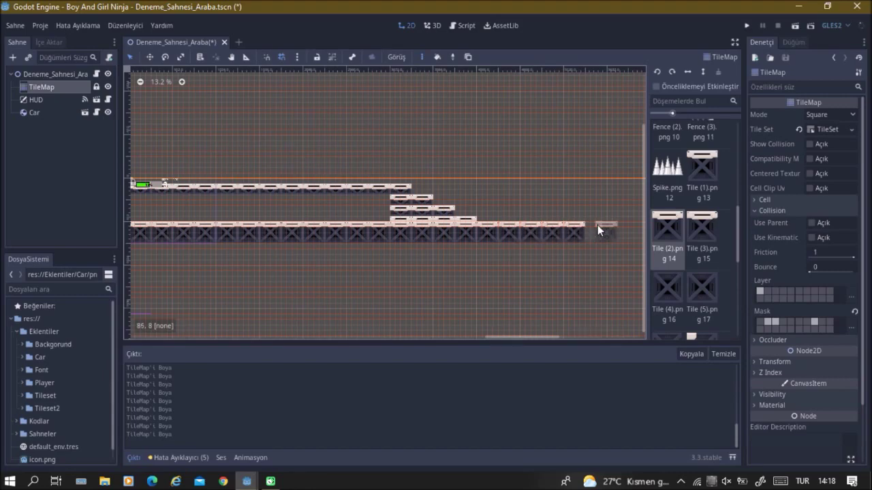
{"action": "left_click", "coordinate": [589, 227]}
{"action": "left_click", "coordinate": [612, 222]}
{"action": "left_click", "coordinate": [74, 130]}
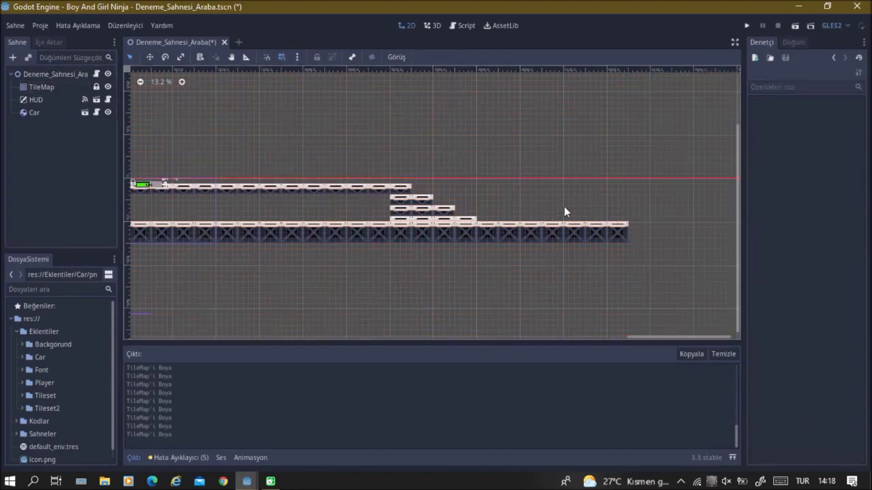
{"action": "key", "text": "ctrl+s"}
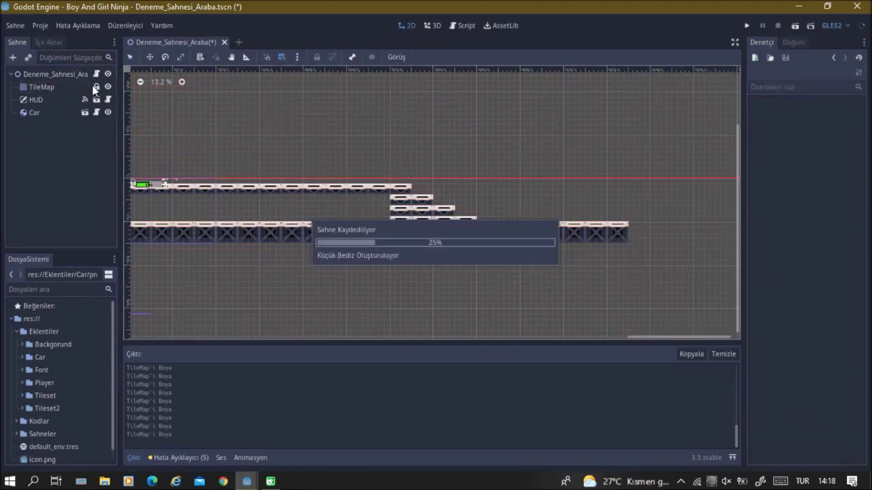
{"action": "left_click", "coordinate": [25, 358]}
{"action": "left_click", "coordinate": [28, 370]}
{"action": "left_click", "coordinate": [29, 370]}
{"action": "left_click", "coordinate": [24, 357]}
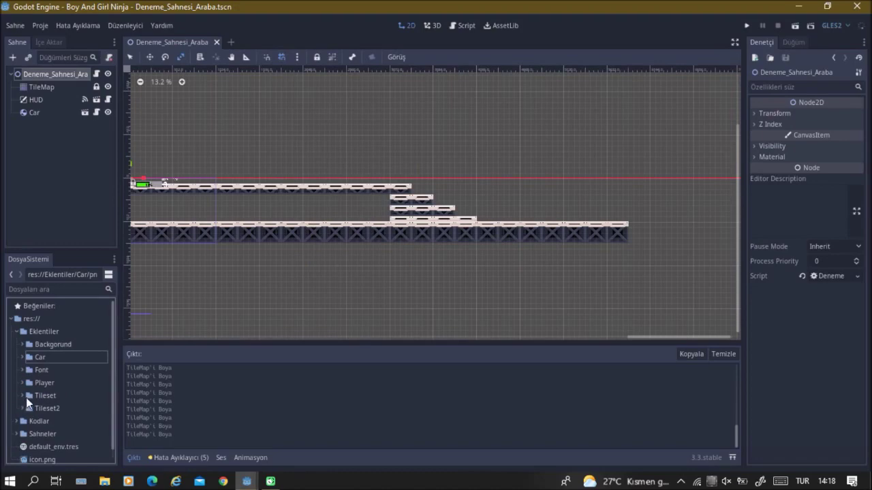
{"action": "left_click", "coordinate": [28, 396]}
{"action": "left_click", "coordinate": [32, 409]}
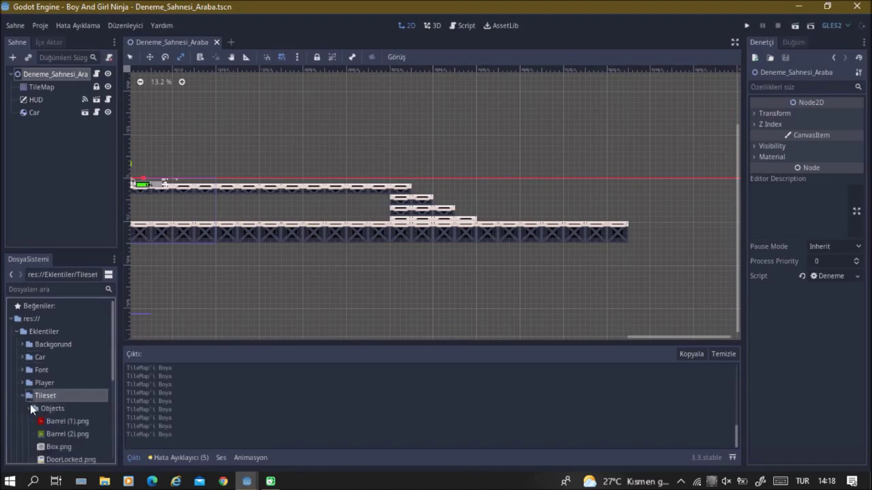
{"action": "scroll", "coordinate": [31, 409], "scroll_direction": "down", "scroll_amount": 2}
{"action": "scroll", "coordinate": [68, 358], "scroll_direction": "down", "scroll_amount": 2}
{"action": "scroll", "coordinate": [69, 358], "scroll_direction": "up", "scroll_amount": 2}
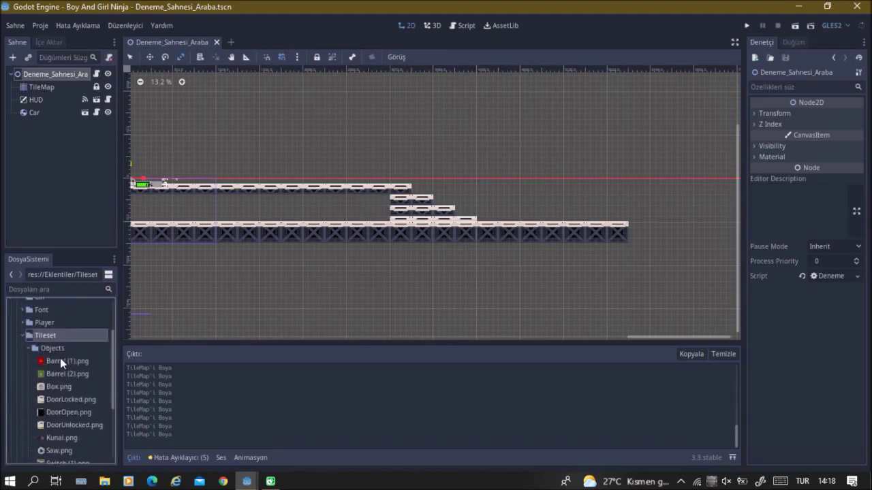
{"action": "left_click", "coordinate": [28, 348]}
{"action": "left_click", "coordinate": [21, 360]}
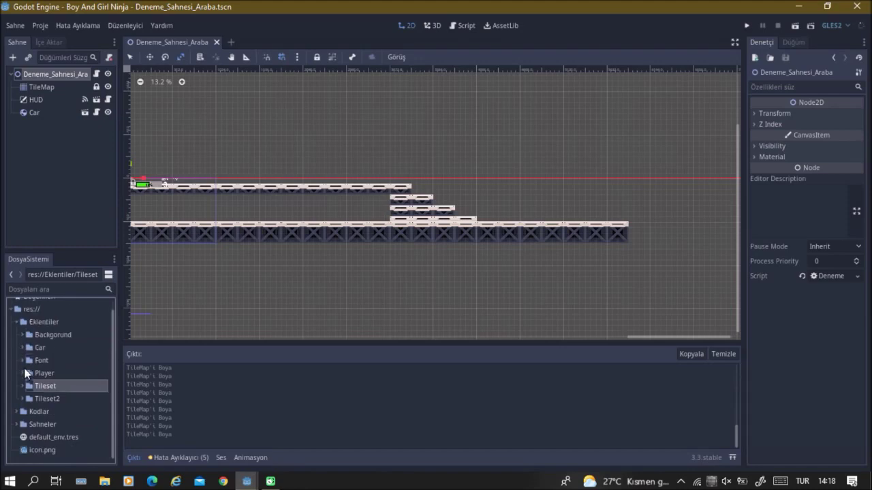
{"action": "left_click", "coordinate": [22, 394]}
{"action": "left_click", "coordinate": [30, 385]}
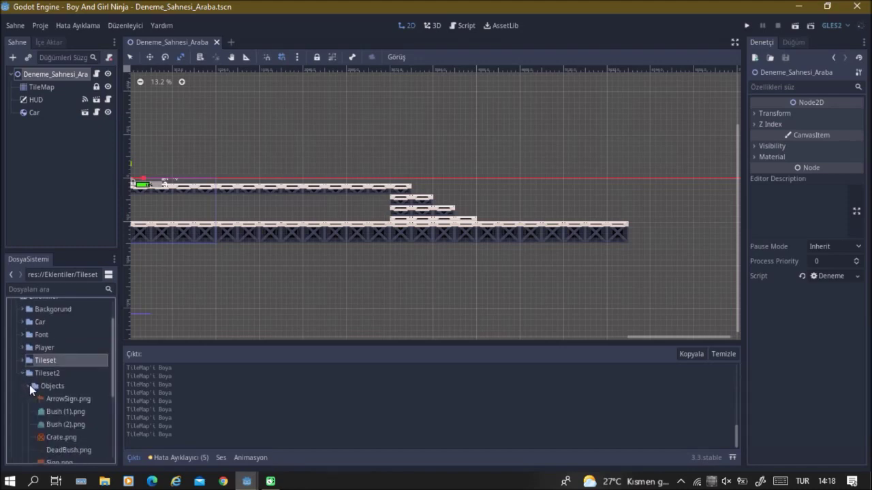
{"action": "scroll", "coordinate": [54, 383], "scroll_direction": "down", "scroll_amount": 3}
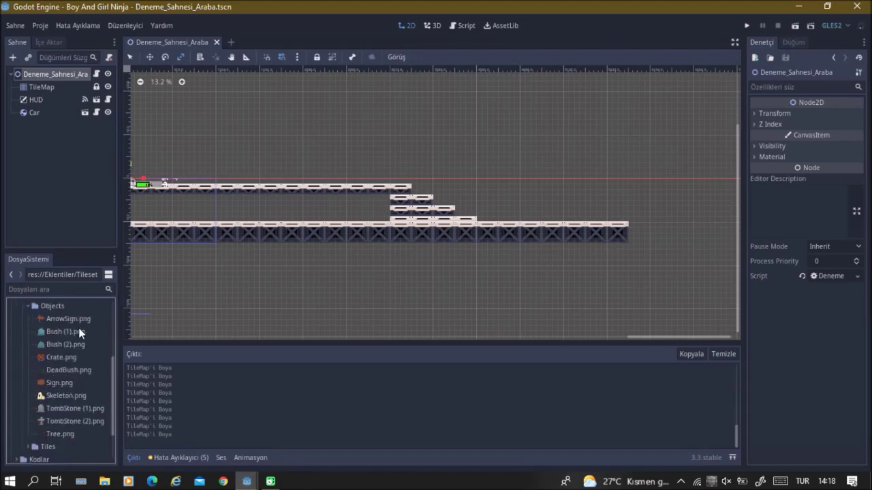
{"action": "mouse_move", "coordinate": [71, 319]}
{"action": "left_mouse_down"}
{"action": "mouse_move", "coordinate": [523, 208]}
{"action": "mouse_move", "coordinate": [523, 185]}
{"action": "mouse_move", "coordinate": [594, 229]}
{"action": "mouse_move", "coordinate": [568, 220]}
{"action": "left_mouse_up"}
{"action": "scroll", "coordinate": [522, 184], "scroll_direction": "up", "scroll_amount": 2}
{"action": "scroll", "coordinate": [523, 182], "scroll_direction": "up", "scroll_amount": 1}
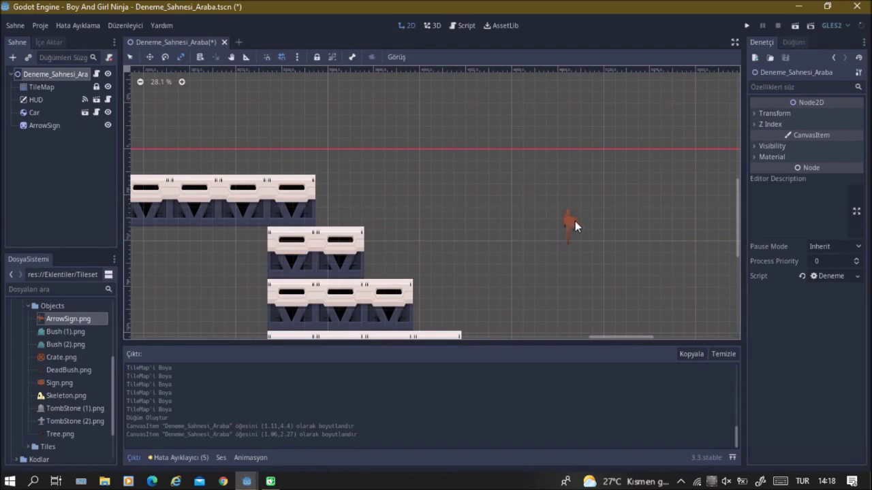
{"action": "left_click", "coordinate": [62, 127]}
{"action": "scroll", "coordinate": [626, 233], "scroll_direction": "down", "scroll_amount": 1}
{"action": "scroll", "coordinate": [627, 233], "scroll_direction": "down", "scroll_amount": 1}
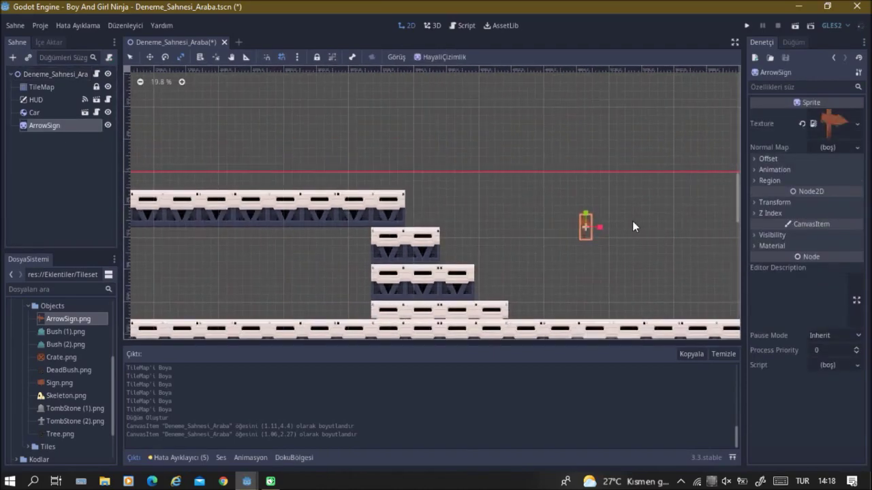
{"action": "key", "text": "Delete"}
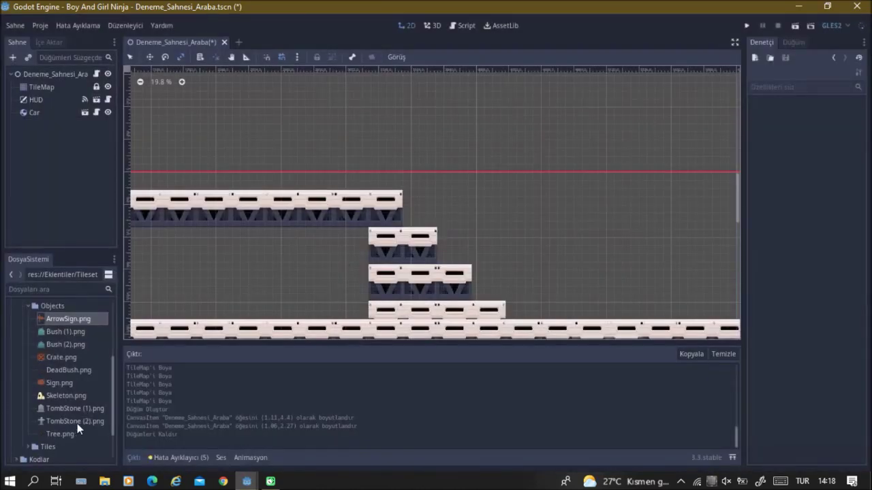
{"action": "left_click", "coordinate": [77, 422]}
{"action": "left_click_drag", "start_coordinate": [55, 420], "coordinate": [224, 293]}
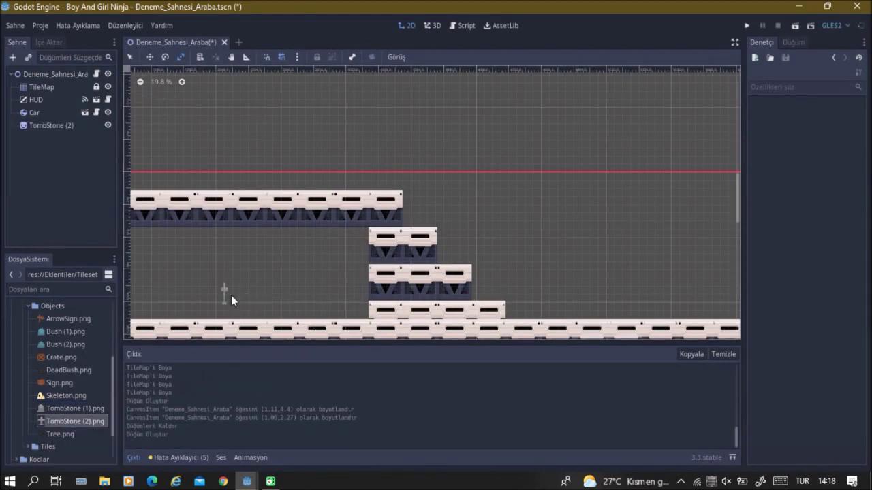
{"action": "left_click", "coordinate": [54, 115]}
{"action": "left_click", "coordinate": [49, 124]}
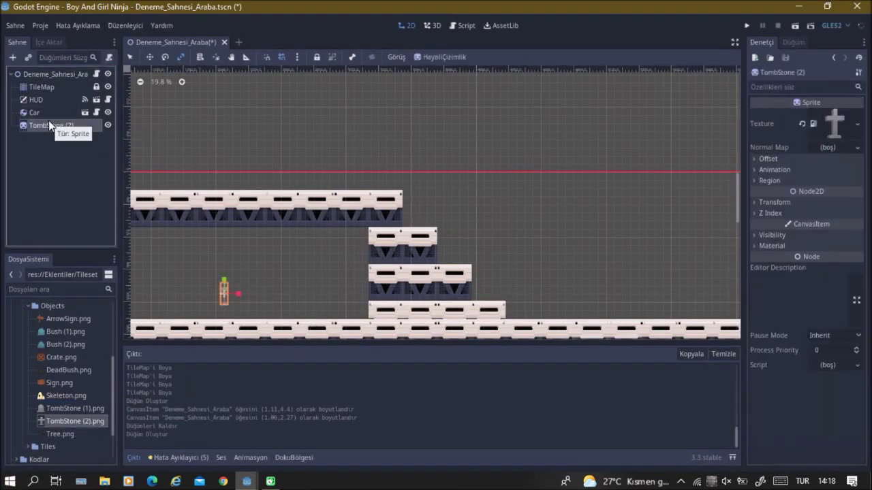
{"action": "key", "text": "Delete"}
{"action": "key", "text": "Return"}
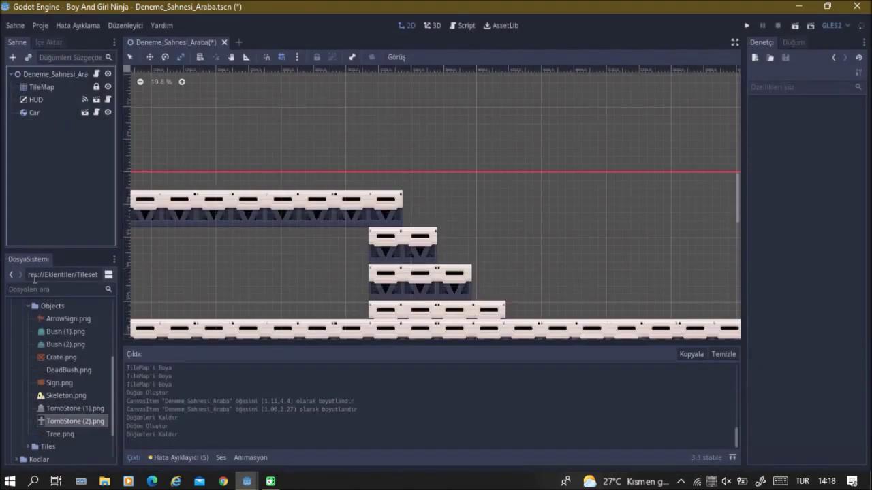
{"action": "left_click", "coordinate": [29, 308]}
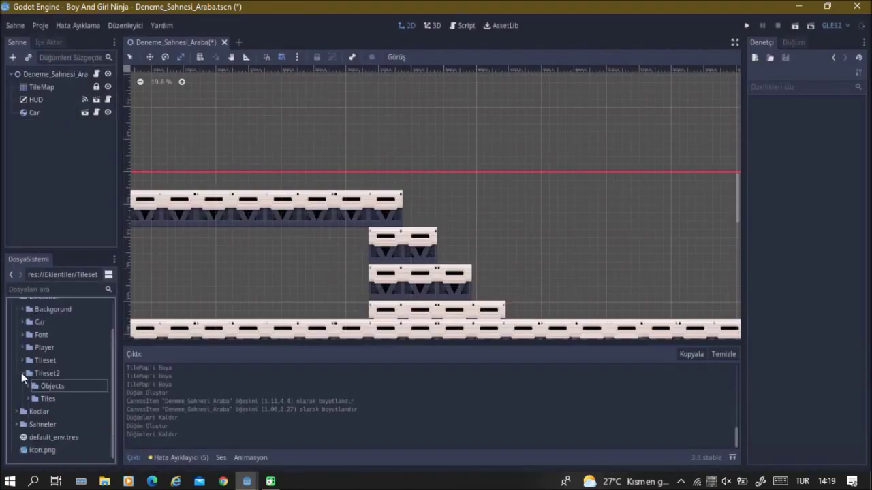
{"action": "left_click", "coordinate": [22, 373]}
{"action": "left_click", "coordinate": [49, 156]}
{"action": "key", "text": "ctrl+s"}
{"action": "left_click", "coordinate": [60, 112]}
Step: Look over the Car scene, the level's script and the Car's signals
{"action": "left_click", "coordinate": [84, 112]}
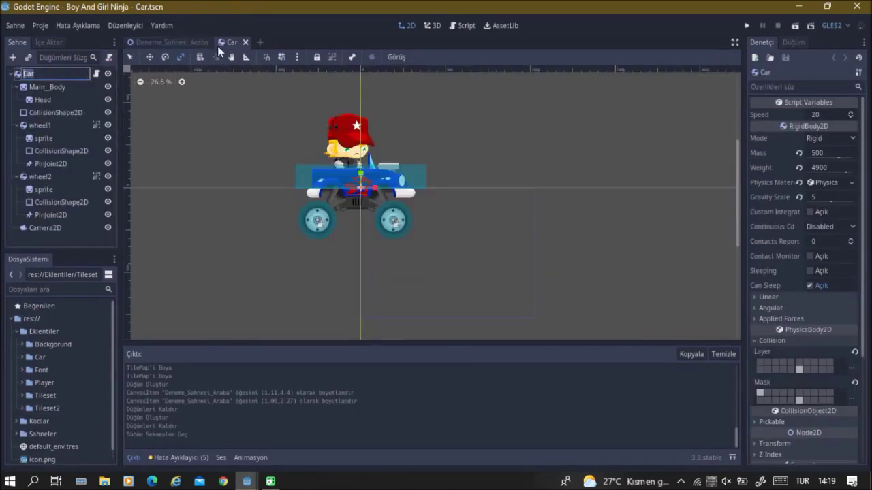
{"action": "left_click", "coordinate": [177, 44]}
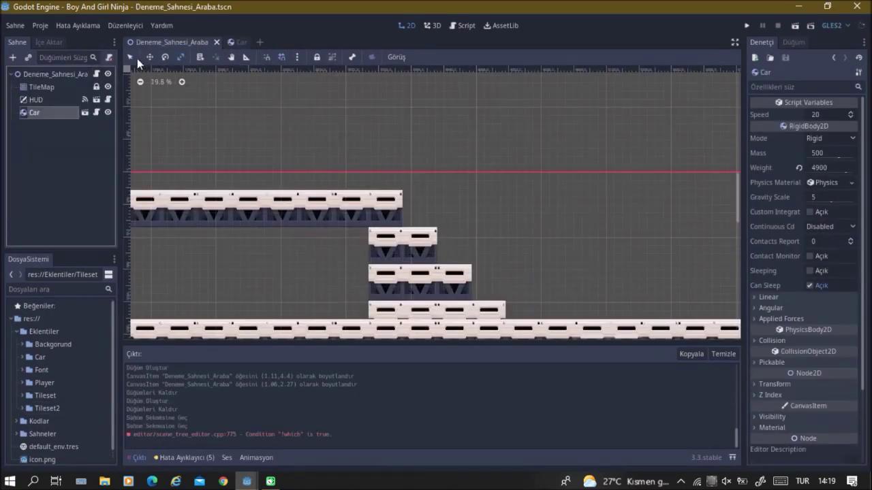
{"action": "left_click", "coordinate": [96, 72]}
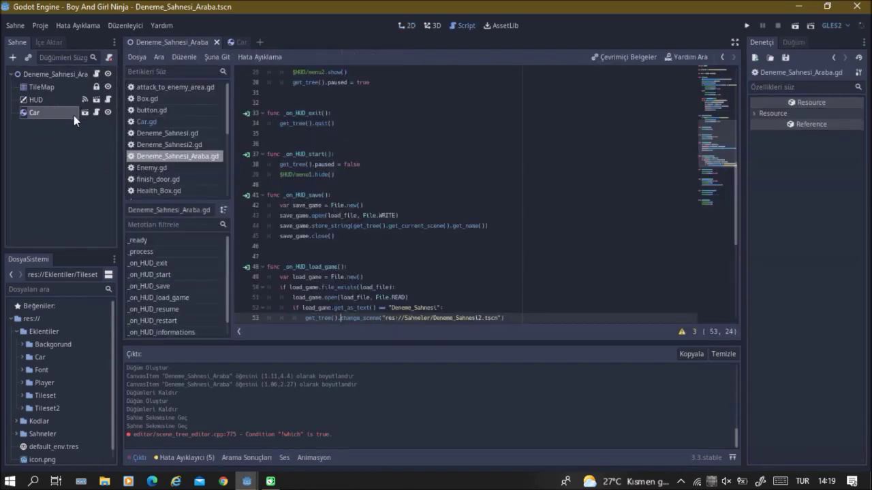
{"action": "left_click", "coordinate": [71, 116]}
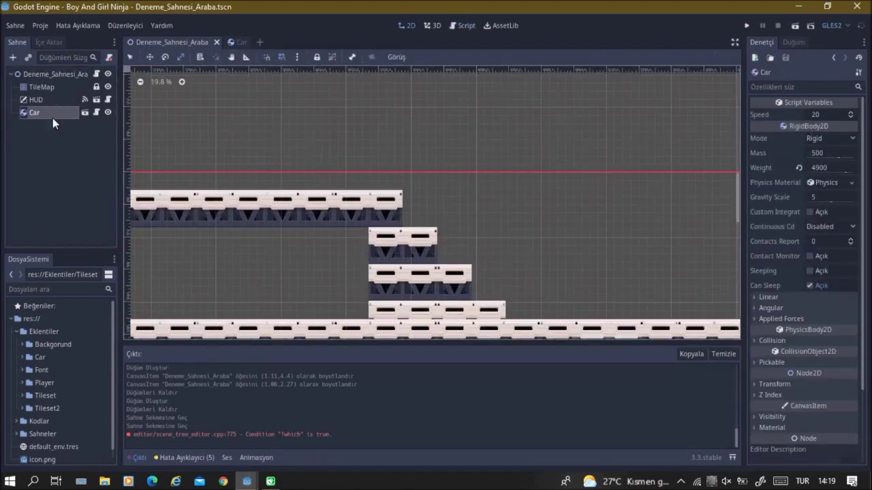
{"action": "left_click", "coordinate": [793, 42]}
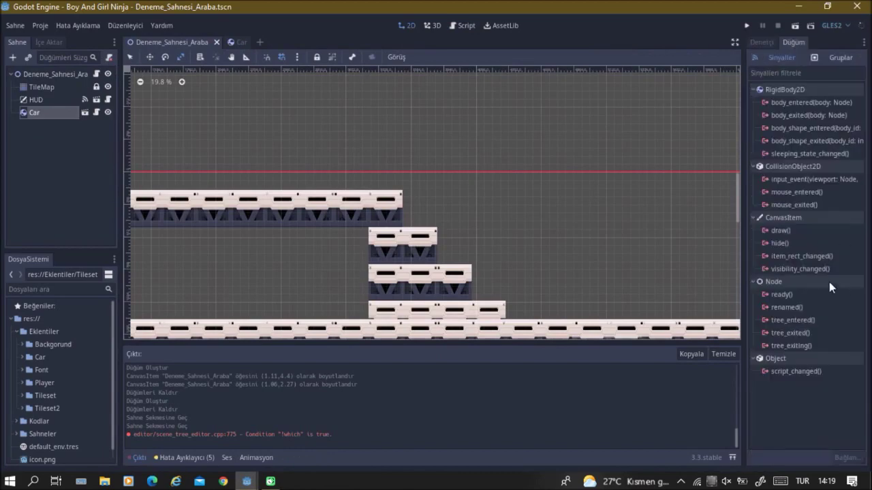
{"action": "left_click", "coordinate": [761, 43]}
{"action": "left_click", "coordinate": [84, 113]}
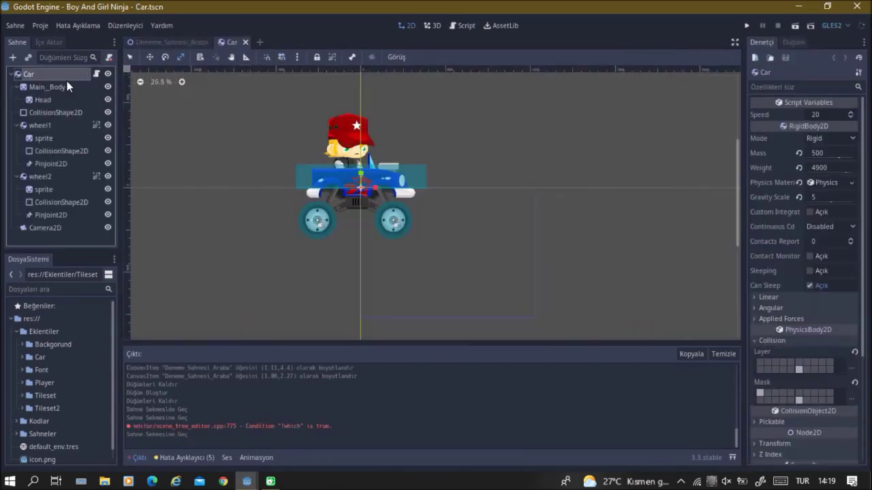
Step: Add the finish layer to the Car body's collision mask, save, and return to Deneme_Sahnesi_Araba
{"action": "left_click", "coordinate": [60, 90]}
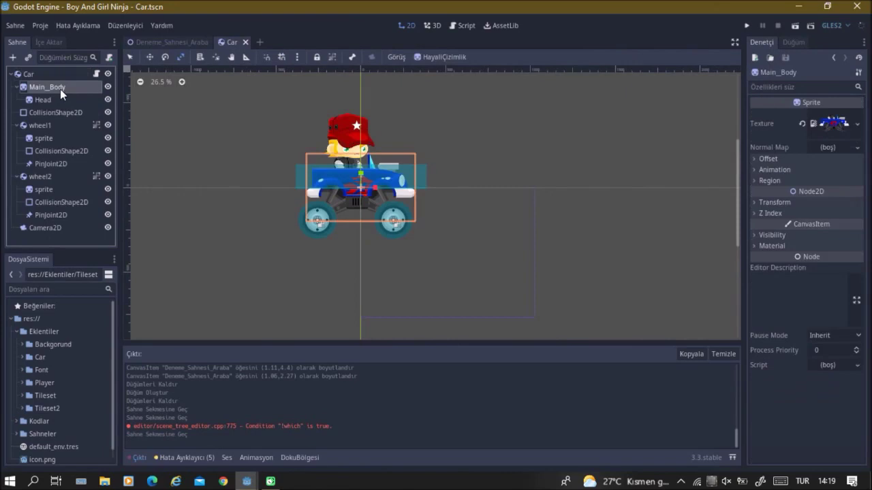
{"action": "left_click", "coordinate": [63, 76]}
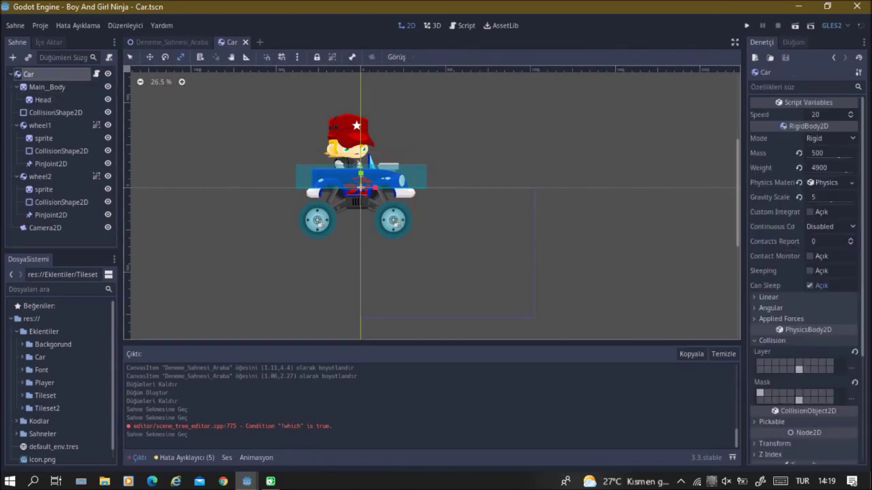
{"action": "left_click", "coordinate": [851, 397]}
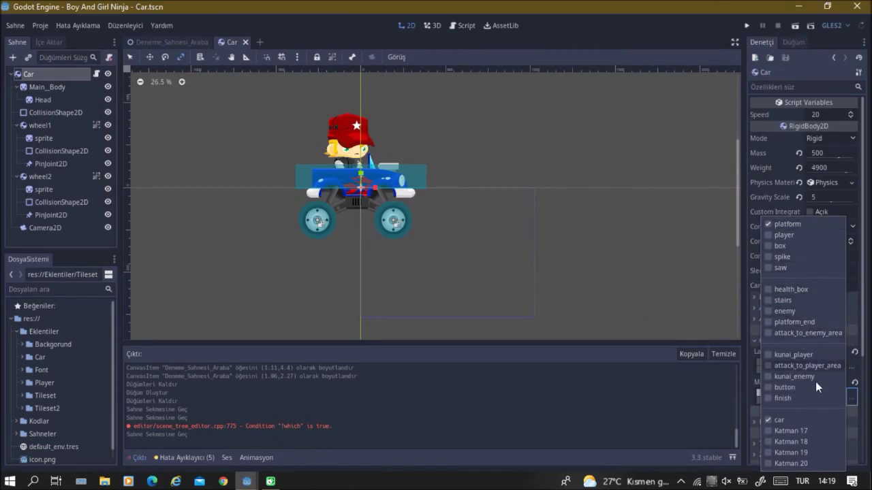
{"action": "left_click", "coordinate": [790, 398]}
{"action": "left_click", "coordinate": [719, 323]}
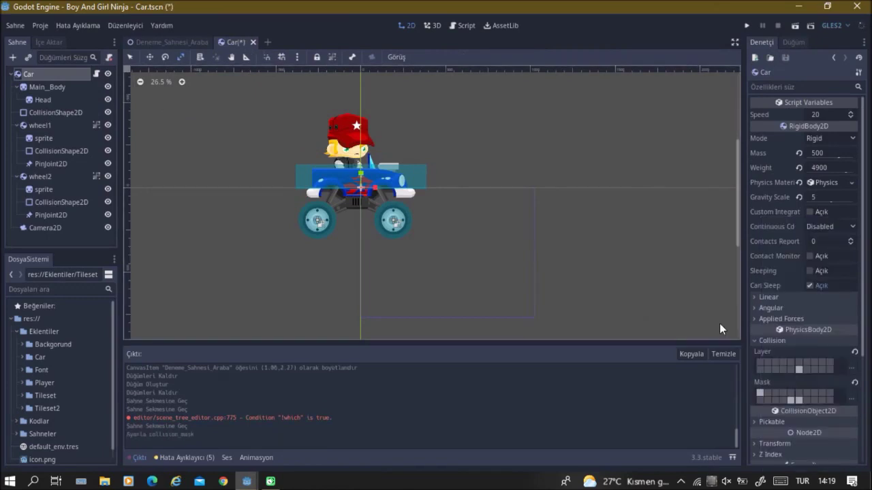
{"action": "key", "text": "ctrl+s"}
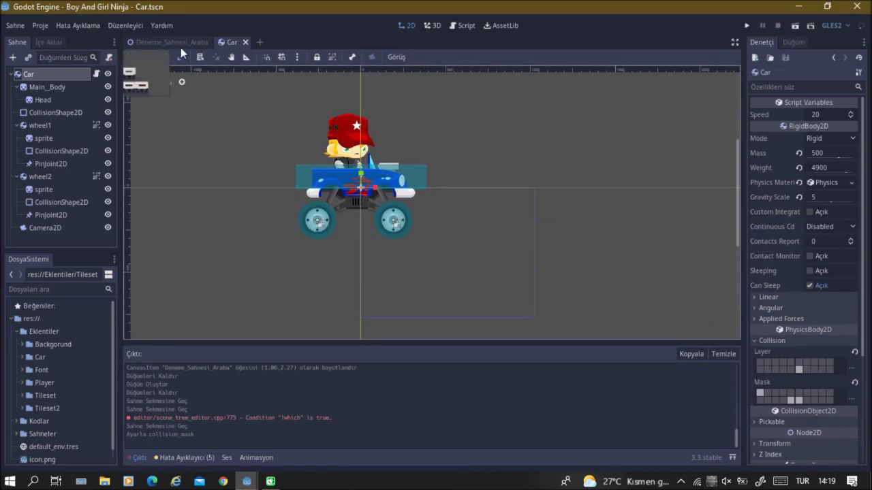
{"action": "left_click", "coordinate": [176, 42]}
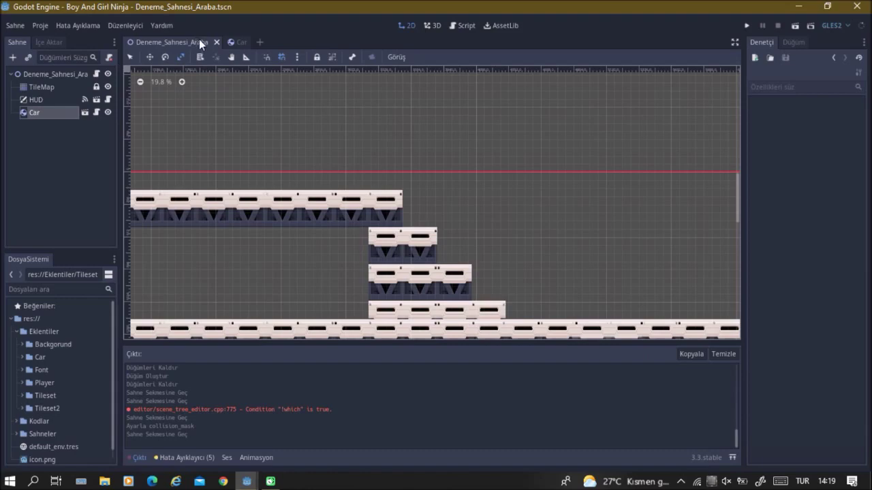
Step: Instance finish_door.tscn as a child of the test scene's root
{"action": "left_click", "coordinate": [51, 74]}
{"action": "left_click", "coordinate": [28, 58]}
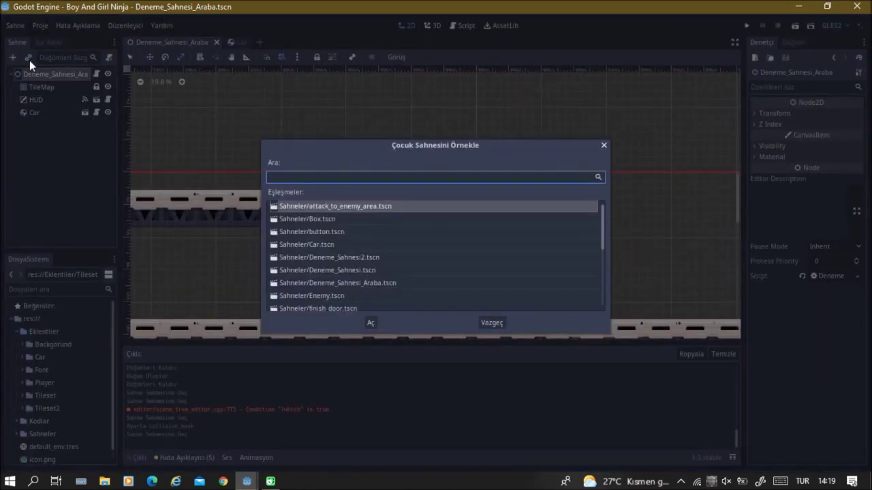
{"action": "type", "text": "fini"}
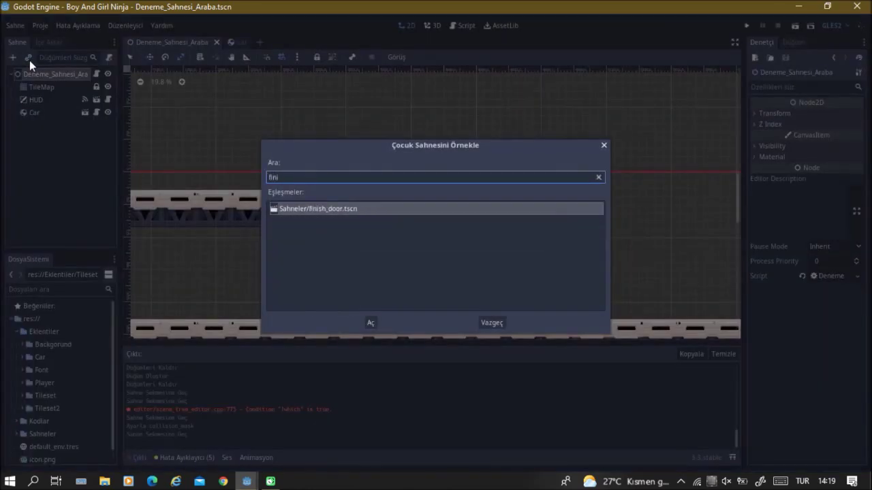
{"action": "key", "text": "Return"}
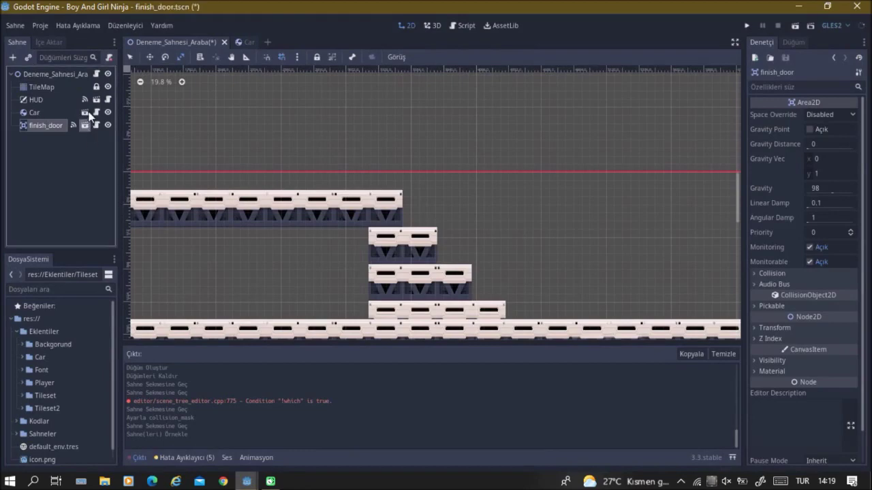
Step: Add the car layer to the finish_door's collision mask and save its scene
{"action": "left_click", "coordinate": [86, 125]}
{"action": "left_click", "coordinate": [97, 73]}
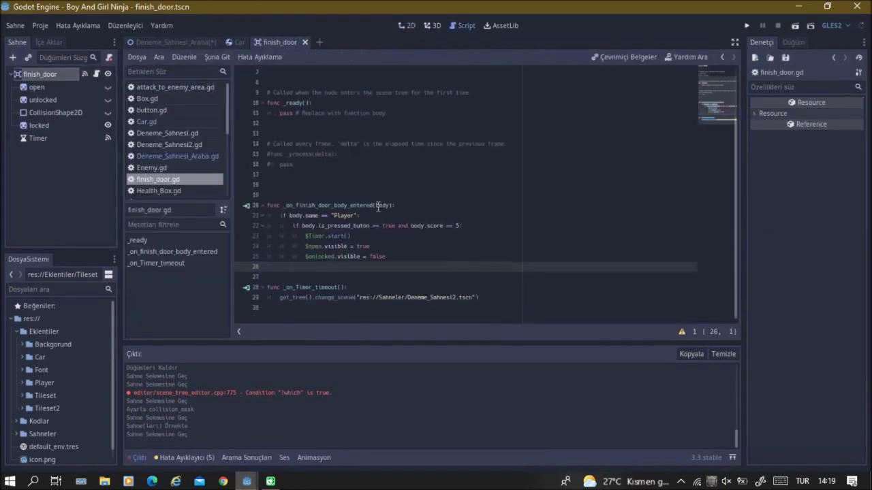
{"action": "left_click_drag", "start_coordinate": [428, 257], "coordinate": [284, 214]}
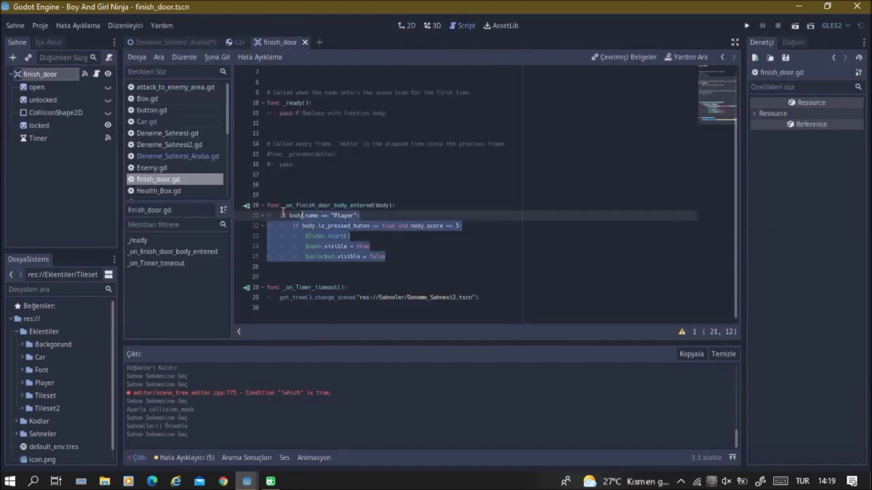
{"action": "left_click", "coordinate": [52, 75]}
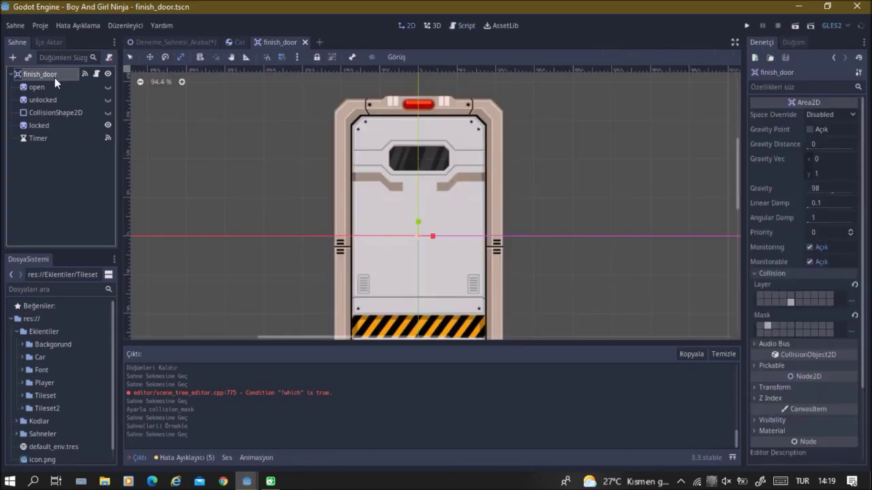
{"action": "left_click", "coordinate": [852, 331]}
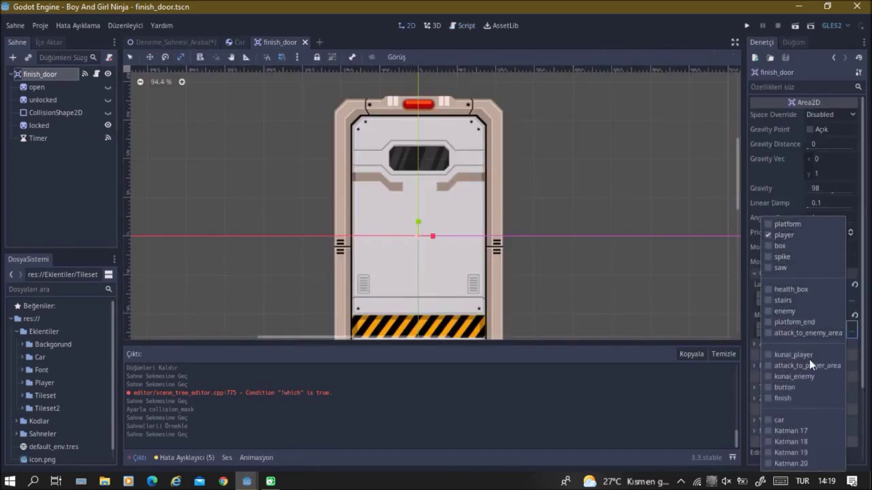
{"action": "left_click", "coordinate": [790, 419]}
{"action": "left_click", "coordinate": [648, 296]}
{"action": "key", "text": "ctrl+s"}
Step: Open a new line in finish_door.gd after the $unlocked line in the entered function
{"action": "left_click", "coordinate": [97, 74]}
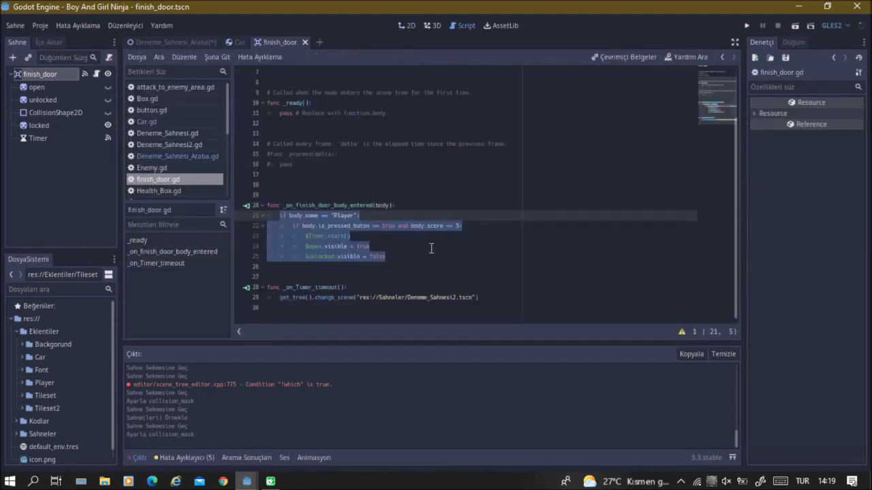
{"action": "left_click", "coordinate": [431, 248]}
{"action": "left_click", "coordinate": [412, 255]}
{"action": "key", "text": "Return"}
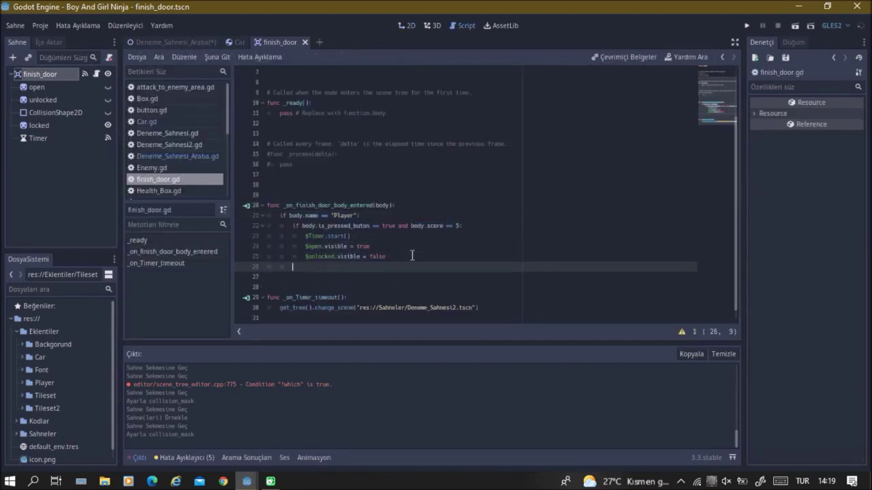
Step: Add 'elif body.name == "Car":' and paste the Timer/open/unlocked lines into it
{"action": "type", "text": "elif b"}
{"action": "type", "text": "ody.name"}
{"action": "type", "text": " ="}
{"action": "type", "text": "= \""}
{"action": "type", "text": "Car\""}
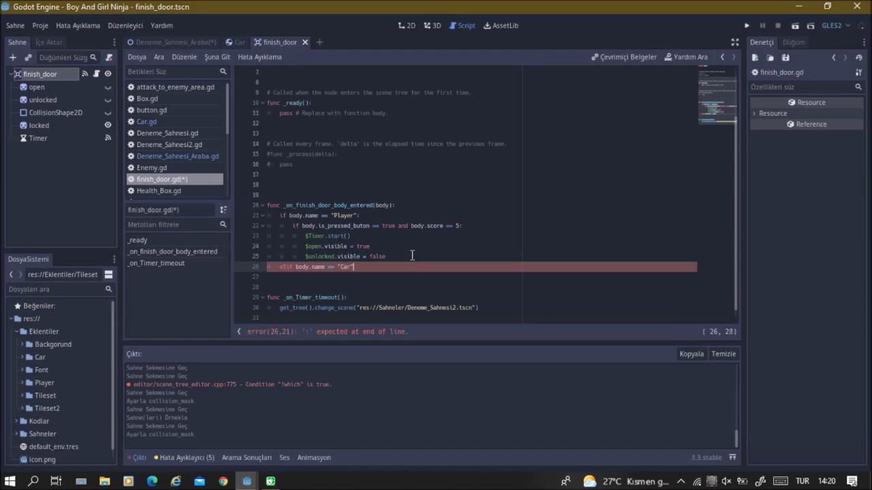
{"action": "type", "text": ":"}
{"action": "key", "text": "Return"}
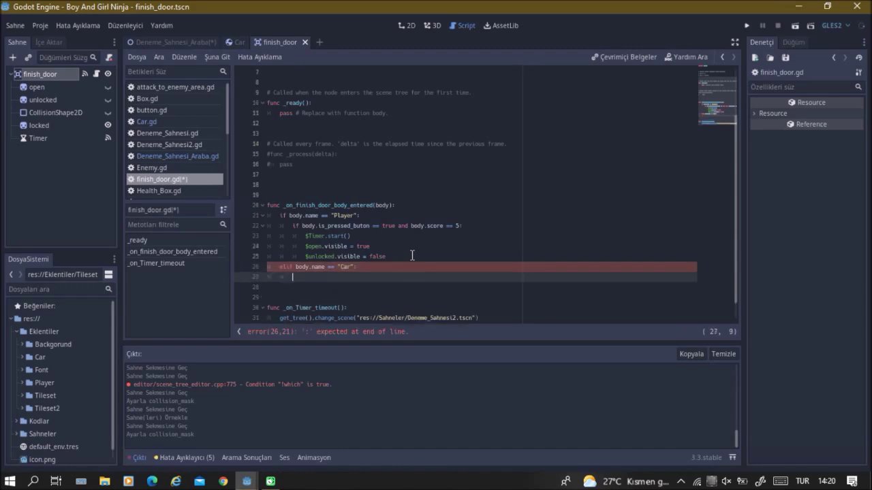
{"action": "key", "text": "ctrl+s"}
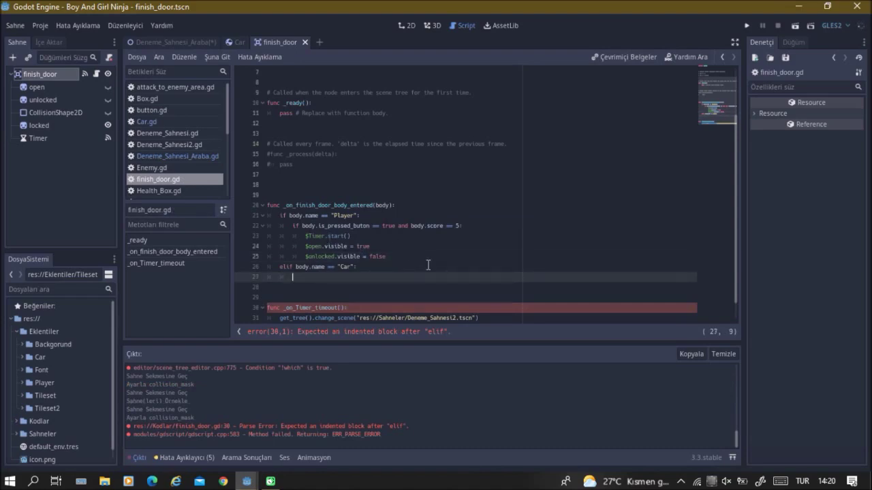
{"action": "left_click_drag", "start_coordinate": [425, 266], "coordinate": [334, 235]}
{"action": "left_click_drag", "start_coordinate": [406, 257], "coordinate": [306, 236]}
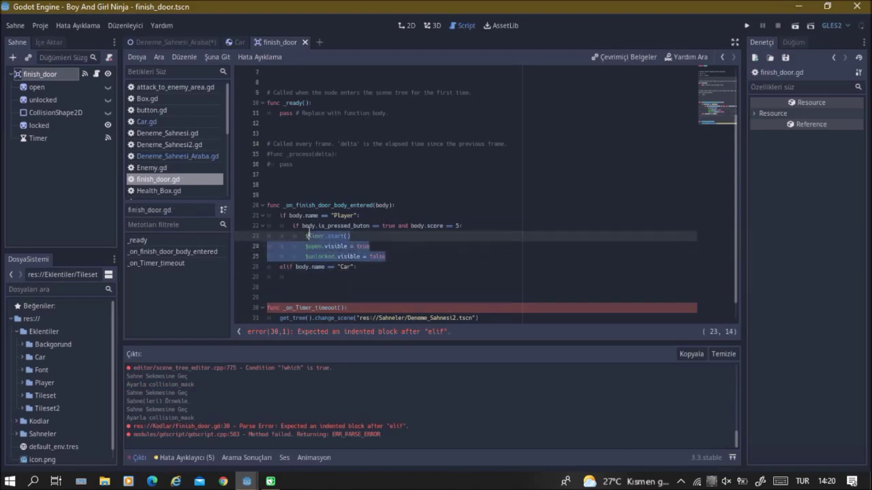
{"action": "key", "text": "ctrl+c"}
{"action": "left_click", "coordinate": [295, 278]}
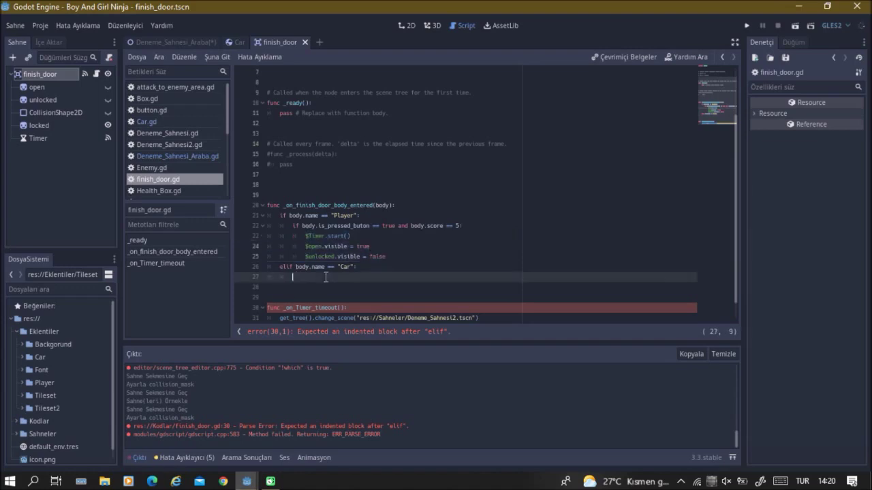
{"action": "key", "text": "ctrl+v"}
Step: Indent the pasted lines under the Car branch, save, then save the Deneme_Sahnesi_Araba scene
{"action": "left_click", "coordinate": [295, 277]}
{"action": "key", "text": "Tab"}
{"action": "key", "text": "ctrl+s"}
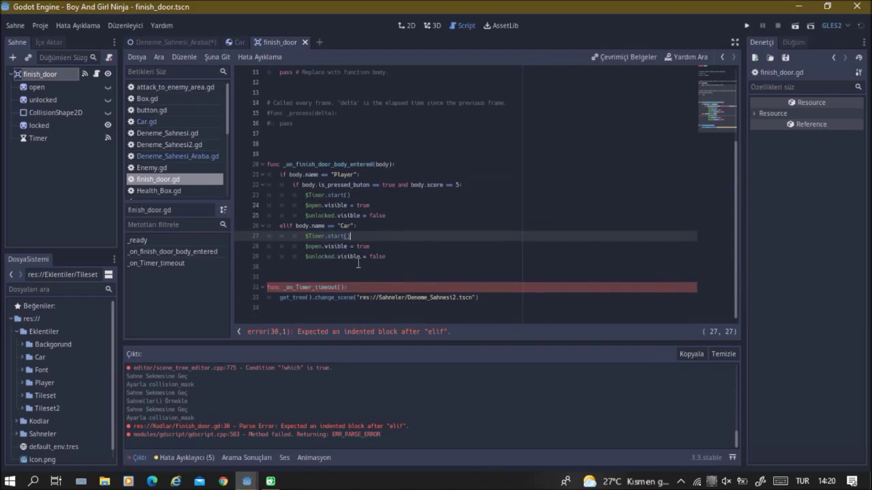
{"action": "left_click", "coordinate": [406, 256]}
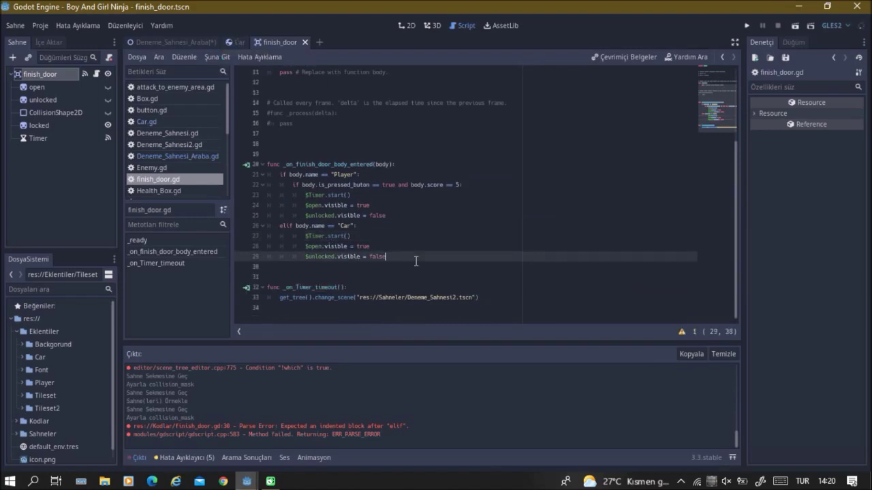
{"action": "key", "text": "ctrl+s"}
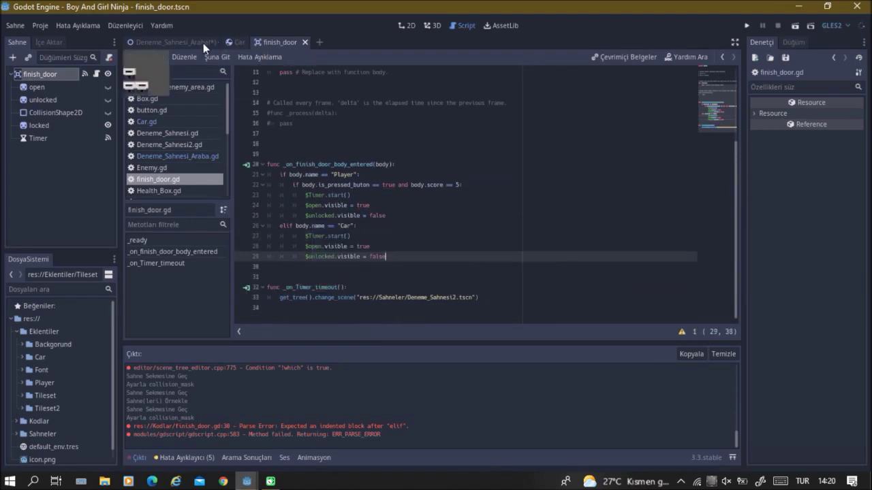
{"action": "left_click", "coordinate": [203, 43]}
{"action": "key", "text": "ctrl+s"}
{"action": "left_click", "coordinate": [407, 25]}
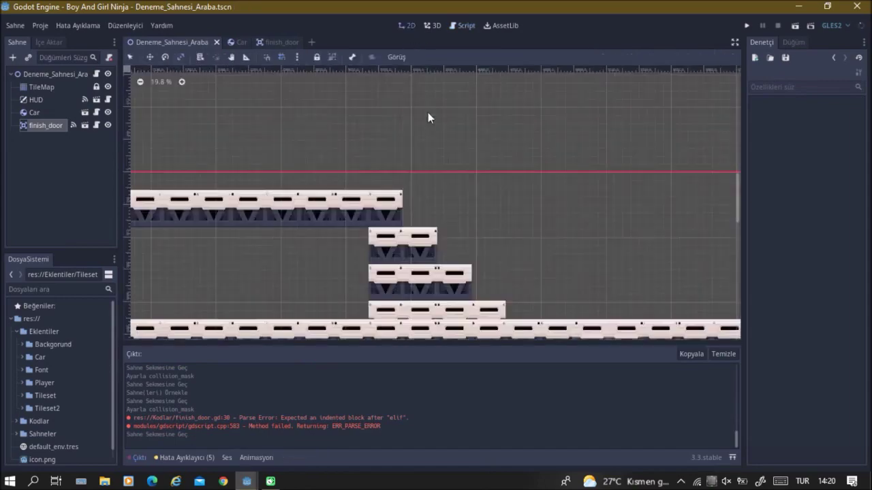
Step: Reset the root node's scale to 1 by 1, undoing an accidental rescale
{"action": "middle_click_drag", "start_coordinate": [288, 270], "coordinate": [482, 250]}
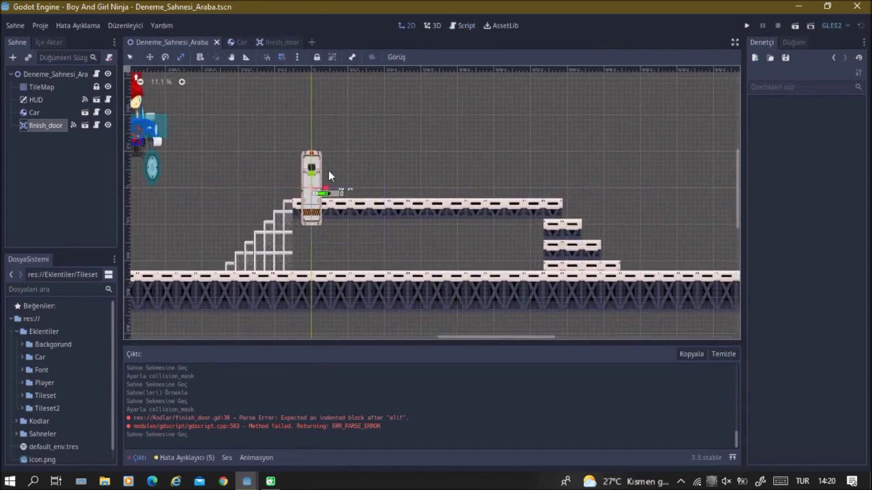
{"action": "scroll", "coordinate": [306, 205], "scroll_direction": "down", "scroll_amount": 2}
{"action": "scroll", "coordinate": [306, 205], "scroll_direction": "down", "scroll_amount": 1}
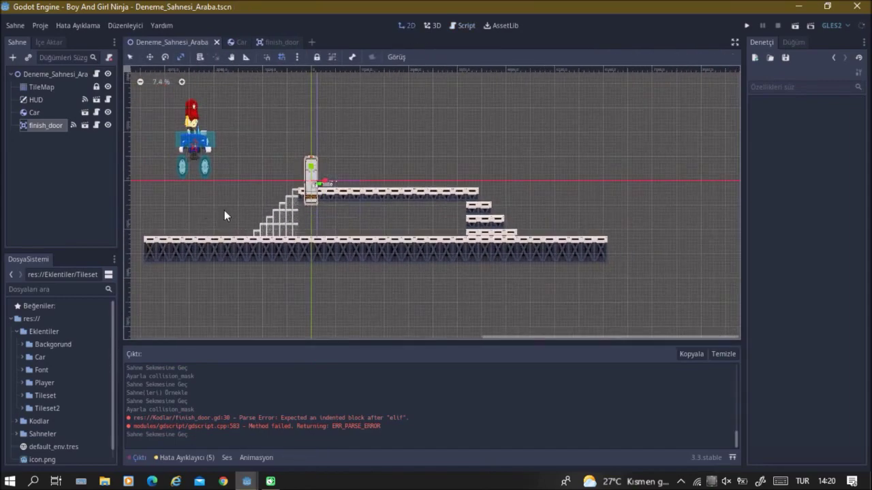
{"action": "left_click", "coordinate": [57, 72]}
{"action": "left_click", "coordinate": [758, 144]}
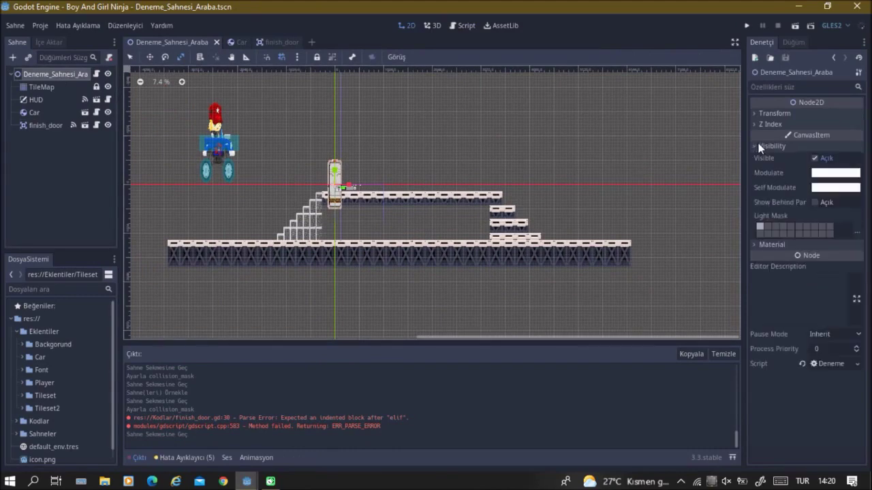
{"action": "left_click", "coordinate": [759, 145]}
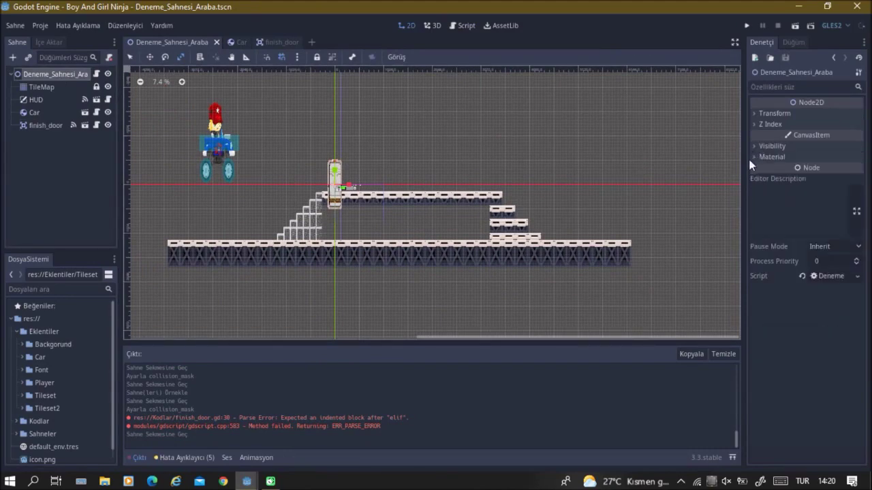
{"action": "left_click", "coordinate": [756, 112]}
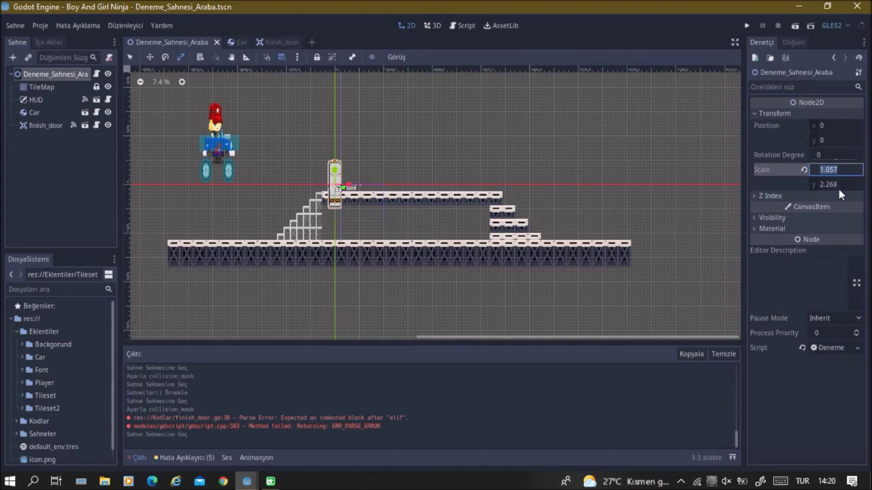
{"action": "left_click", "coordinate": [804, 170]}
{"action": "scroll", "coordinate": [330, 186], "scroll_direction": "up", "scroll_amount": 6}
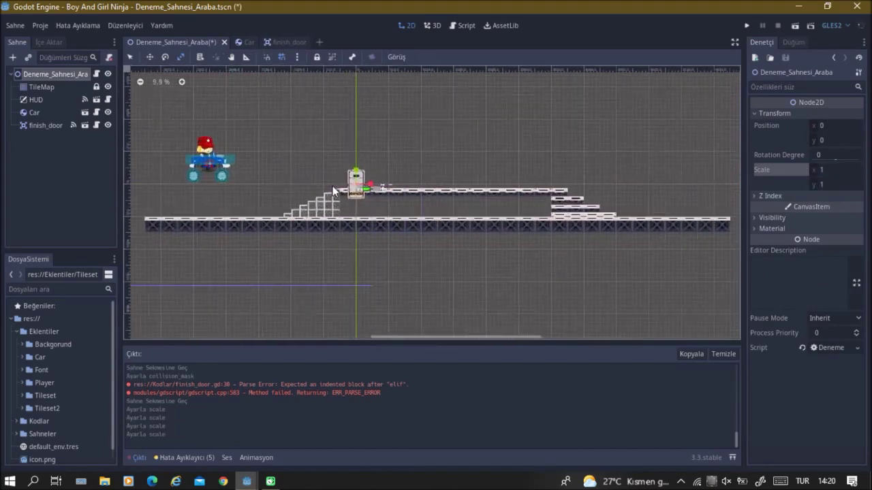
{"action": "left_click_drag", "start_coordinate": [355, 180], "coordinate": [469, 143]}
{"action": "key", "text": "ctrl+s"}
{"action": "key", "text": "ctrl+z"}
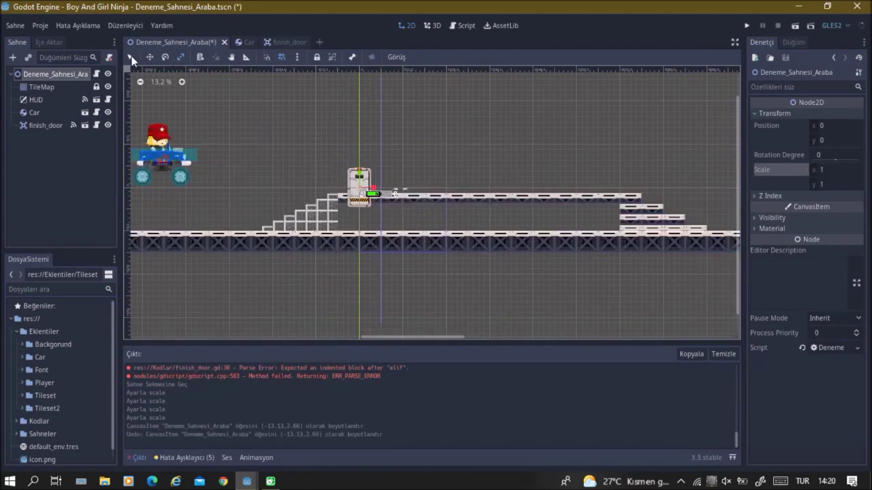
Step: Move the finish door to the lower platform's right end, save, and run with F5
{"action": "left_click_drag", "start_coordinate": [392, 200], "coordinate": [647, 205]}
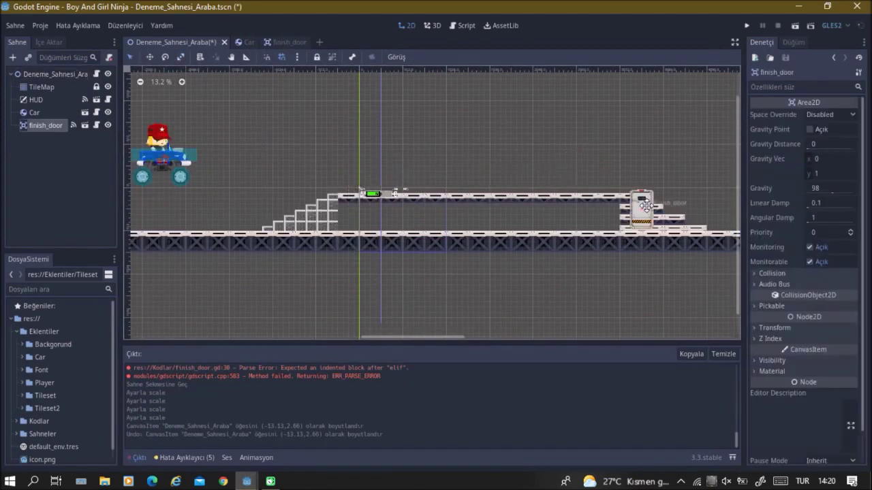
{"action": "scroll", "coordinate": [664, 208], "scroll_direction": "right", "scroll_amount": 3, "text": "shift"}
{"action": "key", "text": "ctrl+s"}
{"action": "left_click_drag", "start_coordinate": [647, 206], "coordinate": [695, 211]}
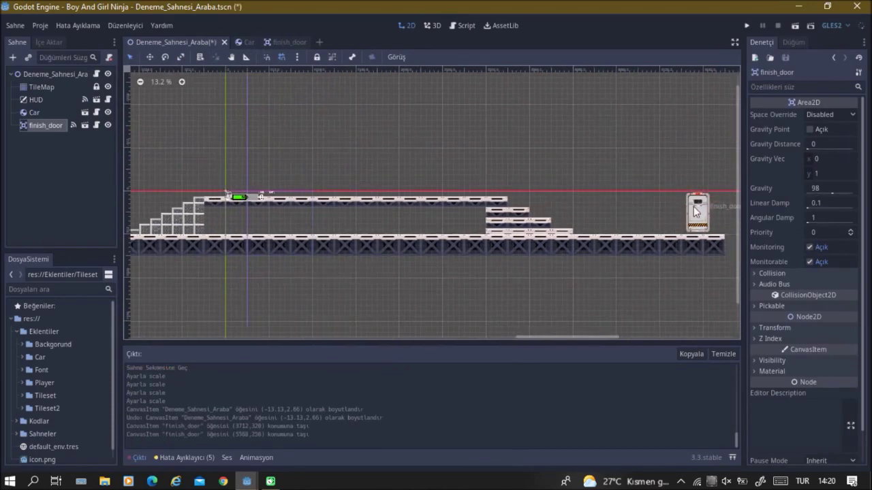
{"action": "key", "text": "F5"}
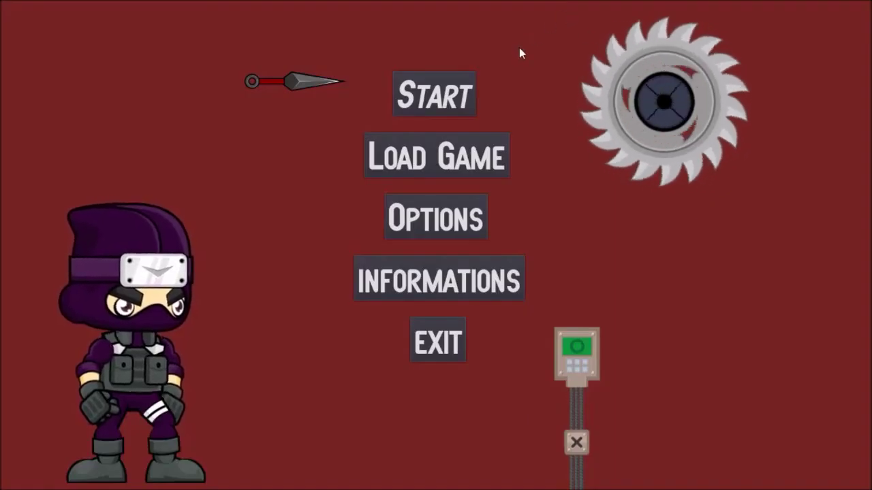
Step: Start a new game and drive the car right up the stairs toward the finish door
{"action": "left_click", "coordinate": [453, 83]}
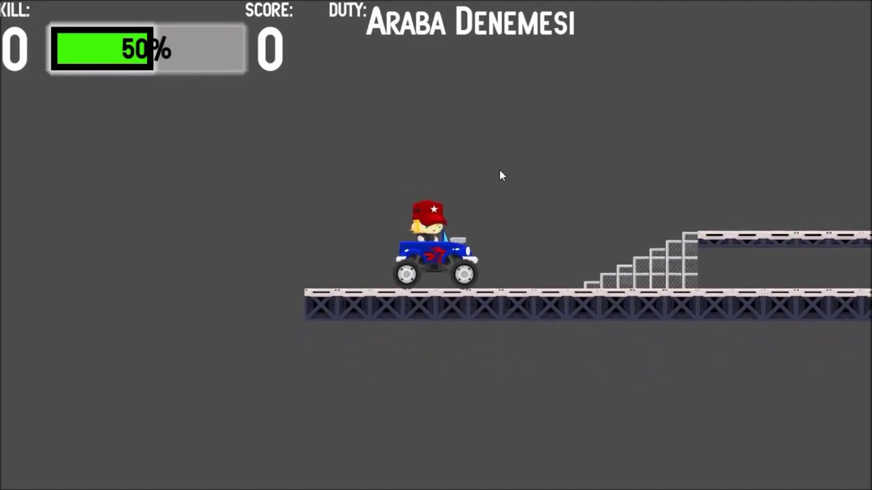
{"action": "key", "text": "Right"}
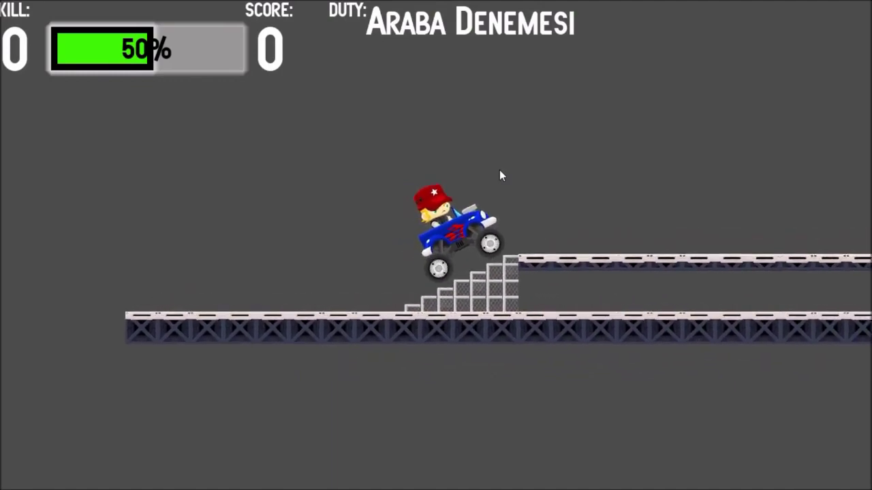
{"action": "key", "text": "Right"}
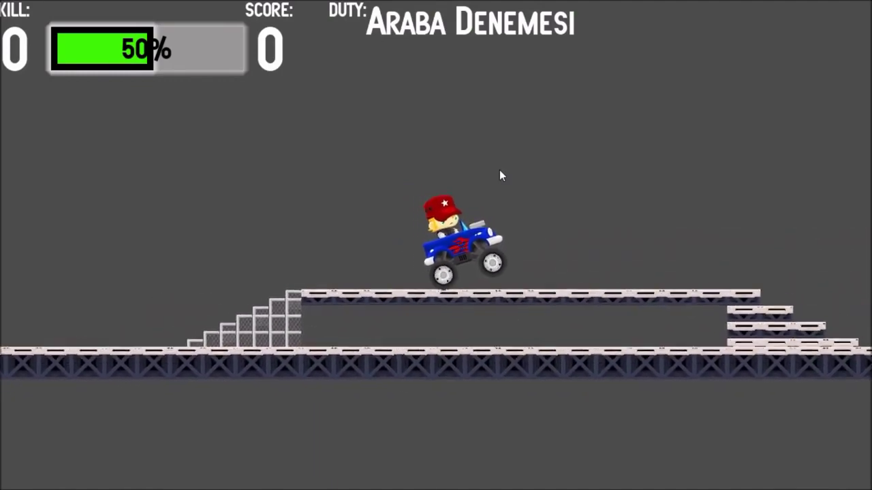
{"action": "key", "text": "Right"}
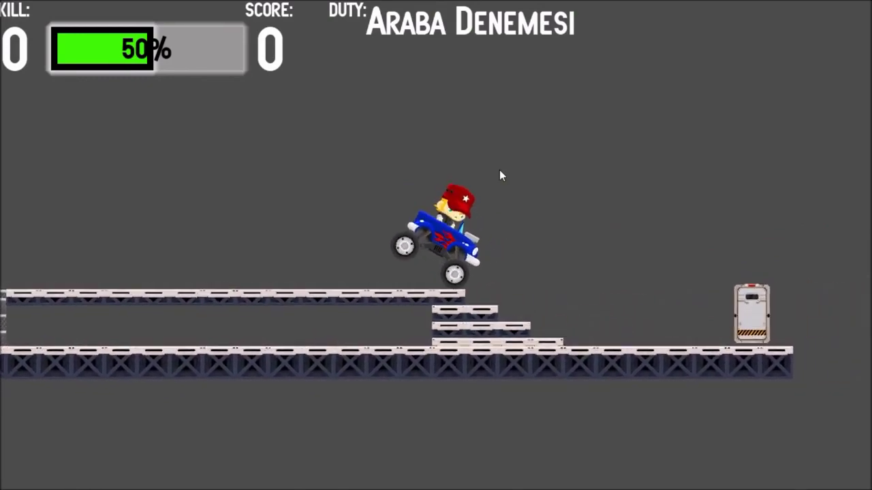
{"action": "key", "text": "Right"}
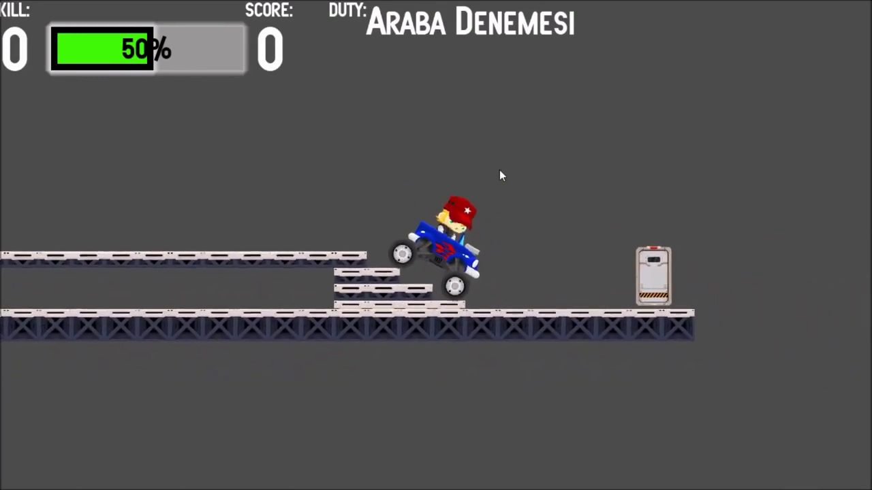
{"action": "key", "text": "Right"}
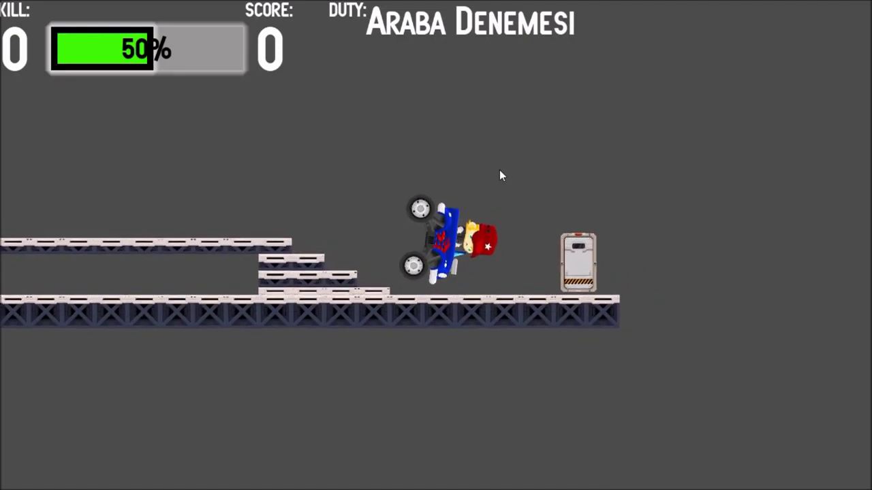
{"action": "key", "text": "Right"}
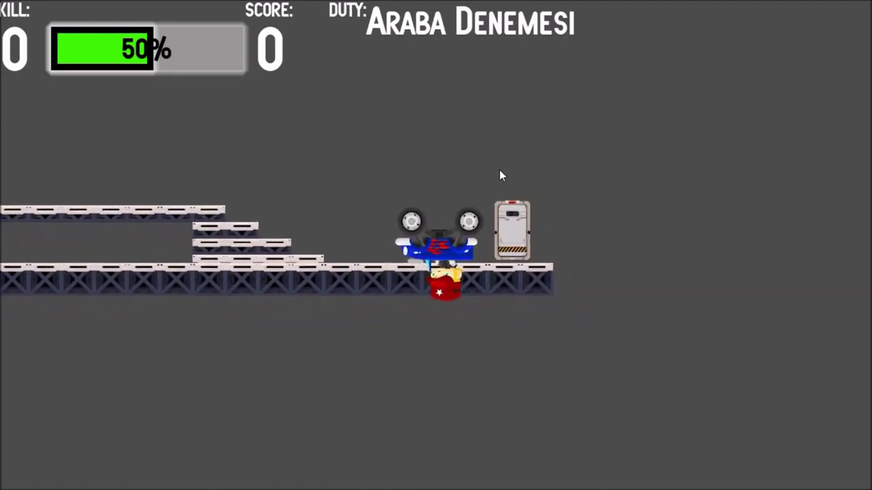
Step: Pause and exit the test run, then return to the Car scene
{"action": "key", "text": "Escape"}
{"action": "left_click", "coordinate": [428, 354]}
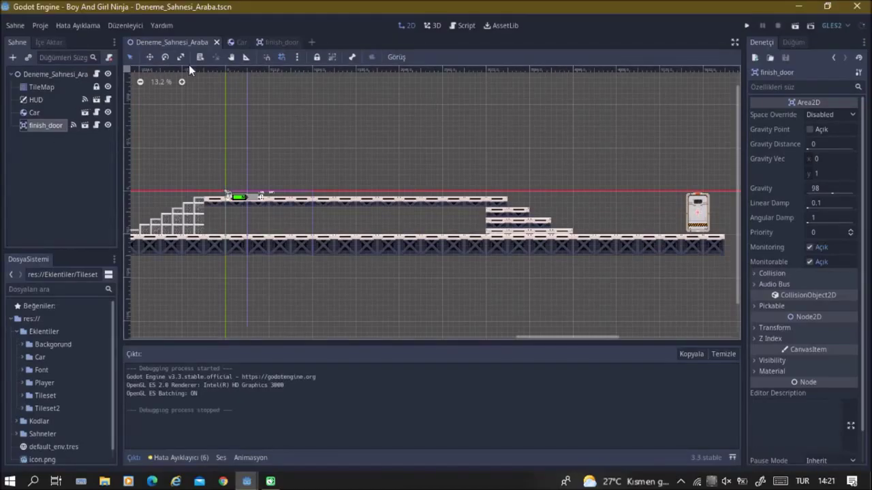
{"action": "left_click", "coordinate": [235, 42]}
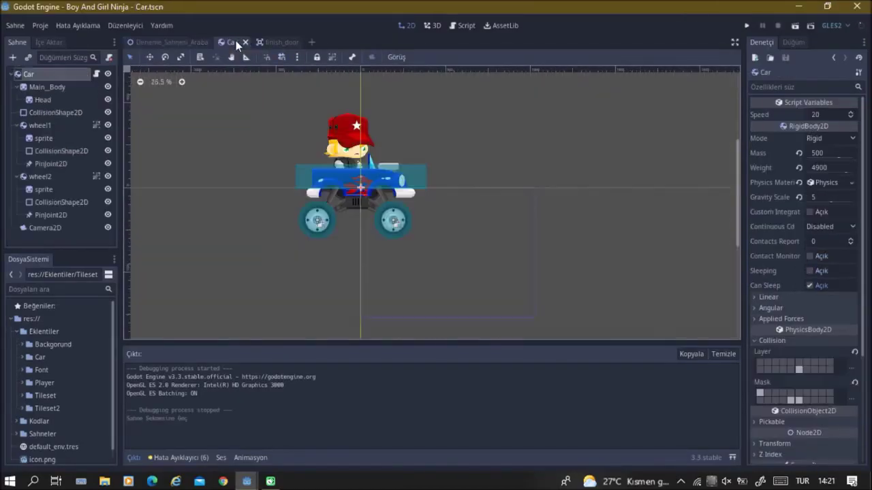
Step: Narrow the Car body's collision rectangle, then save, relaunch, and start a new game
{"action": "left_click", "coordinate": [416, 173]}
{"action": "scroll", "coordinate": [421, 179], "scroll_direction": "up", "scroll_amount": 2}
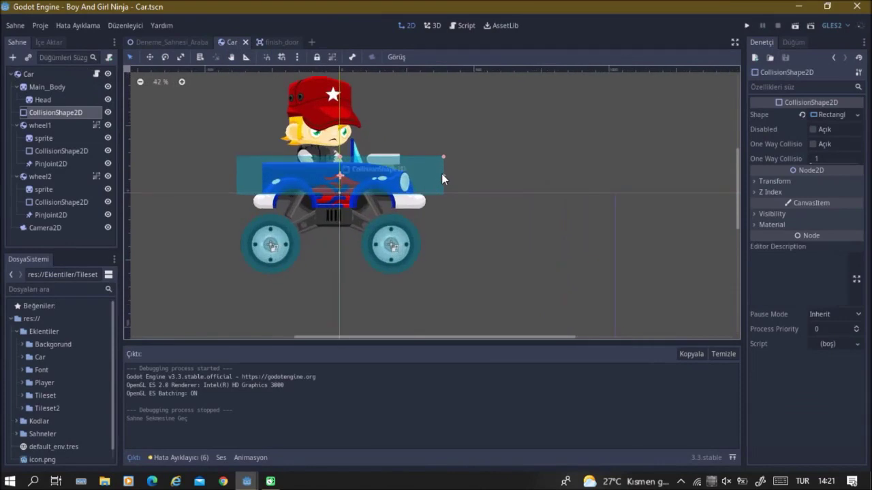
{"action": "left_click_drag", "start_coordinate": [443, 175], "coordinate": [431, 177]}
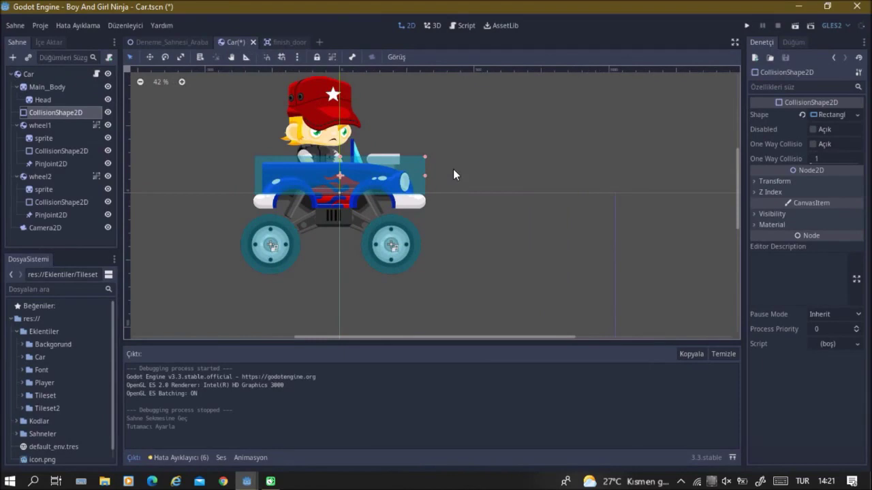
{"action": "key", "text": "F5"}
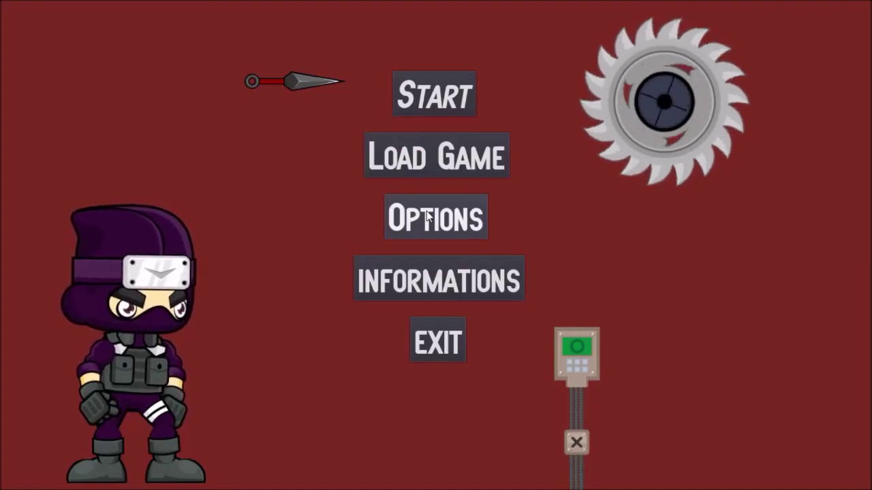
{"action": "left_click", "coordinate": [419, 87]}
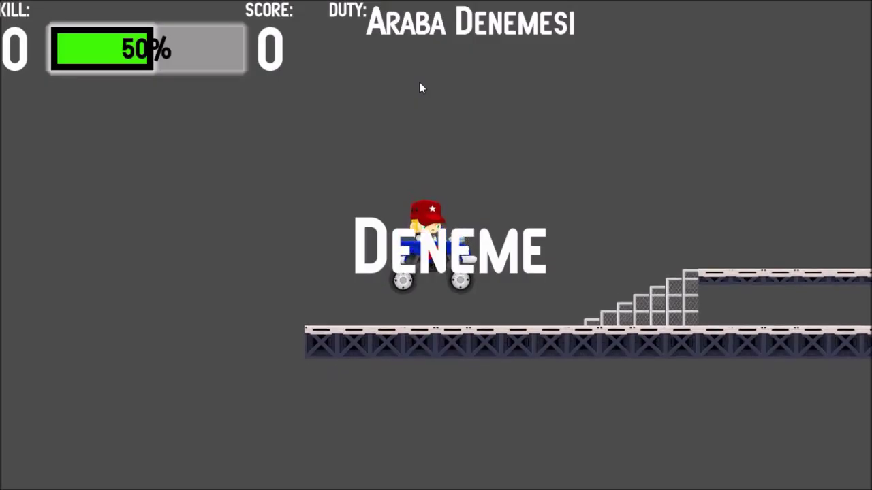
Step: Drive the truck right to the finish door, exit the run, and reopen finish_door.gd
{"action": "key", "text": "Right"}
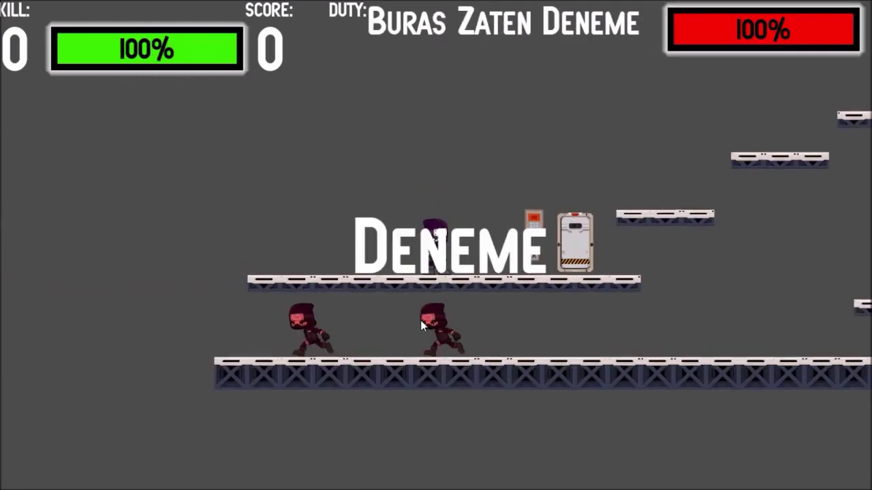
{"action": "key", "text": "Escape"}
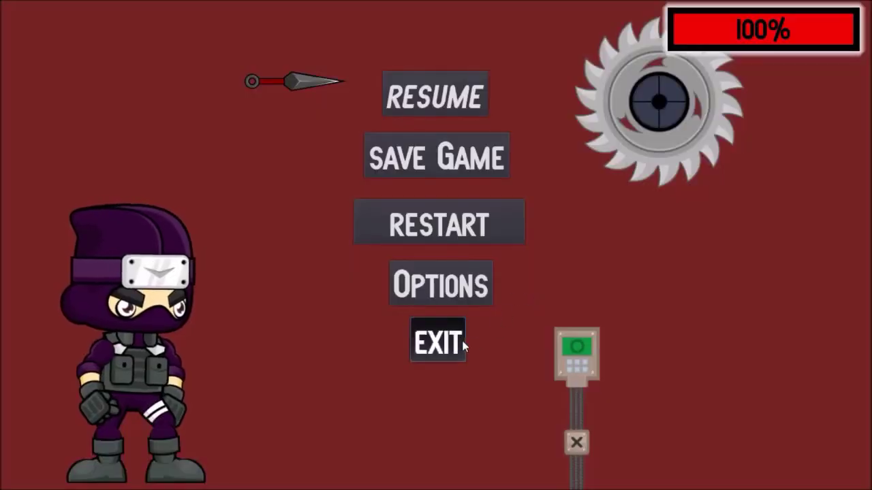
{"action": "left_click", "coordinate": [464, 343]}
{"action": "left_click", "coordinate": [274, 42]}
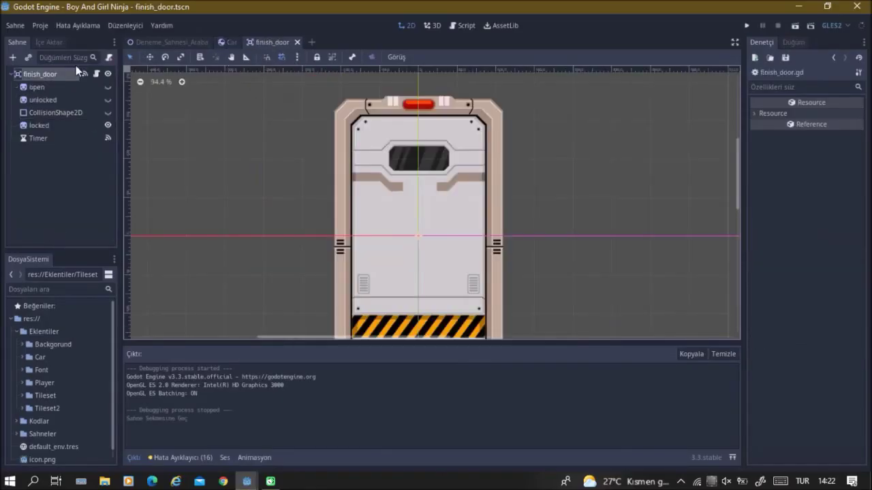
{"action": "left_click", "coordinate": [98, 74]}
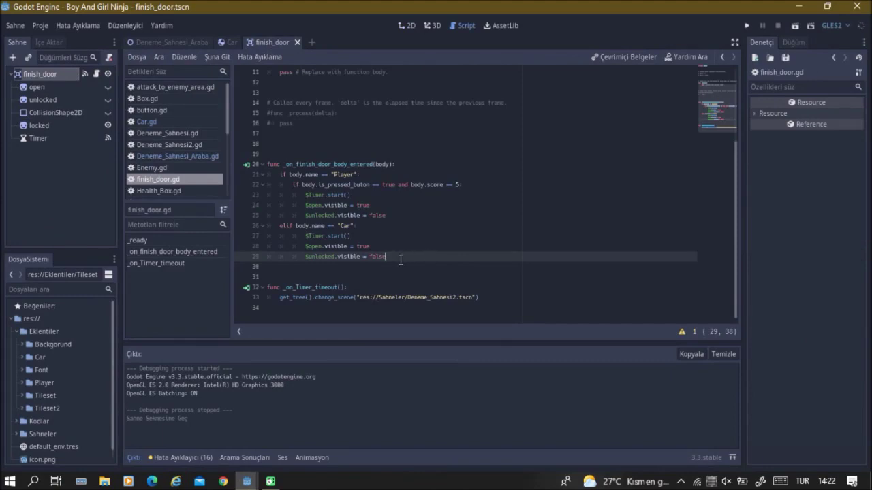
Step: Toggle the door's locked, open, unlocked sprites and collision shape visibility to inspect them
{"action": "left_click", "coordinate": [350, 246]}
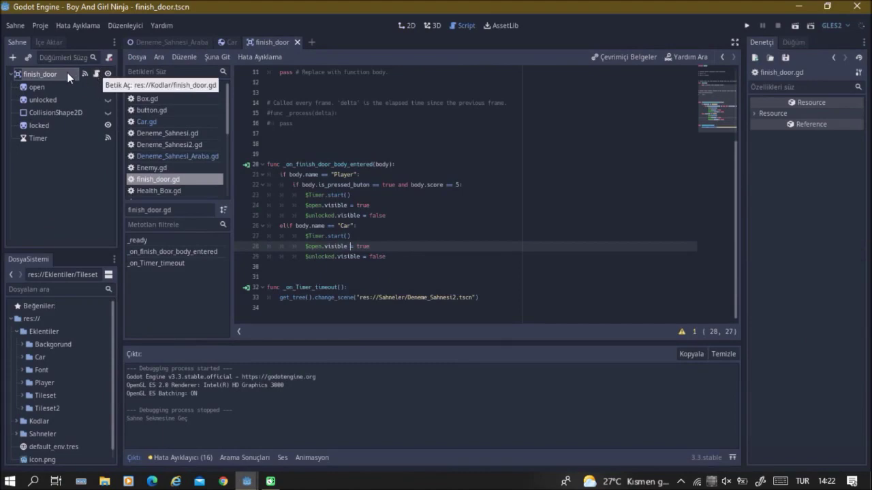
{"action": "left_click", "coordinate": [107, 125]}
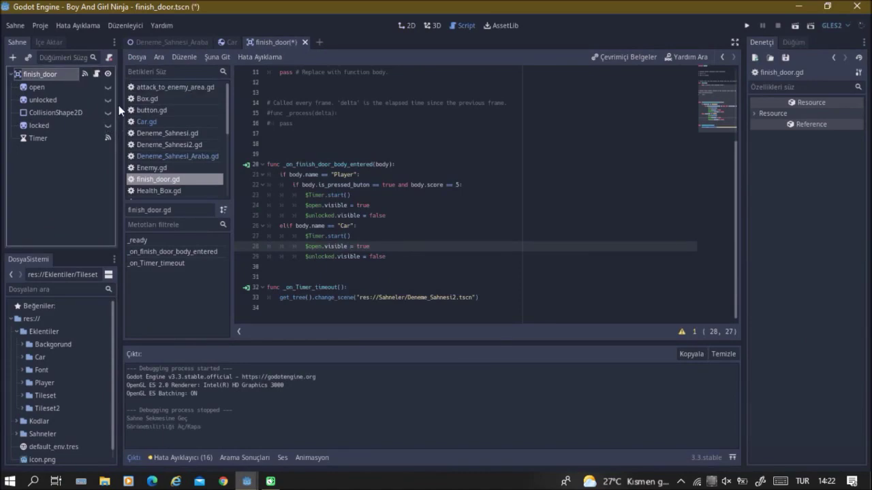
{"action": "left_click", "coordinate": [109, 100]}
{"action": "left_click", "coordinate": [107, 86]}
{"action": "left_click", "coordinate": [108, 113]}
{"action": "left_click", "coordinate": [107, 112]}
{"action": "left_click", "coordinate": [107, 125]}
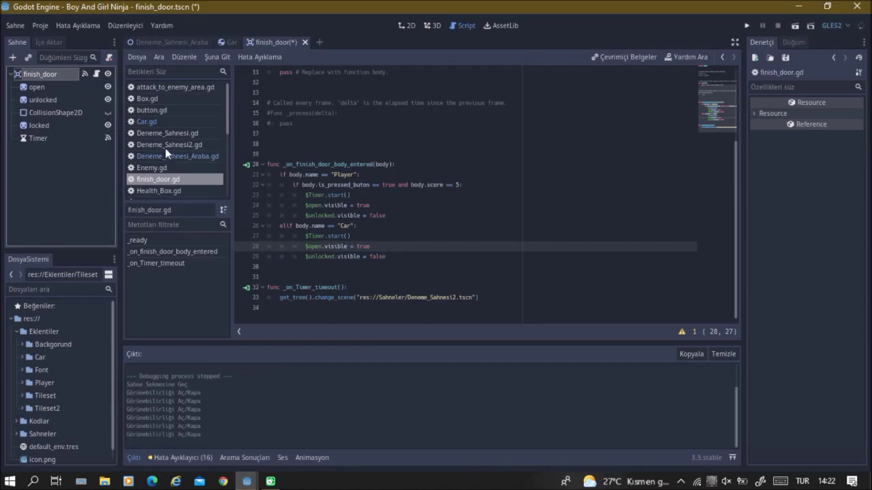
Step: Add the missing colon after the Car condition and open a new line after $Timer.start()
{"action": "left_click", "coordinate": [390, 246]}
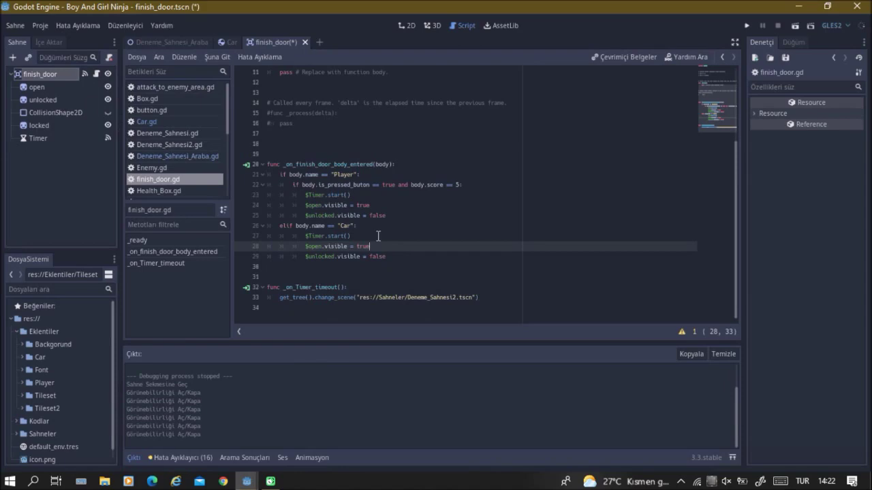
{"action": "left_click", "coordinate": [378, 236]}
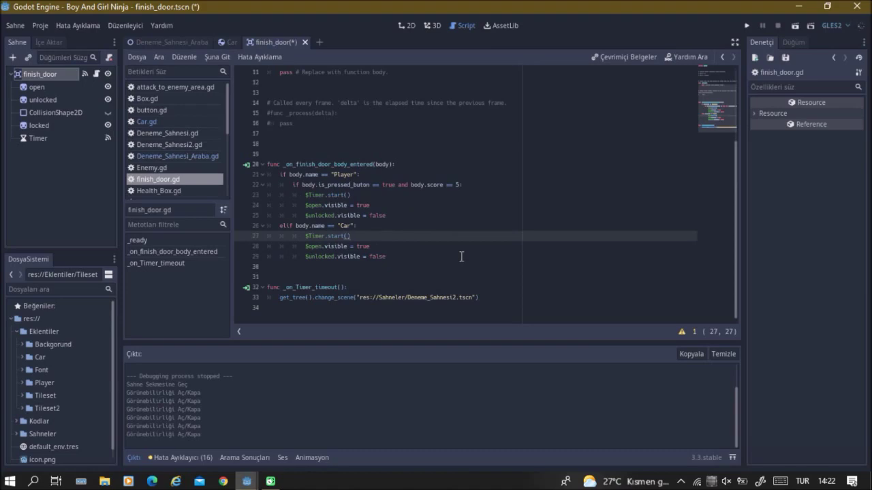
{"action": "left_click", "coordinate": [354, 226]}
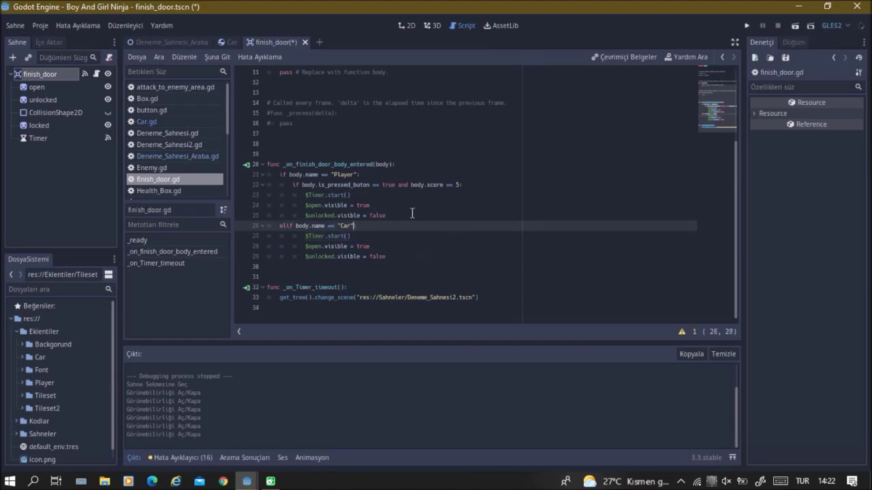
{"action": "type", "text": ":"}
{"action": "left_click", "coordinate": [413, 214]}
{"action": "left_click", "coordinate": [373, 236]}
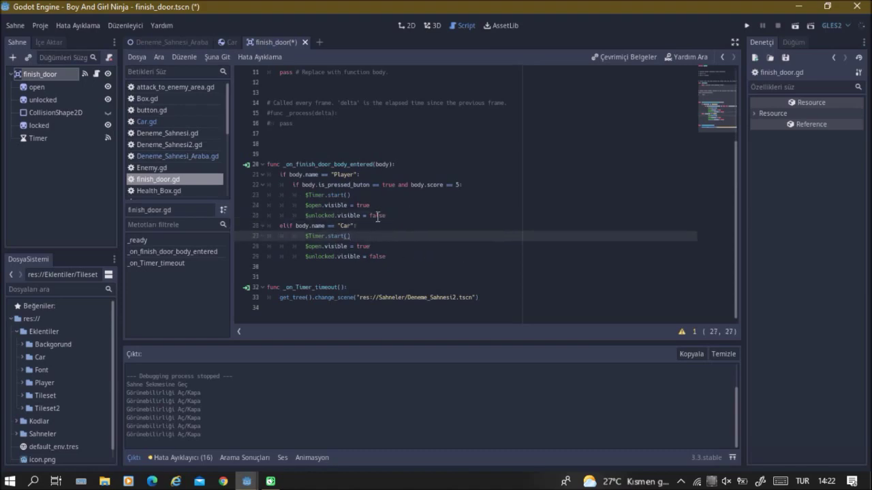
{"action": "key", "text": "Return"}
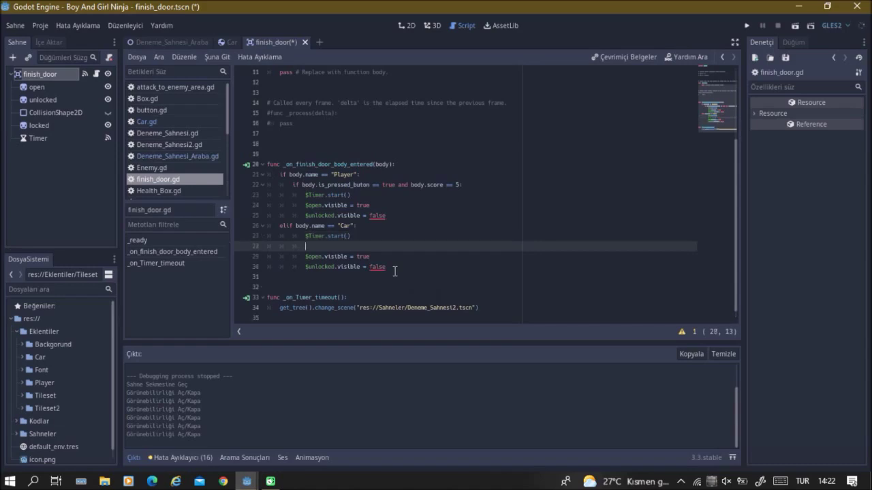
Step: Enter $locked.visible = false in the Car branch, save the script, and run with F5
{"action": "type", "text": "$l"}
{"action": "type", "text": "ocked.vis"}
{"action": "key", "text": "ctrl+s"}
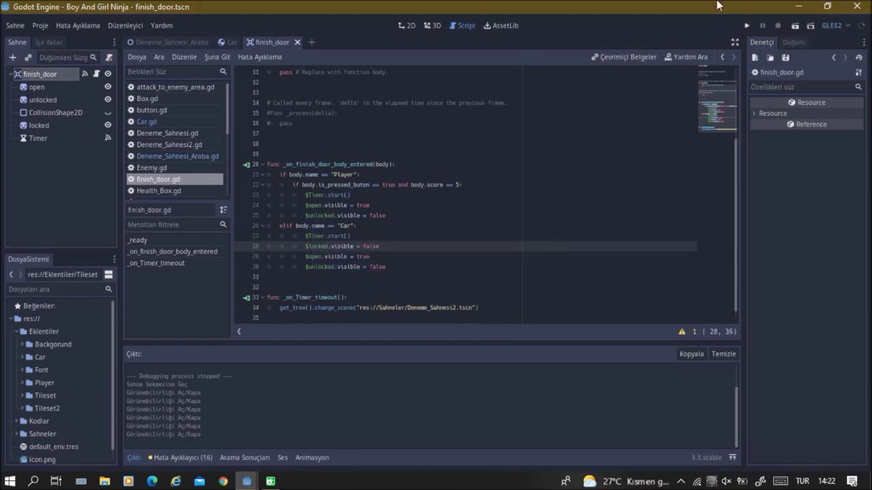
{"action": "left_click_drag", "start_coordinate": [416, 242], "coordinate": [318, 245]}
{"action": "left_click", "coordinate": [418, 267]}
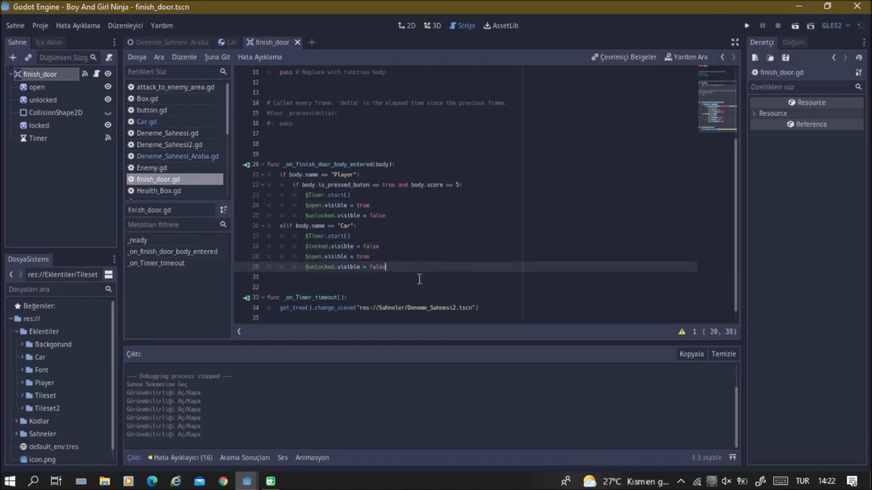
{"action": "scroll", "coordinate": [408, 272], "scroll_direction": "down", "scroll_amount": 1}
{"action": "left_click", "coordinate": [419, 280]}
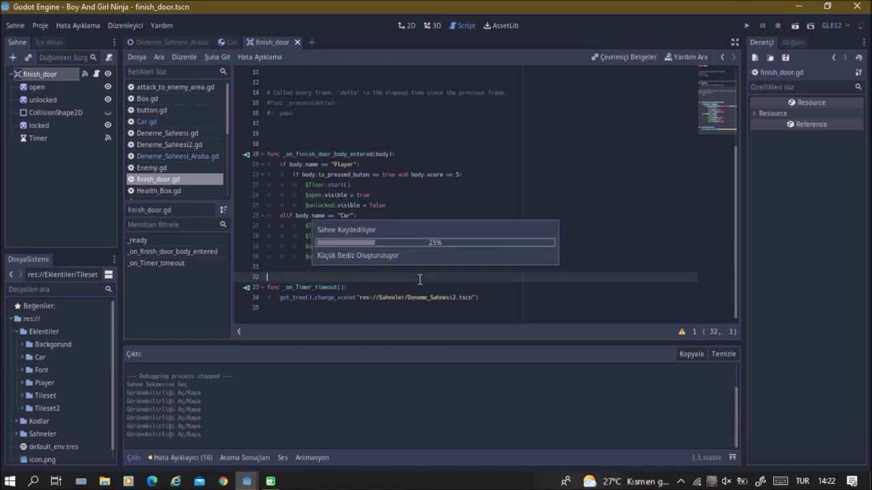
{"action": "key", "text": "F5"}
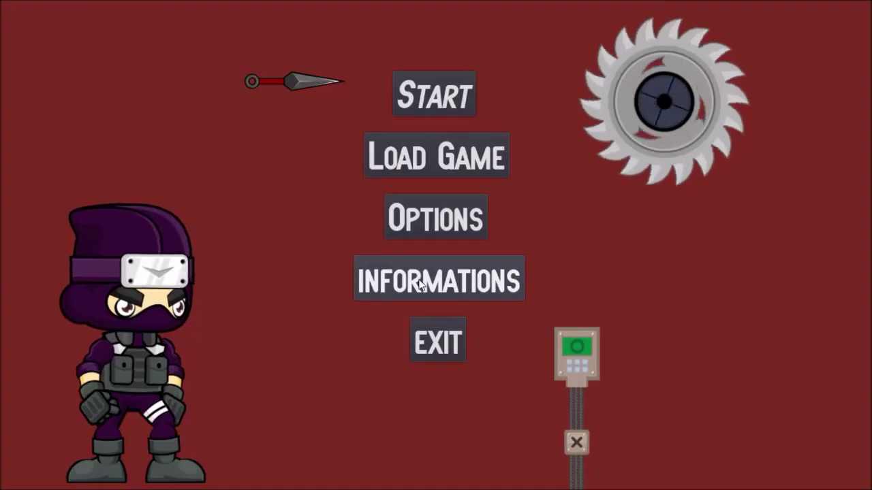
Step: Start a new game, drive the truck right until it flips before the finish door, then pause
{"action": "left_click", "coordinate": [400, 82]}
{"action": "key", "text": "Right"}
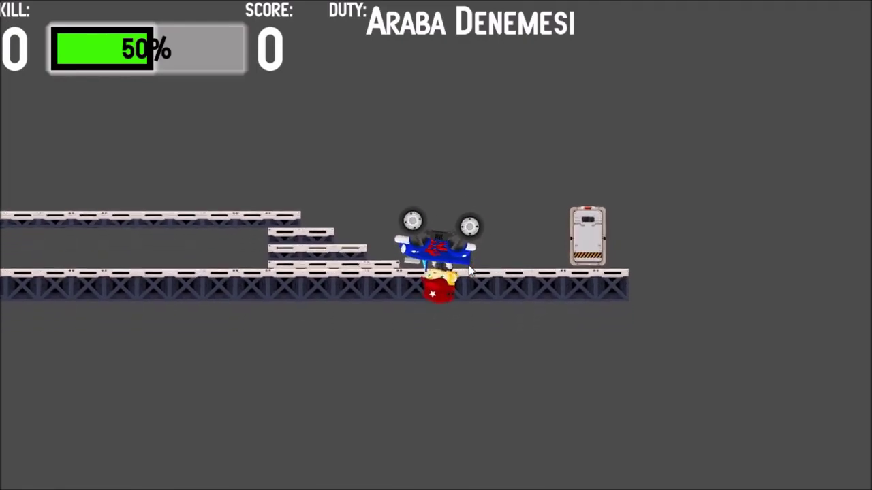
{"action": "key", "text": "Escape"}
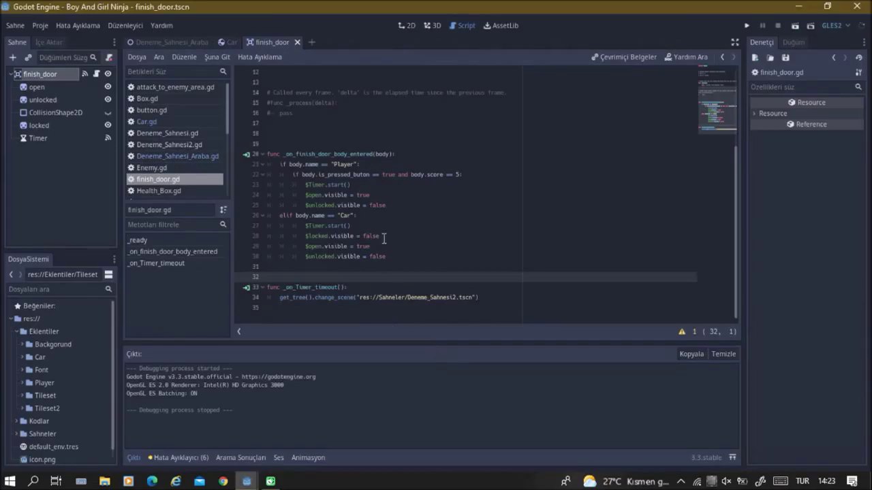
Step: In Car.gd, add an elif Input.is_action_pressed("ui_up"): branch after line 11
{"action": "left_click", "coordinate": [234, 44]}
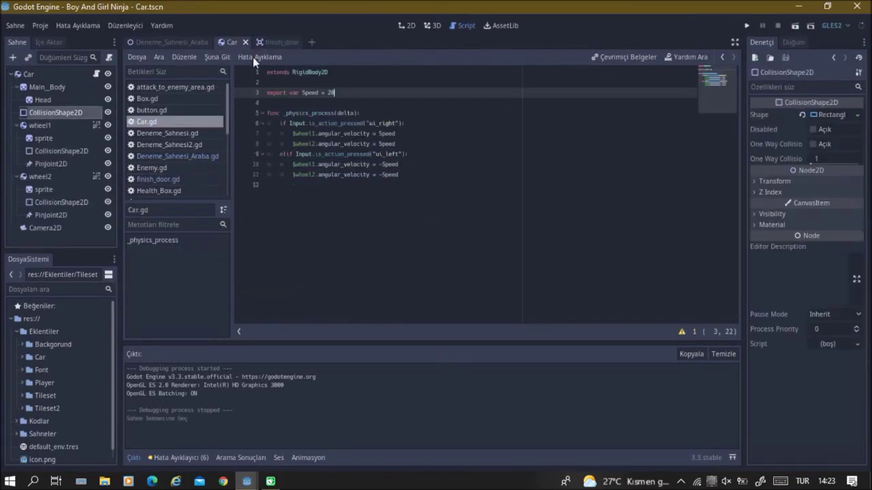
{"action": "left_click", "coordinate": [417, 175]}
{"action": "key", "text": "Return"}
{"action": "key", "text": "BackSpace"}
{"action": "type", "text": "elif Inp"}
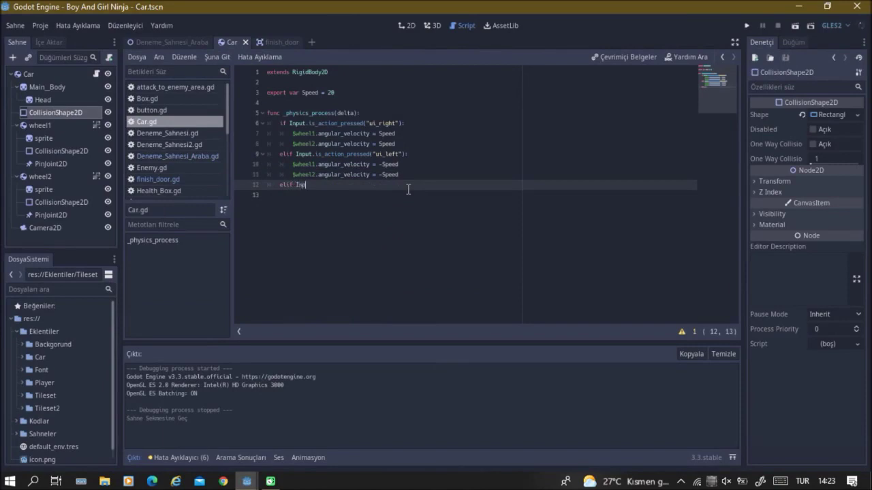
{"action": "type", "text": "ut.is_"}
{"action": "type", "text": "a"}
{"action": "key", "text": "Down"}
{"action": "key", "text": "Down"}
{"action": "key", "text": "Return"}
{"action": "key", "text": "Down"}
{"action": "key", "text": "Down"}
{"action": "key", "text": "Down"}
{"action": "key", "text": "Down"}
{"action": "key", "text": "Down"}
{"action": "key", "text": "Down"}
{"action": "key", "text": "Down"}
{"action": "key", "text": "Down"}
{"action": "key", "text": "Return"}
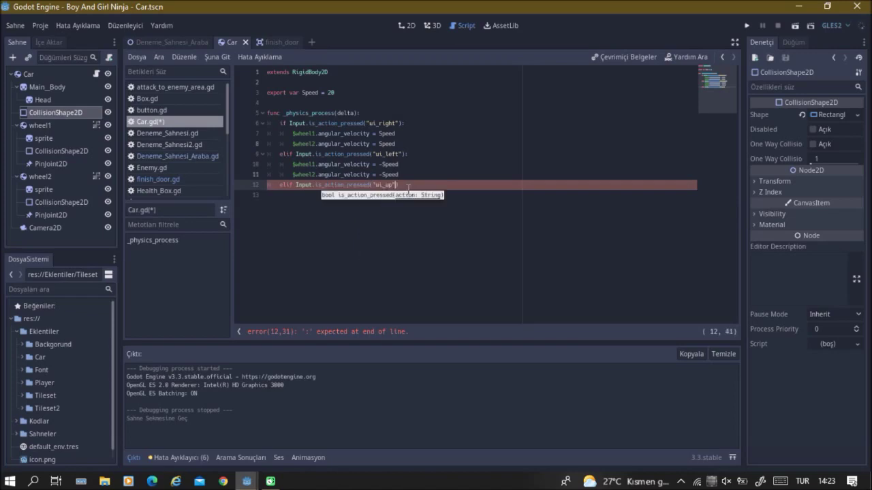
{"action": "type", "text": ":"}
{"action": "key", "text": "Return"}
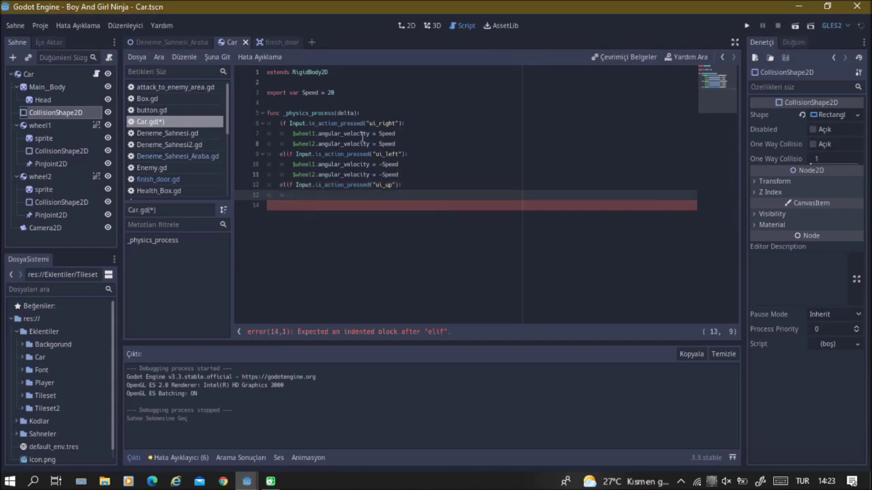
Step: Review the wheel1 angular velocity line and briefly view the Car scene in 2D
{"action": "left_click", "coordinate": [292, 133]}
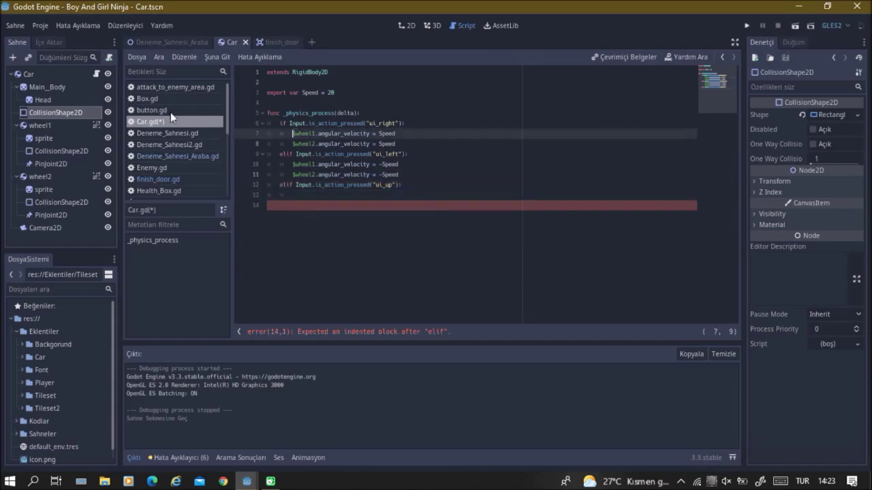
{"action": "left_click", "coordinate": [303, 194]}
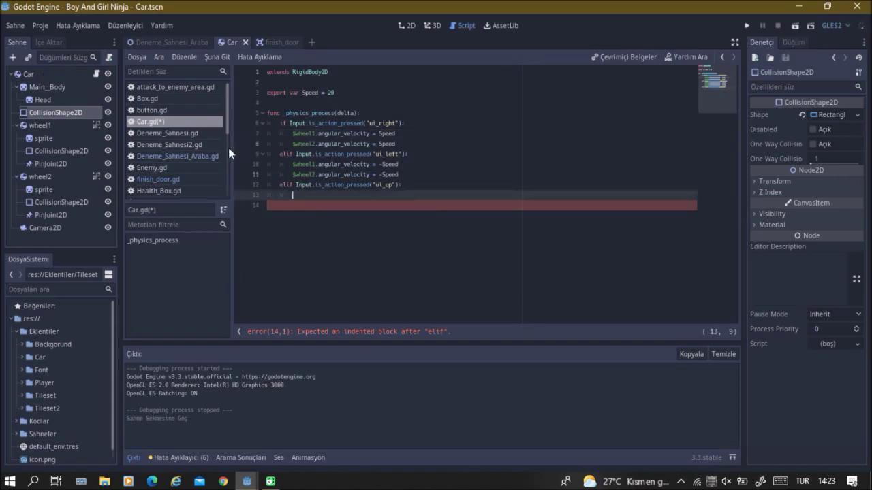
{"action": "left_click", "coordinate": [58, 73]}
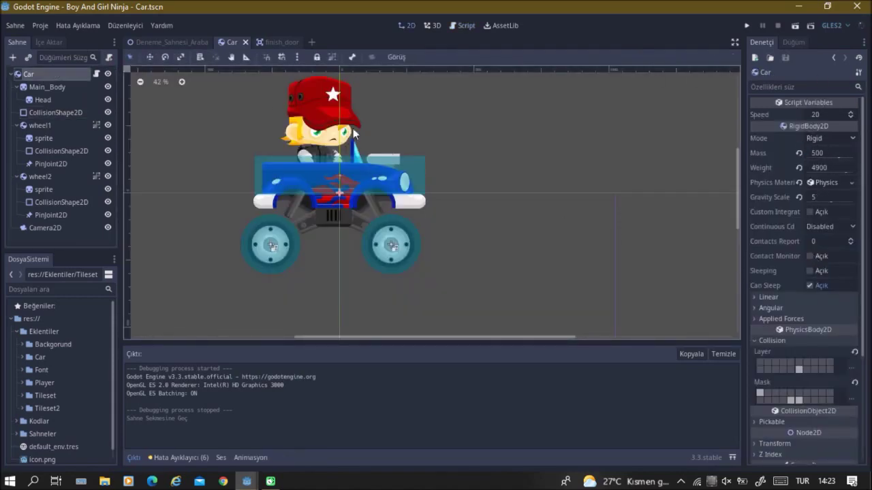
{"action": "left_click", "coordinate": [96, 74]}
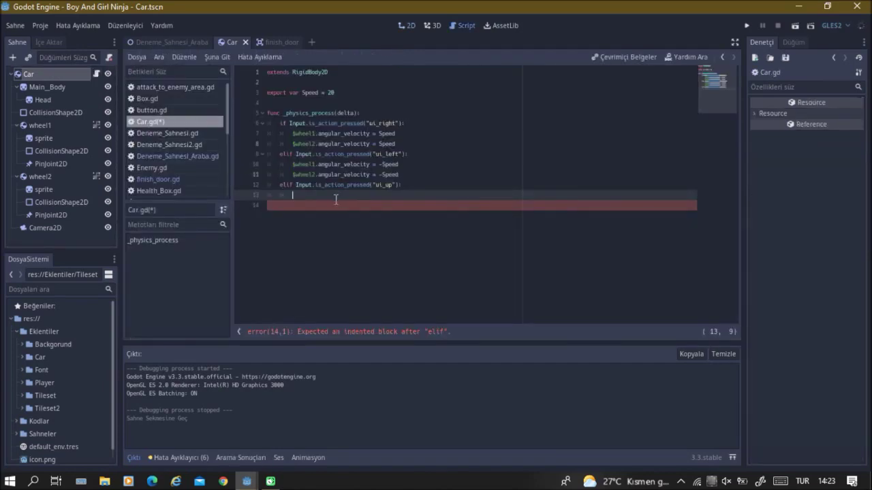
Step: Start a $wheel1 reference in the empty ui_up body, then erase it
{"action": "type", "text": "$w"}
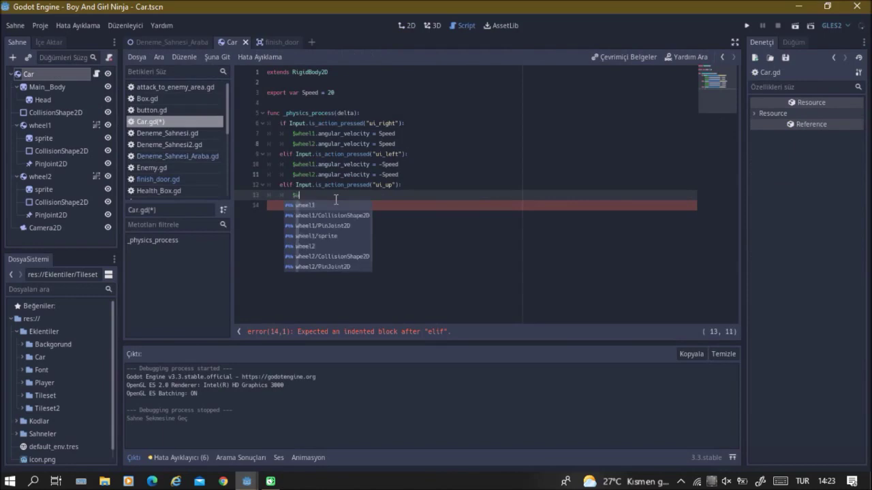
{"action": "type", "text": "eel1"}
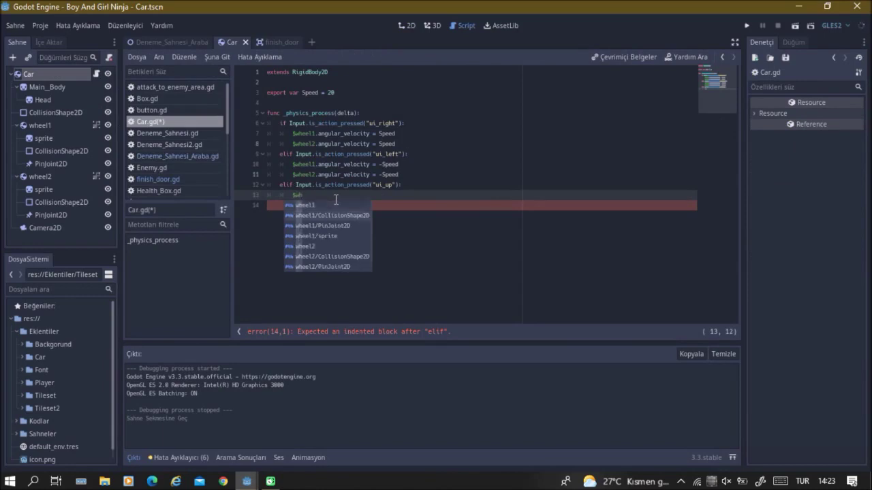
{"action": "key", "text": "Down"}
{"action": "key", "text": "Down"}
{"action": "key", "text": "Down"}
{"action": "key", "text": "Down"}
{"action": "key", "text": "Down"}
{"action": "key", "text": "Down"}
{"action": "key", "text": "Down"}
{"action": "key", "text": "Down"}
{"action": "key", "text": "Down"}
{"action": "key", "text": "Down"}
{"action": "key", "text": "Down"}
{"action": "key", "text": "Down"}
{"action": "key", "text": "Down"}
{"action": "key", "text": "Down"}
{"action": "key", "text": "Down"}
{"action": "key", "text": "Down"}
{"action": "key", "text": "Down"}
{"action": "key", "text": "Down"}
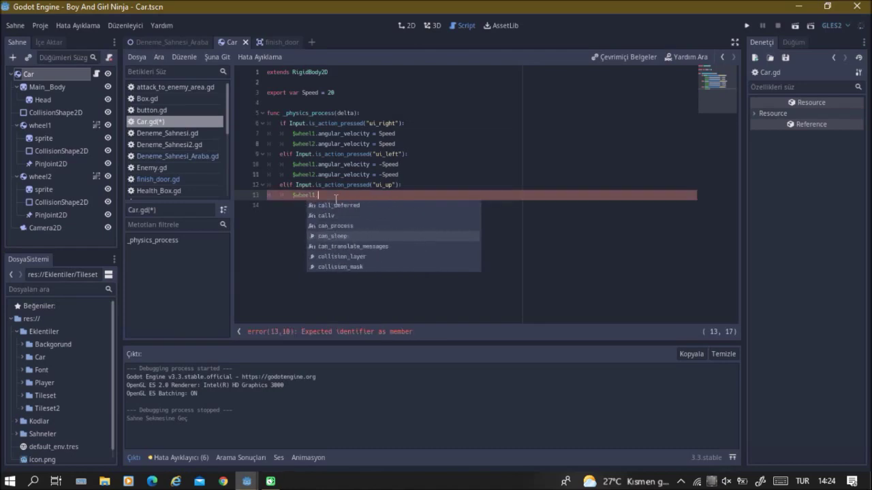
{"action": "key", "text": "BackSpace"}
{"action": "key", "text": "BackSpace"}
{"action": "key", "text": "BackSpace"}
{"action": "key", "text": "BackSpace"}
{"action": "key", "text": "BackSpace"}
{"action": "key", "text": "BackSpace"}
{"action": "key", "text": "BackSpace"}
{"action": "key", "text": "BackSpace"}
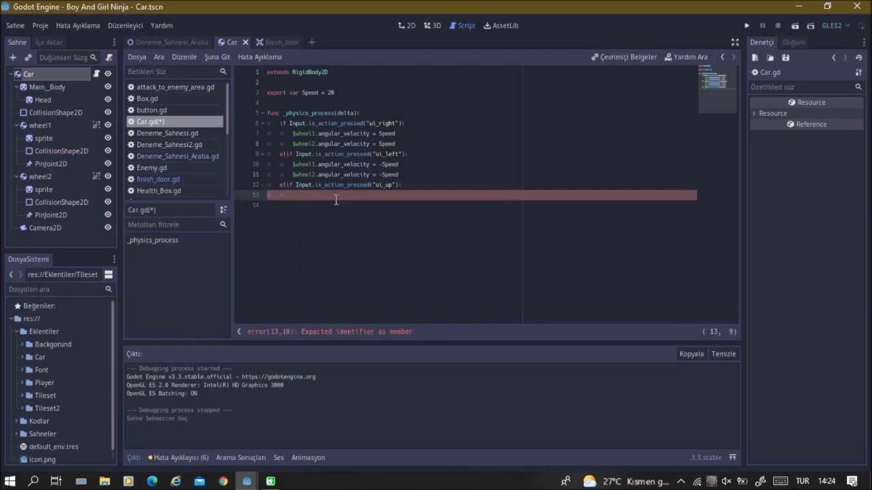
{"action": "type", "text": "$ca"}
{"action": "key", "text": "BackSpace"}
{"action": "key", "text": "BackSpace"}
{"action": "key", "text": "BackSpace"}
Step: Write transform.y = transform.y + 1000 in the ui_up branch and save the script
{"action": "type", "text": "tr"}
{"action": "key", "text": "Down"}
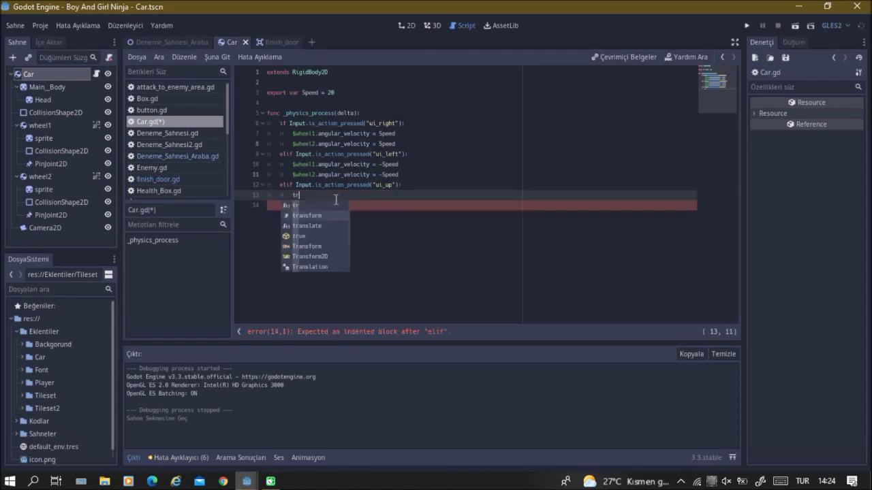
{"action": "key", "text": "Return"}
{"action": "type", "text": ".y = tr"}
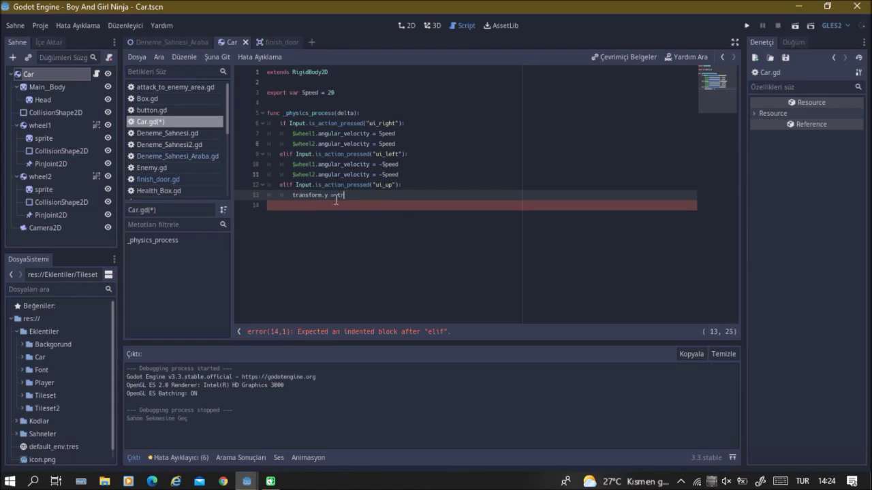
{"action": "key", "text": "Down"}
{"action": "key", "text": "Return"}
{"action": "type", "text": ".y + "}
{"action": "type", "text": "100"}
{"action": "key", "text": "ctrl+s"}
{"action": "type", "text": "0"}
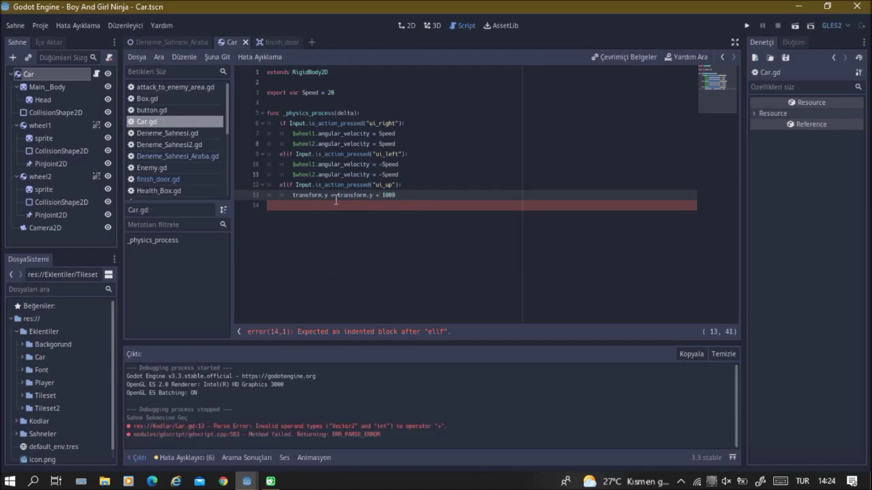
{"action": "key", "text": "ctrl+s"}
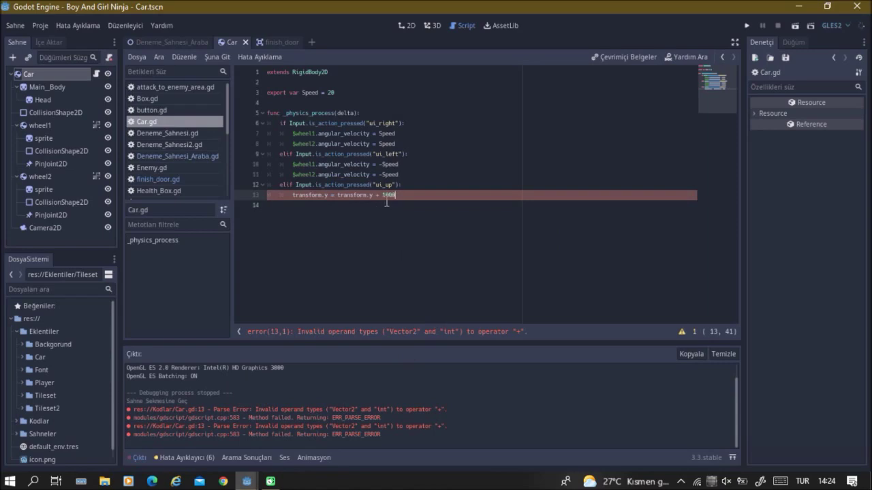
Step: Delete the failing transform line and expand the Car's Applied Forces in the Inspector
{"action": "left_click_drag", "start_coordinate": [395, 196], "coordinate": [293, 195]}
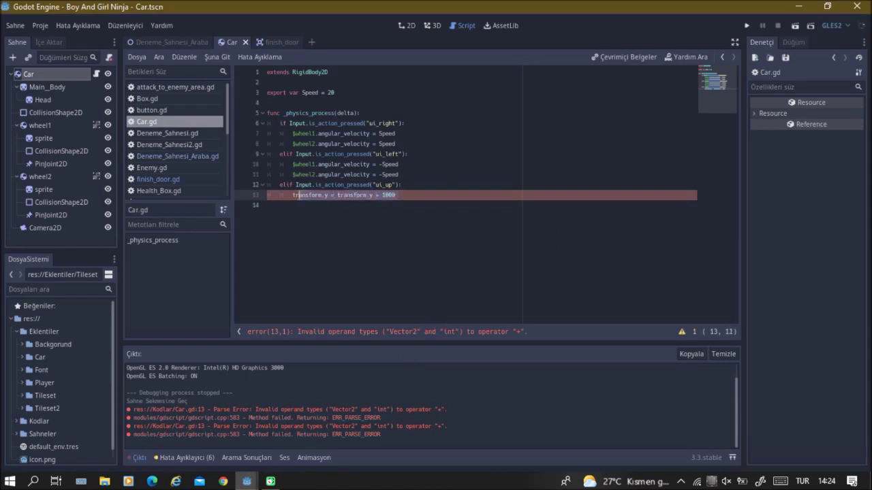
{"action": "key", "text": "BackSpace"}
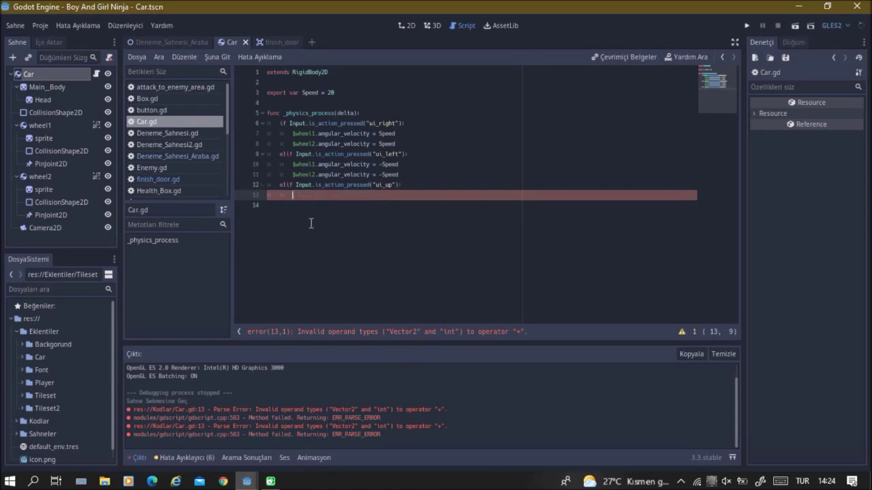
{"action": "left_click", "coordinate": [84, 72]}
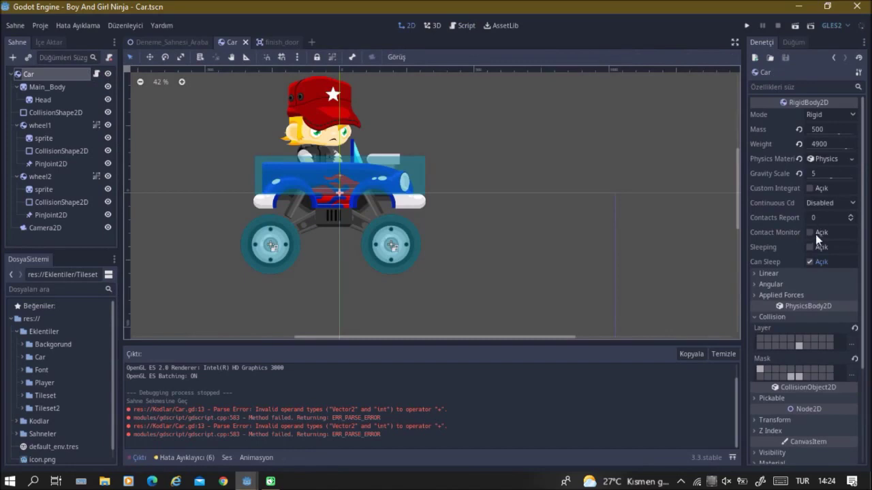
{"action": "left_click", "coordinate": [759, 296]}
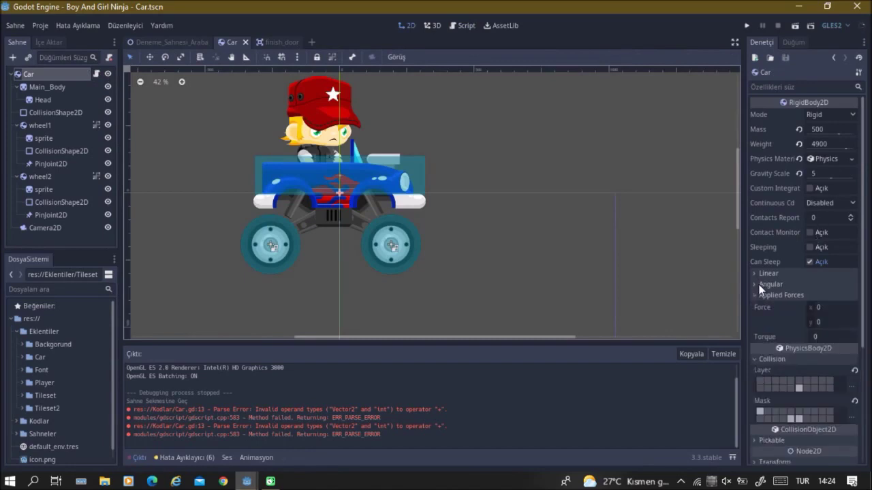
Step: Expand the Car's Angular properties, then reopen Car.gd from the Car node's script icon
{"action": "left_click", "coordinate": [758, 284]}
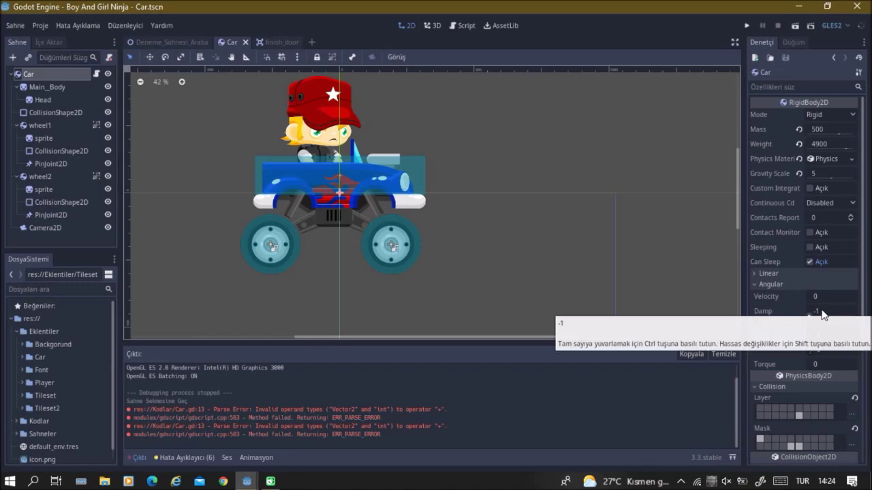
{"action": "left_click", "coordinate": [99, 76]}
{"action": "left_click", "coordinate": [97, 74]}
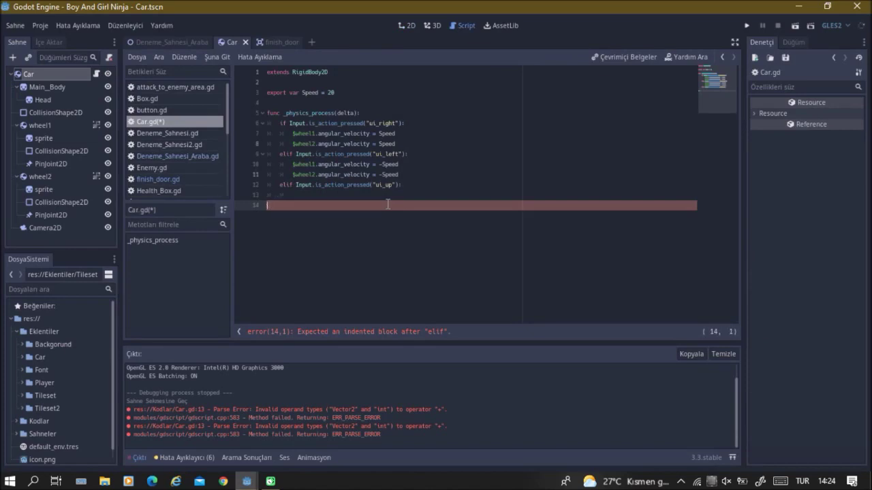
Step: Write a wheel linear_velocity = 1000 line as the ui_up branch body on line 13
{"action": "key", "text": "BackSpace"}
{"action": "type", "text": "ve"}
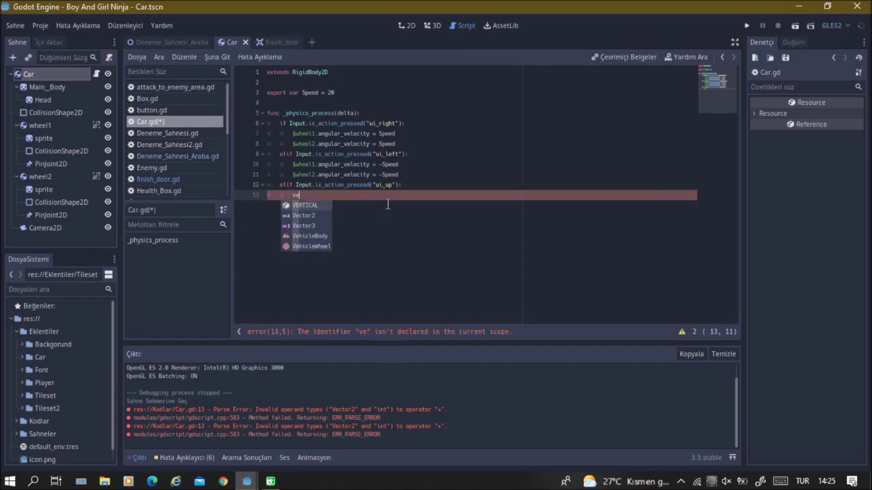
{"action": "type", "text": "locity"}
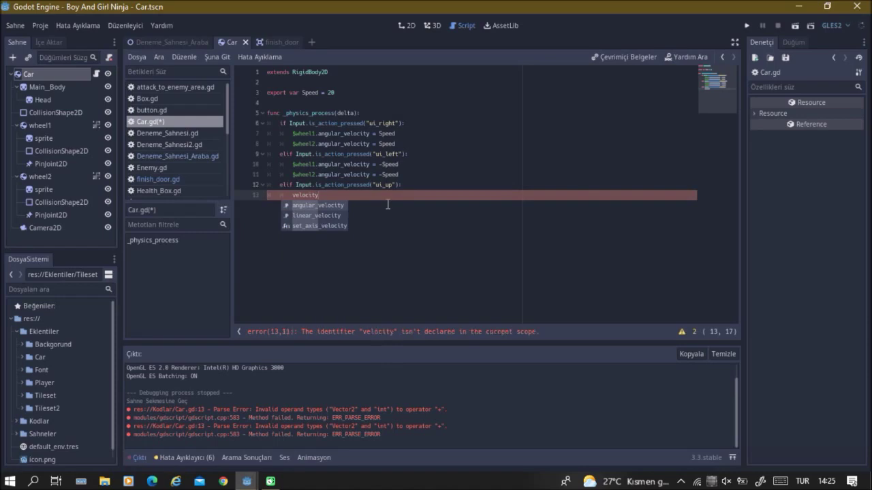
{"action": "key", "text": "Down"}
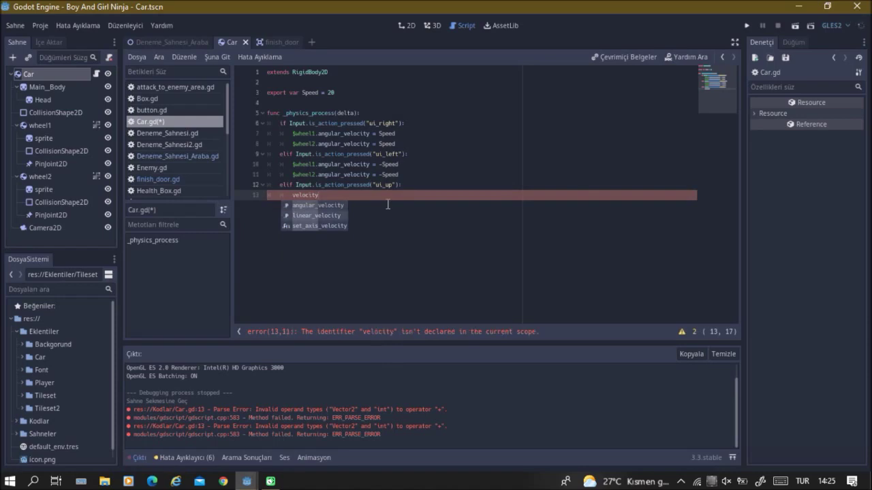
{"action": "key", "text": "Return"}
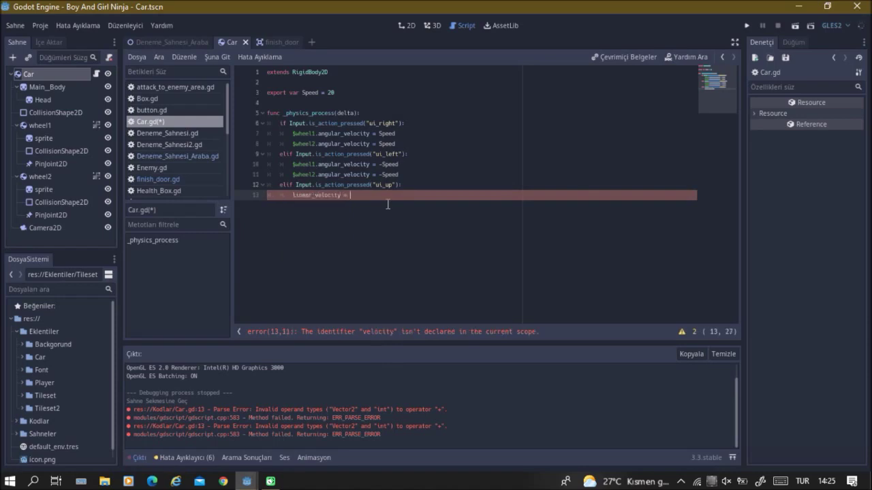
{"action": "type", "text": "Spe"}
{"action": "key", "text": "BackSpace"}
{"action": "key", "text": "BackSpace"}
{"action": "key", "text": "BackSpace"}
{"action": "type", "text": "100"}
{"action": "key", "text": "BackSpace"}
{"action": "key", "text": "BackSpace"}
{"action": "key", "text": "BackSpace"}
{"action": "key", "text": "BackSpace"}
{"action": "key", "text": "BackSpace"}
{"action": "key", "text": "BackSpace"}
{"action": "key", "text": "BackSpace"}
{"action": "key", "text": "BackSpace"}
{"action": "key", "text": "BackSpace"}
{"action": "type", "text": "$wh"}
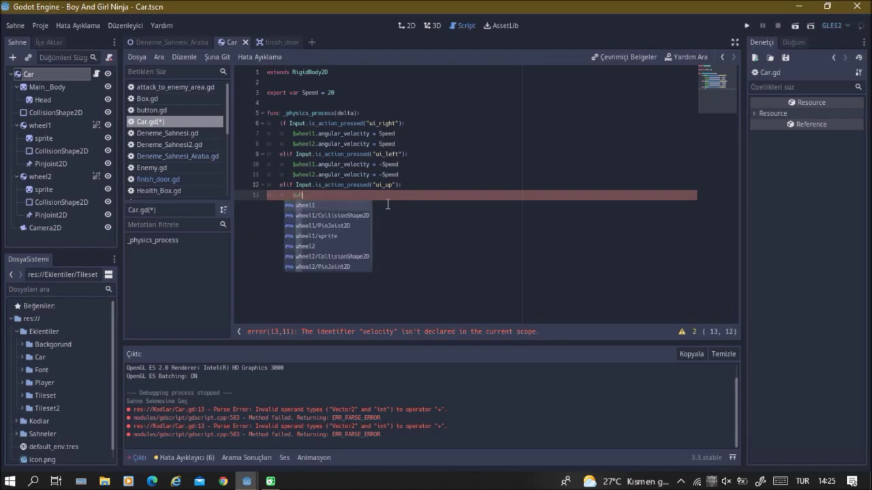
{"action": "type", "text": "eel2.l"}
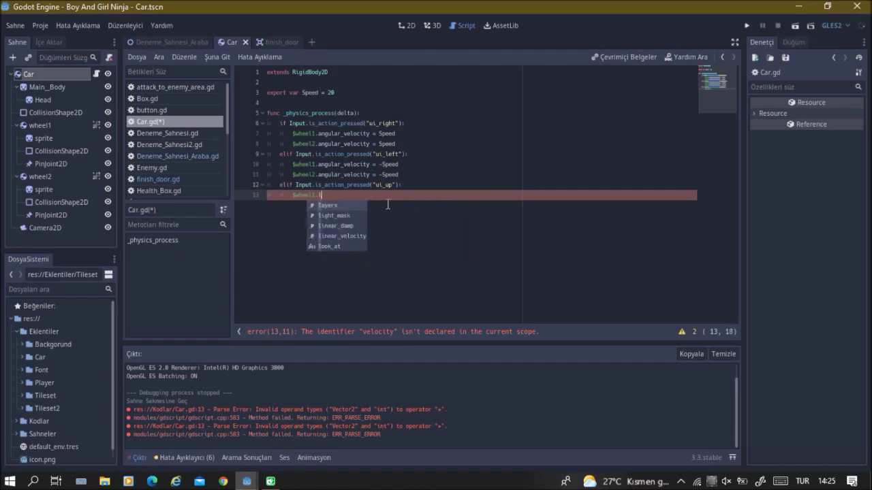
{"action": "type", "text": "i"}
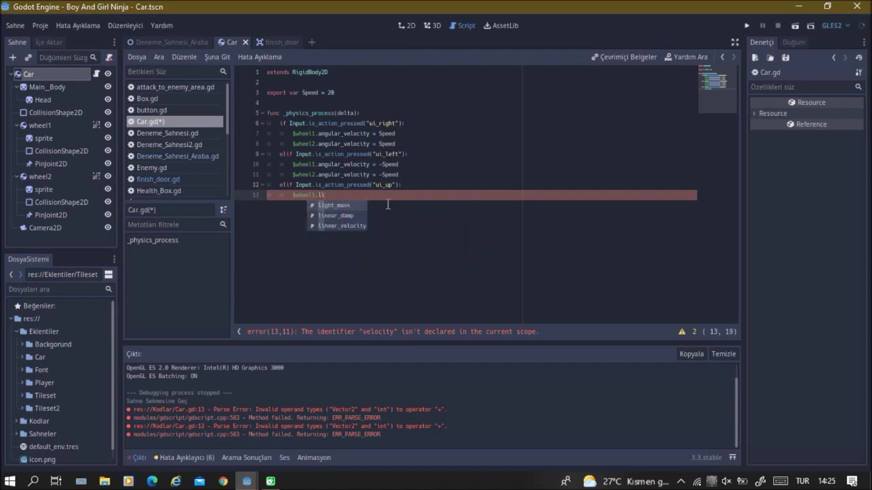
{"action": "key", "text": "Down"}
{"action": "key", "text": "Down"}
{"action": "key", "text": "Down"}
{"action": "key", "text": "Down"}
{"action": "key", "text": "Down"}
{"action": "key", "text": "Return"}
{"action": "type", "text": "= 1000"}
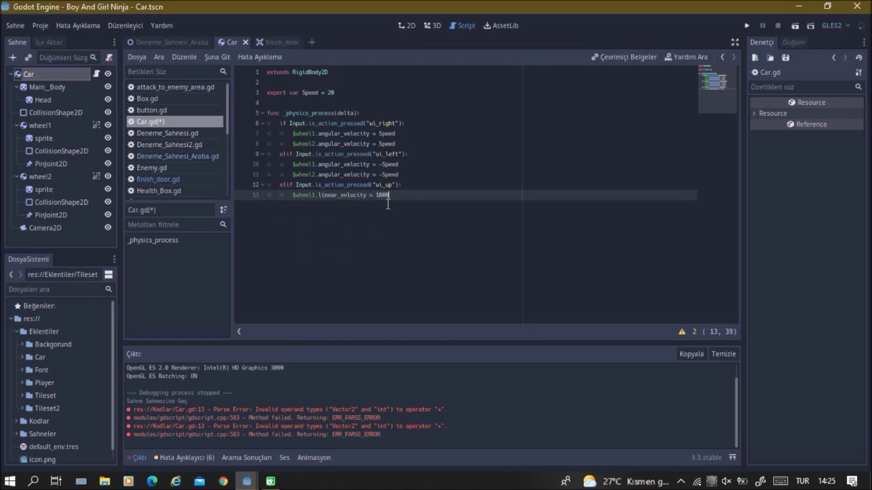
Step: Copy the wheel1 velocity line onto a new line 14 and delete the 1 from $wheel1
{"action": "left_click_drag", "start_coordinate": [390, 195], "coordinate": [294, 195]}
{"action": "key", "text": "ctrl+c"}
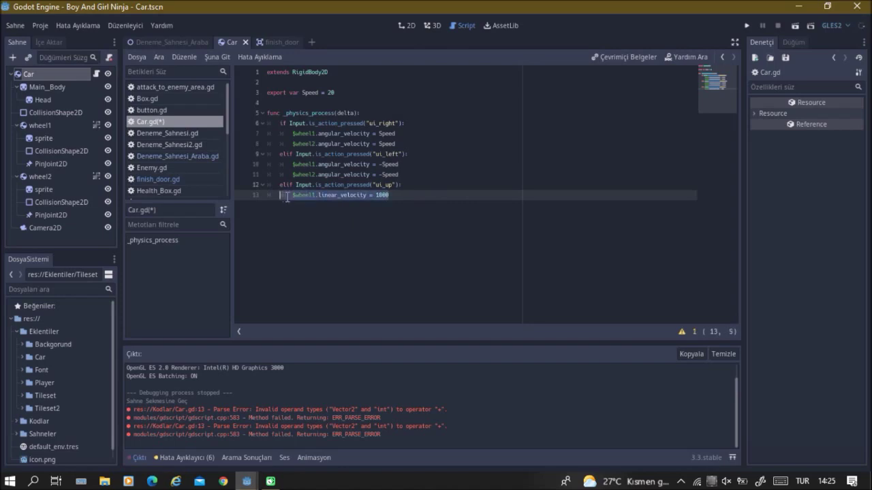
{"action": "left_click", "coordinate": [428, 185]}
{"action": "left_click", "coordinate": [416, 195]}
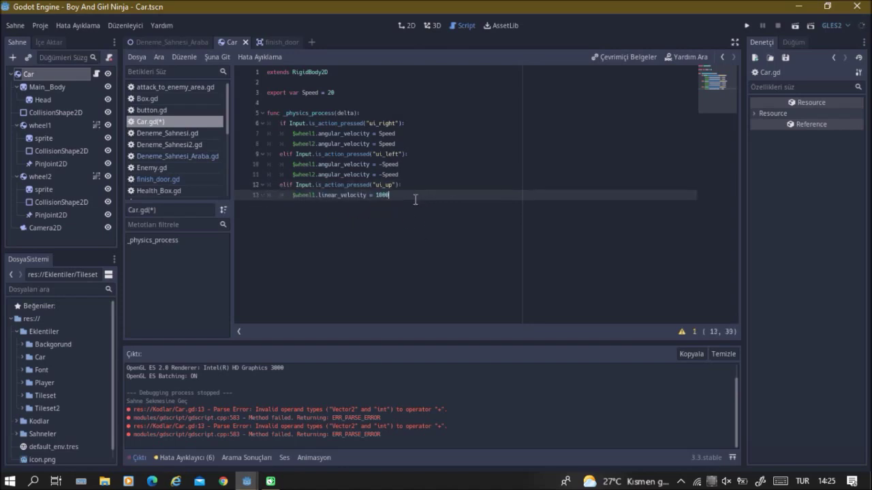
{"action": "key", "text": "Return"}
{"action": "key", "text": "ctrl+v"}
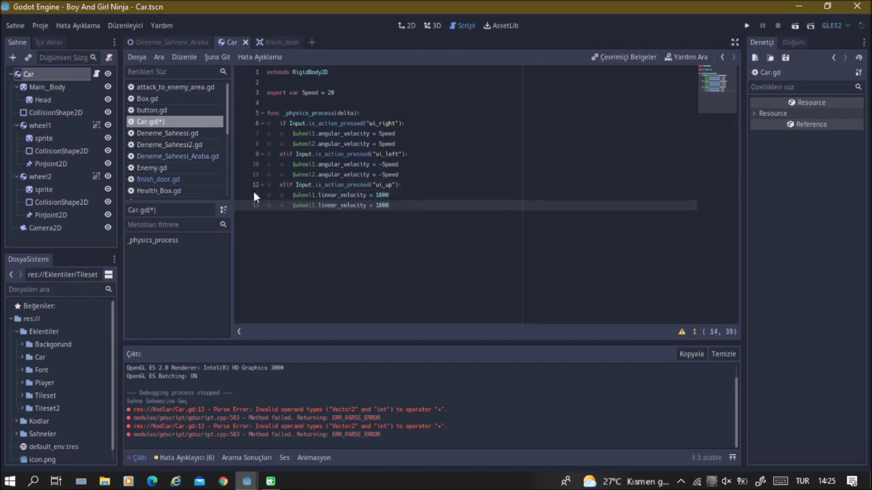
{"action": "left_click", "coordinate": [315, 207]}
{"action": "key", "text": "BackSpace"}
Step: Make the copy $wheel2, run the project, start the game, and test the up key
{"action": "type", "text": "2"}
{"action": "key", "text": "F5"}
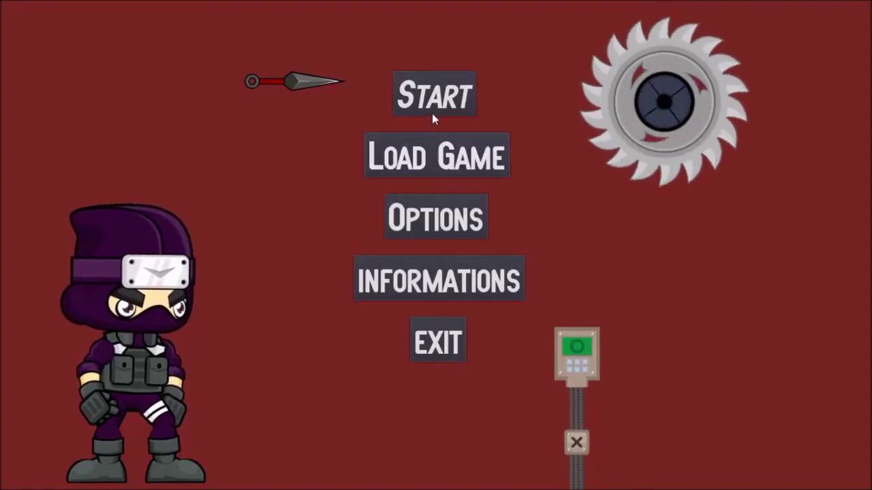
{"action": "left_click", "coordinate": [432, 113]}
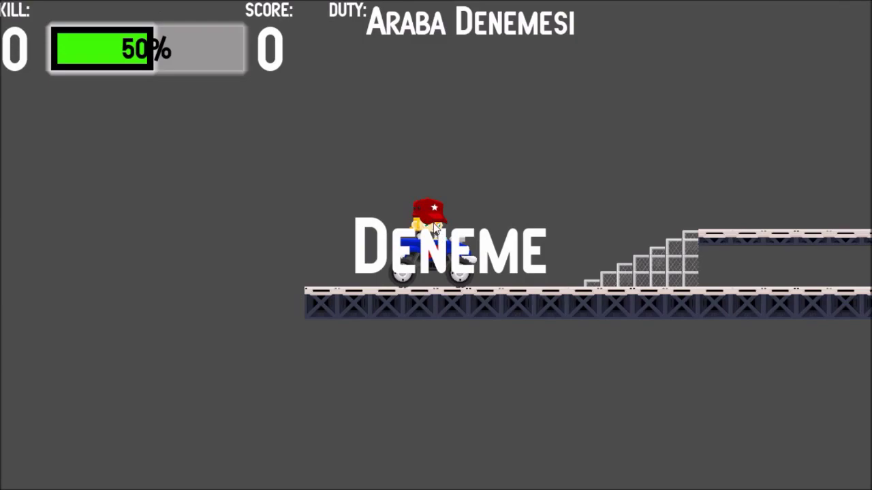
{"action": "key", "text": "Up"}
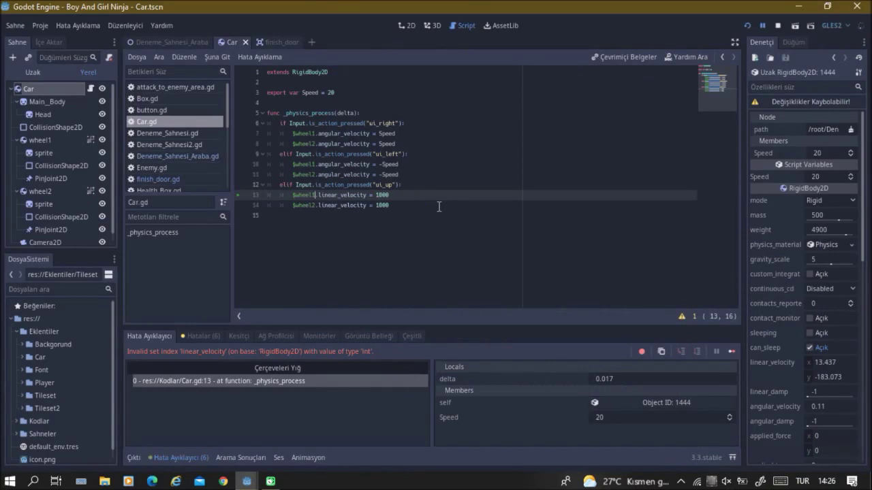
Step: Reduce both wheel velocities to 100, make $wheel1's value -100, and rerun the project
{"action": "left_click", "coordinate": [436, 196]}
{"action": "key", "text": "BackSpace"}
{"action": "left_click", "coordinate": [409, 205]}
{"action": "key", "text": "BackSpace"}
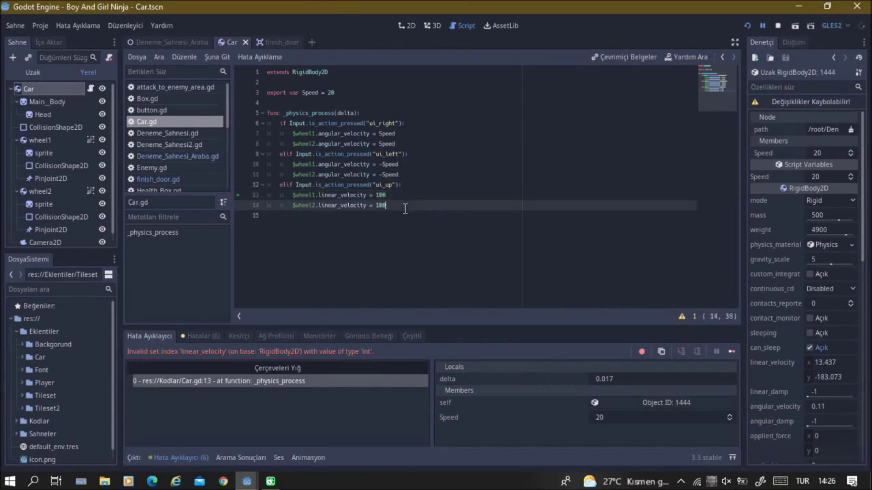
{"action": "left_click", "coordinate": [378, 205]}
{"action": "key", "text": "Up"}
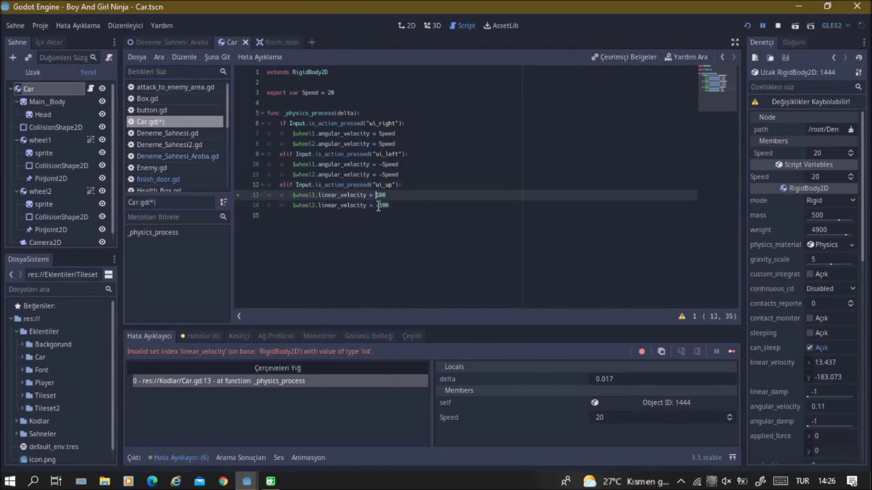
{"action": "type", "text": "-"}
{"action": "key", "text": "F5"}
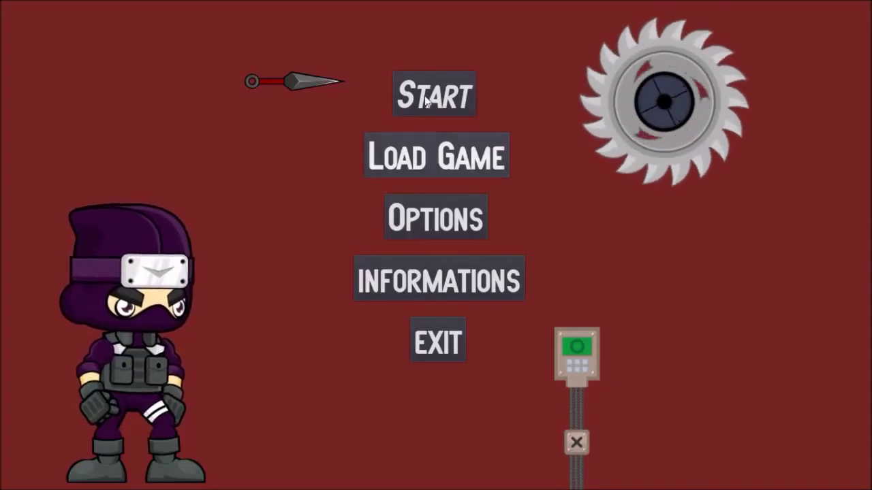
Step: Start the game, then end the frozen Boy And Girl Ninja (DEBUG) process in Task Manager
{"action": "left_click", "coordinate": [433, 94]}
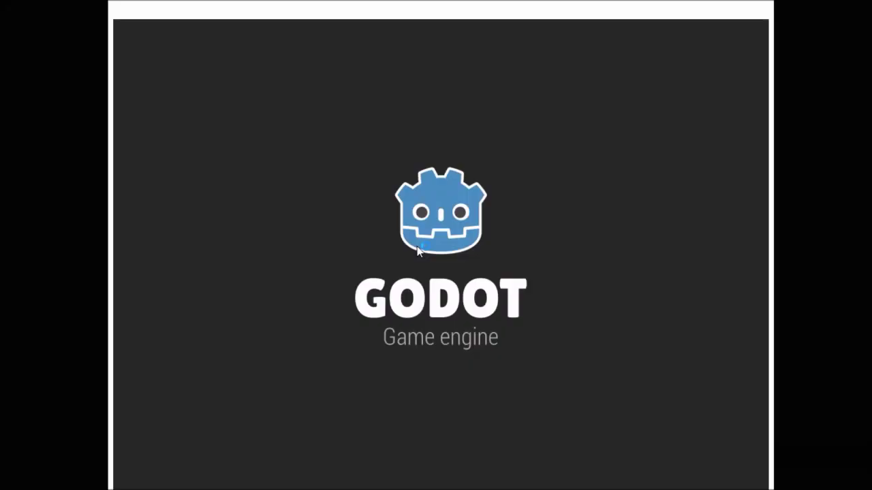
{"action": "key", "text": "ctrl+shift+Escape"}
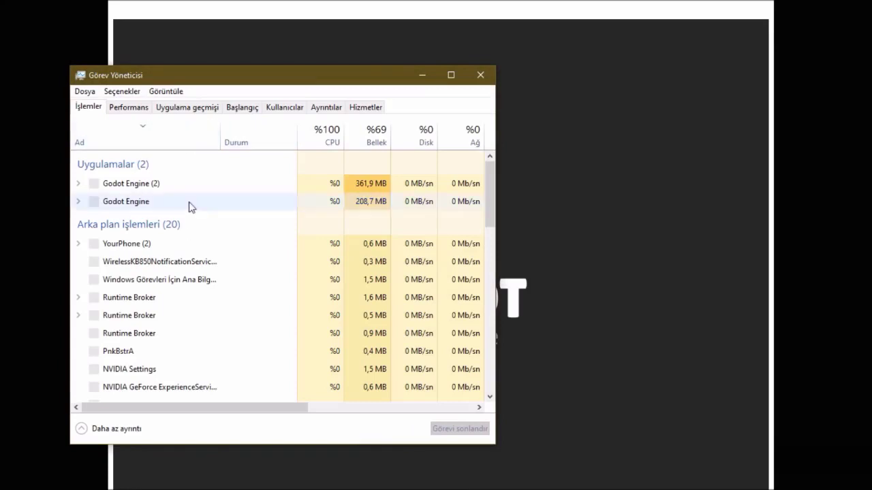
{"action": "left_click", "coordinate": [79, 187]}
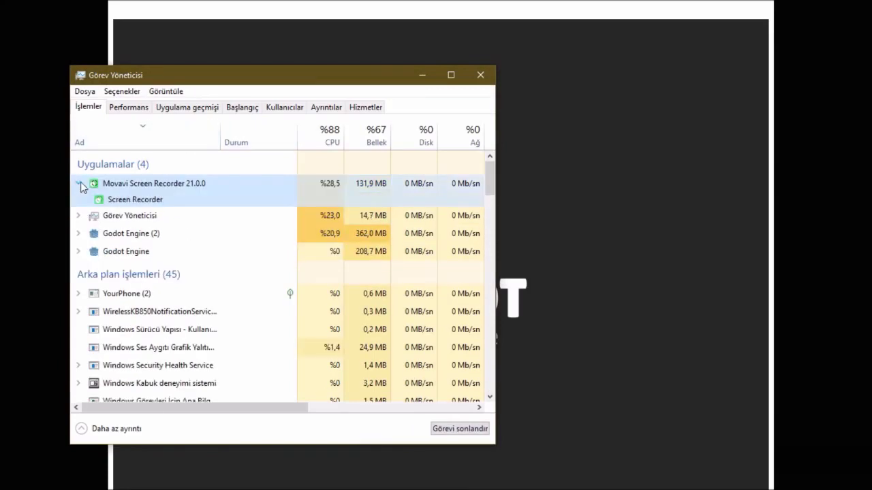
{"action": "left_click", "coordinate": [79, 186]}
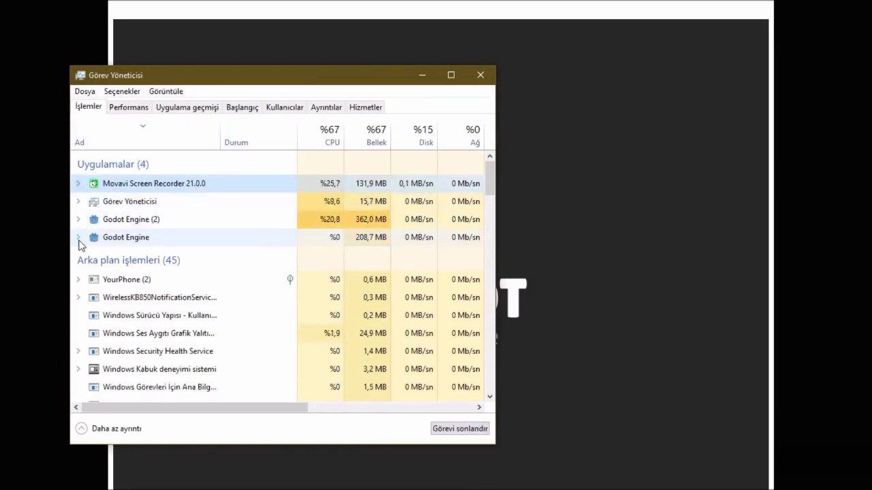
{"action": "left_click", "coordinate": [78, 237]}
{"action": "left_click", "coordinate": [123, 254]}
{"action": "left_click", "coordinate": [450, 429]}
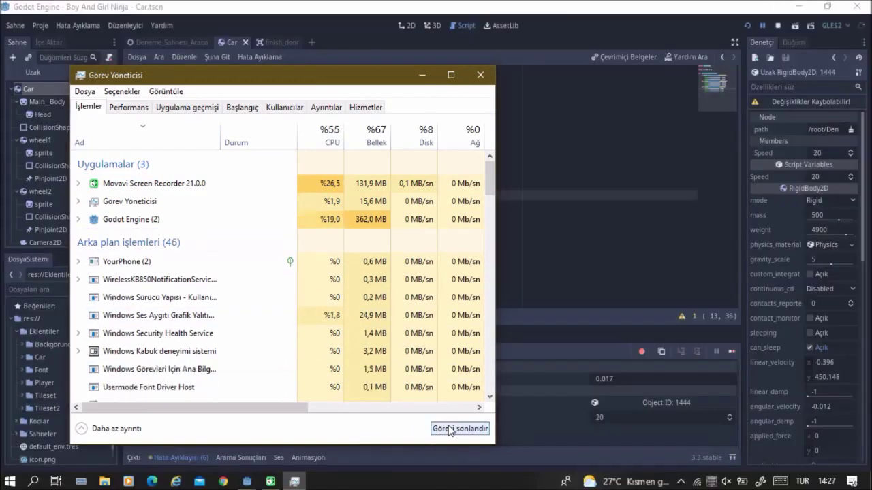
Step: Close Task Manager and clear the two velocity lines from the ui_up branch
{"action": "left_click", "coordinate": [480, 75]}
{"action": "left_click", "coordinate": [407, 206]}
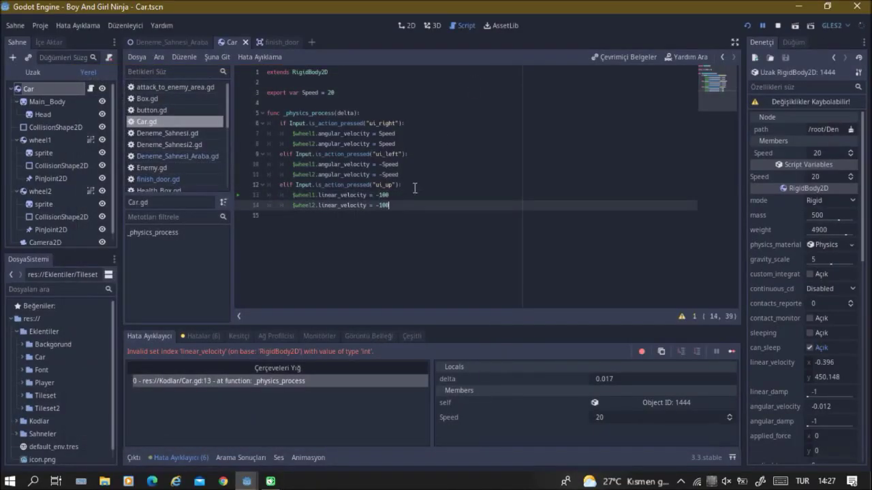
{"action": "left_click_drag", "start_coordinate": [397, 206], "coordinate": [294, 196]}
{"action": "left_click", "coordinate": [293, 195]}
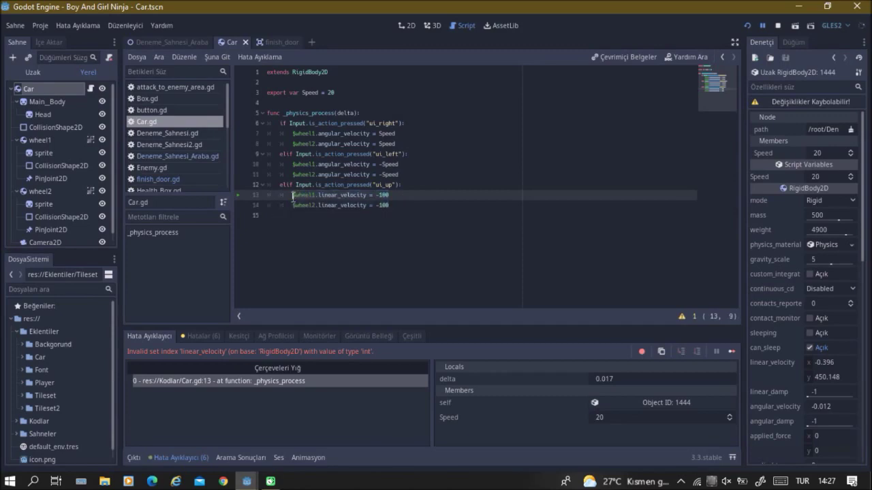
{"action": "left_click", "coordinate": [439, 222]}
{"action": "left_click", "coordinate": [445, 210]}
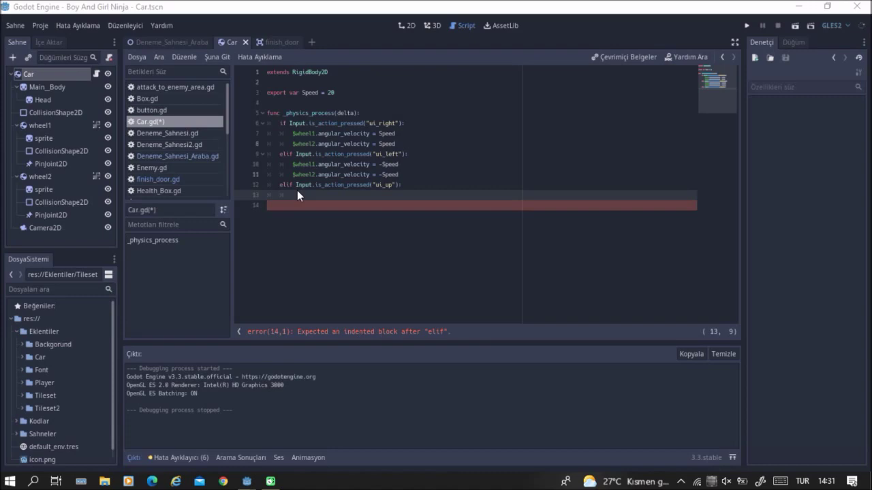
{"action": "left_click", "coordinate": [305, 197]}
Step: Write position.y -= 100 as the ui_up body, save Car.gd, and show the 2D car scene
{"action": "type", "text": "pos"}
{"action": "key", "text": "Return"}
{"action": "type", "text": ".y -= 100"}
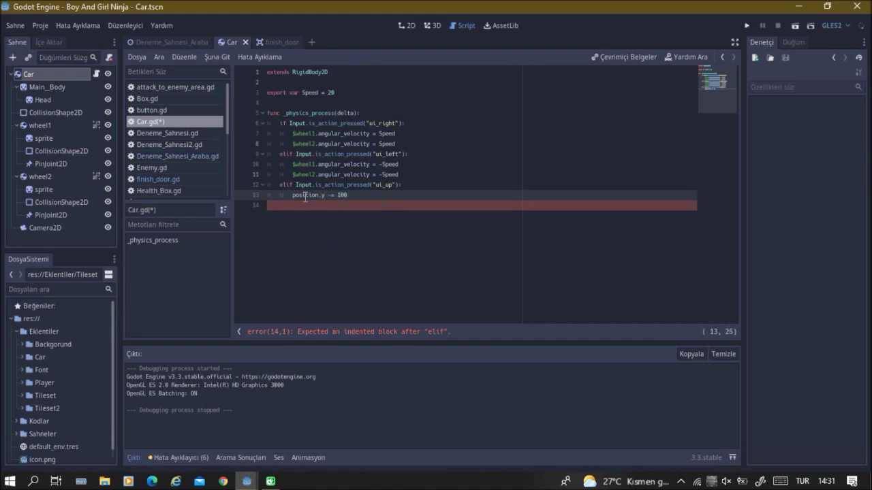
{"action": "key", "text": "ctrl+s"}
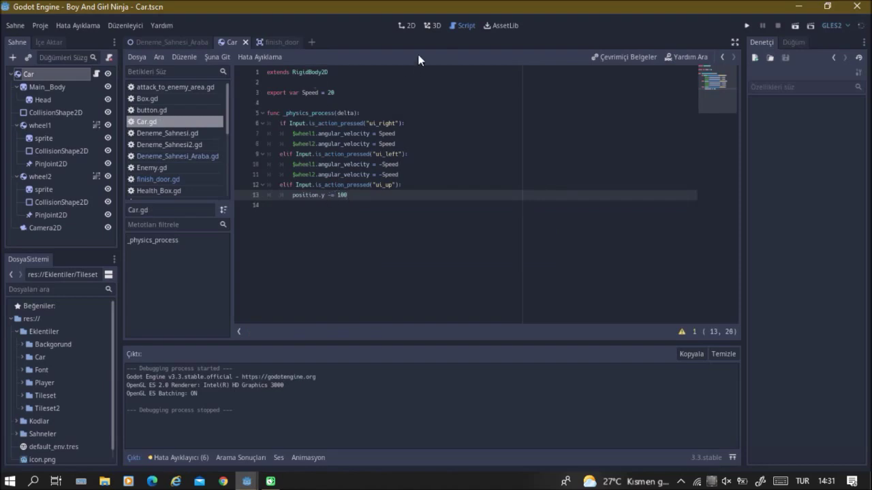
{"action": "left_click", "coordinate": [407, 25]}
{"action": "scroll", "coordinate": [452, 82], "scroll_direction": "down", "scroll_amount": 1}
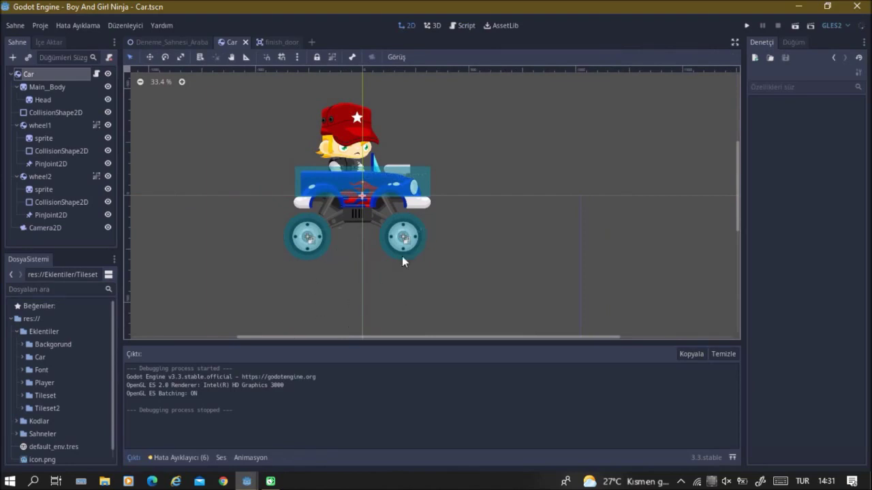
{"action": "key", "text": "F5"}
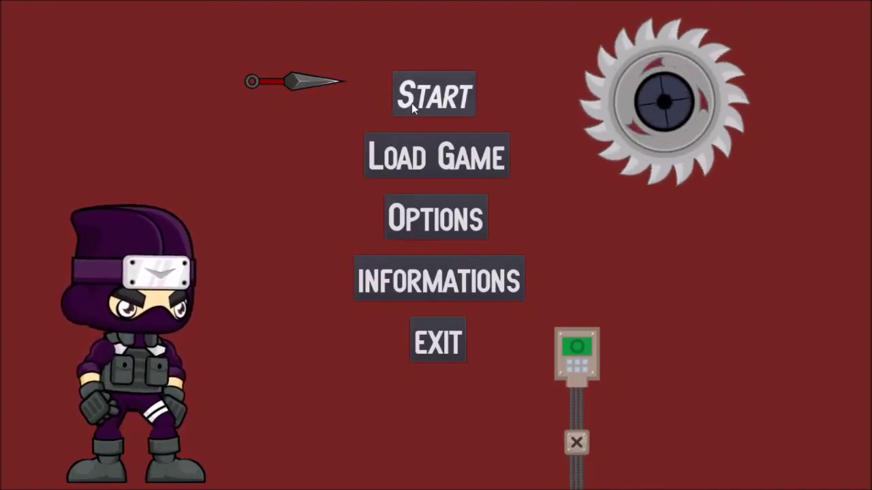
{"action": "left_click", "coordinate": [412, 105]}
{"action": "key", "text": "Right"}
{"action": "key", "text": "space"}
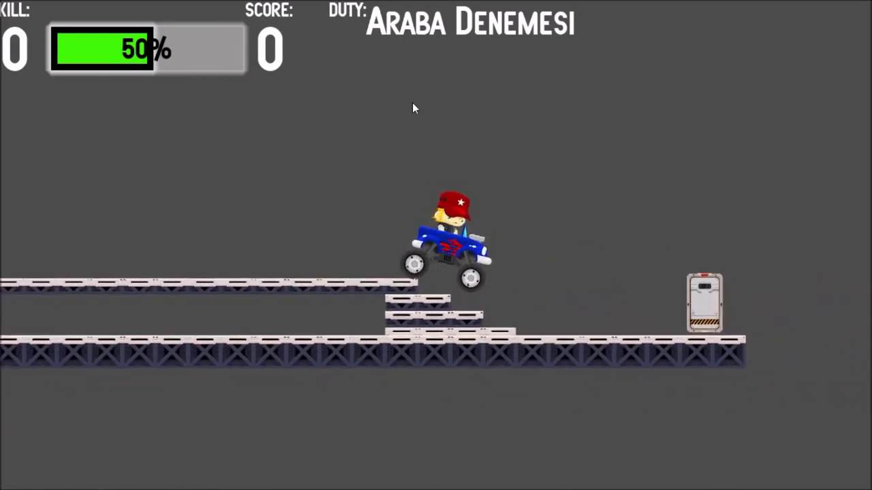
{"action": "key", "text": "Left"}
{"action": "key", "text": "Left"}
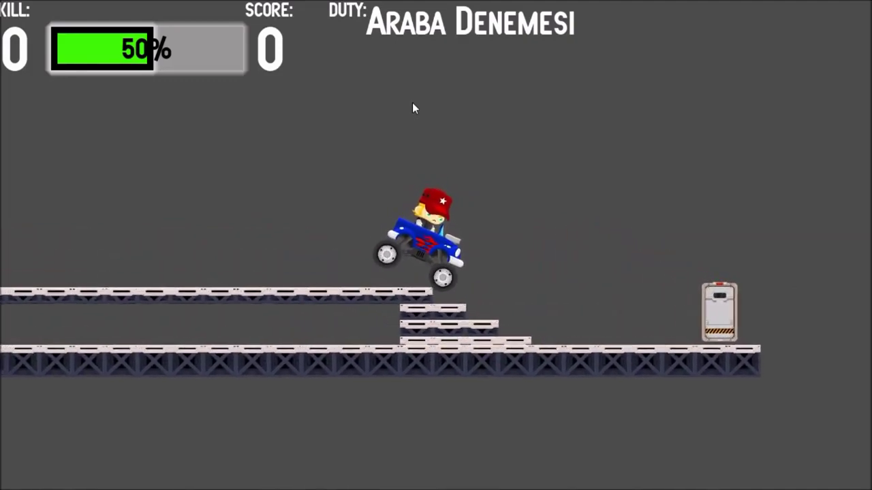
{"action": "key", "text": "Right"}
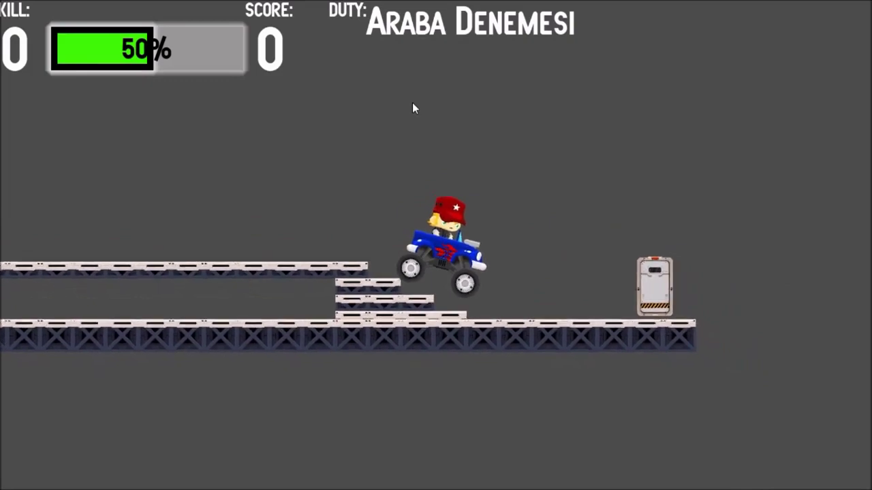
{"action": "key", "text": "Right"}
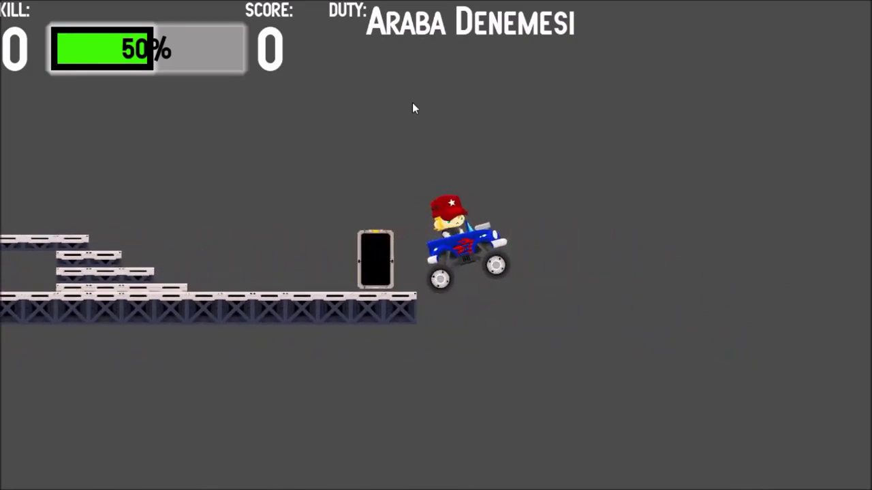
{"action": "key", "text": "Up"}
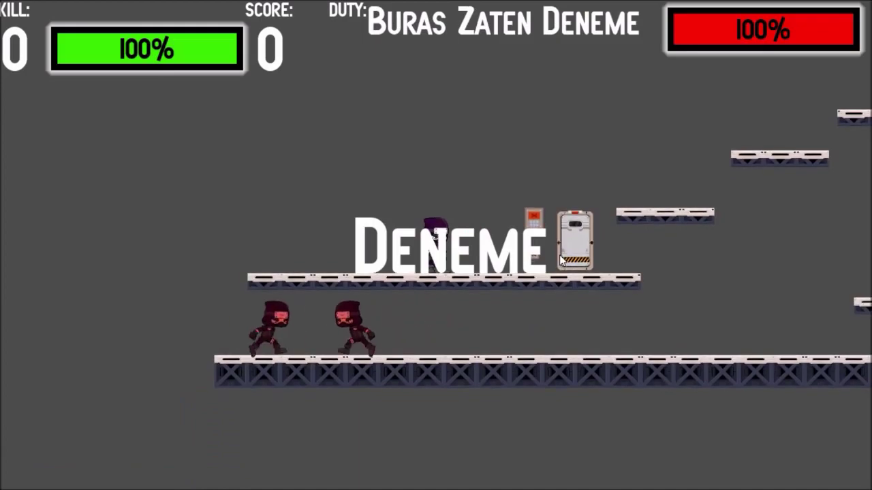
{"action": "key", "text": "Escape"}
{"action": "key", "text": "alt+F4"}
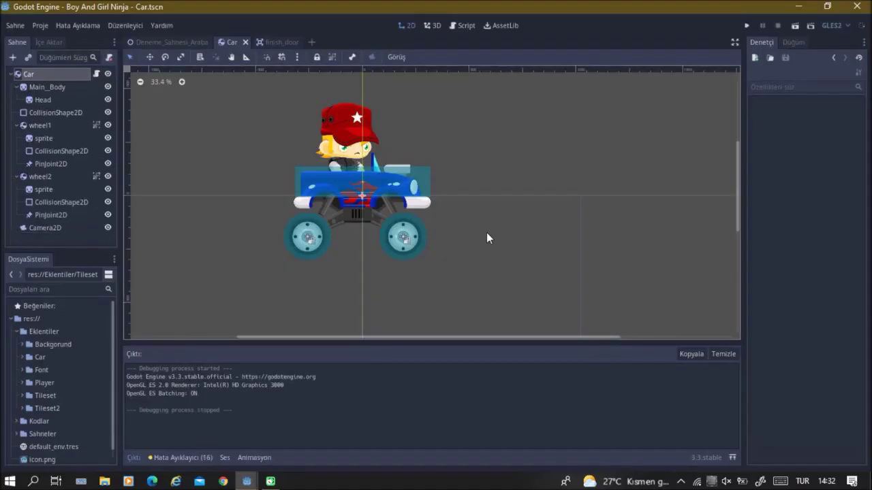
Step: Rerun the project, start the game, and drive the truck right along the platform
{"action": "key", "text": "F5"}
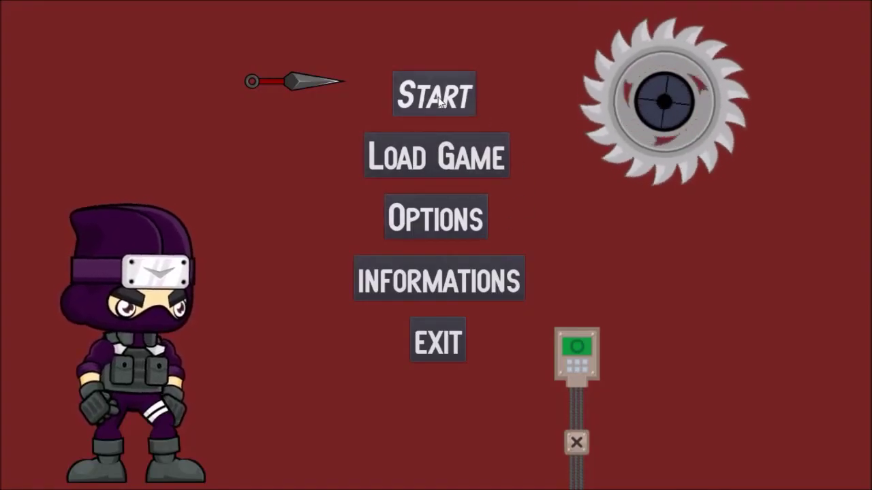
{"action": "left_click", "coordinate": [439, 101]}
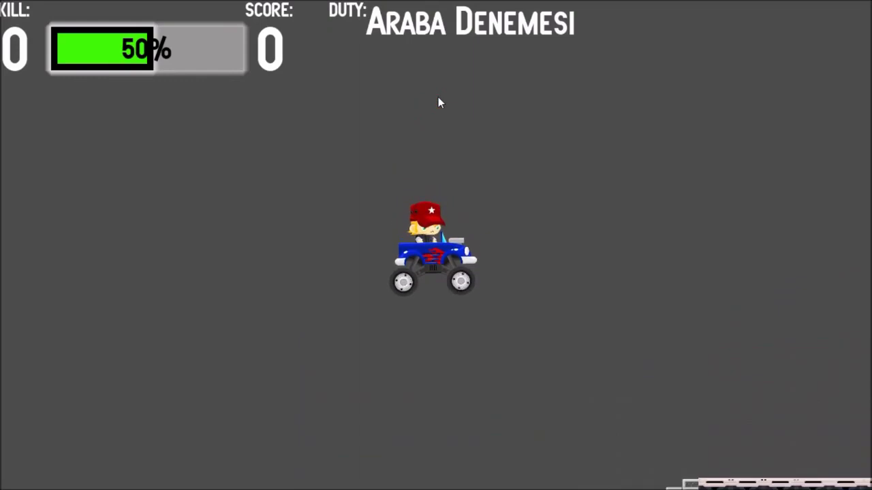
{"action": "key", "text": "Right"}
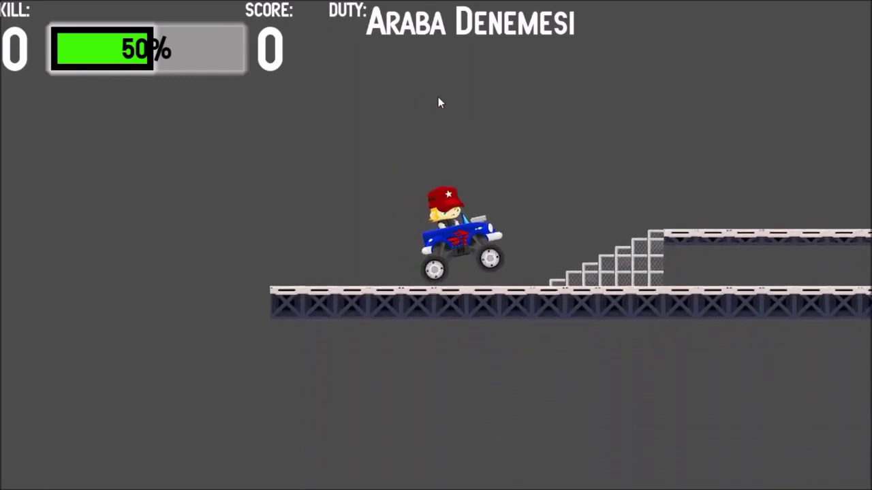
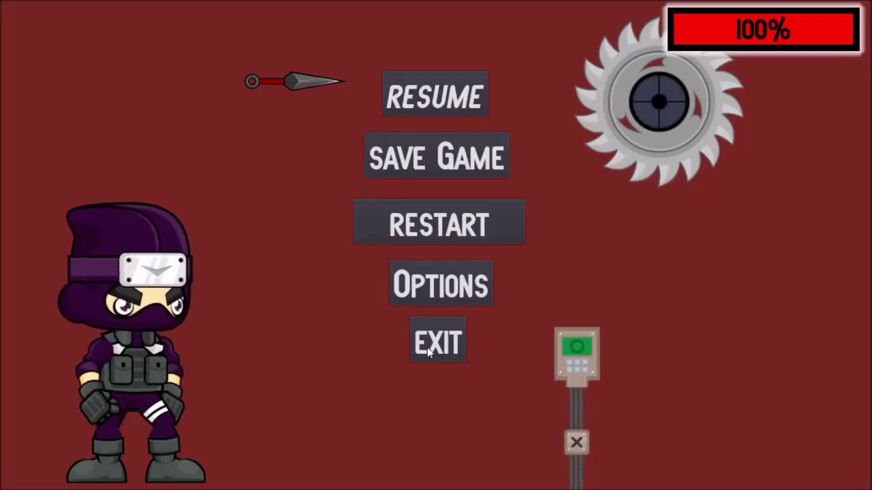
Step: Close the running game and look over the Car and finish_door scripts
{"action": "left_click", "coordinate": [427, 347]}
{"action": "left_click", "coordinate": [97, 74]}
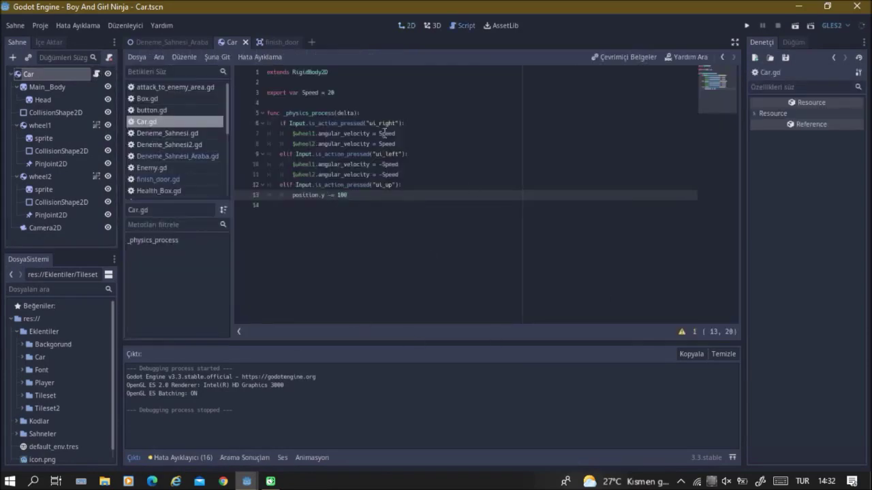
{"action": "left_click", "coordinate": [327, 126]}
{"action": "left_click_drag", "start_coordinate": [276, 41], "coordinate": [234, 42]}
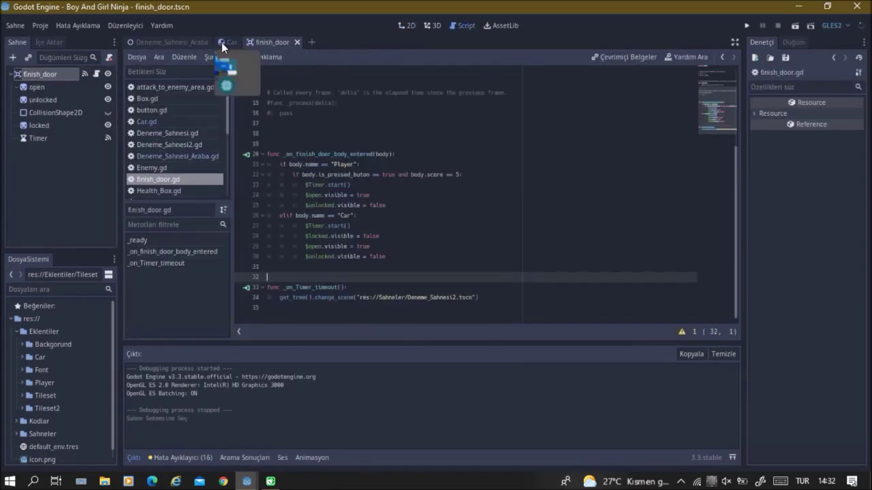
Step: From the Deneme_Sahnesi_Araba level, open the Car scene's Car.gd at the Speed export line
{"action": "left_click_drag", "start_coordinate": [234, 42], "coordinate": [192, 44]}
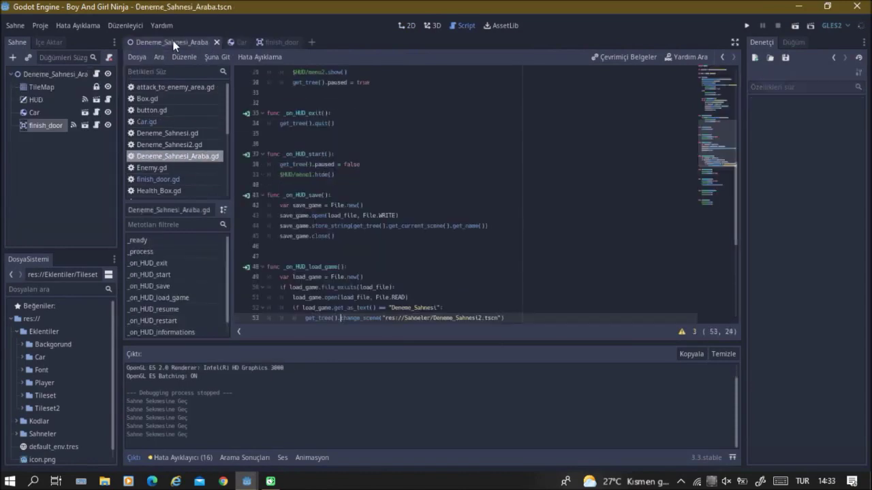
{"action": "left_click", "coordinate": [46, 111]}
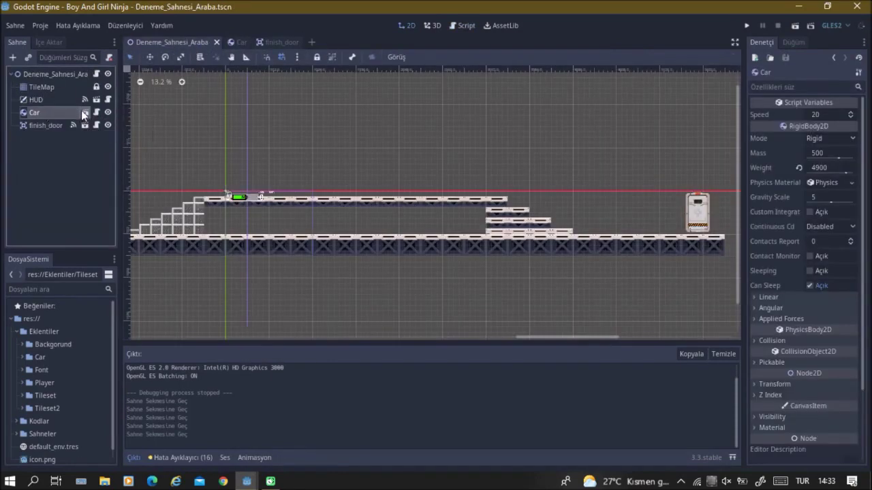
{"action": "left_click", "coordinate": [84, 112]}
{"action": "left_click", "coordinate": [96, 73]}
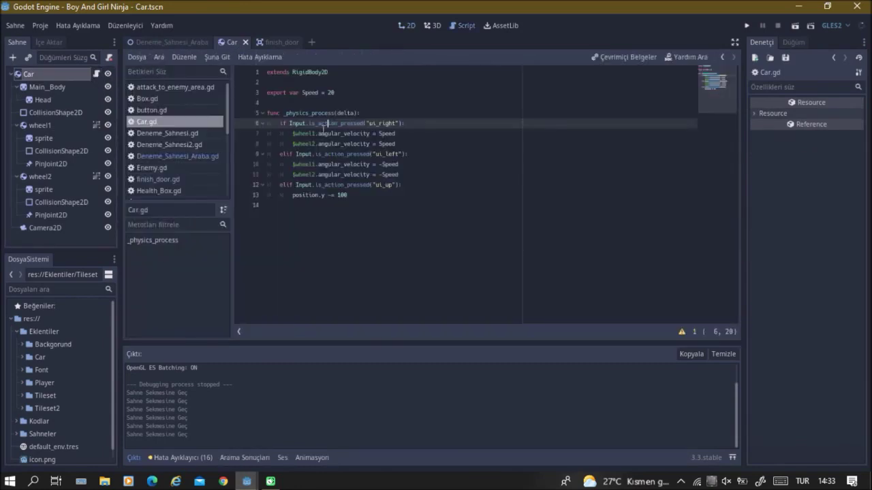
{"action": "left_click", "coordinate": [340, 88]}
Step: Declare var player_is_in_the_car = false and add 'if player_is_in_the_car == true:' in _physics_process
{"action": "key", "text": "Return"}
{"action": "type", "text": "var player_is_in_the_car = fa"}
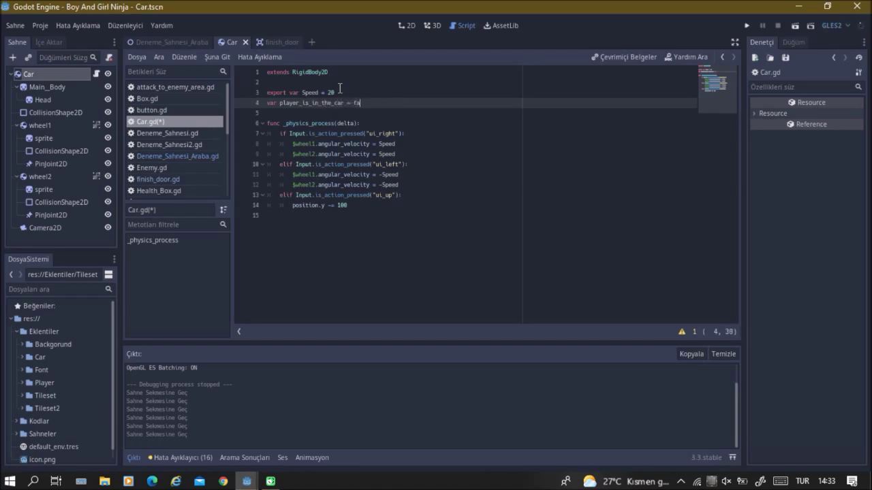
{"action": "type", "text": "lse"}
{"action": "left_click", "coordinate": [379, 125]}
{"action": "key", "text": "Return"}
{"action": "type", "text": "if pl"}
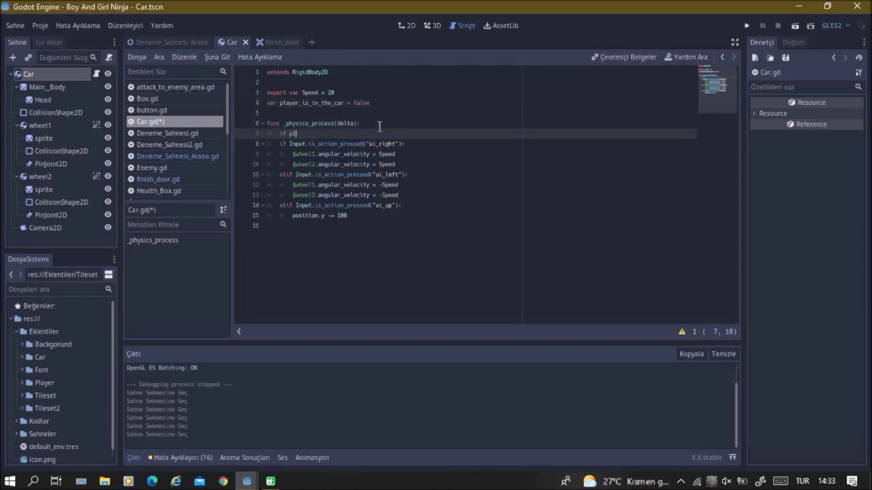
{"action": "type", "text": "a"}
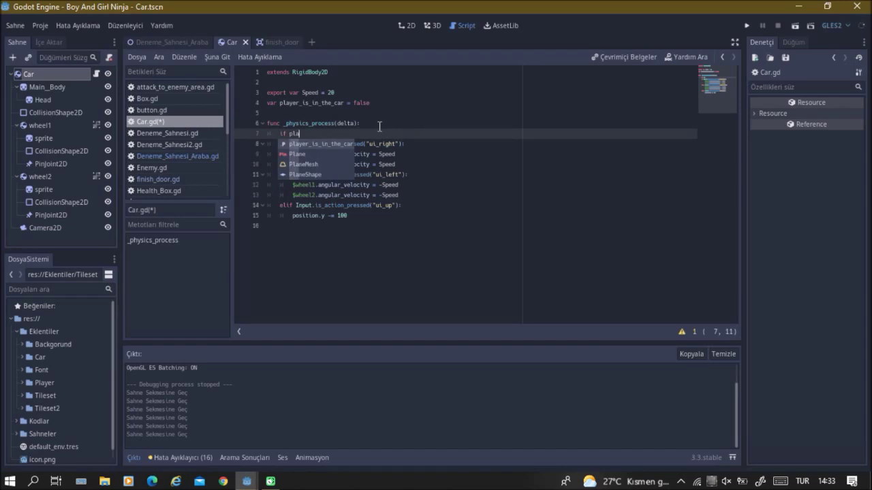
{"action": "key", "text": "Return"}
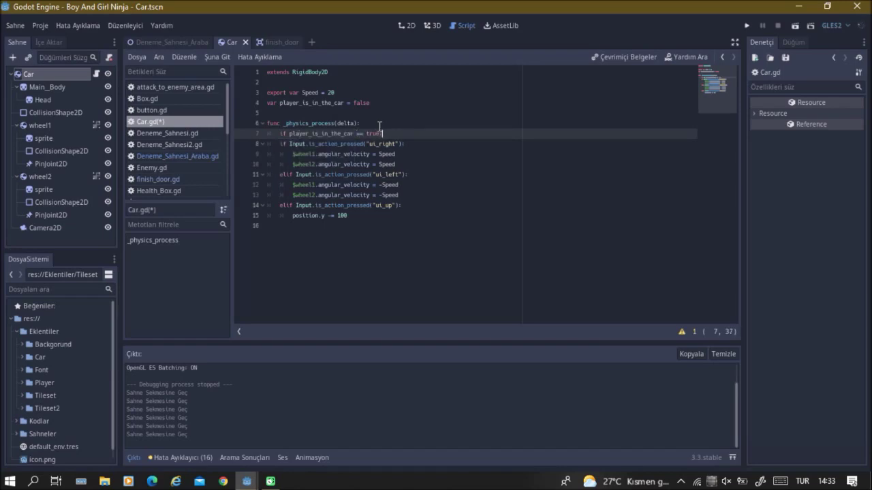
Step: Indent the movement input lines under the new player_is_in_the_car condition
{"action": "left_click", "coordinate": [279, 144]}
{"action": "key", "text": "Tab"}
{"action": "left_click", "coordinate": [279, 154]}
{"action": "key", "text": "Tab"}
{"action": "left_click", "coordinate": [279, 164]}
{"action": "key", "text": "Tab"}
{"action": "left_click", "coordinate": [278, 174]}
{"action": "key", "text": "Tab"}
{"action": "left_click", "coordinate": [278, 184]}
Step: Indent the wheel, elif ui_up and position.y lines too, then save Car.gd
{"action": "key", "text": "Tab"}
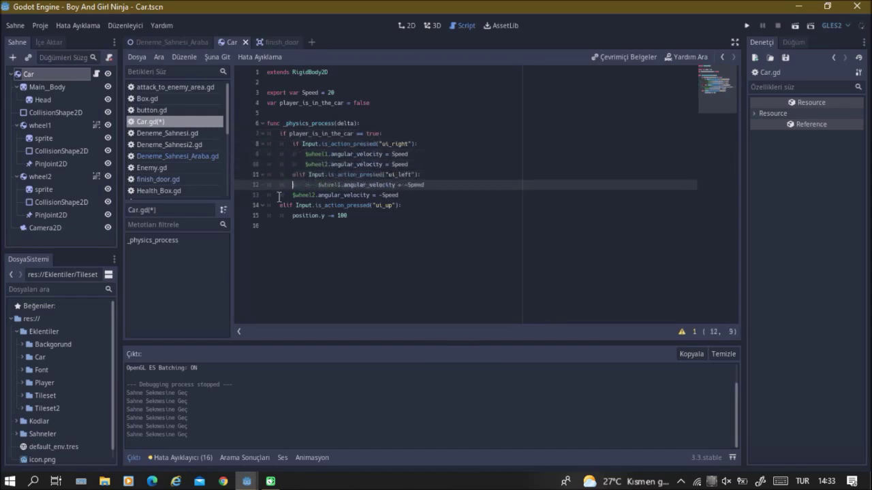
{"action": "left_click", "coordinate": [284, 196]}
{"action": "key", "text": "Tab"}
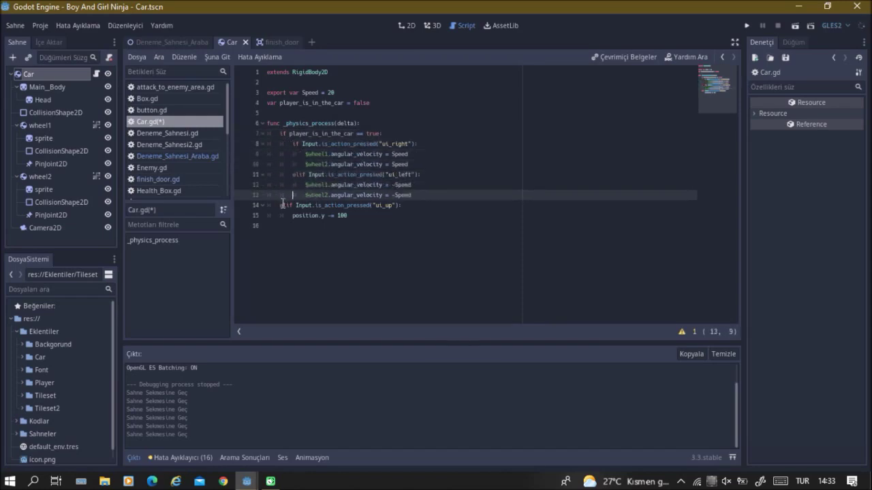
{"action": "left_click", "coordinate": [282, 206]}
{"action": "key", "text": "Tab"}
{"action": "key", "text": "BackSpace"}
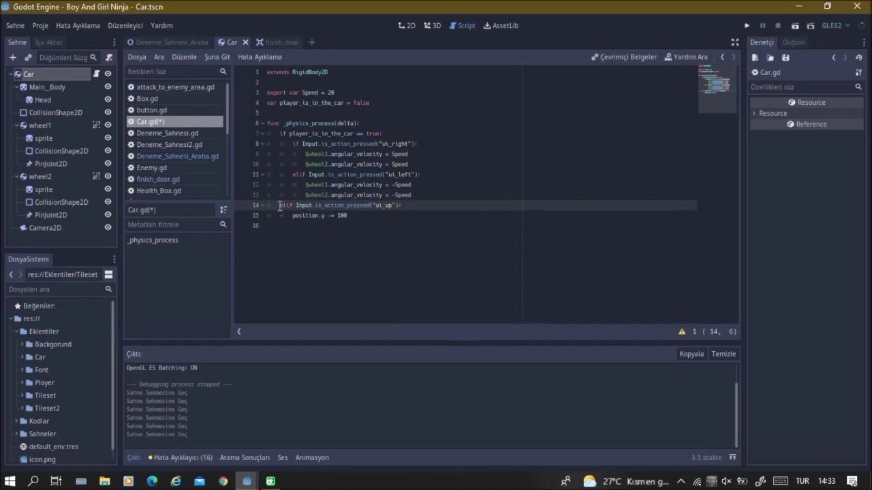
{"action": "left_click", "coordinate": [286, 216]}
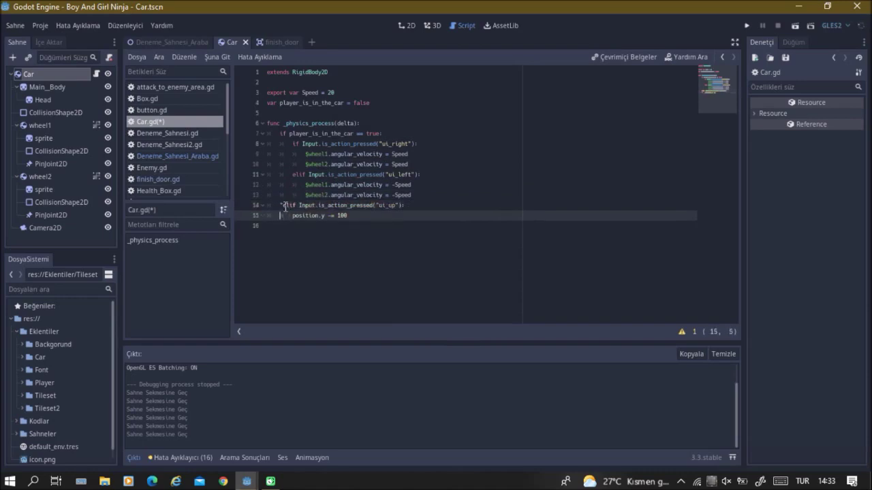
{"action": "key", "text": "Tab"}
{"action": "left_click", "coordinate": [282, 206]}
{"action": "key", "text": "Tab"}
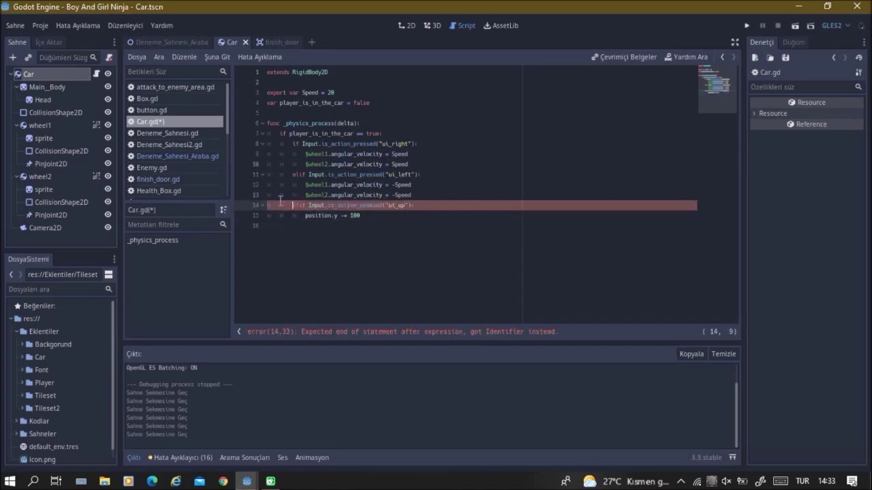
{"action": "key", "text": "ctrl+s"}
{"action": "key", "text": "ctrl+s"}
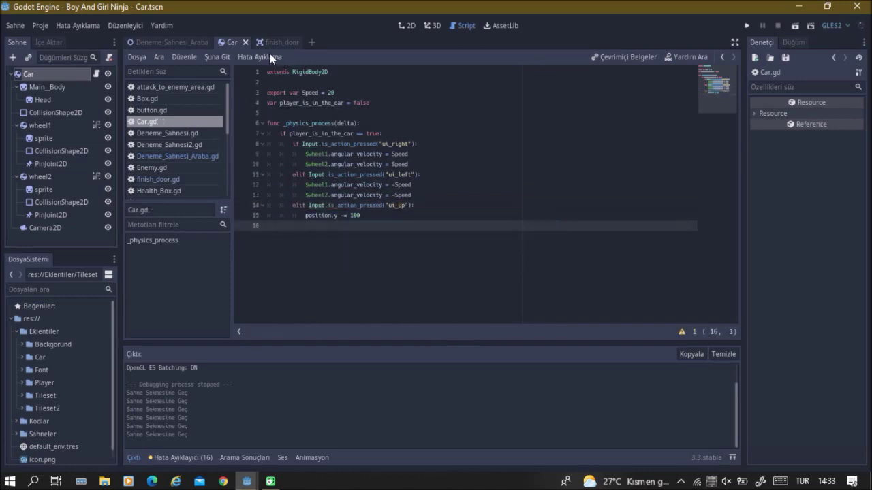
Step: Instance Player.tscn into the Deneme_Sahnesi_Araba level in the 2D view
{"action": "left_click", "coordinate": [271, 42]}
{"action": "left_click", "coordinate": [170, 41]}
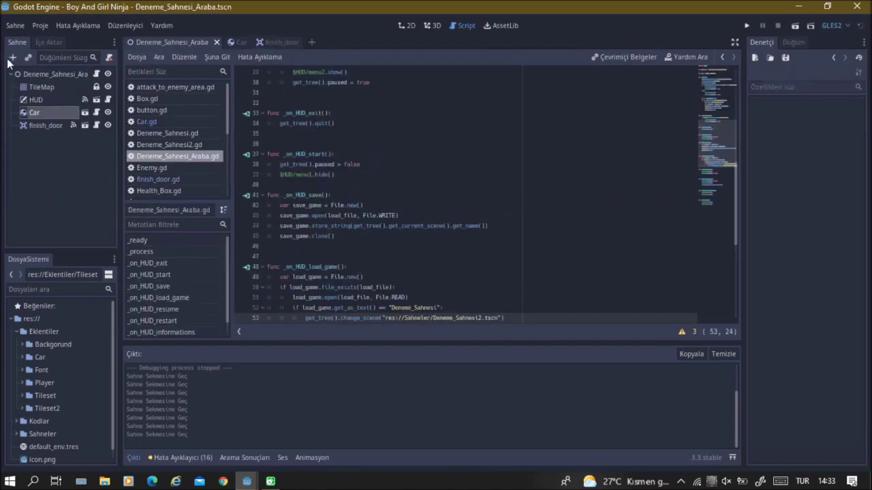
{"action": "key", "text": "ctrl+F1"}
{"action": "left_click", "coordinate": [28, 57]}
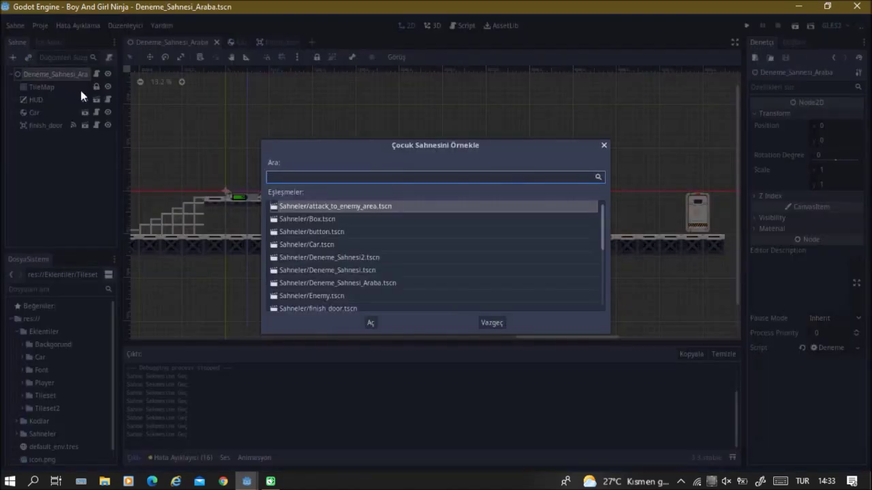
{"action": "type", "text": "pl"}
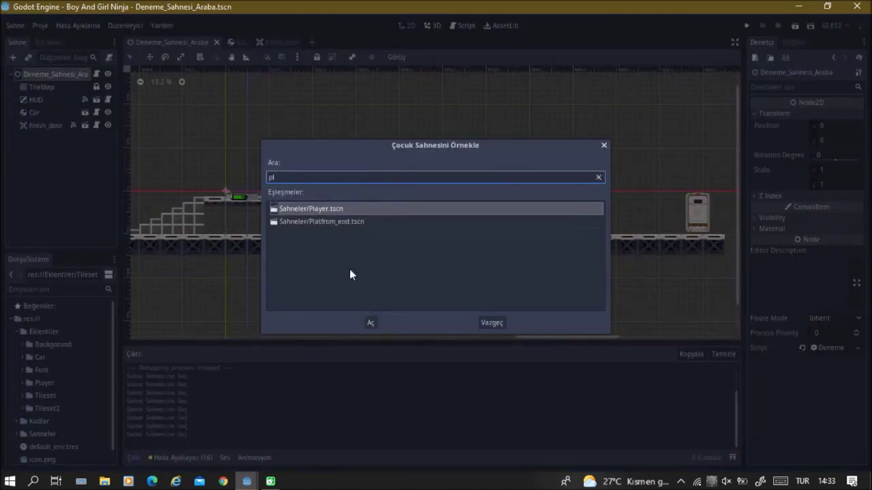
{"action": "left_click", "coordinate": [370, 323]}
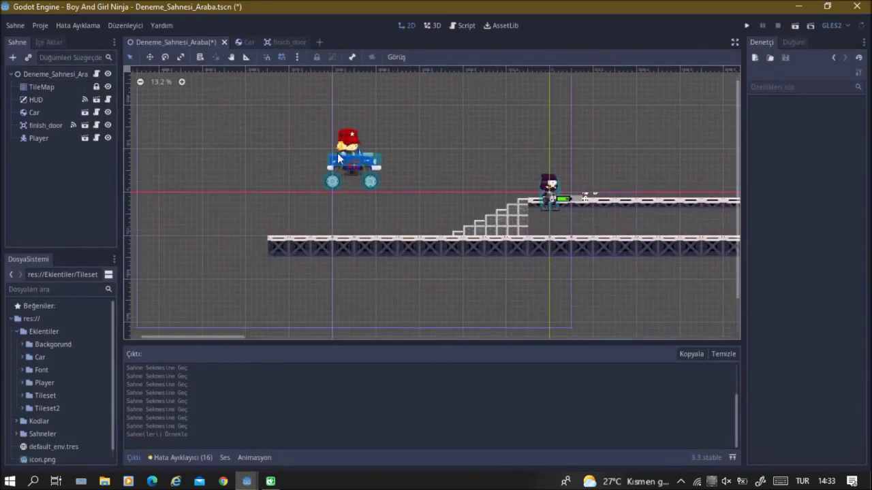
Step: Move the Car onto the upper platform and the Player onto the lower one, then save
{"action": "left_click_drag", "start_coordinate": [355, 166], "coordinate": [608, 167]}
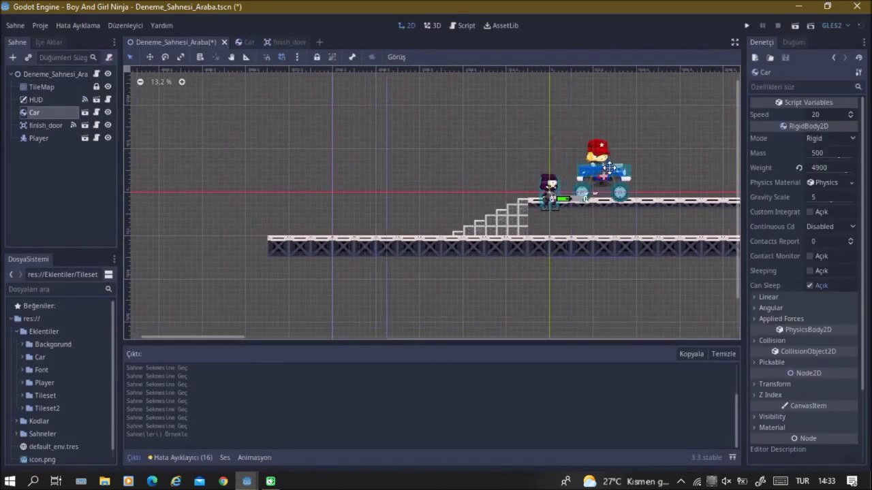
{"action": "left_click_drag", "start_coordinate": [608, 168], "coordinate": [619, 162]}
{"action": "left_click_drag", "start_coordinate": [549, 185], "coordinate": [381, 206]}
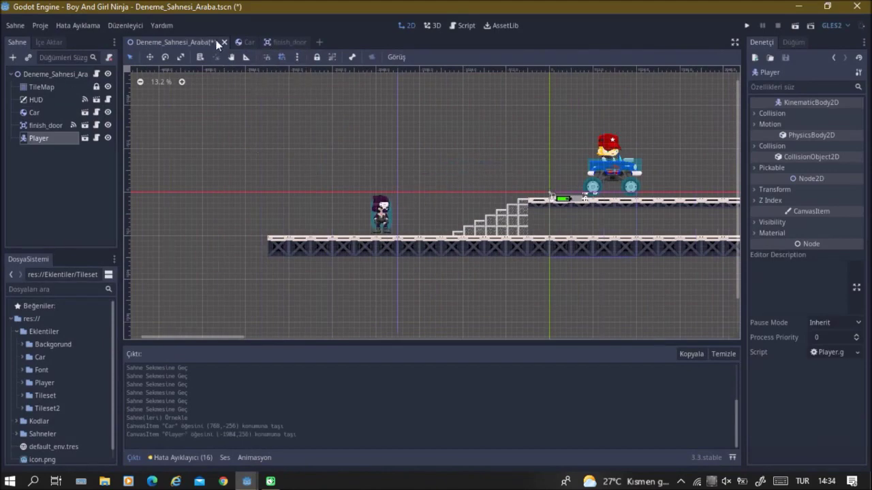
{"action": "key", "text": "ctrl+s"}
{"action": "left_click", "coordinate": [247, 42]}
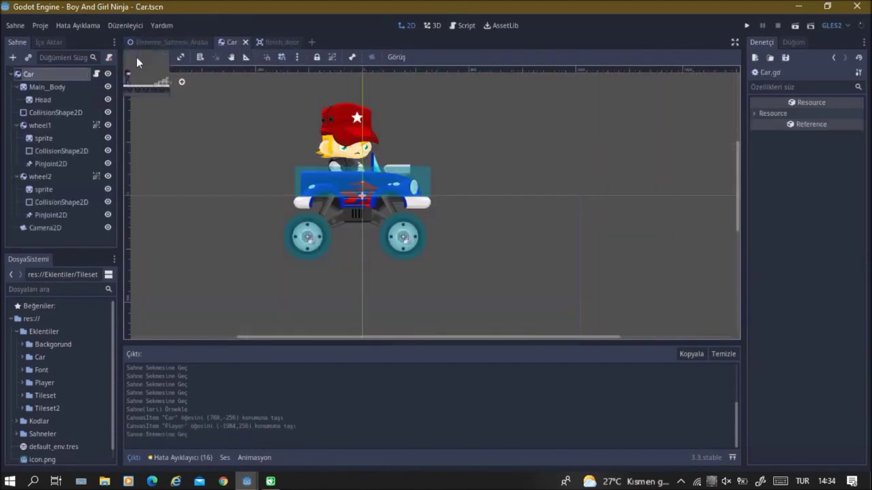
Step: Add an Area2D to the Car scene and rename it player_area
{"action": "left_click", "coordinate": [14, 56]}
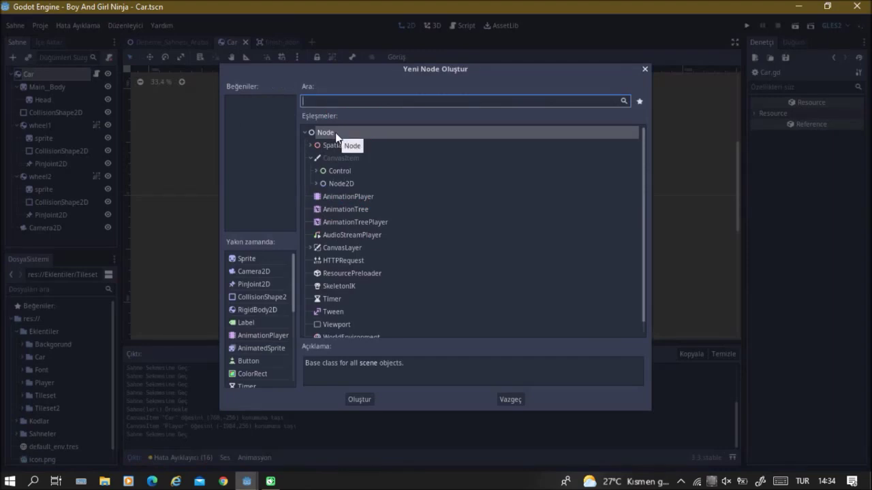
{"action": "type", "text": "area"}
{"action": "key", "text": "Down"}
{"action": "key", "text": "Down"}
{"action": "key", "text": "Down"}
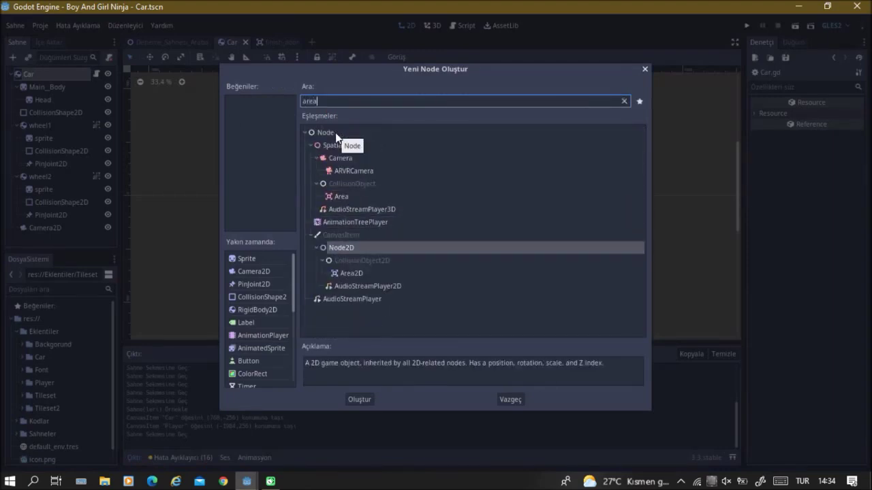
{"action": "key", "text": "Down"}
{"action": "key", "text": "Return"}
{"action": "double_click", "coordinate": [52, 234]}
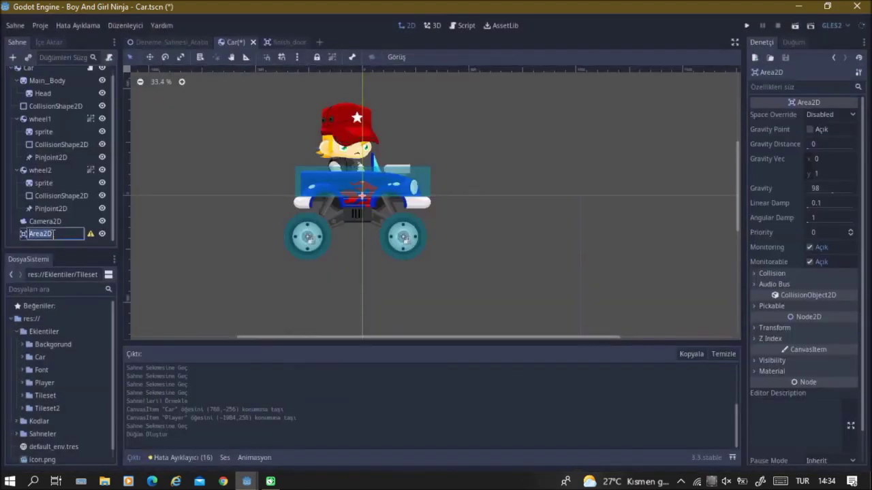
{"action": "type", "text": "pl"}
{"action": "key", "text": "Return"}
Step: Give player_area a CollisionShape2D child with a new RectangleShape2D
{"action": "right_click", "coordinate": [62, 234]}
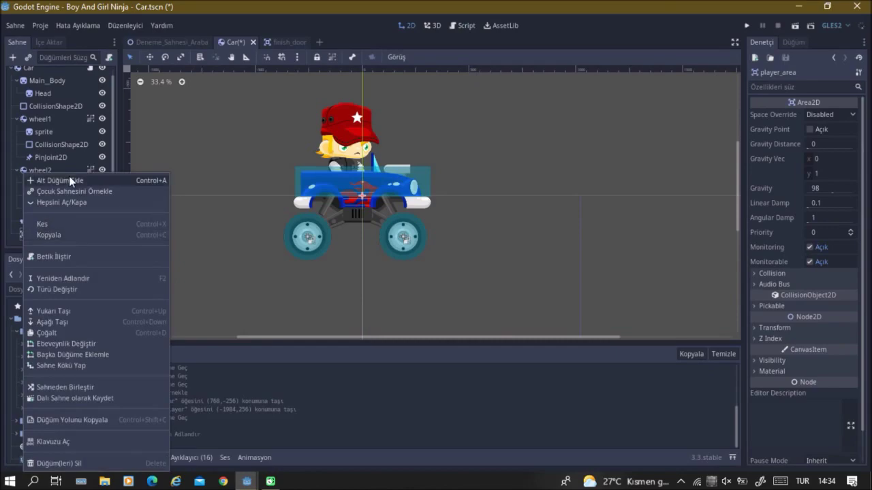
{"action": "left_click", "coordinate": [71, 180]}
{"action": "type", "text": "co"}
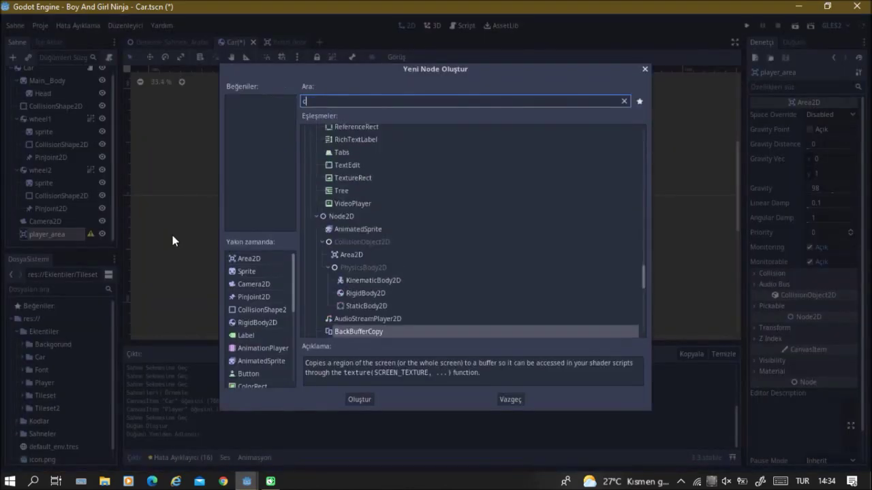
{"action": "key", "text": "Down"}
{"action": "key", "text": "Down"}
{"action": "key", "text": "Down"}
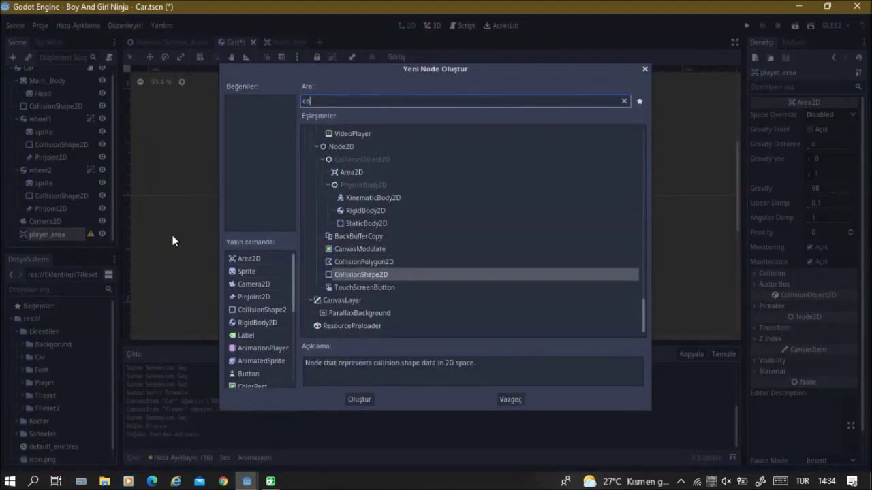
{"action": "key", "text": "Return"}
{"action": "left_click", "coordinate": [826, 115]}
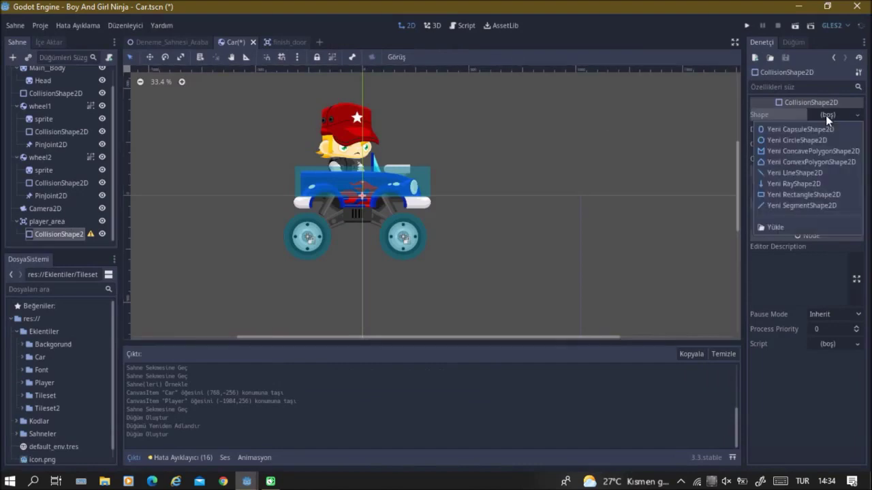
{"action": "left_click", "coordinate": [800, 195]}
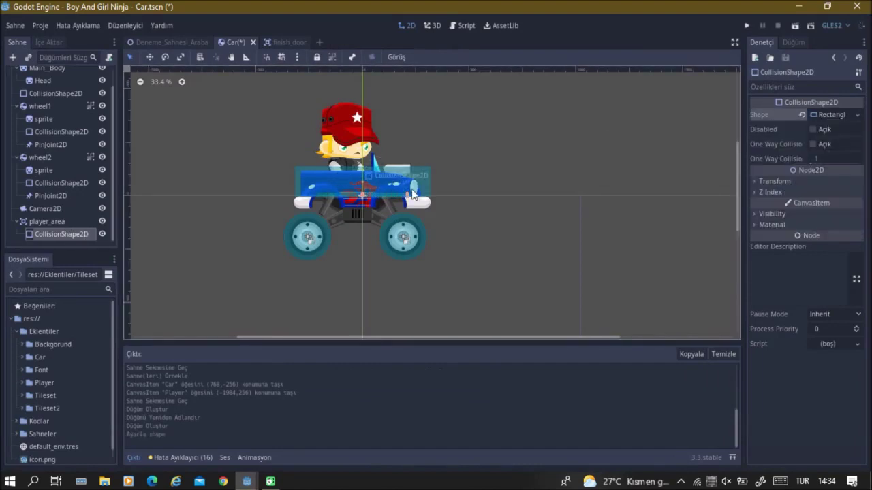
Step: Stretch the collision rectangle to cover the whole car and driver
{"action": "left_click_drag", "start_coordinate": [409, 194], "coordinate": [371, 116]}
{"action": "left_click_drag", "start_coordinate": [455, 194], "coordinate": [496, 195]}
{"action": "left_click_drag", "start_coordinate": [360, 117], "coordinate": [361, 113]}
{"action": "left_click_drag", "start_coordinate": [366, 194], "coordinate": [361, 176]}
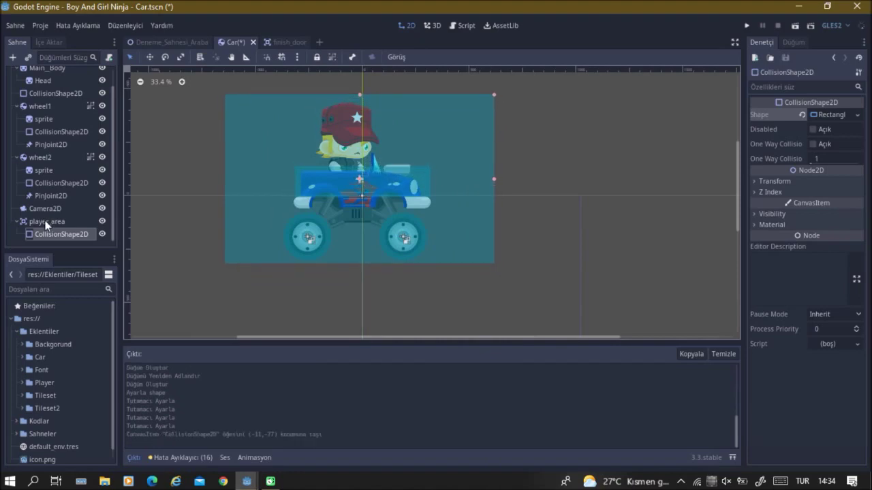
{"action": "left_click", "coordinate": [71, 222]}
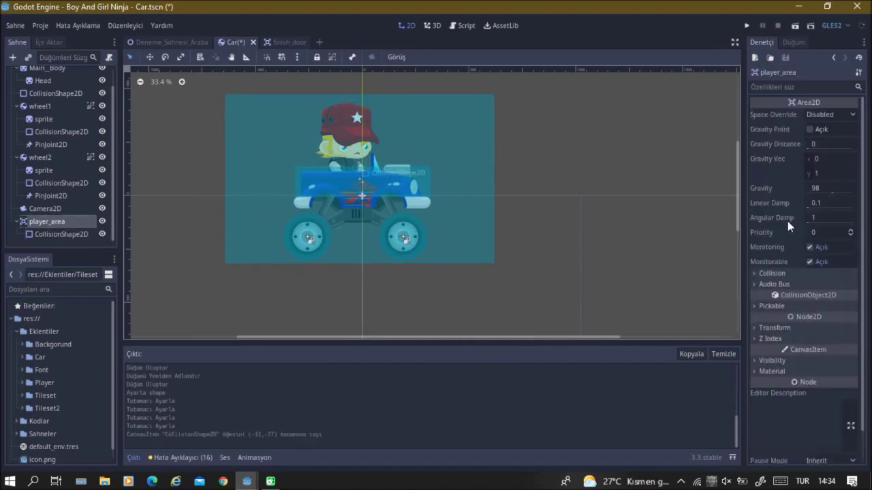
Step: Put player_area on the car collision layer, toggle player in its mask, and save
{"action": "left_click", "coordinate": [760, 276]}
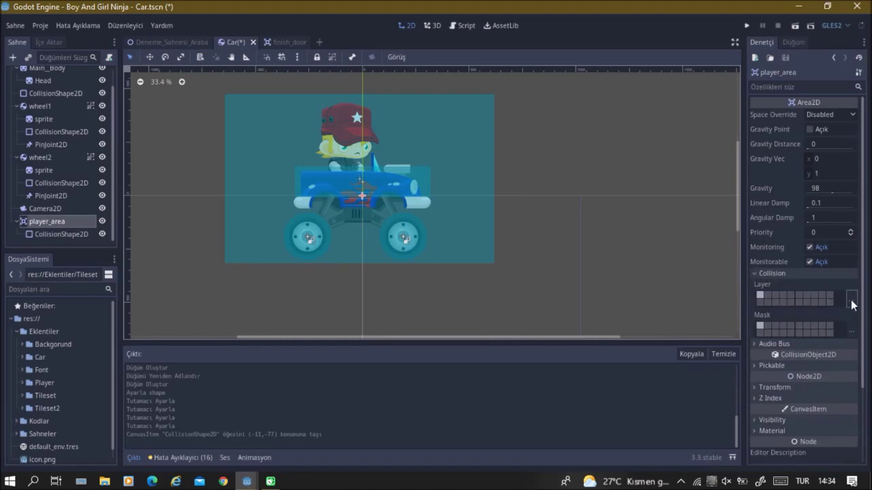
{"action": "left_click", "coordinate": [851, 298]}
{"action": "left_click", "coordinate": [789, 228]}
{"action": "left_click", "coordinate": [780, 420]}
{"action": "left_click", "coordinate": [851, 330]}
{"action": "left_click", "coordinate": [768, 224]}
{"action": "key", "text": "Escape"}
{"action": "left_click", "coordinate": [852, 329]}
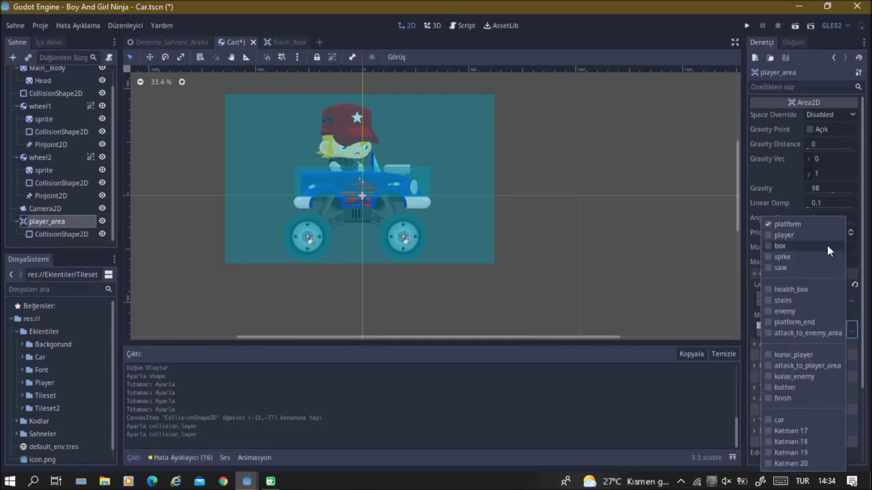
{"action": "left_click", "coordinate": [794, 235]}
{"action": "left_click", "coordinate": [614, 208]}
{"action": "key", "text": "ctrl+s"}
Step: Open the Player scene and add the car layer to its Collision Mask
{"action": "left_click", "coordinate": [173, 42]}
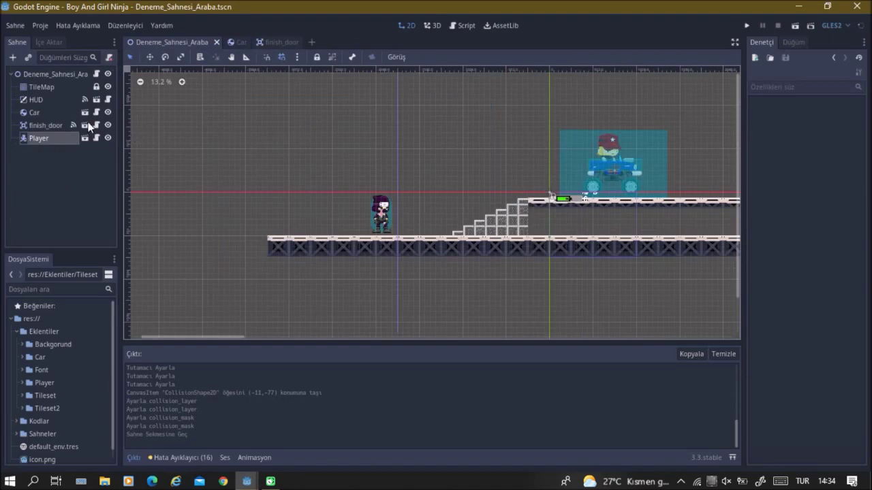
{"action": "left_click", "coordinate": [83, 139]}
{"action": "double_click", "coordinate": [67, 70]}
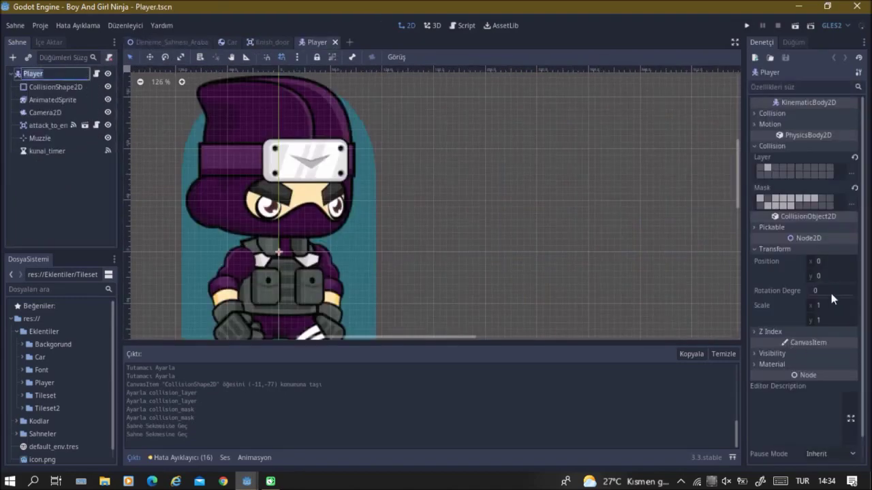
{"action": "left_click", "coordinate": [851, 204]}
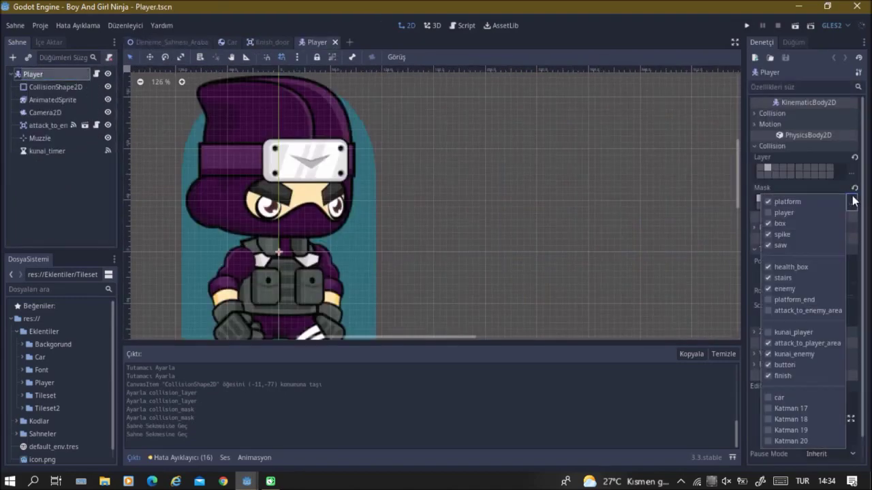
{"action": "left_click", "coordinate": [803, 396]}
{"action": "left_click", "coordinate": [598, 280]}
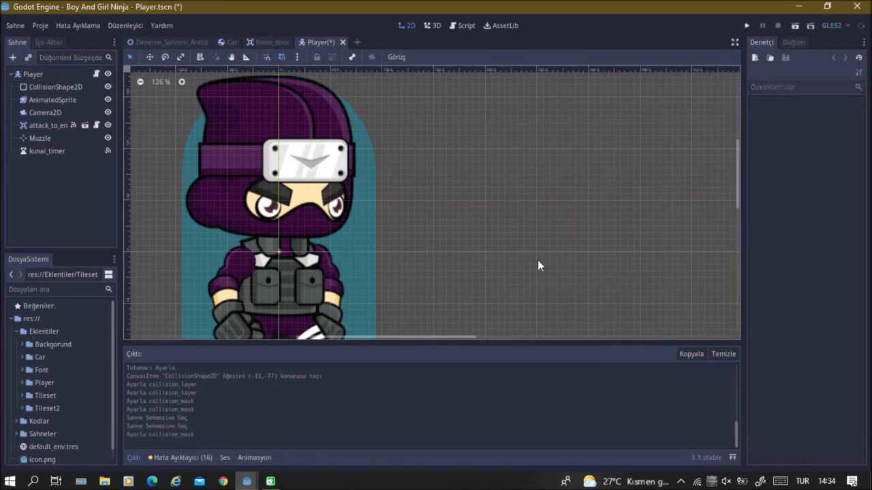
Step: Return to the Player scene and open its Player.gd script
{"action": "left_click", "coordinate": [270, 42]}
{"action": "left_click", "coordinate": [227, 42]}
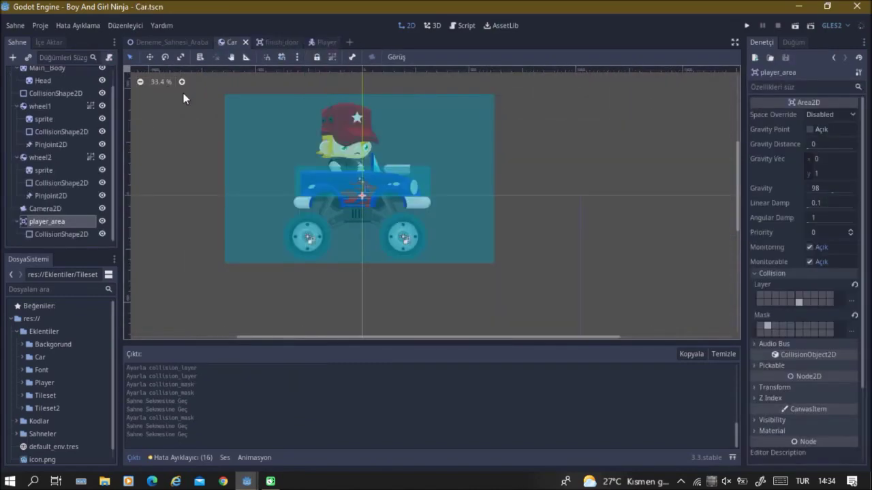
{"action": "left_click", "coordinate": [319, 42]}
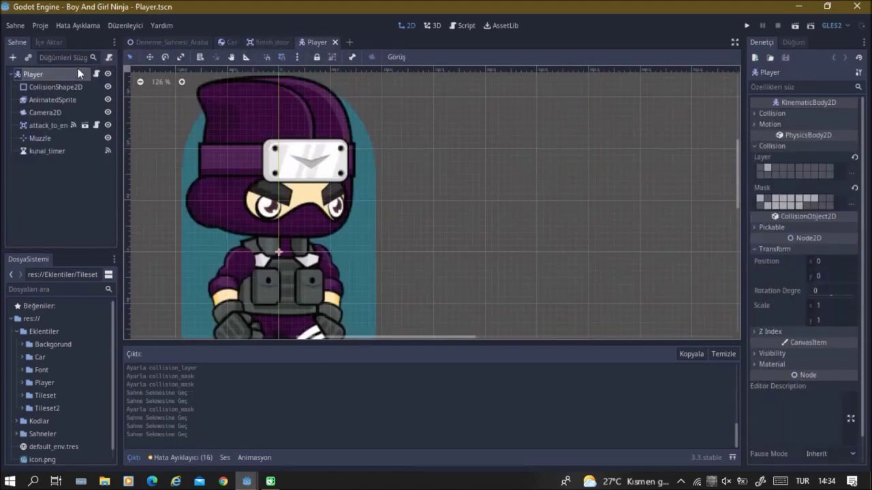
{"action": "left_click", "coordinate": [96, 74]}
Step: Declare var is_in_the_car = false on a new line below can_fire
{"action": "scroll", "coordinate": [372, 187], "scroll_direction": "down", "scroll_amount": 8}
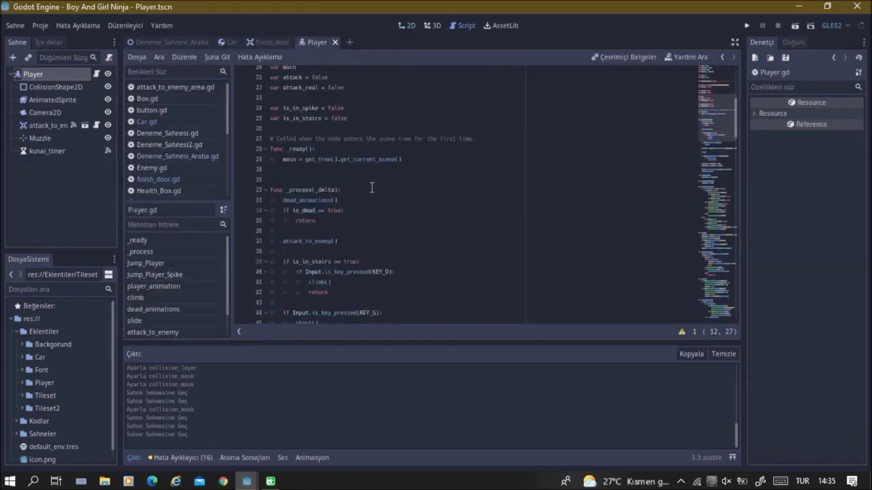
{"action": "left_click", "coordinate": [354, 144]}
{"action": "scroll", "coordinate": [358, 156], "scroll_direction": "up", "scroll_amount": 7}
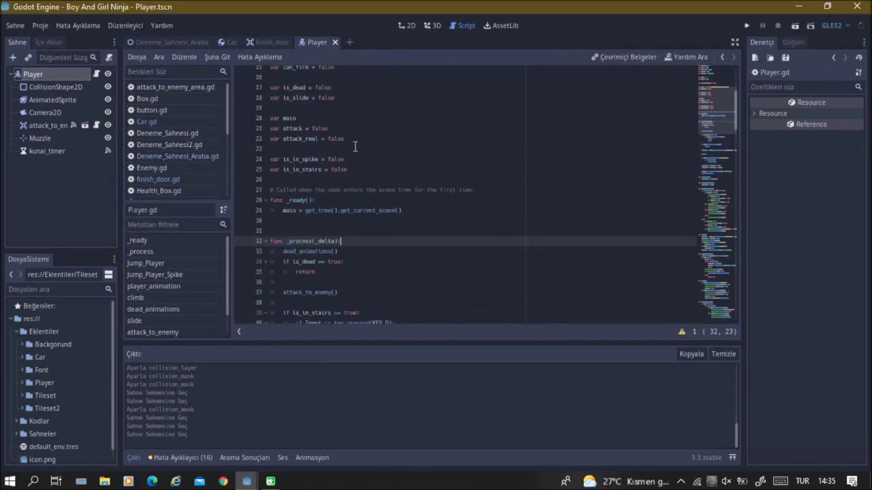
{"action": "left_click", "coordinate": [350, 190]}
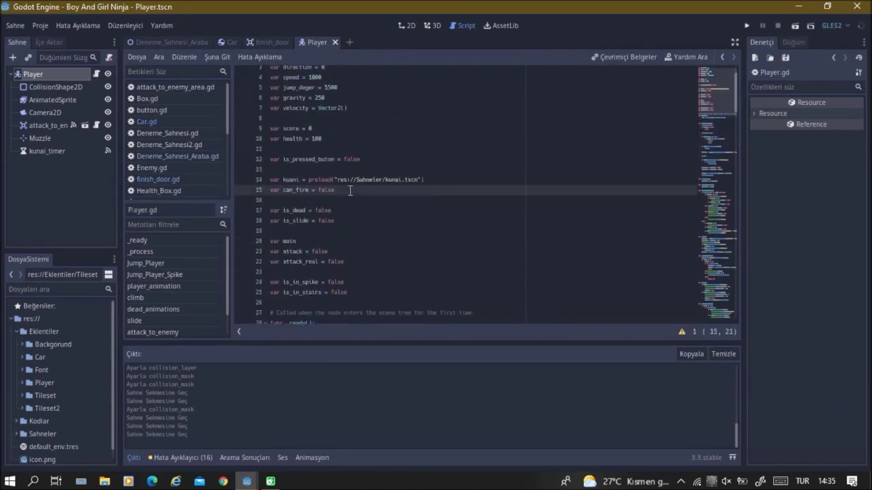
{"action": "key", "text": "Return"}
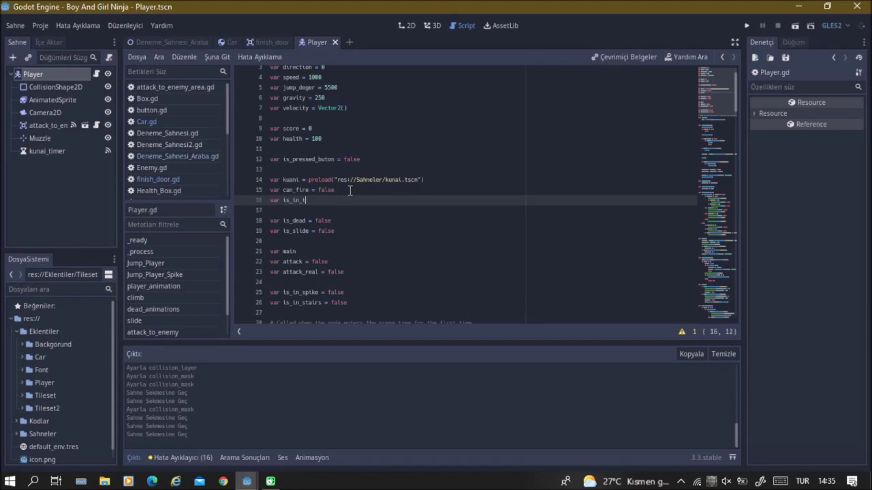
{"action": "type", "text": "var is_in_the_car"}
{"action": "left_click", "coordinate": [343, 201]}
{"action": "type", "text": "alse"}
Step: Delete the extra blank line inside _process
{"action": "scroll", "coordinate": [358, 229], "scroll_direction": "down", "scroll_amount": 5}
{"action": "scroll", "coordinate": [359, 230], "scroll_direction": "down", "scroll_amount": 1}
{"action": "left_click", "coordinate": [363, 202]}
{"action": "left_click", "coordinate": [336, 223]}
{"action": "left_click", "coordinate": [315, 238]}
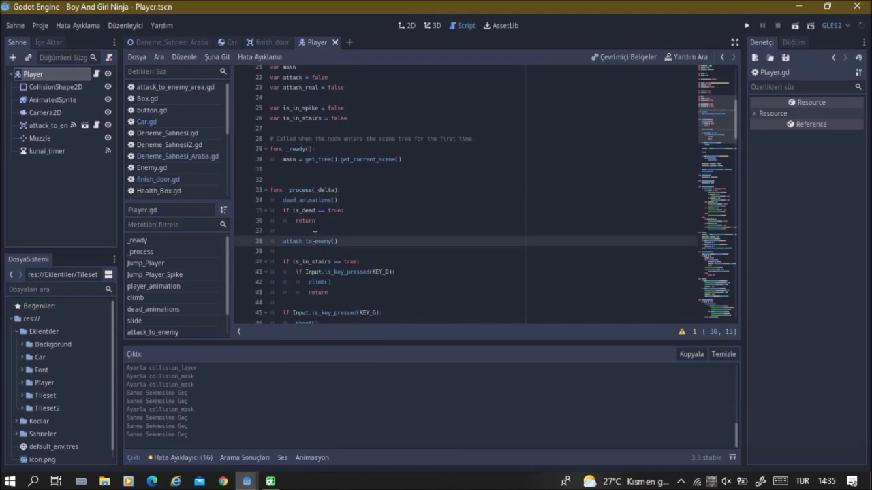
{"action": "left_click", "coordinate": [304, 231]}
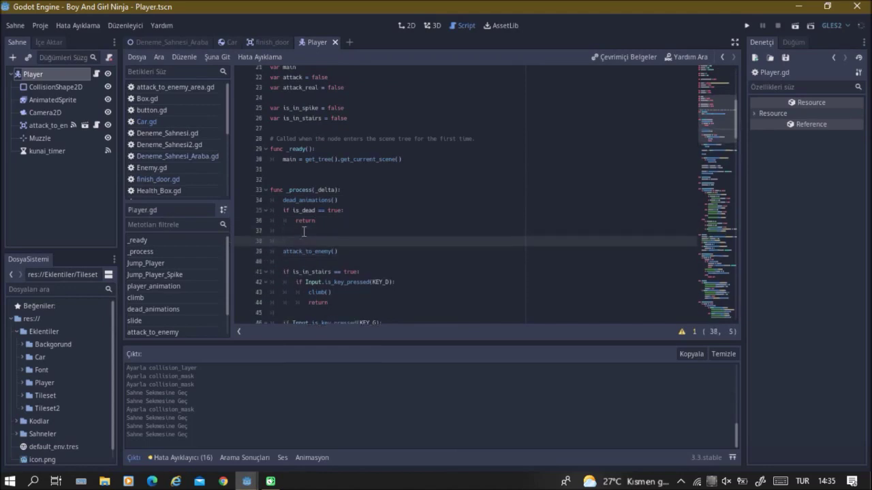
{"action": "key", "text": "BackSpace"}
{"action": "key", "text": "BackSpace"}
{"action": "left_click", "coordinate": [362, 189]}
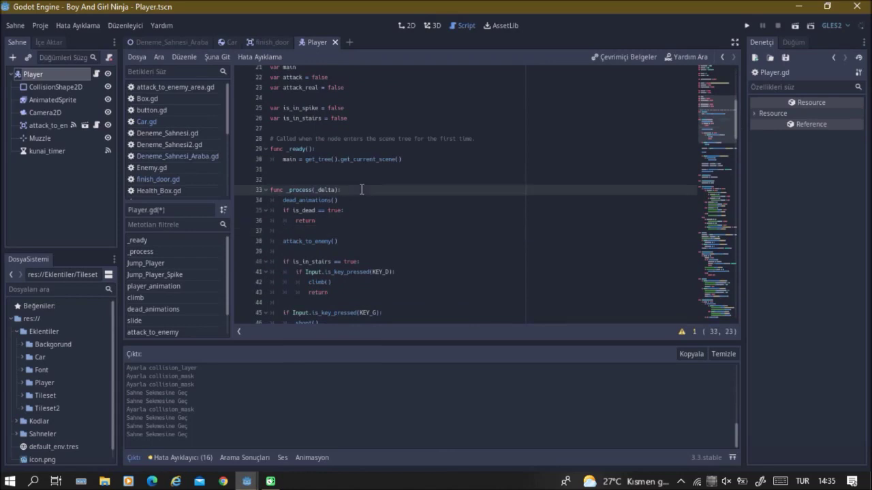
Step: Add 'if is_in_the_car == true:' as the first line of _process
{"action": "key", "text": "Return"}
{"action": "type", "text": "cl"}
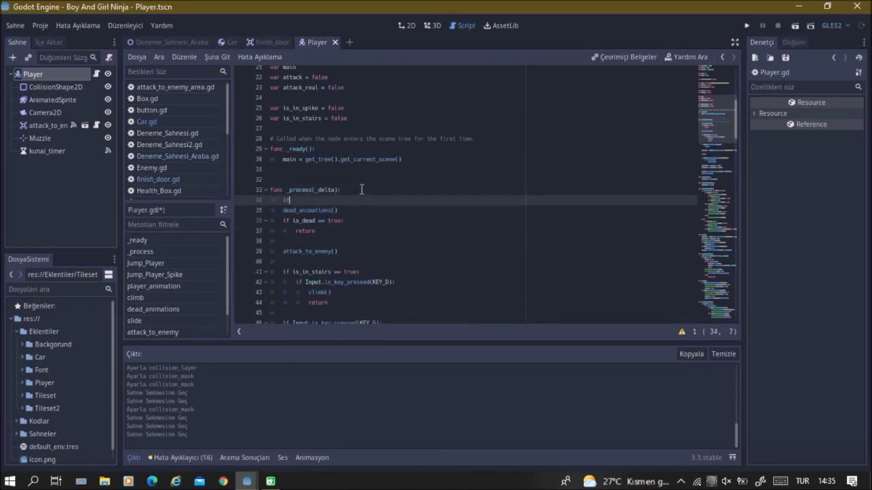
{"action": "key", "text": "Escape"}
{"action": "type", "text": "is_i"}
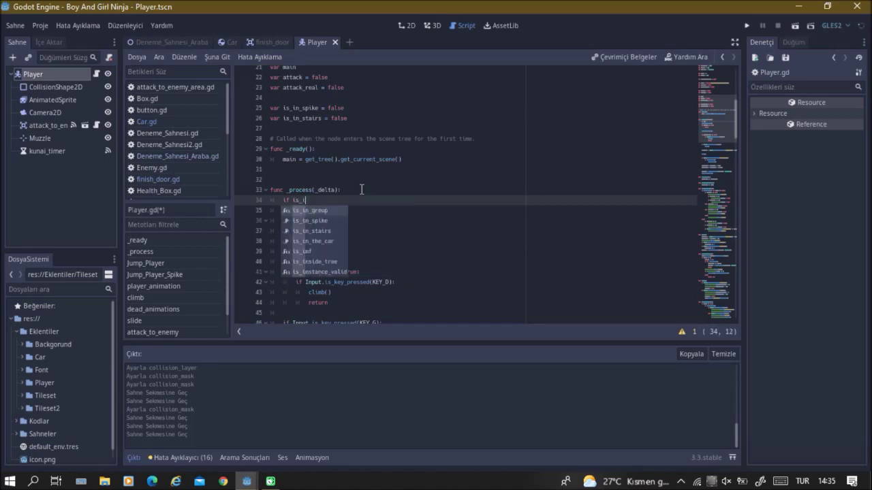
{"action": "key", "text": "Down"}
{"action": "key", "text": "Down"}
{"action": "key", "text": "Down"}
{"action": "key", "text": "Return"}
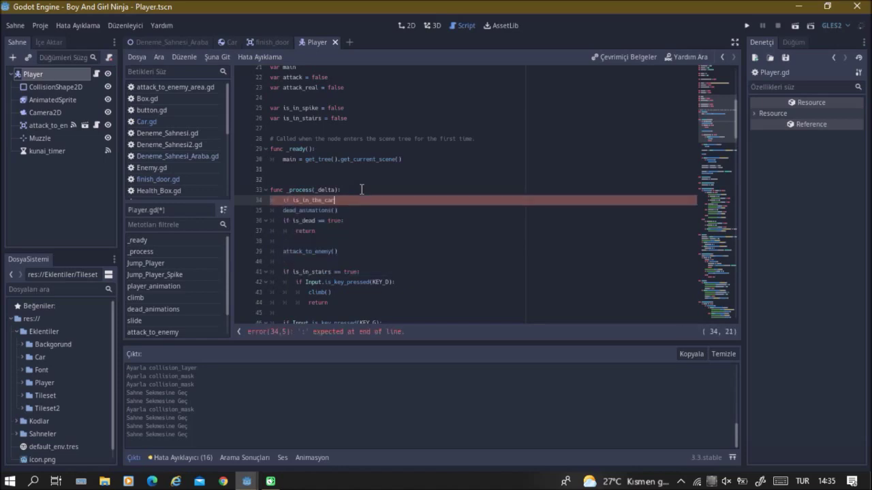
{"action": "type", "text": "== true"}
{"action": "type", "text": ":"}
{"action": "key", "text": "Return"}
Step: Inside the condition, write return and $AnimatedSprite.visible = false
{"action": "type", "text": "retur"}
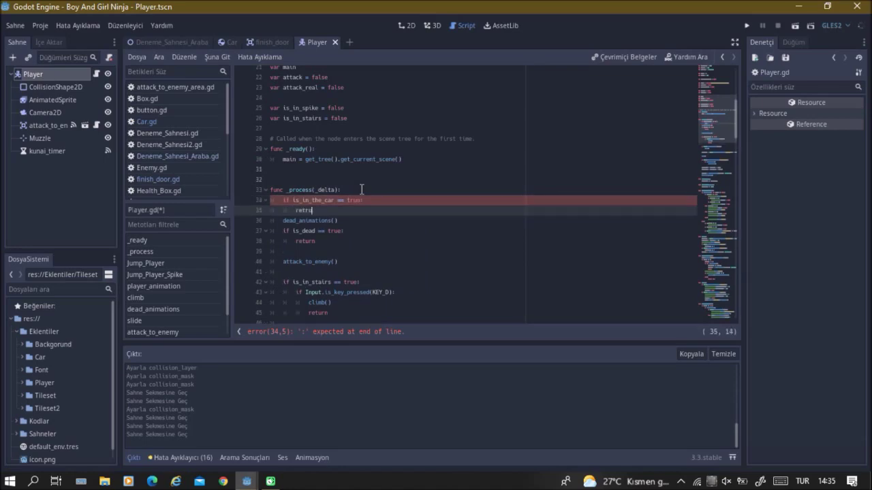
{"action": "key", "text": "BackSpace"}
{"action": "key", "text": "BackSpace"}
{"action": "type", "text": "uu"}
{"action": "key", "text": "Return"}
{"action": "key", "text": "Return"}
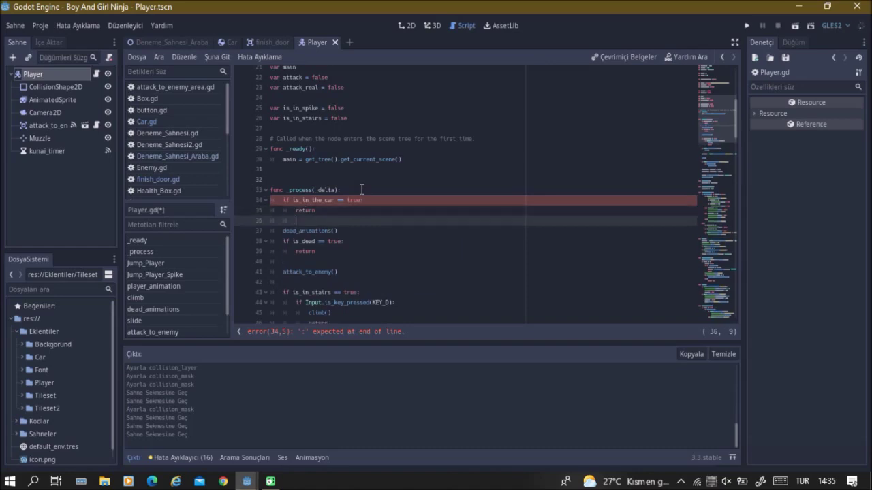
{"action": "type", "text": "$"}
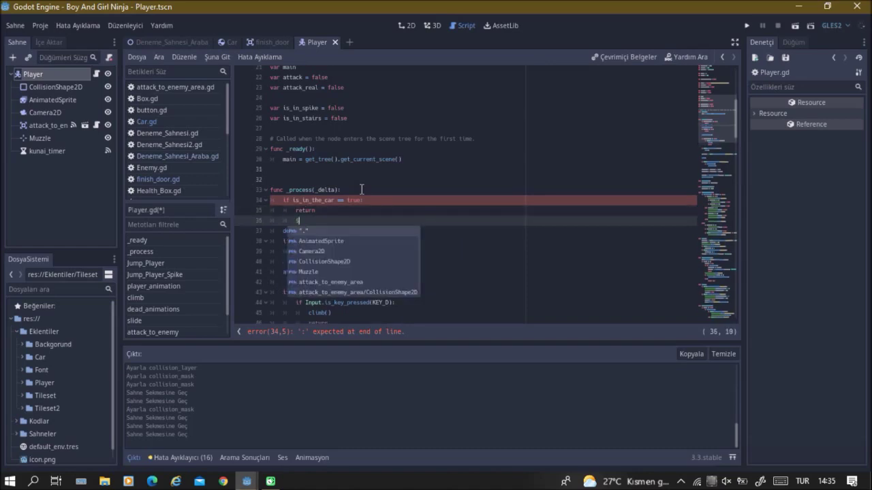
{"action": "key", "text": "Left"}
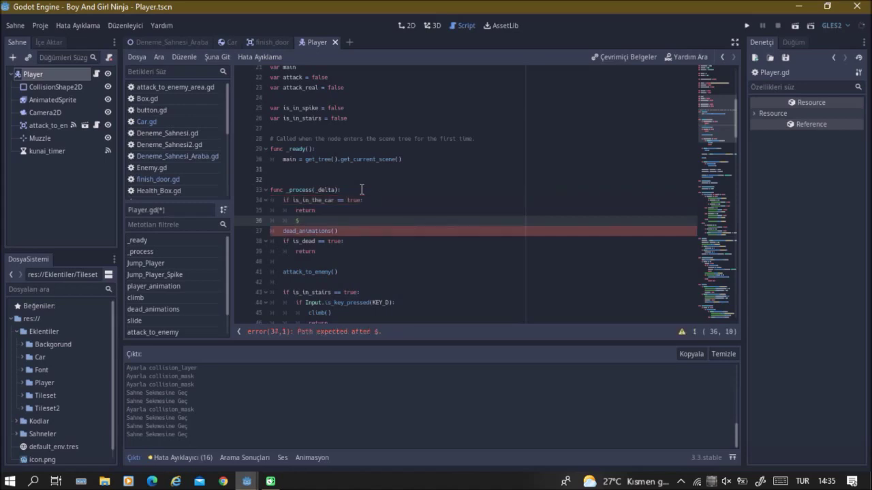
{"action": "type", "text": "A"}
{"action": "key", "text": "Return"}
{"action": "type", "text": ".vi"}
{"action": "key", "text": "Return"}
{"action": "type", "text": "als"}
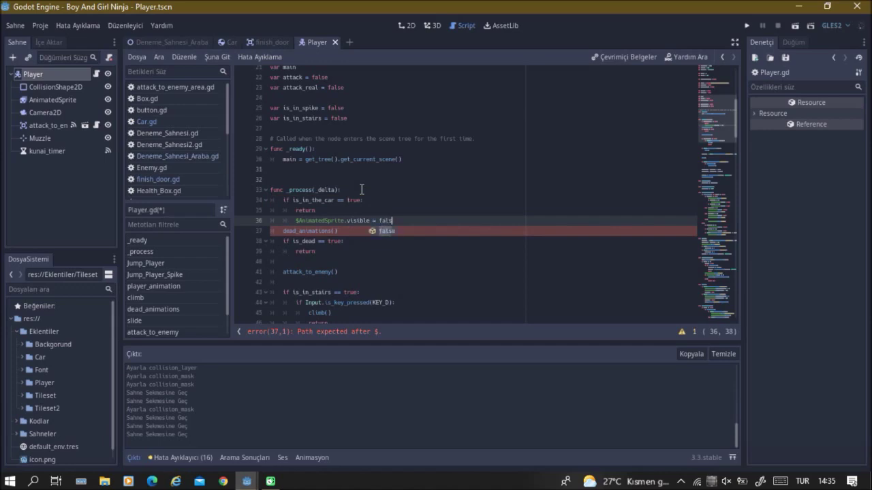
{"action": "key", "text": "Return"}
{"action": "key", "text": "Return"}
Step: Put return after the sprite line, delete the misplaced earlier return, and save Player.gd
{"action": "type", "text": "$"}
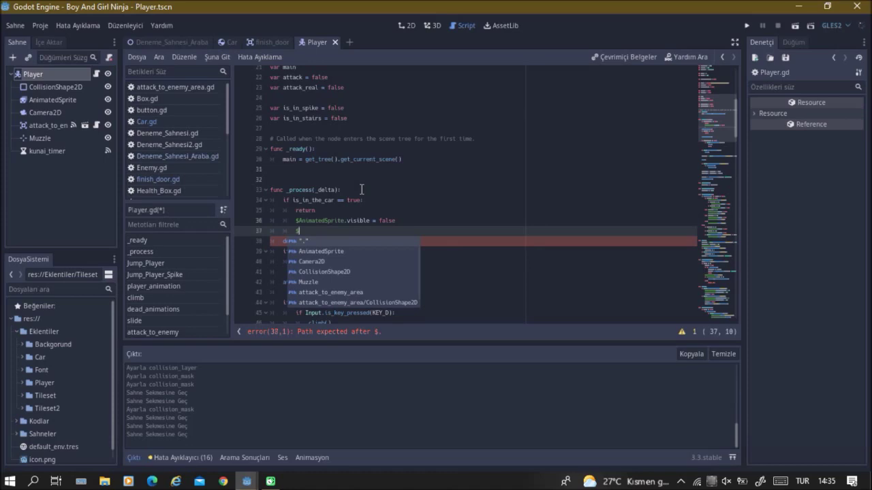
{"action": "key", "text": "BackSpace"}
{"action": "type", "text": "re"}
{"action": "key", "text": "BackSpace"}
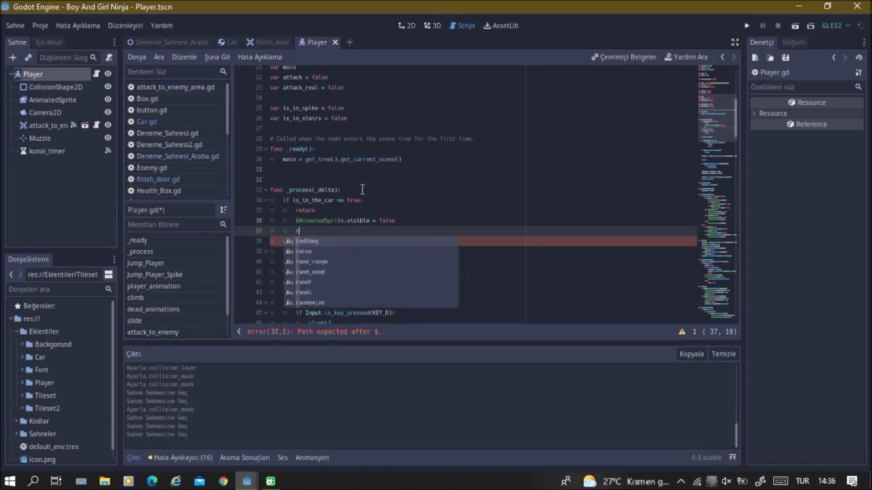
{"action": "type", "text": "et"}
{"action": "key", "text": "Return"}
{"action": "left_click_drag", "start_coordinate": [315, 211], "coordinate": [252, 209]}
{"action": "key", "text": "BackSpace"}
{"action": "key", "text": "BackSpace"}
{"action": "key", "text": "ctrl+s"}
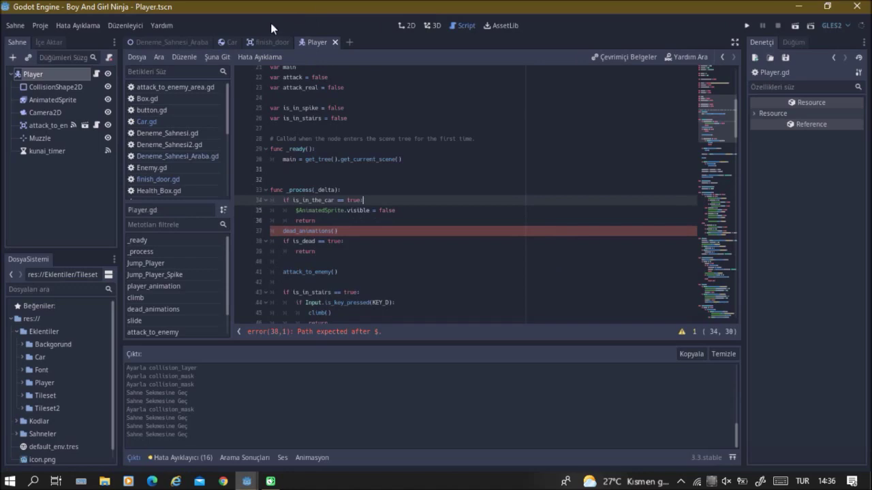
{"action": "left_click_drag", "start_coordinate": [269, 42], "coordinate": [218, 45]}
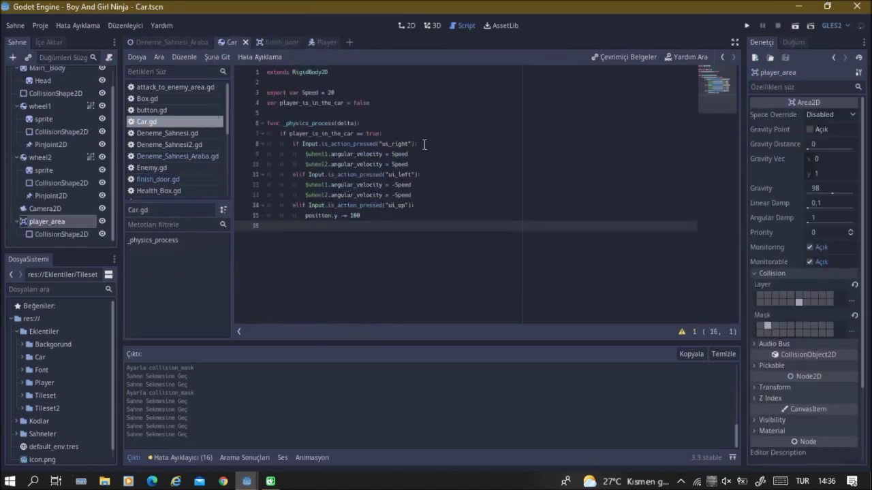
Step: Connect the player_area's body_entered signal to the Car script
{"action": "left_click", "coordinate": [359, 113]}
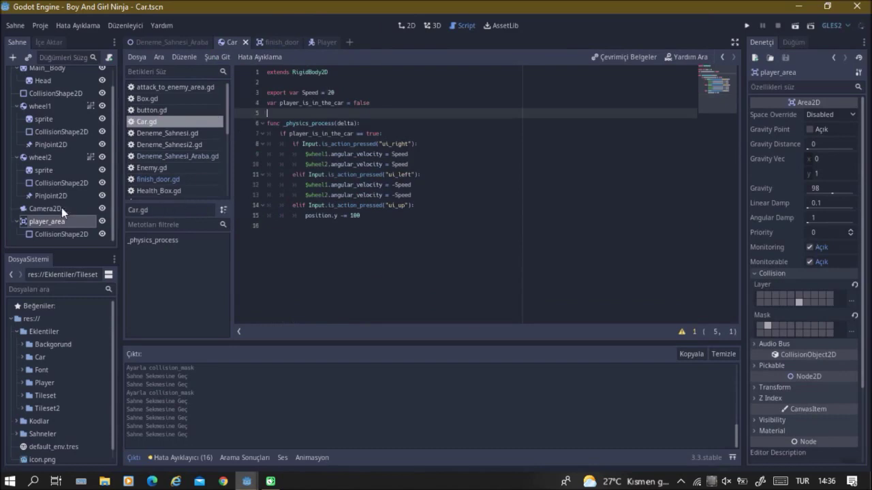
{"action": "left_click", "coordinate": [790, 42]}
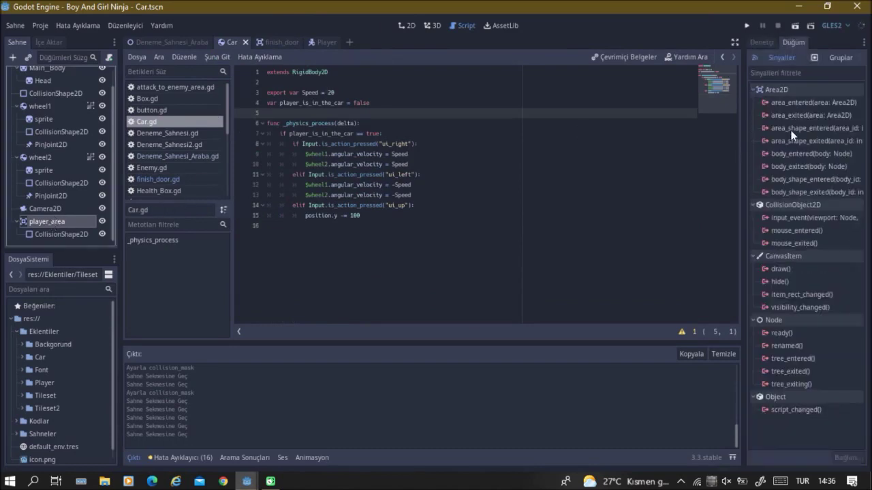
{"action": "double_click", "coordinate": [783, 154]}
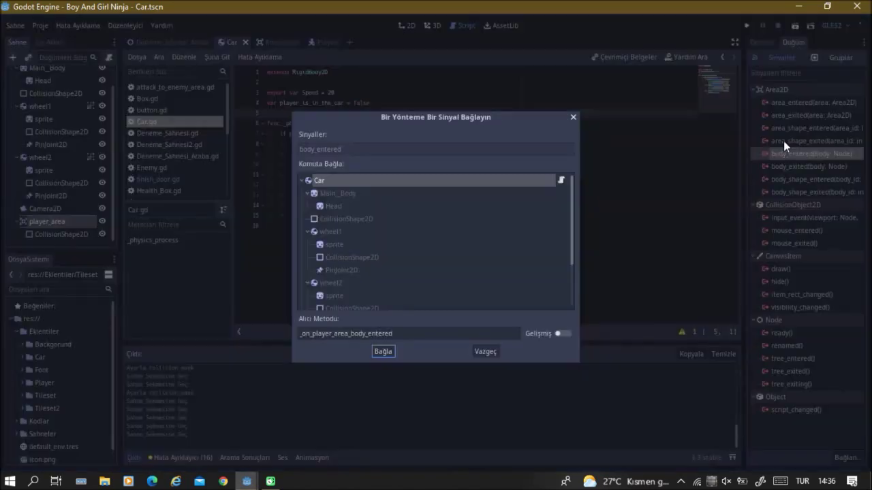
{"action": "left_click", "coordinate": [383, 352]}
Step: Replace the handler's pass line with the condition if body.name == "Player":
{"action": "left_click_drag", "start_coordinate": [388, 257], "coordinate": [276, 256]}
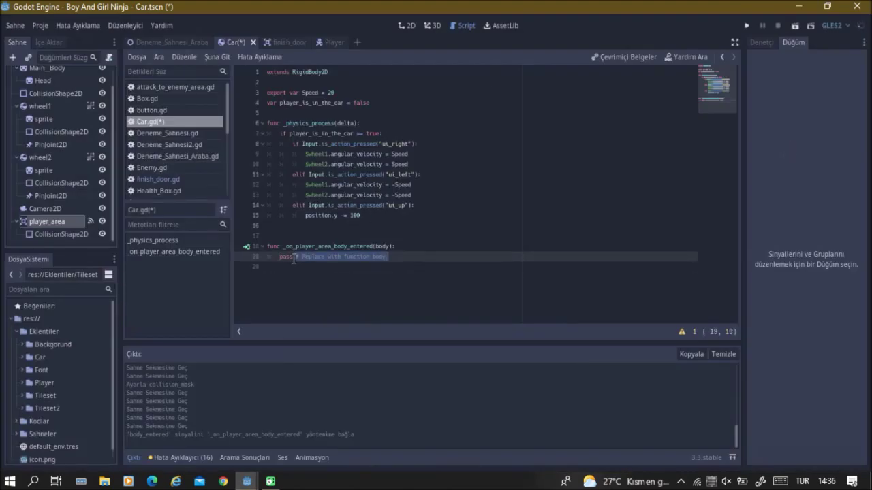
{"action": "type", "text": "body.name== \""}
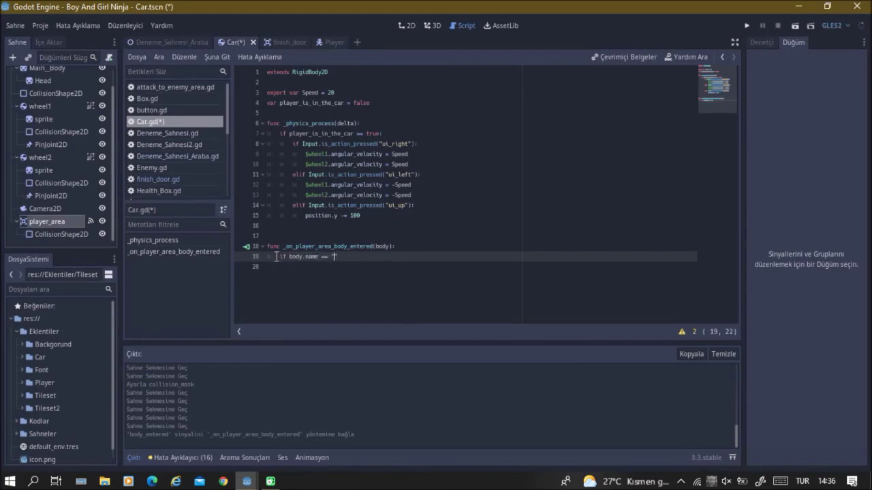
{"action": "type", "text": "Player"}
{"action": "key", "text": "Down"}
{"action": "key", "text": "Up"}
{"action": "key", "text": "End"}
{"action": "type", "text": ":"}
Step: Under the condition, set body.is_in_the_car and player_is_in_the_car to true, then save Car.gd
{"action": "key", "text": "Return"}
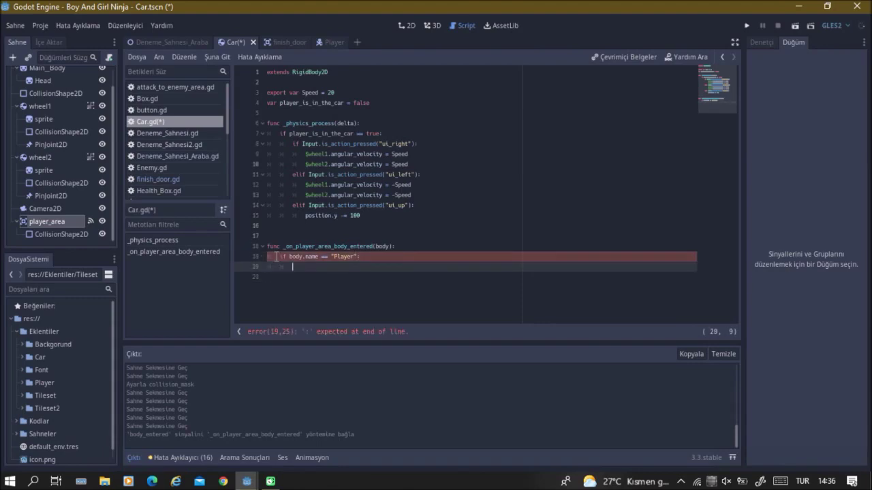
{"action": "type", "text": "body.is_i"}
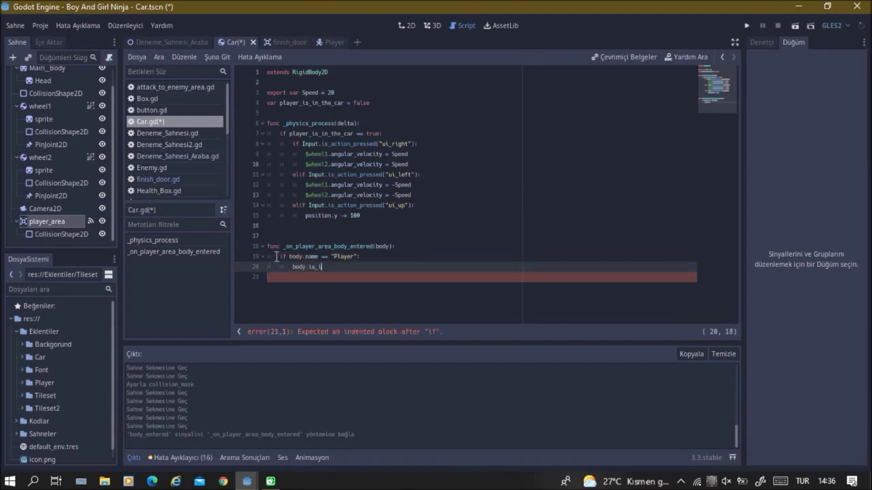
{"action": "type", "text": "n_the"}
{"action": "type", "text": "_car"}
{"action": "type", "text": " = true"}
{"action": "key", "text": "Return"}
{"action": "type", "text": "pl"}
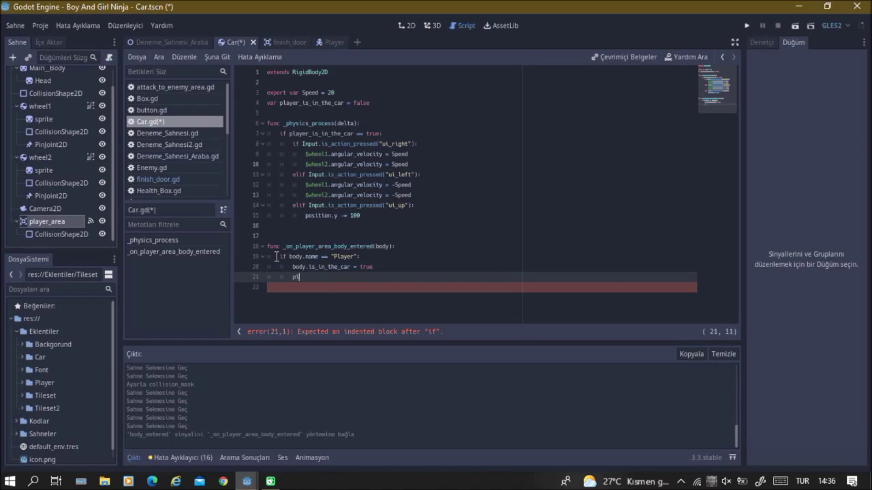
{"action": "key", "text": "Return"}
{"action": "type", "text": "= true"}
{"action": "key", "text": "ctrl+s"}
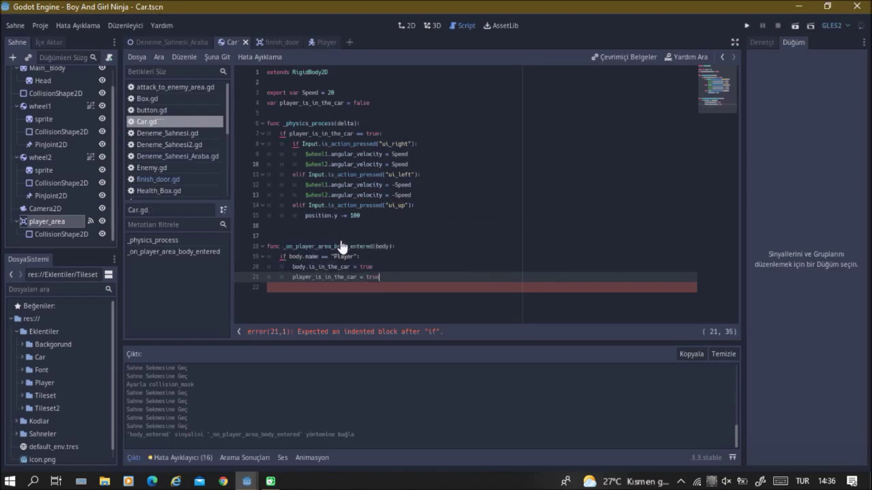
{"action": "left_click", "coordinate": [383, 217]}
Step: Add elif Input.is_action_pressed("ui_down"): after the ui_up branch, setting player_is_in_the_car = false
{"action": "key", "text": "Return"}
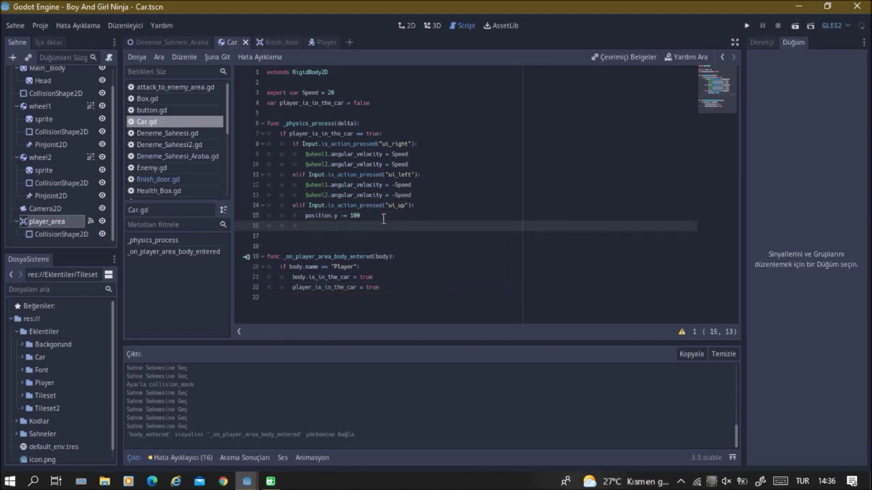
{"action": "type", "text": "elif I"}
{"action": "type", "text": "npu"}
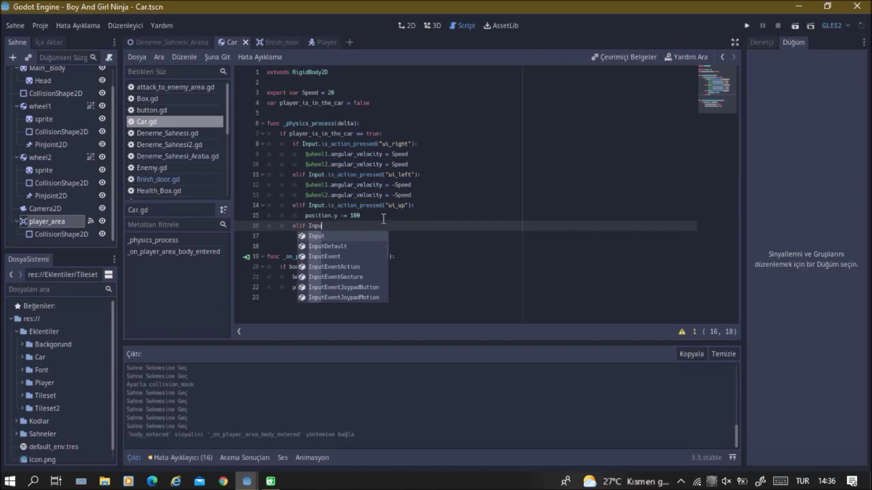
{"action": "type", "text": "t.is"}
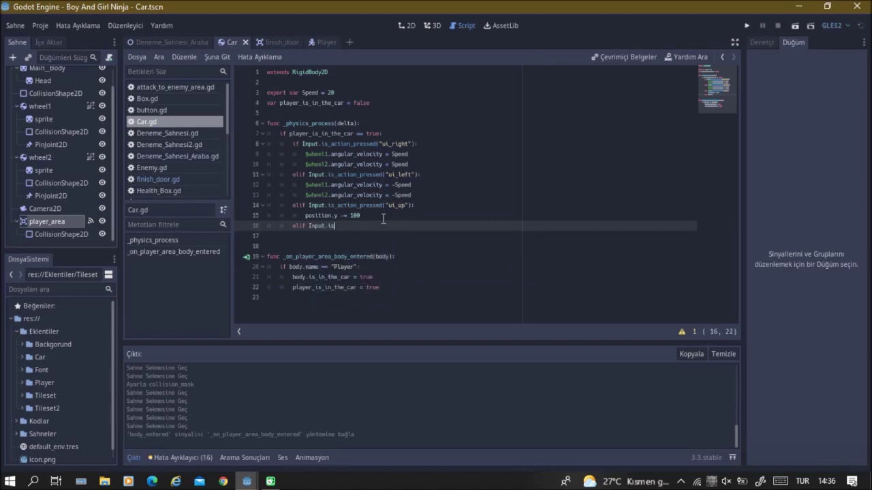
{"action": "type", "text": "_a"}
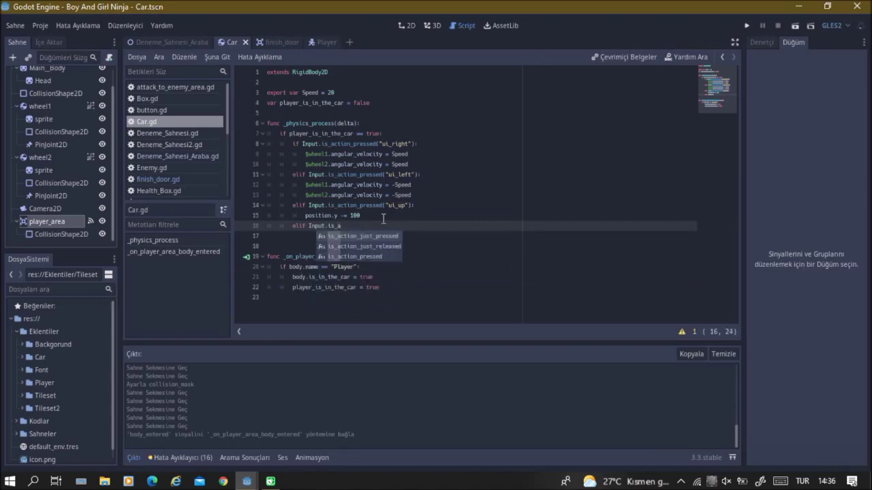
{"action": "key", "text": "Return"}
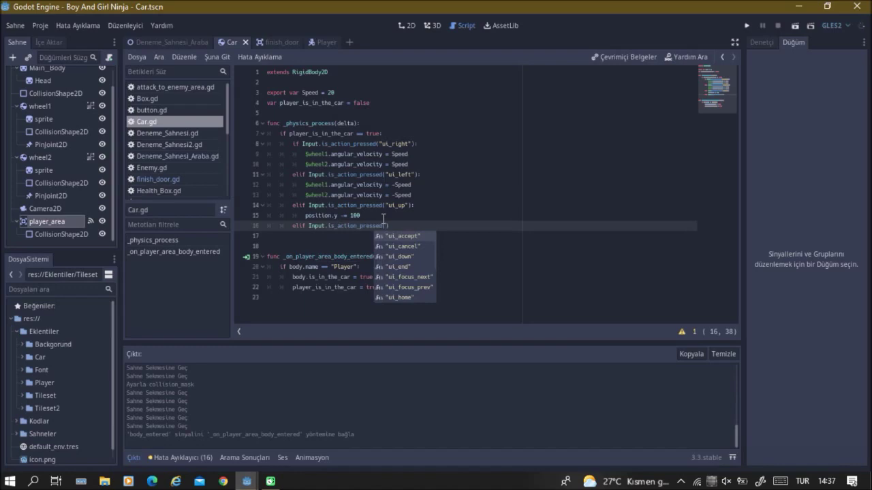
{"action": "key", "text": "Down"}
{"action": "key", "text": "Down"}
{"action": "key", "text": "Return"}
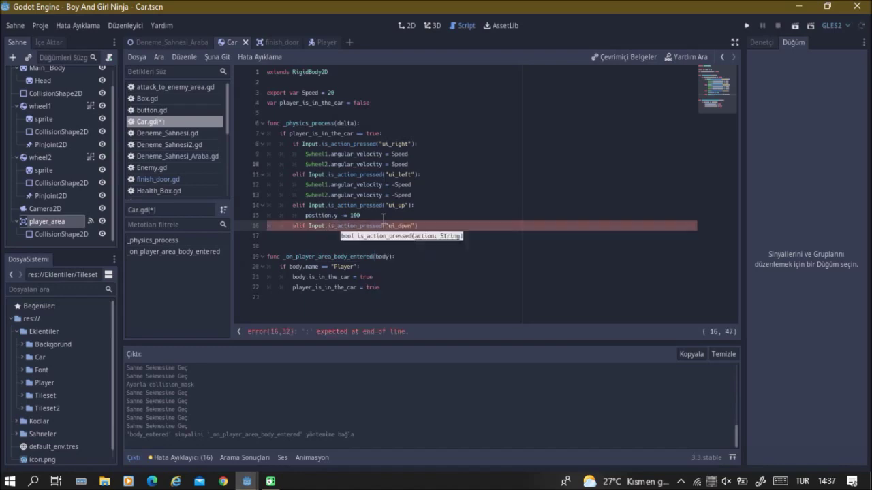
{"action": "type", "text": ":"}
{"action": "key", "text": "Return"}
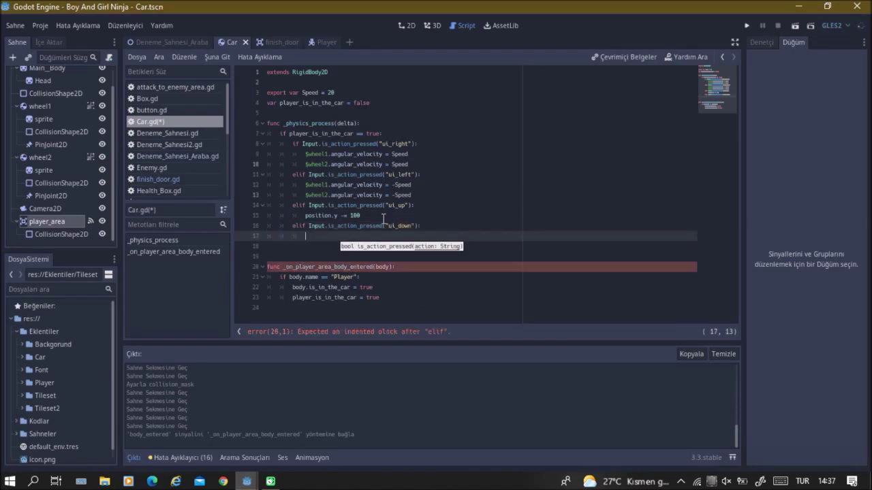
{"action": "type", "text": "pl"}
{"action": "key", "text": "Return"}
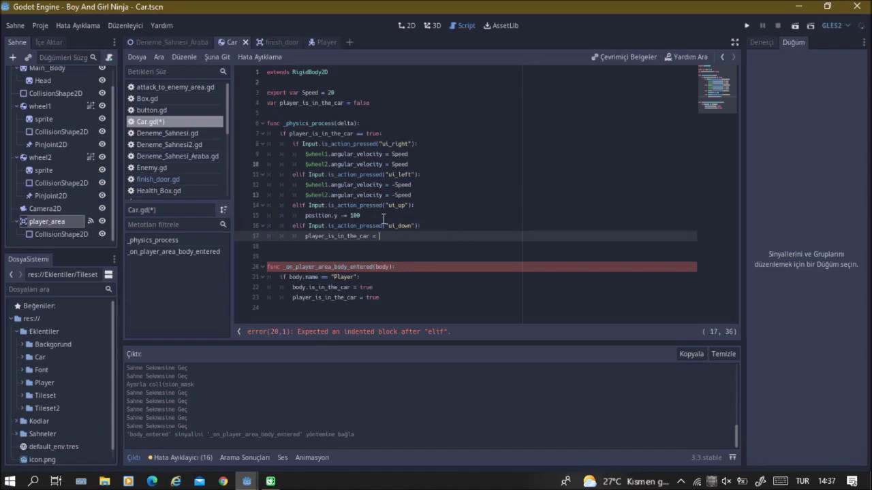
{"action": "type", "text": "alse"}
{"action": "left_click", "coordinate": [391, 102]}
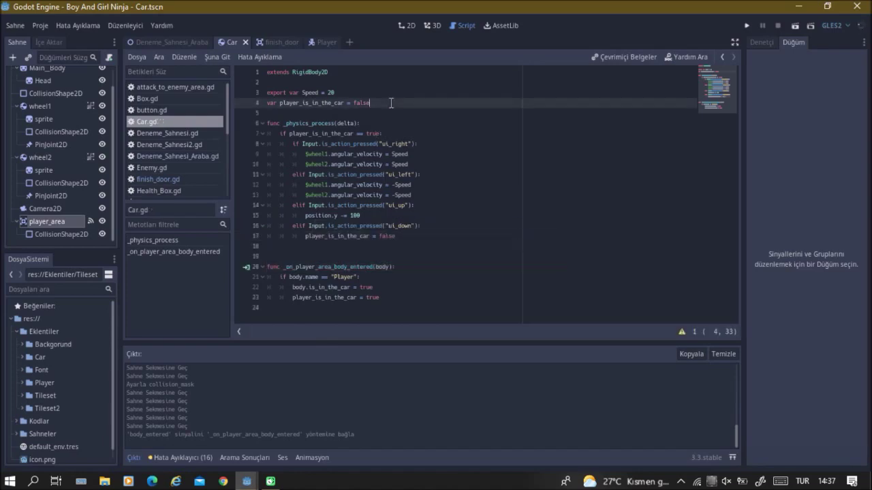
Step: On line 18, add get_tree().get_current_scene().get_node("Player").is_in_the_car = false and save
{"action": "key", "text": "Return"}
{"action": "type", "text": "self"}
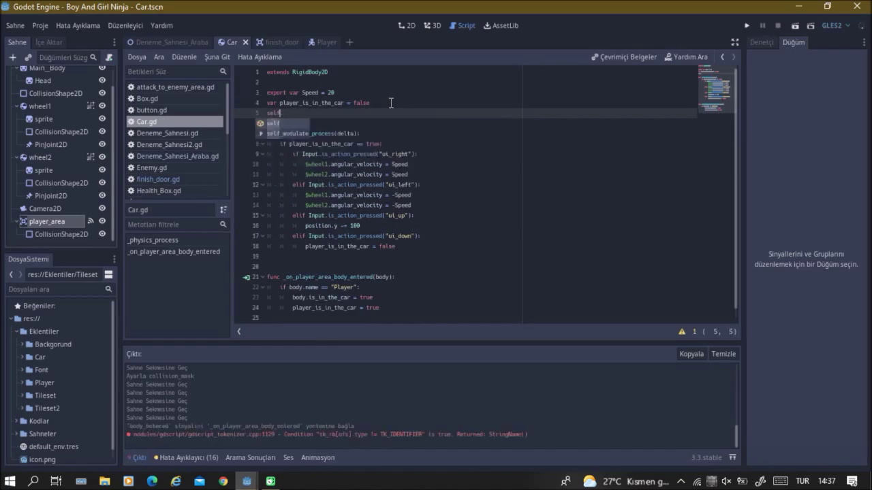
{"action": "key", "text": "BackSpace"}
{"action": "key", "text": "BackSpace"}
{"action": "left_click", "coordinate": [441, 243]}
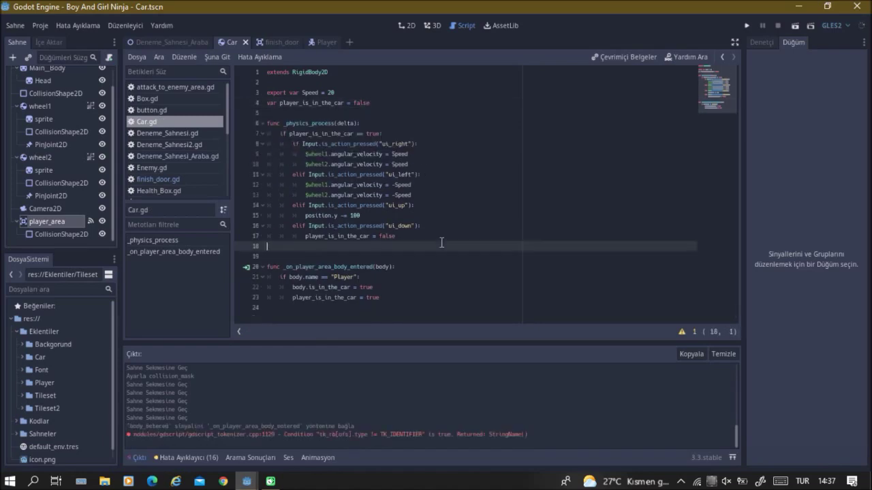
{"action": "key", "text": "Tab"}
{"action": "key", "text": "Tab"}
{"action": "key", "text": "Tab"}
{"action": "type", "text": "get"}
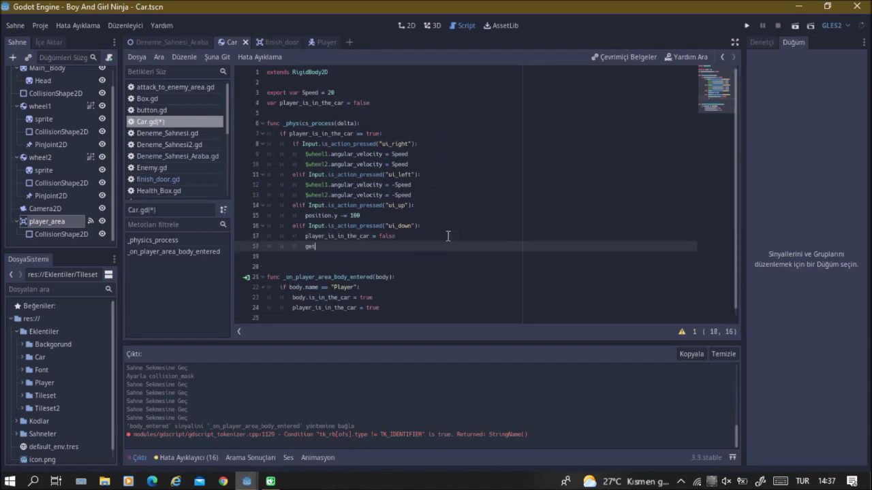
{"action": "type", "text": "_tr"}
{"action": "type", "text": "e"}
{"action": "type", "text": "e().get"}
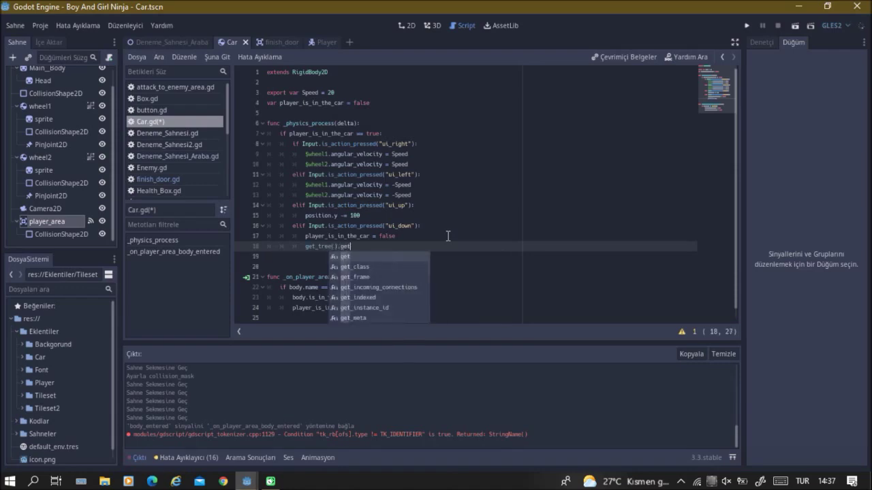
{"action": "key", "text": "Down"}
{"action": "key", "text": "Down"}
{"action": "type", "text": "_current_scene"}
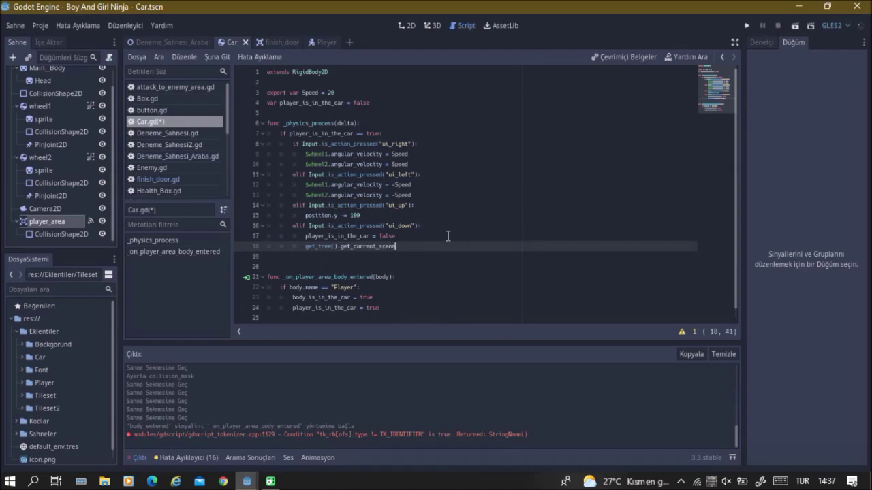
{"action": "type", "text": "().get_node(\"P"}
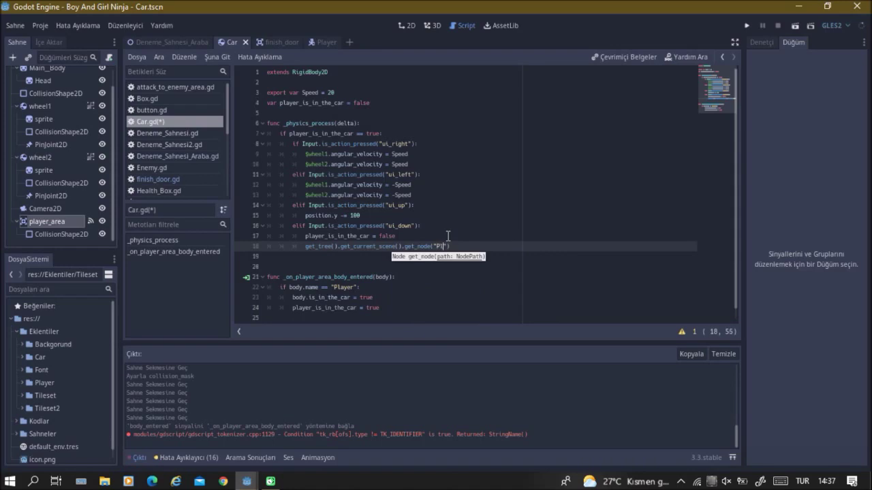
{"action": "type", "text": "layer\")"}
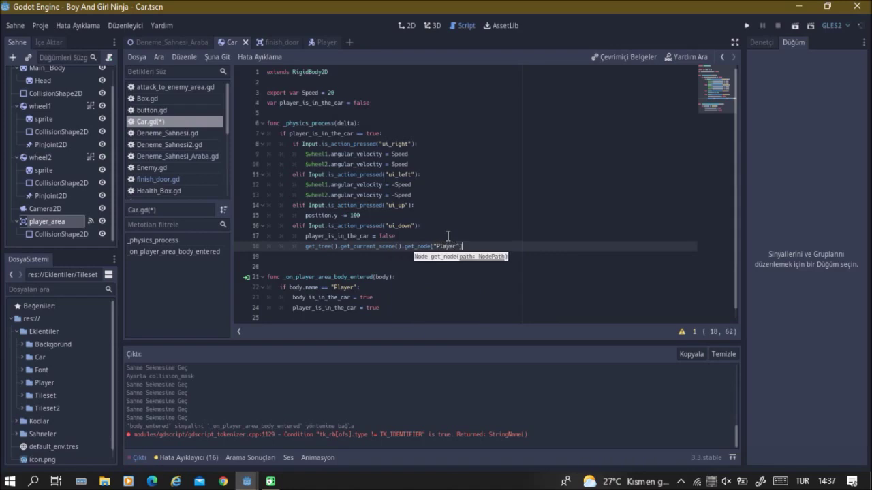
{"action": "type", "text": ".is_in"}
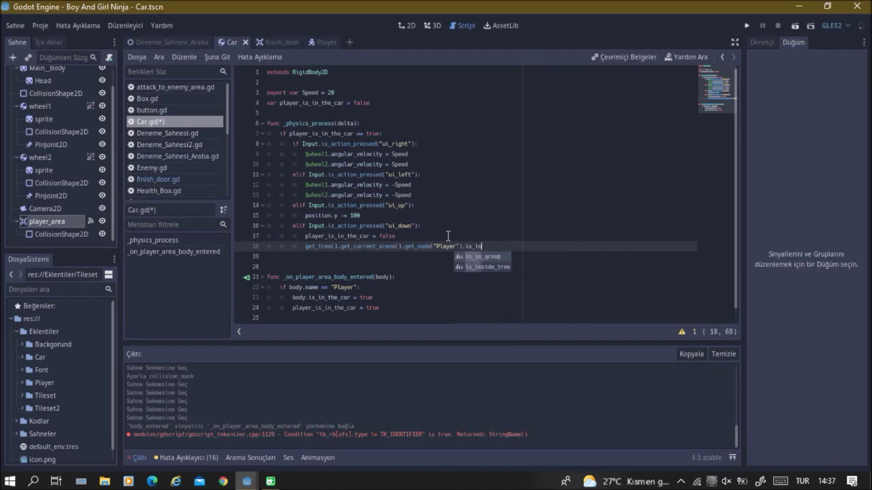
{"action": "type", "text": "_the_car = "}
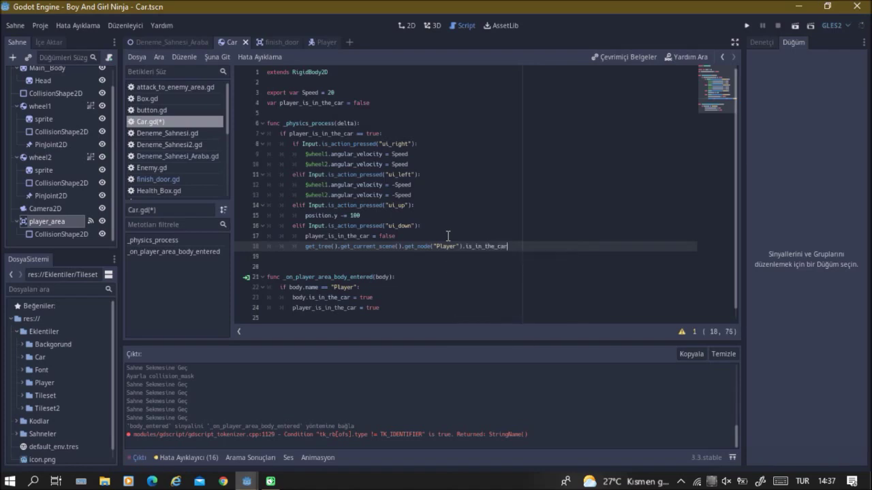
{"action": "type", "text": "false"}
{"action": "key", "text": "ctrl+s"}
Step: Switch to the Player scene and select its CollisionShape2D node
{"action": "left_click", "coordinate": [512, 239]}
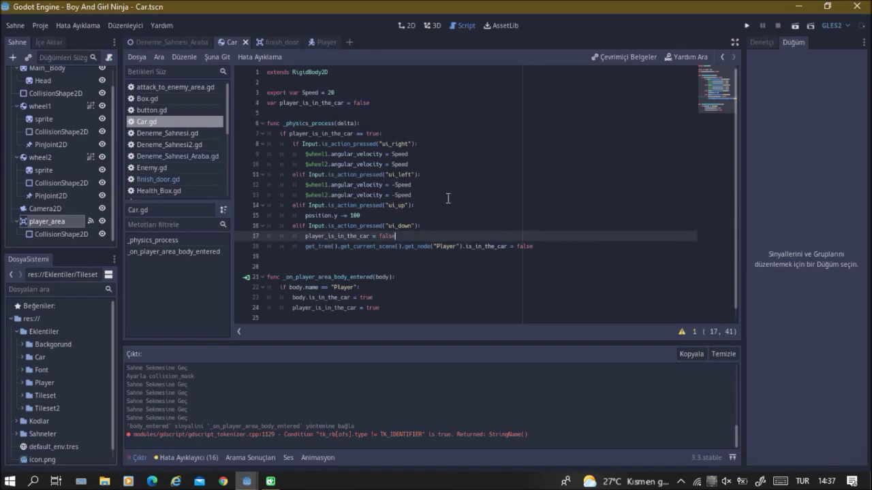
{"action": "left_click", "coordinate": [551, 246]}
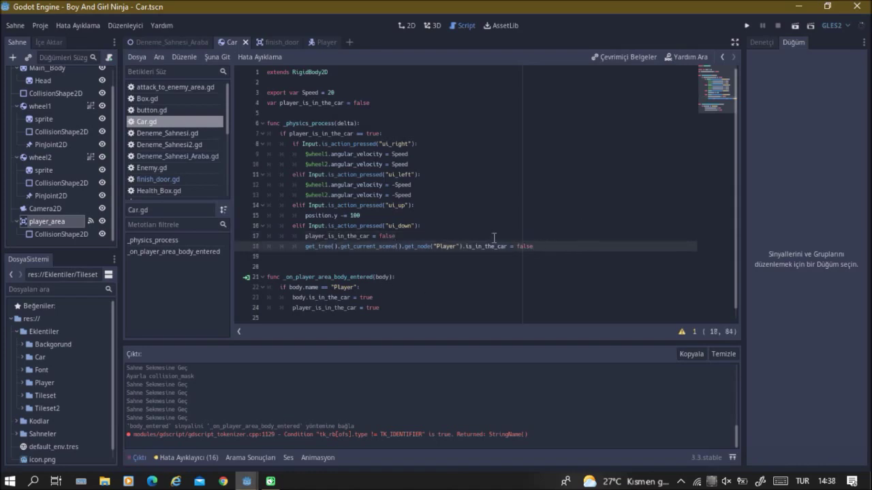
{"action": "left_click", "coordinate": [459, 229]}
{"action": "left_click", "coordinate": [264, 43]}
{"action": "left_click", "coordinate": [225, 43]}
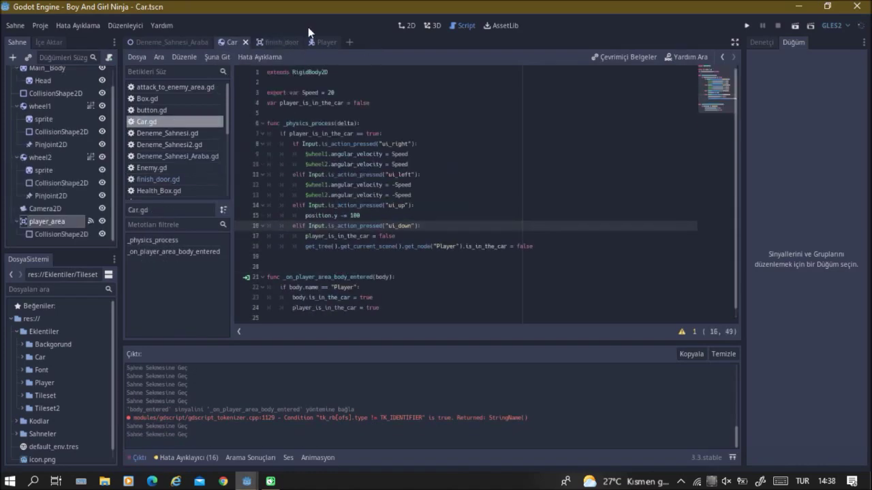
{"action": "left_click", "coordinate": [315, 42]}
{"action": "left_click", "coordinate": [44, 87]}
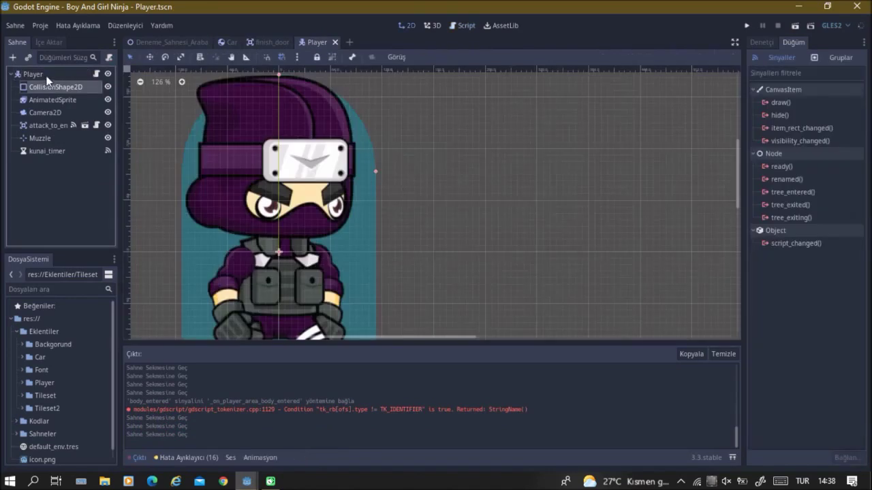
Step: In Player.gd, add $CollisionShape2D.disabled = true below the sprite-hiding line and save
{"action": "left_click", "coordinate": [95, 72]}
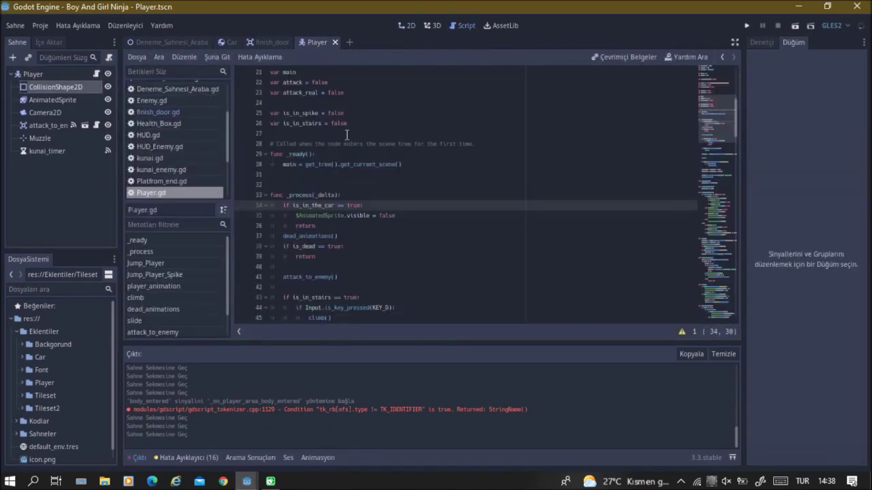
{"action": "left_click", "coordinate": [413, 216]}
{"action": "key", "text": "Return"}
{"action": "type", "text": "$"}
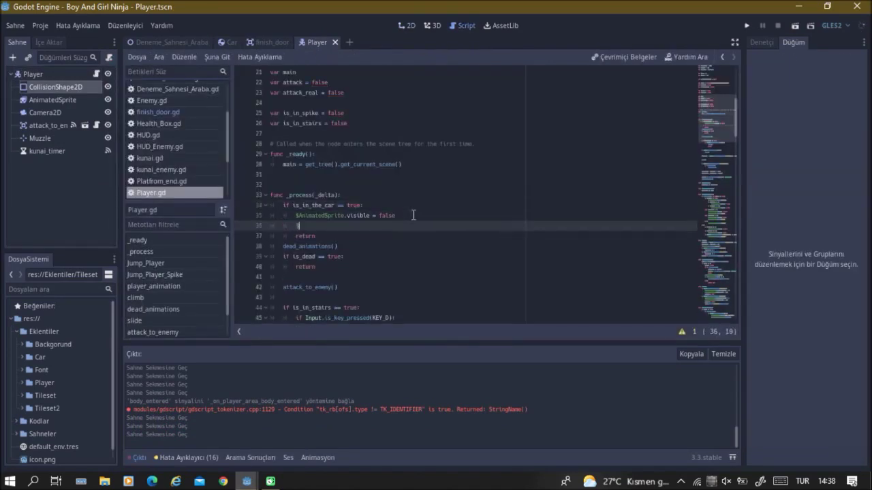
{"action": "key", "text": "Down"}
{"action": "key", "text": "Down"}
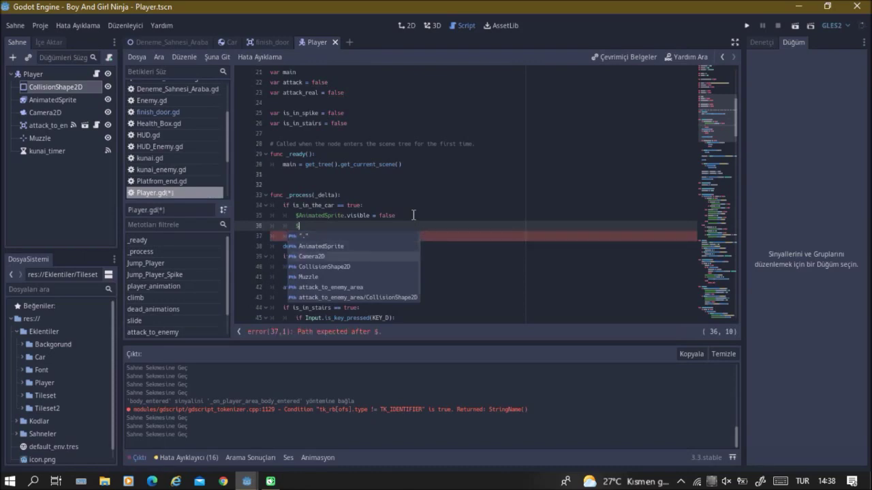
{"action": "key", "text": "Down"}
{"action": "key", "text": "Return"}
{"action": "type", "text": ".di"}
{"action": "key", "text": "Return"}
{"action": "type", "text": "true"}
{"action": "key", "text": "ctrl+s"}
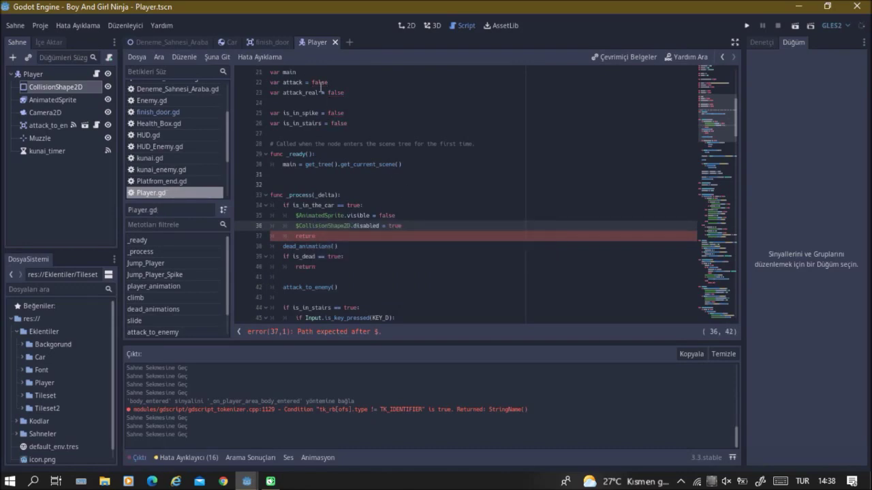
Step: Copy the CollisionShape2D name from Player.gd and finish Car.gd line 18 with false
{"action": "left_click", "coordinate": [274, 43]}
{"action": "left_click", "coordinate": [216, 41]}
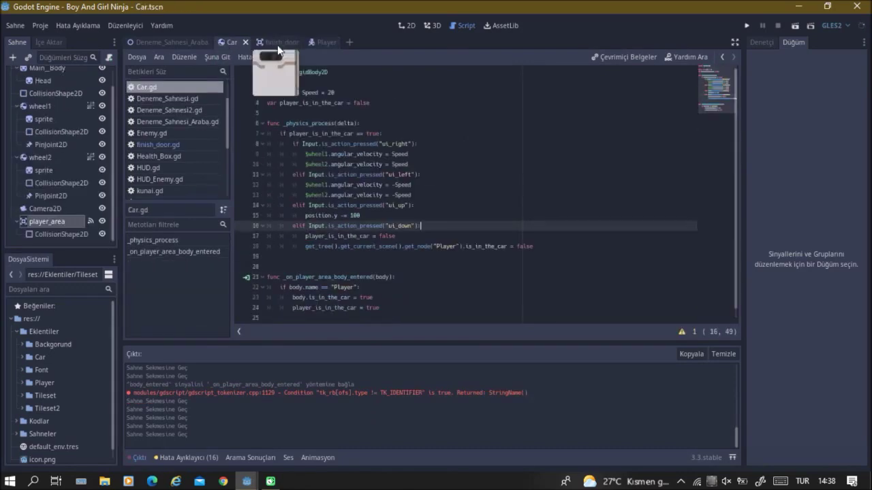
{"action": "left_click", "coordinate": [314, 39]}
{"action": "left_click_drag", "start_coordinate": [351, 226], "coordinate": [297, 226]}
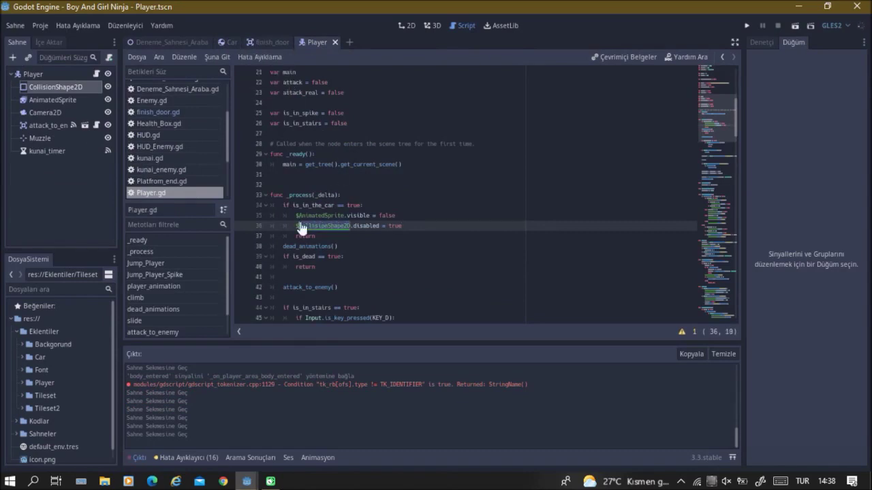
{"action": "left_click", "coordinate": [260, 41]}
{"action": "left_click", "coordinate": [233, 44]}
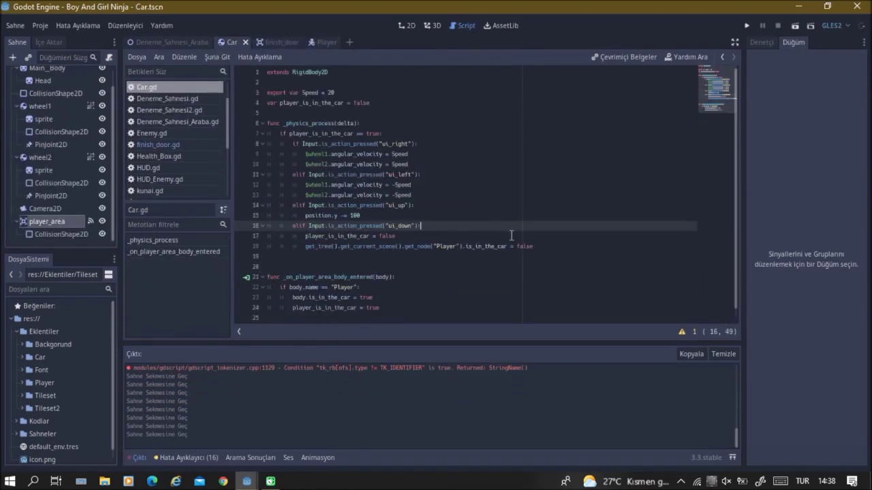
{"action": "left_click", "coordinate": [547, 246]}
{"action": "type", "text": "se"}
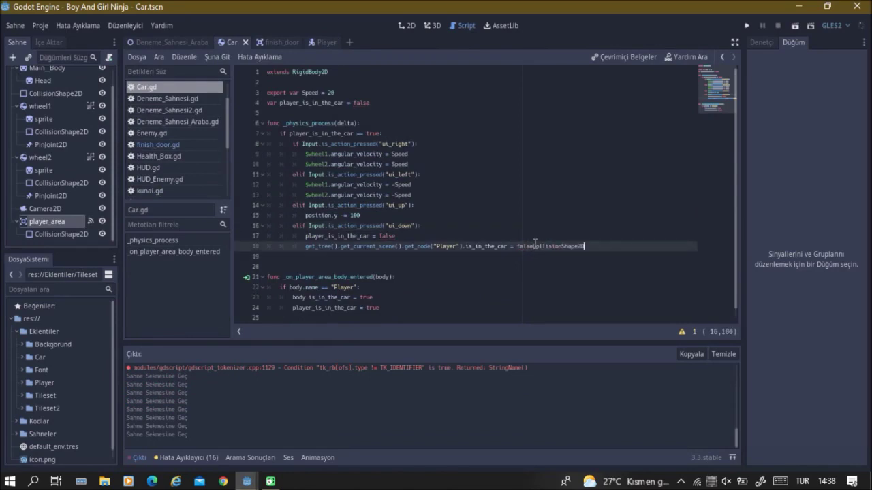
Step: Add line 19: get_node("Player").get_node("CollisionShape2D").disabled = false, then save Car.gd
{"action": "left_click_drag", "start_coordinate": [305, 245], "coordinate": [463, 245]}
{"action": "key", "text": "ctrl+c"}
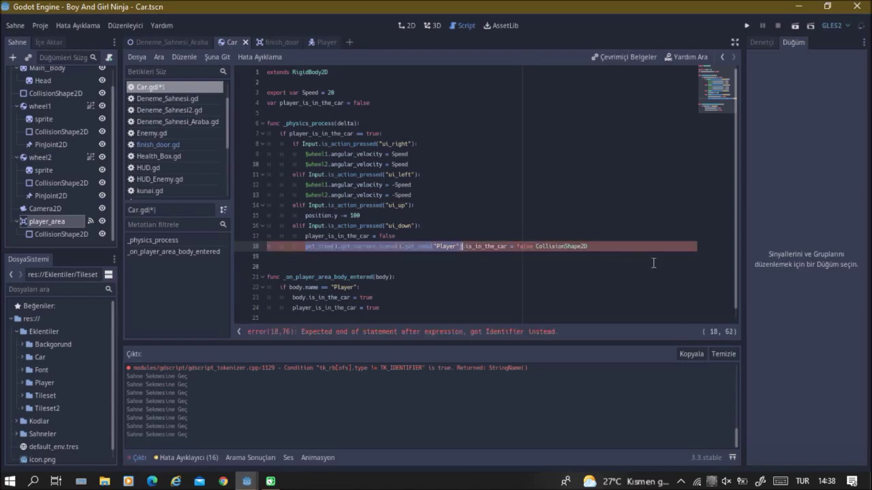
{"action": "left_click", "coordinate": [674, 246]}
{"action": "key", "text": "Return"}
{"action": "key", "text": "ctrl+v"}
{"action": "type", "text": ".get_node"}
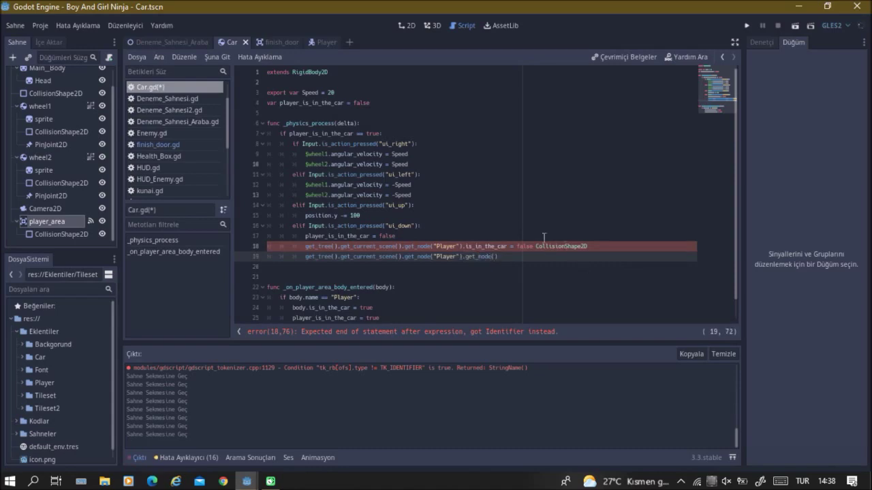
{"action": "left_click_drag", "start_coordinate": [536, 246], "coordinate": [600, 243]}
{"action": "key", "text": "ctrl+c"}
{"action": "key", "text": "BackSpace"}
{"action": "key", "text": "BackSpace"}
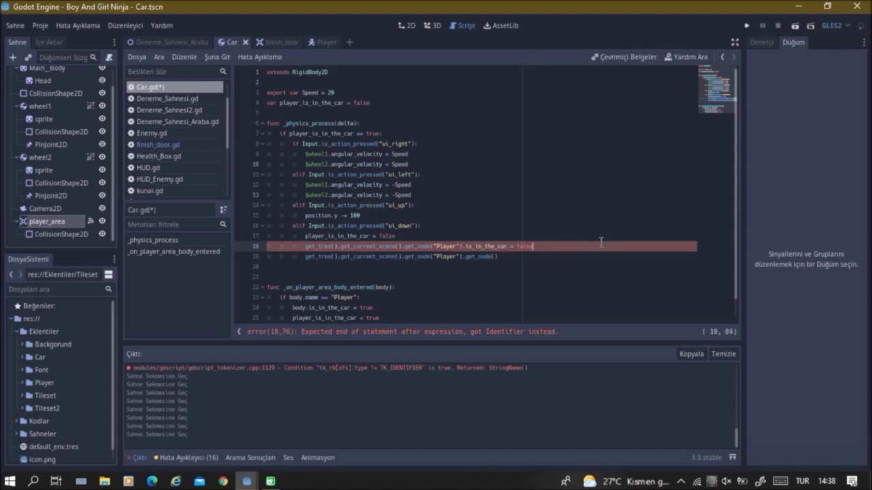
{"action": "left_click", "coordinate": [495, 256]}
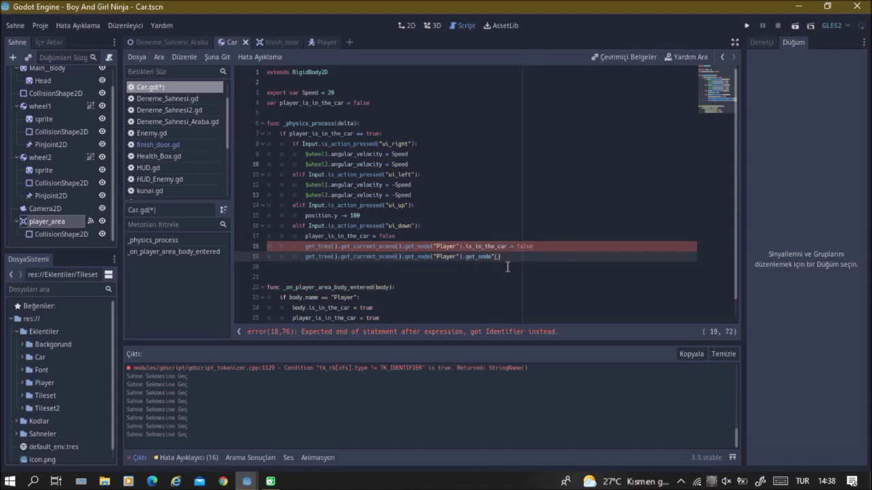
{"action": "type", "text": "\"\""}
{"action": "key", "text": "ctrl+v"}
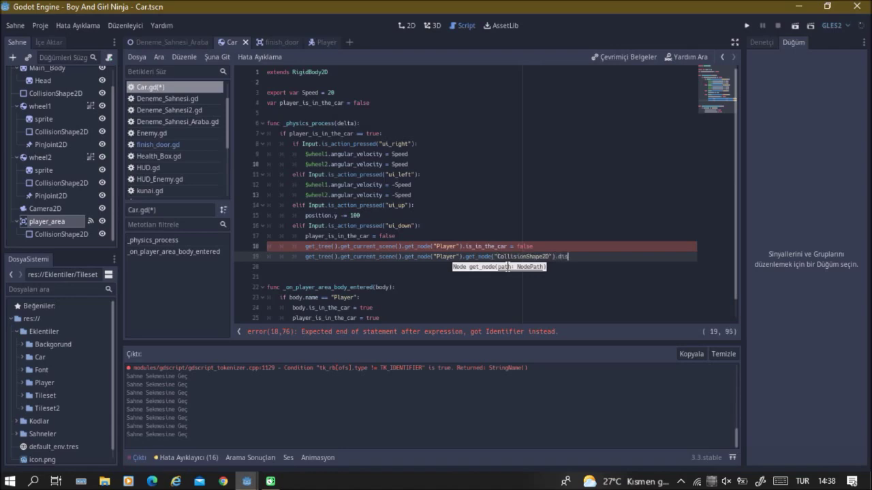
{"action": "type", "text": "abled = false"}
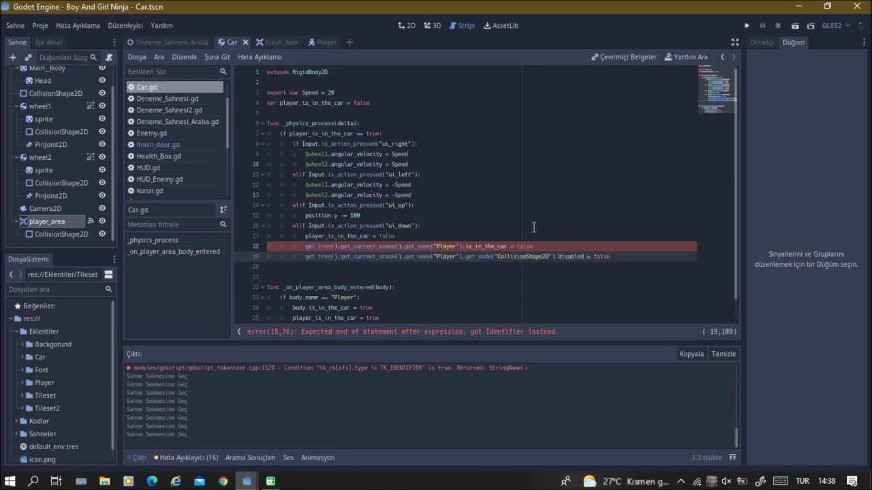
{"action": "left_click", "coordinate": [575, 235]}
{"action": "key", "text": "ctrl+s"}
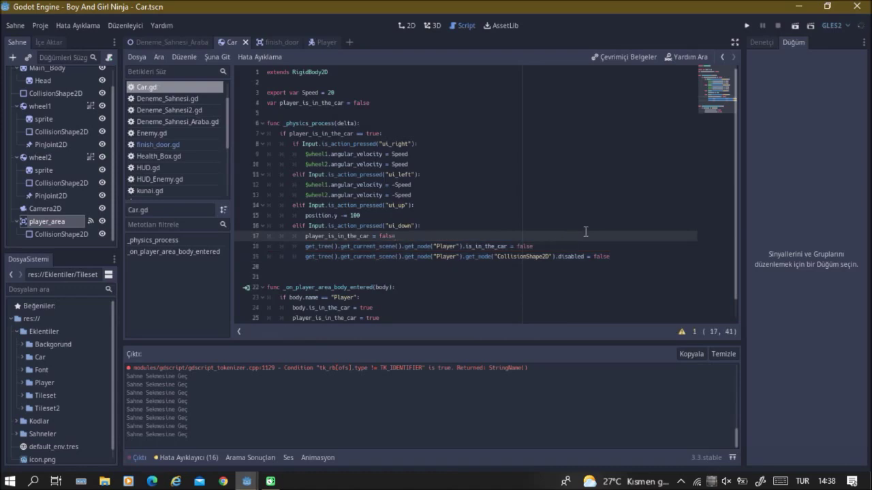
Step: Duplicate the collision line onto line 20
{"action": "left_click_drag", "start_coordinate": [305, 257], "coordinate": [635, 257]}
{"action": "key", "text": "ctrl+c"}
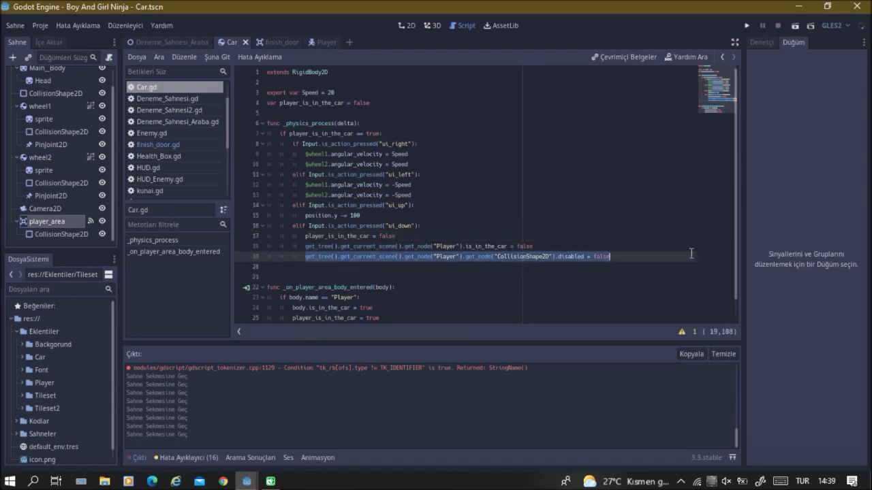
{"action": "left_click", "coordinate": [634, 252]}
{"action": "left_click", "coordinate": [616, 265]}
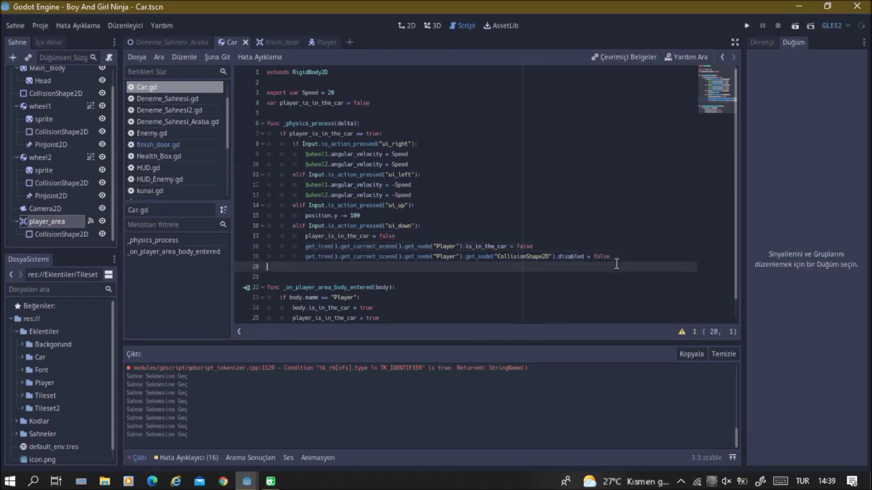
{"action": "key", "text": "ctrl+v"}
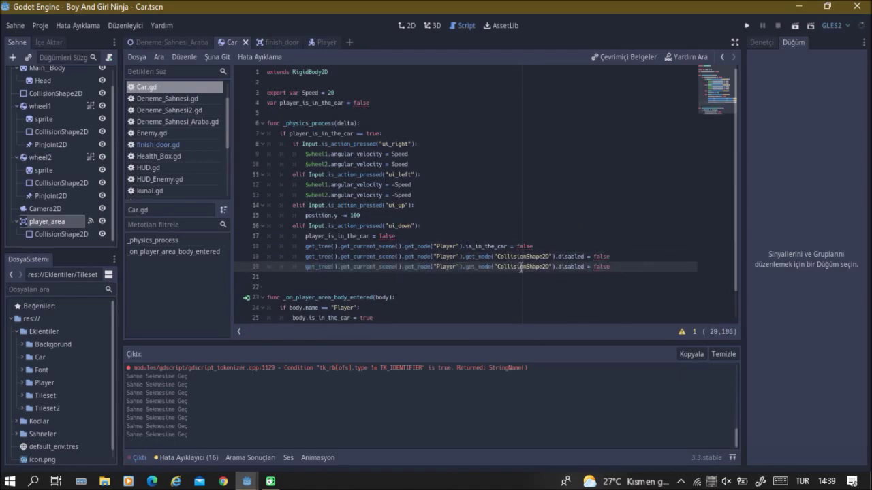
Step: Change line 20 to get_node("AnimatedSprite").visible = true and save Car.gd
{"action": "left_click_drag", "start_coordinate": [551, 267], "coordinate": [497, 267]}
{"action": "type", "text": "Animate"}
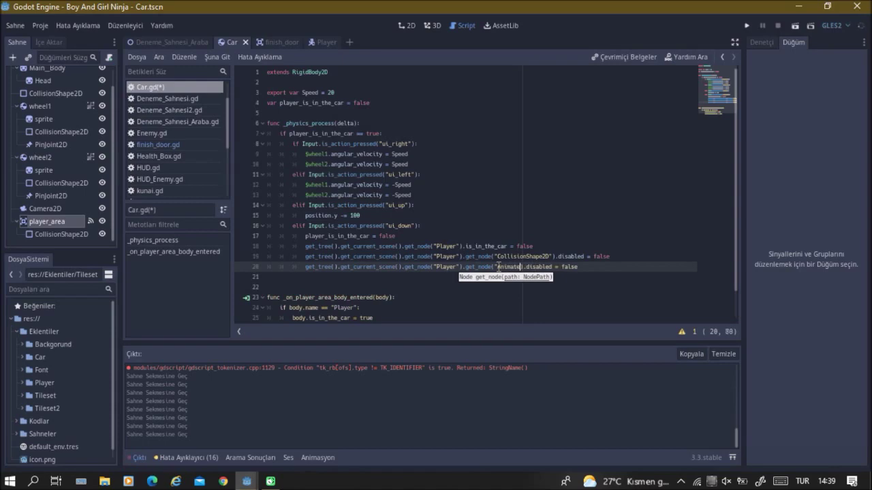
{"action": "type", "text": "dS"}
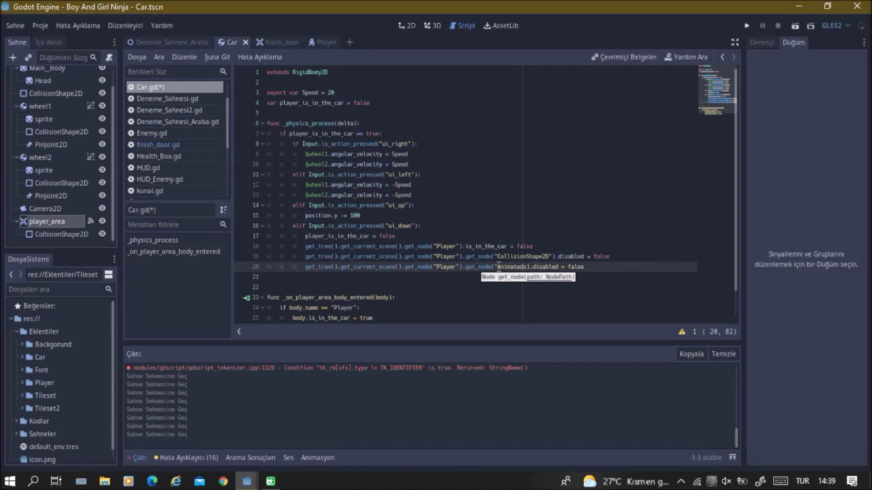
{"action": "type", "text": "prite\""}
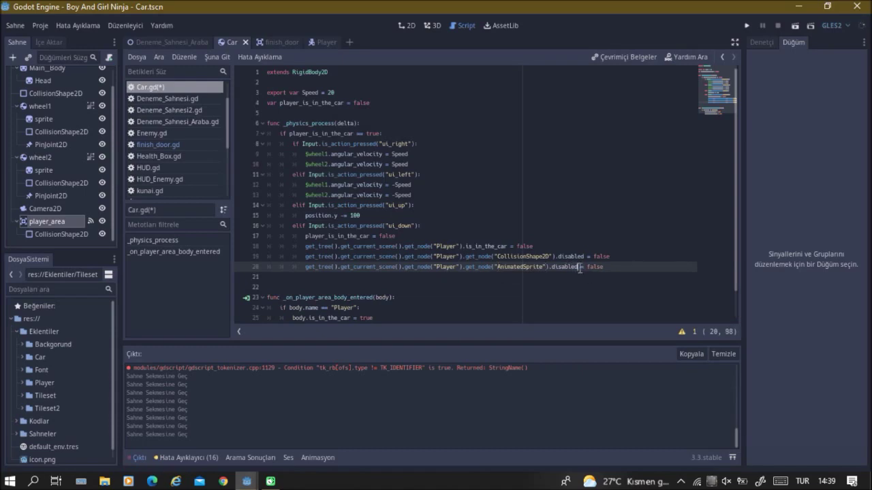
{"action": "left_click_drag", "start_coordinate": [579, 267], "coordinate": [552, 266]}
{"action": "type", "text": "visible"}
{"action": "left_click", "coordinate": [613, 270]}
{"action": "type", "text": "ue"}
{"action": "type", "text": "s"}
{"action": "key", "text": "ctrl+s"}
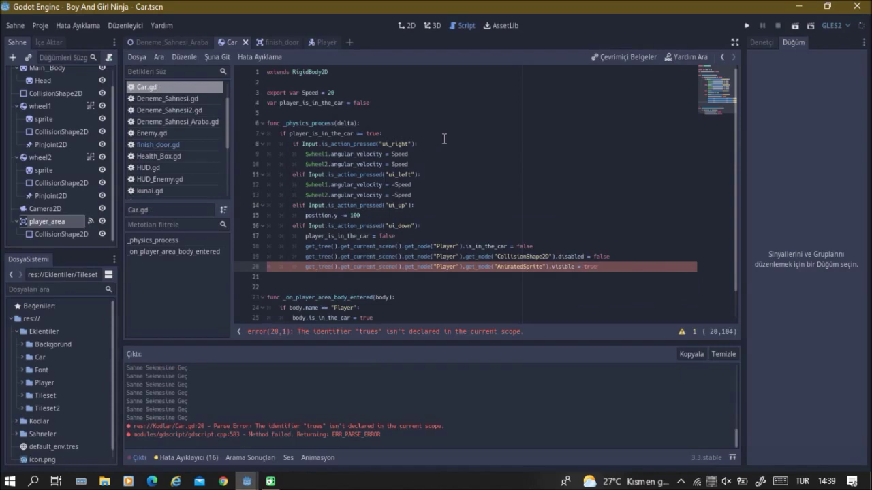
Step: Check node names in the Player script, return to Car.gd, and run the game with F5
{"action": "left_click", "coordinate": [276, 42]}
{"action": "left_click", "coordinate": [317, 42]}
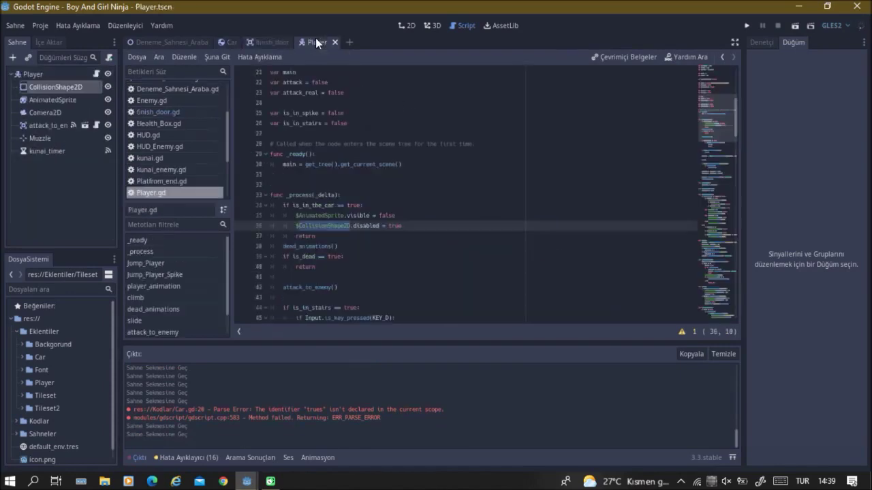
{"action": "left_click", "coordinate": [262, 41]}
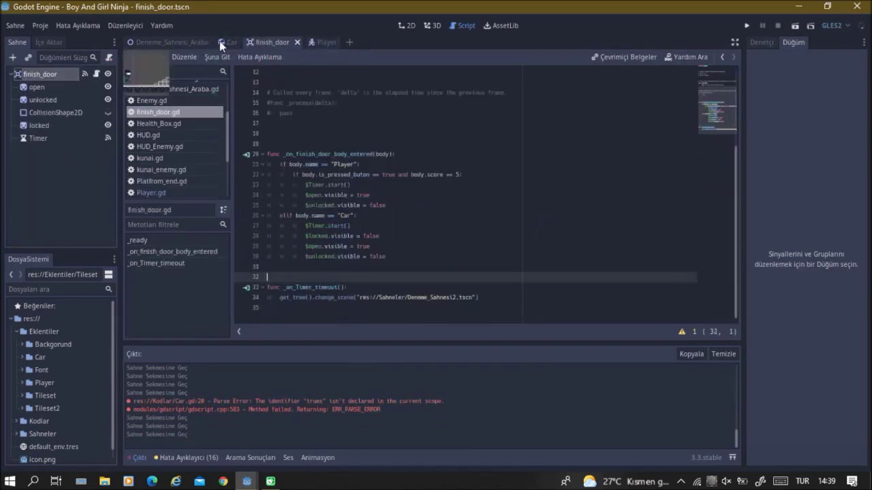
{"action": "left_click", "coordinate": [228, 43]}
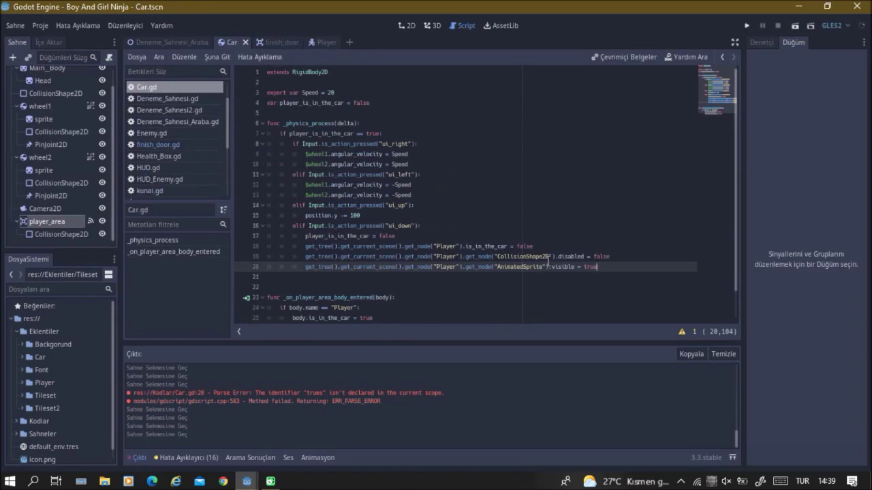
{"action": "key", "text": "F5"}
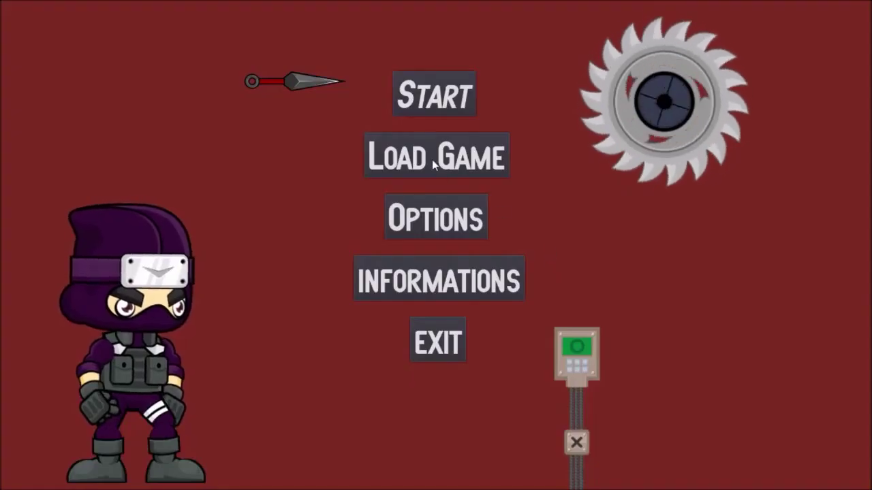
Step: Start the level, get in and out of the truck while driving right and left, then quit
{"action": "left_click", "coordinate": [453, 96]}
{"action": "key", "text": "Right"}
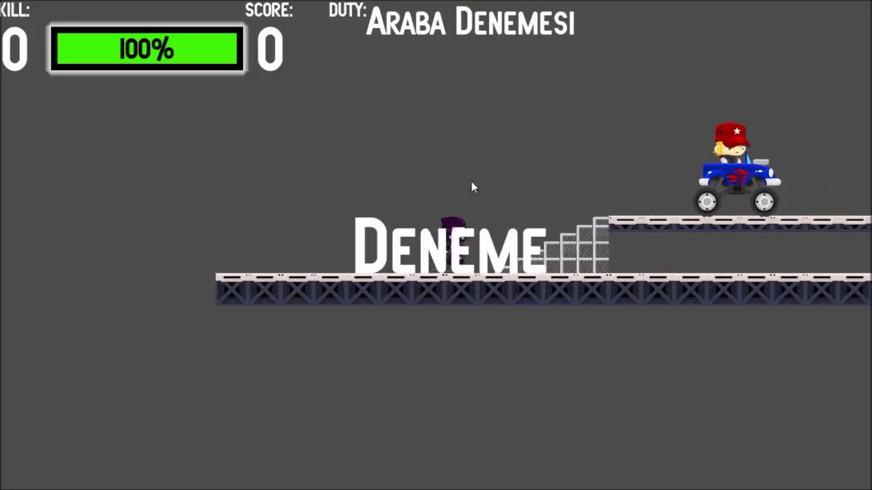
{"action": "key", "text": "e"}
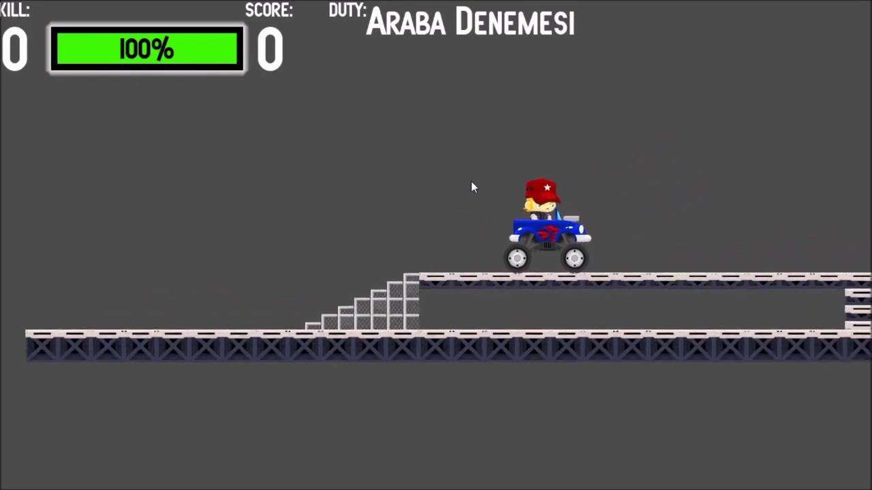
{"action": "key", "text": "Right"}
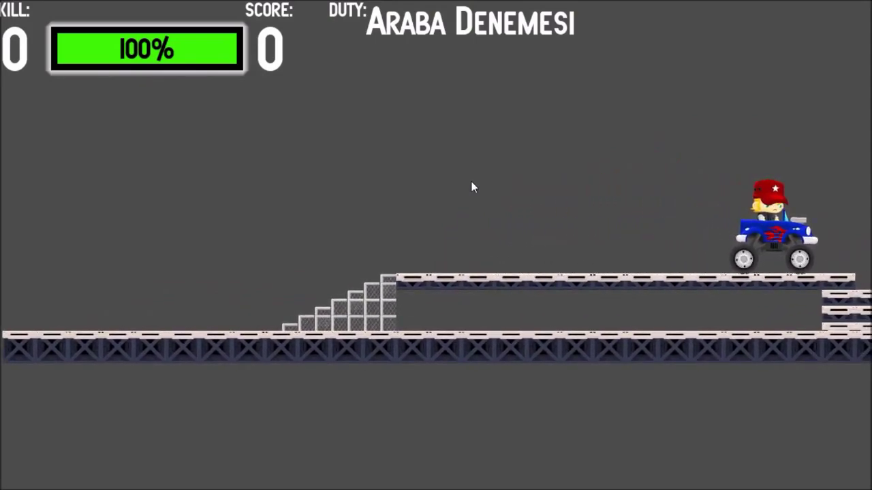
{"action": "key", "text": "e"}
{"action": "key", "text": "Right"}
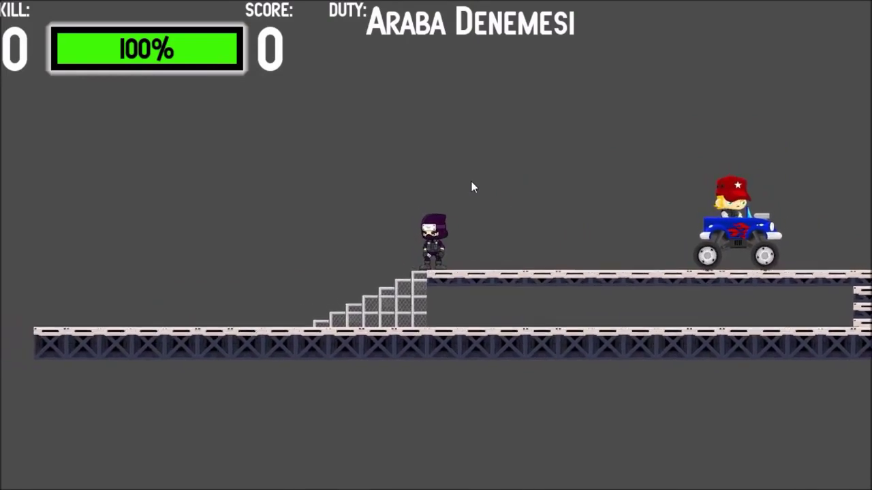
{"action": "key", "text": "e"}
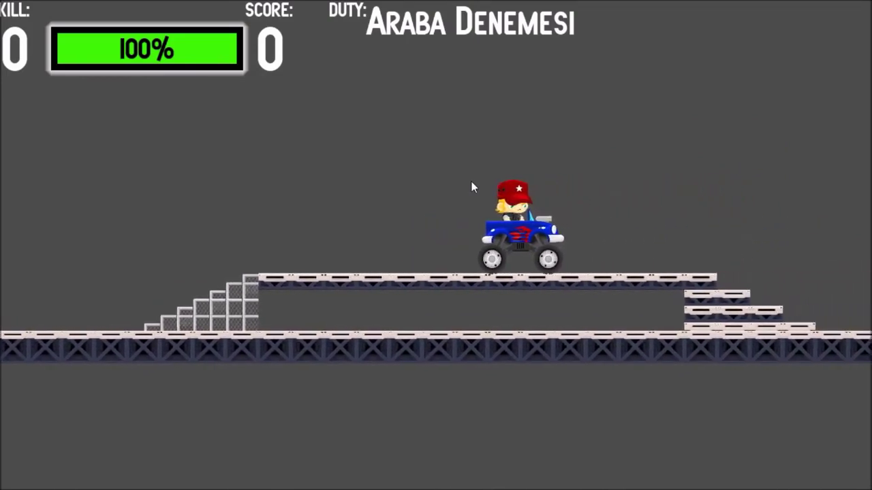
{"action": "key", "text": "Left"}
{"action": "key", "text": "e"}
{"action": "key", "text": "Left"}
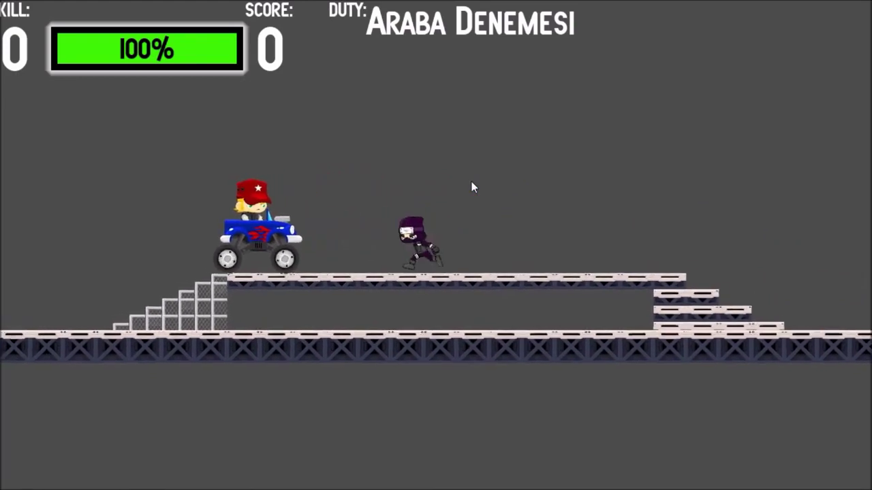
{"action": "key", "text": "e"}
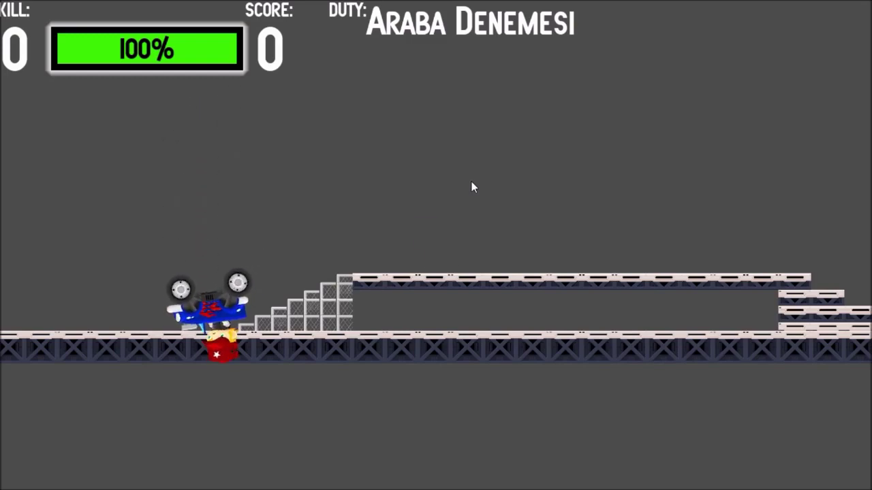
{"action": "key", "text": "Escape"}
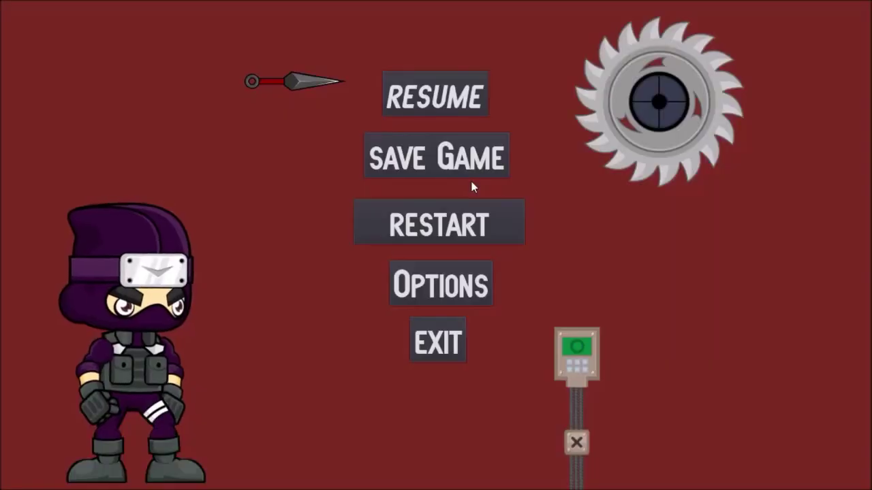
{"action": "left_click", "coordinate": [428, 356]}
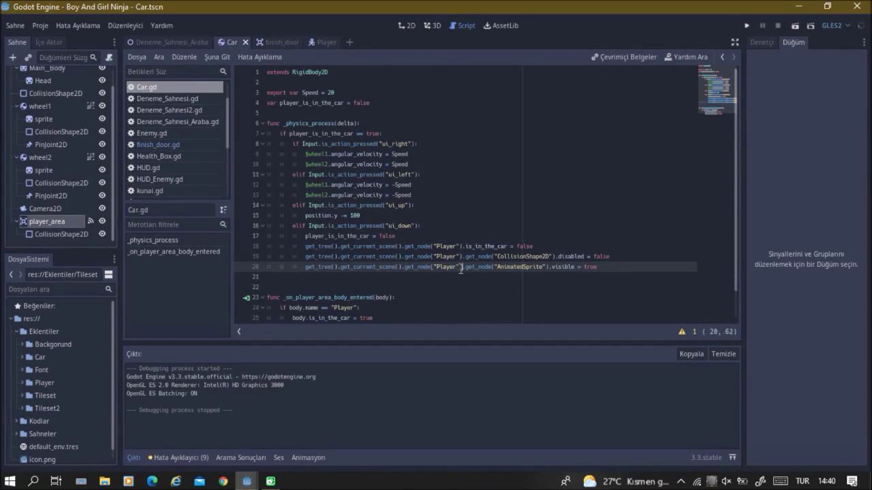
Step: Add line 21 setting get_node("Player").position = position, then save and run with F5
{"action": "left_click_drag", "start_coordinate": [462, 269], "coordinate": [306, 271]}
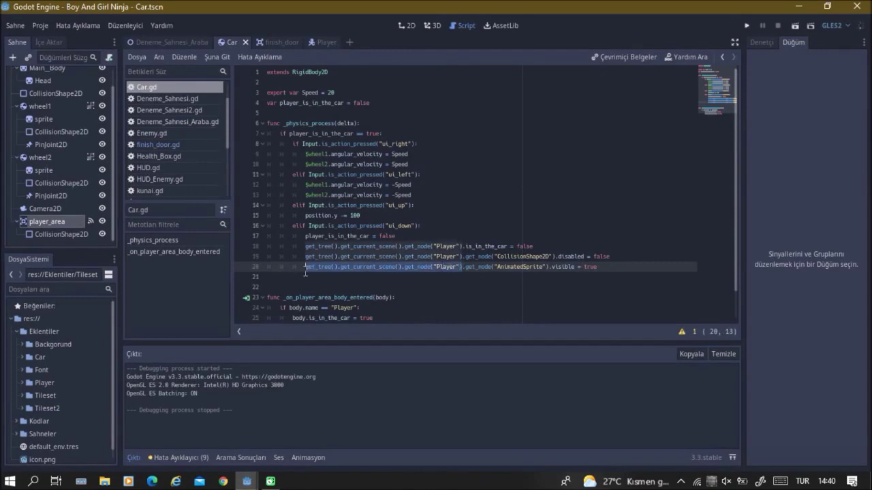
{"action": "key", "text": "ctrl+c"}
{"action": "left_click", "coordinate": [679, 268]}
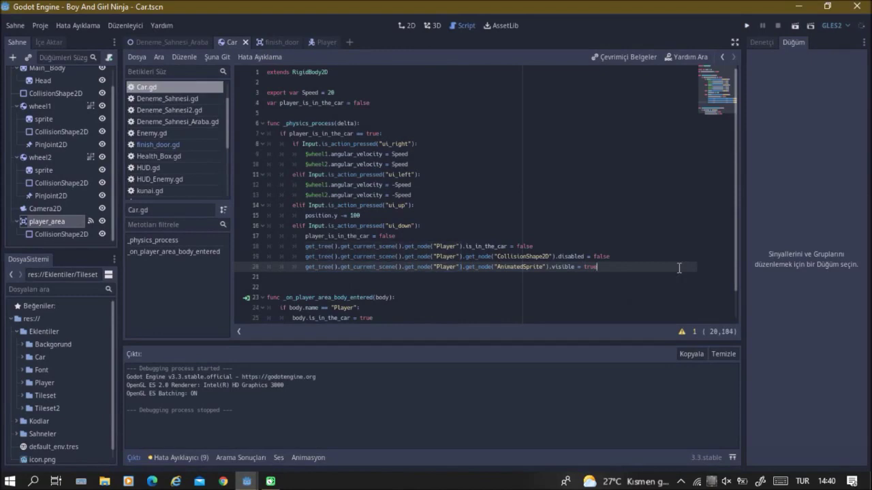
{"action": "key", "text": "Return"}
{"action": "key", "text": "ctrl+v"}
{"action": "type", "text": "p"}
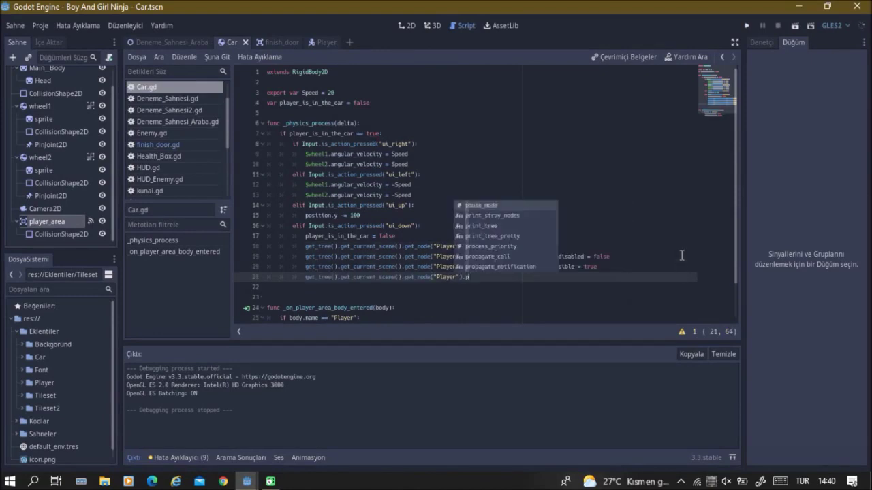
{"action": "type", "text": "osi"}
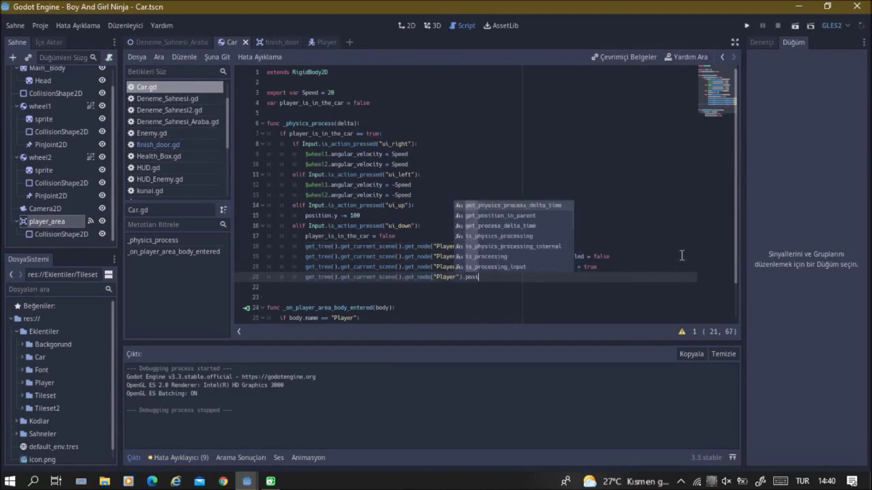
{"action": "type", "text": "ti"}
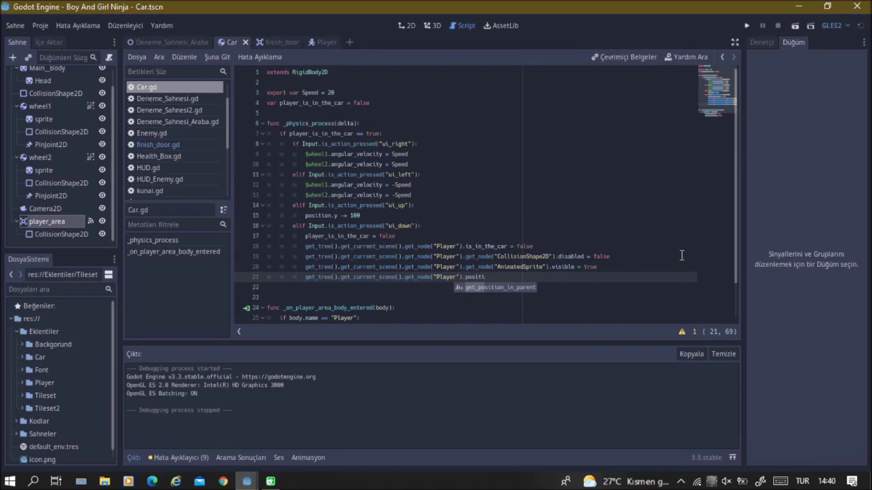
{"action": "type", "text": "on ="}
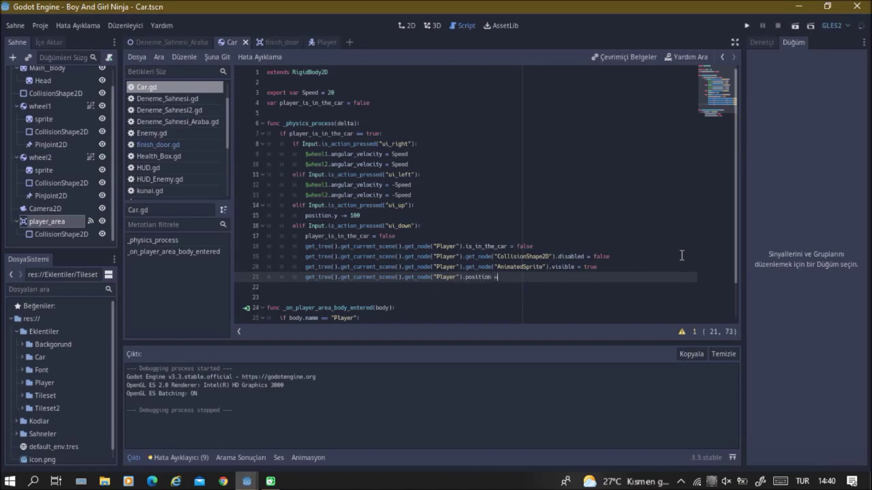
{"action": "type", "text": " pos"}
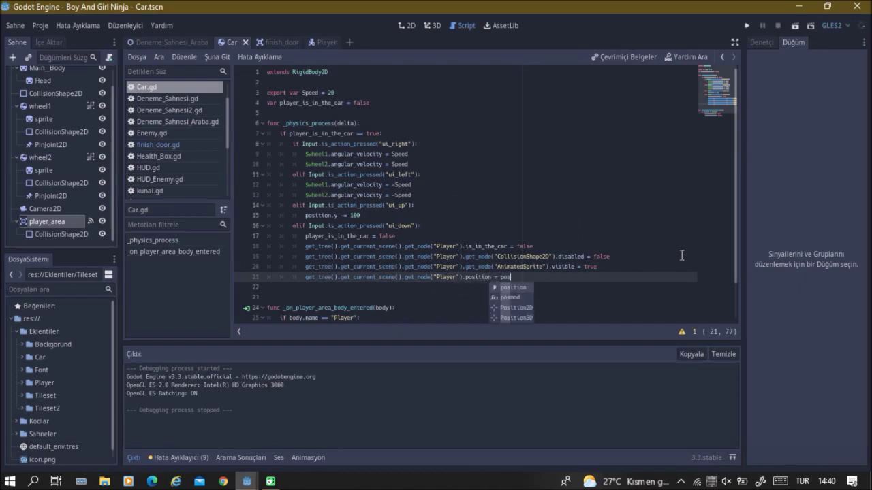
{"action": "key", "text": "Return"}
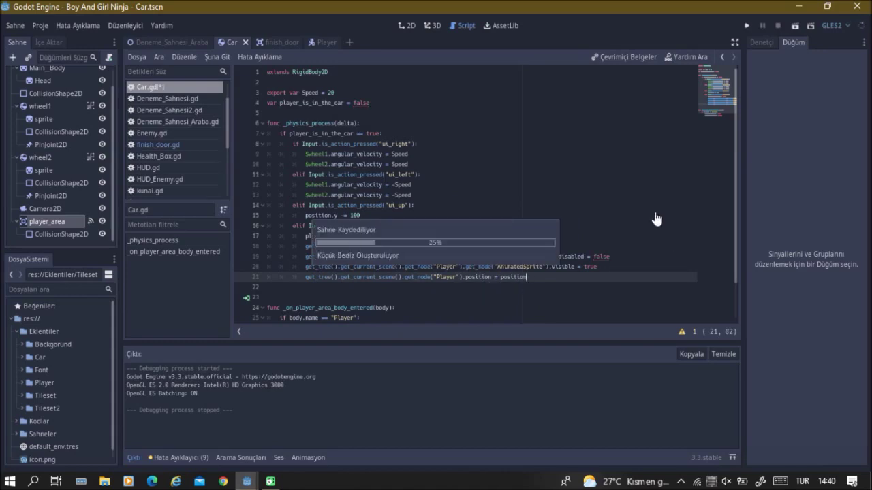
{"action": "key", "text": "F5"}
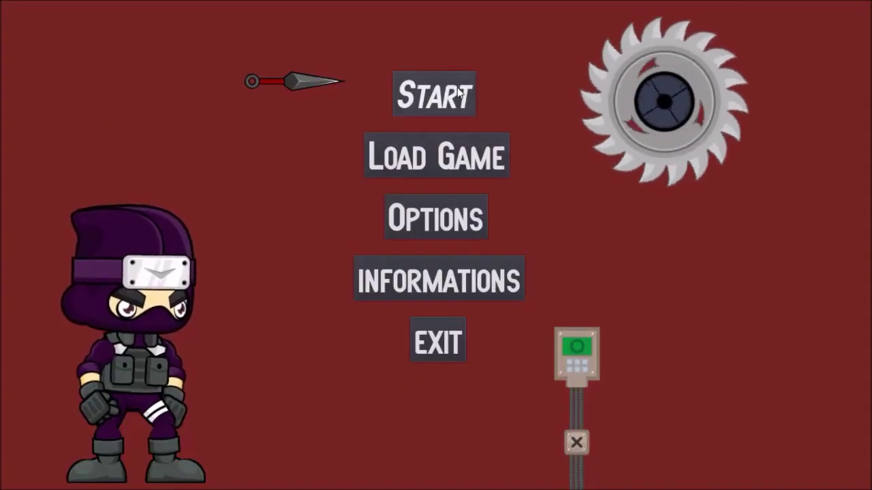
Step: Start the game, board and leave the car until it flips, then pause with Esc
{"action": "left_click", "coordinate": [453, 99]}
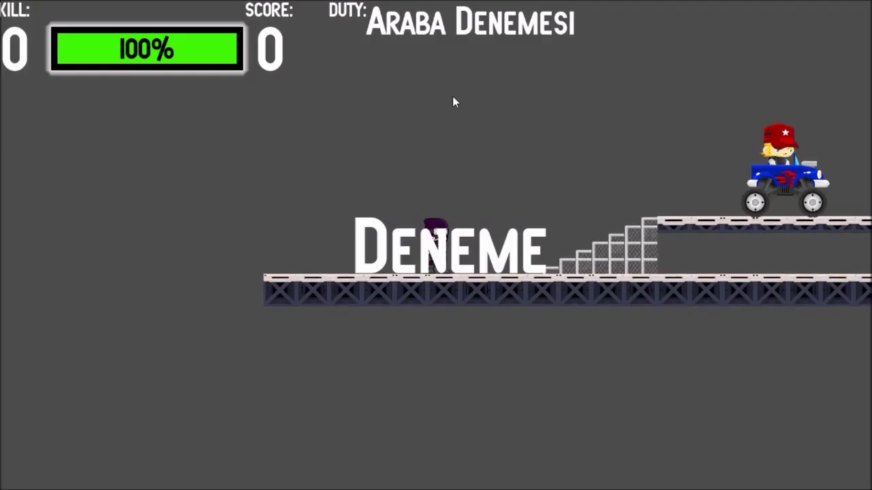
{"action": "key", "text": "Right"}
{"action": "key", "text": "Up"}
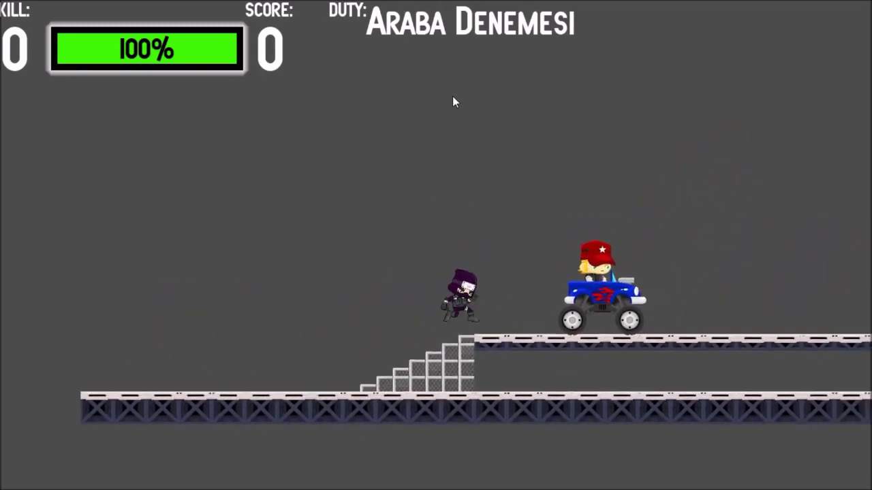
{"action": "key", "text": "e"}
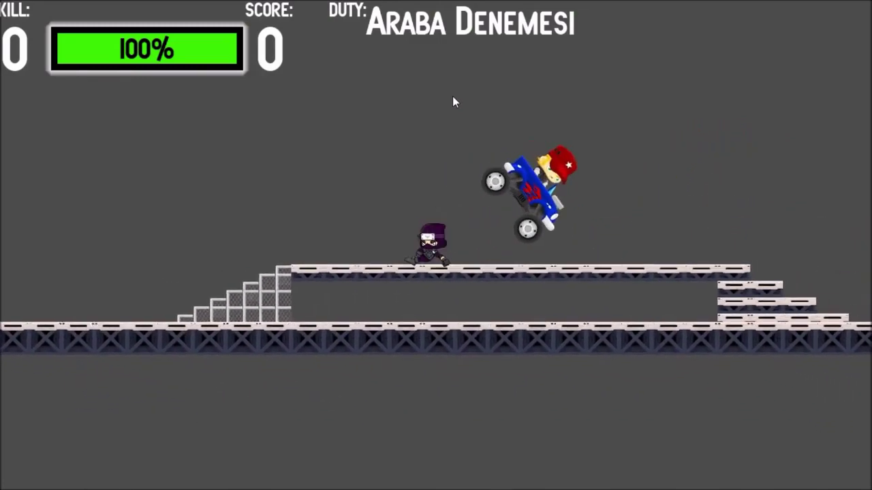
{"action": "key", "text": "Up"}
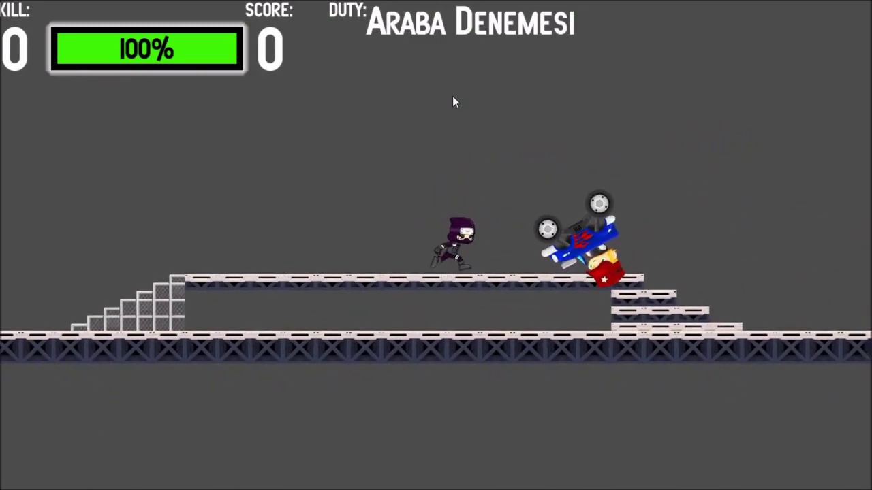
{"action": "key", "text": "e"}
{"action": "key", "text": "Up"}
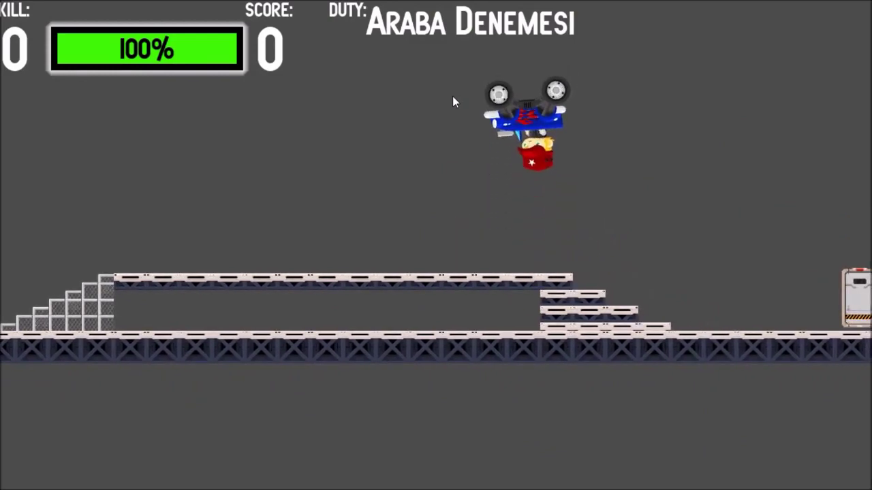
{"action": "key", "text": "Up"}
{"action": "key", "text": "Escape"}
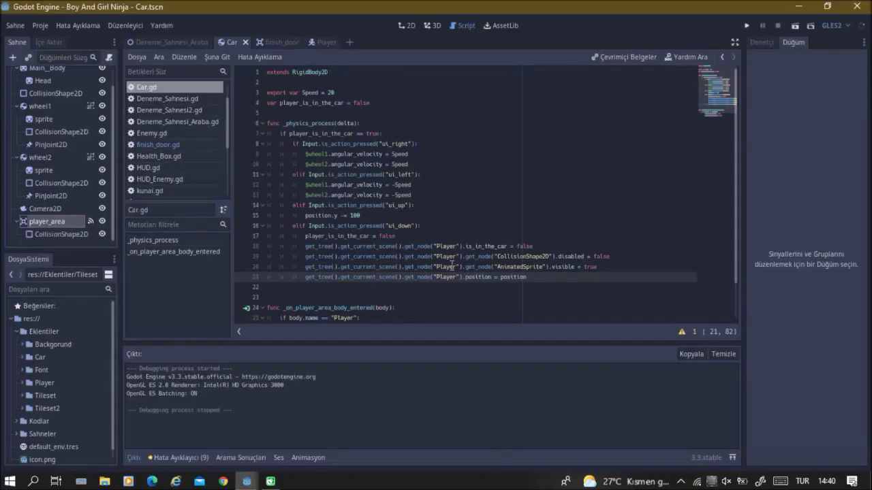
Step: Copy both wheel angular_velocity lines under the ui_up branch and change their values to 1000
{"action": "scroll", "coordinate": [436, 247], "scroll_direction": "down", "scroll_amount": 2}
{"action": "scroll", "coordinate": [419, 197], "scroll_direction": "up", "scroll_amount": 2}
{"action": "left_click_drag", "start_coordinate": [412, 195], "coordinate": [305, 194]}
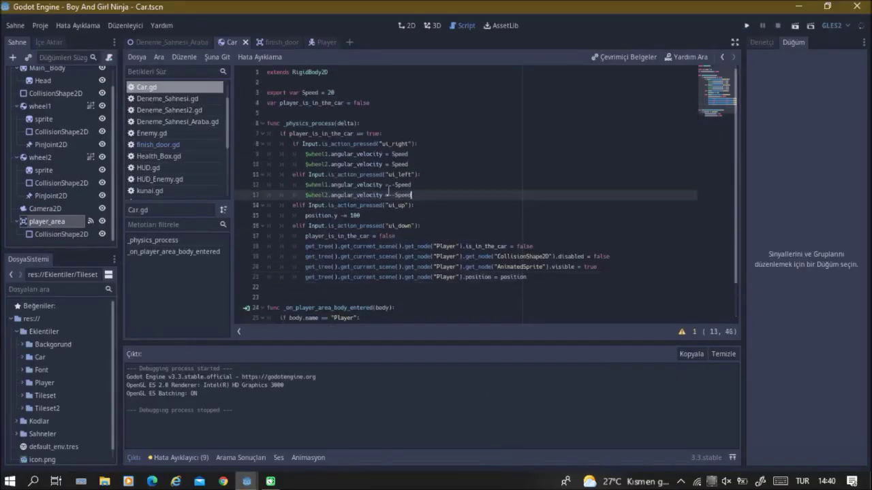
{"action": "left_click", "coordinate": [306, 195]}
{"action": "left_click", "coordinate": [380, 215]}
{"action": "key", "text": "Return"}
{"action": "key", "text": "ctrl+v"}
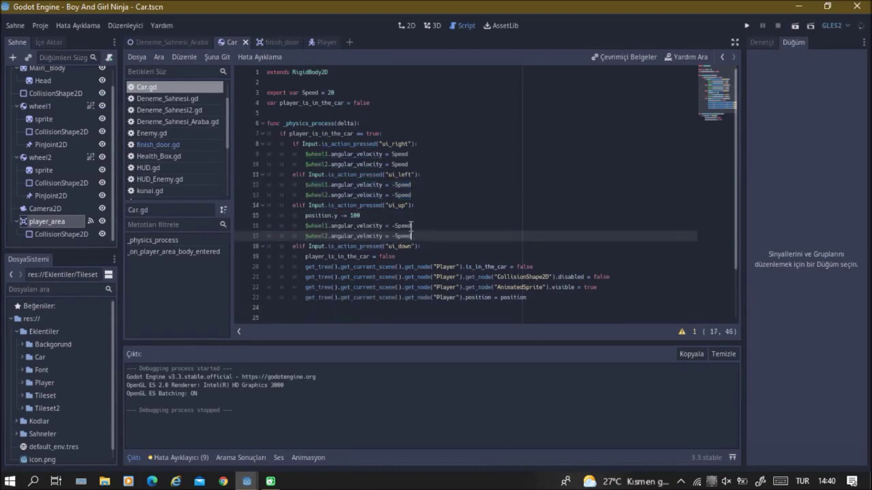
{"action": "left_click_drag", "start_coordinate": [411, 225], "coordinate": [394, 226]}
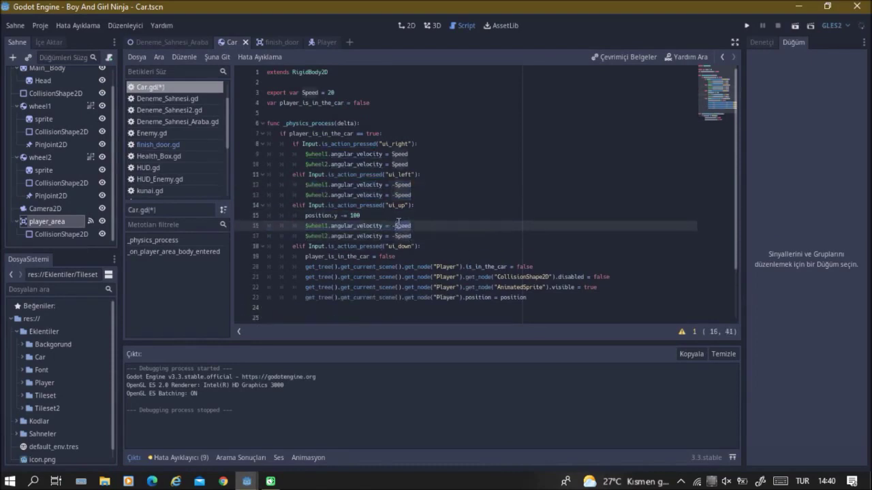
{"action": "key", "text": "BackSpace"}
{"action": "key", "text": "BackSpace"}
{"action": "type", "text": "100"}
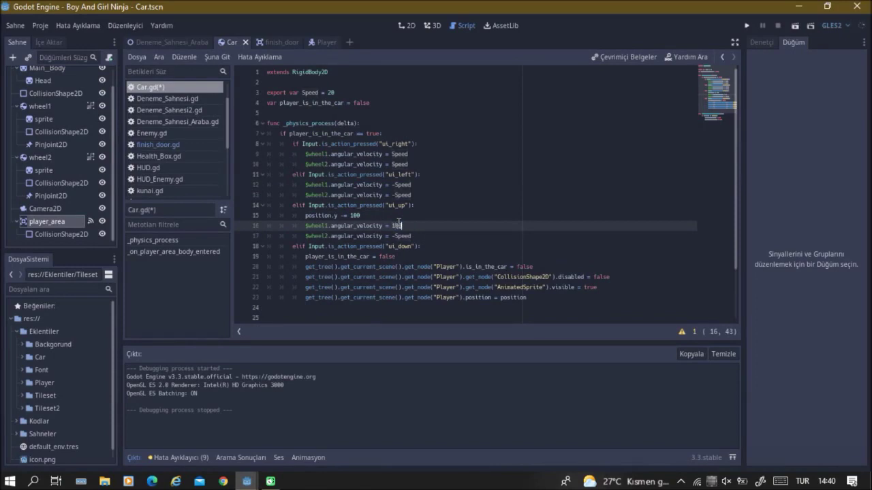
{"action": "left_click", "coordinate": [479, 236]}
{"action": "type", "text": "1000"}
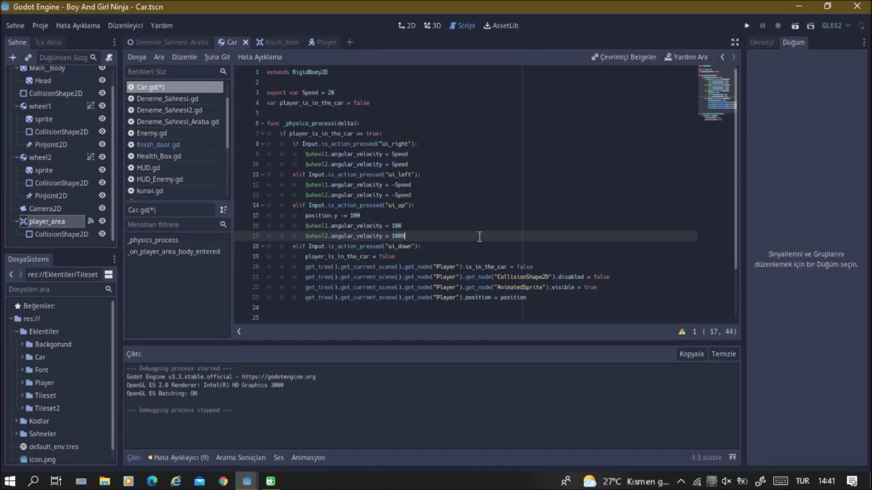
{"action": "left_click", "coordinate": [480, 229]}
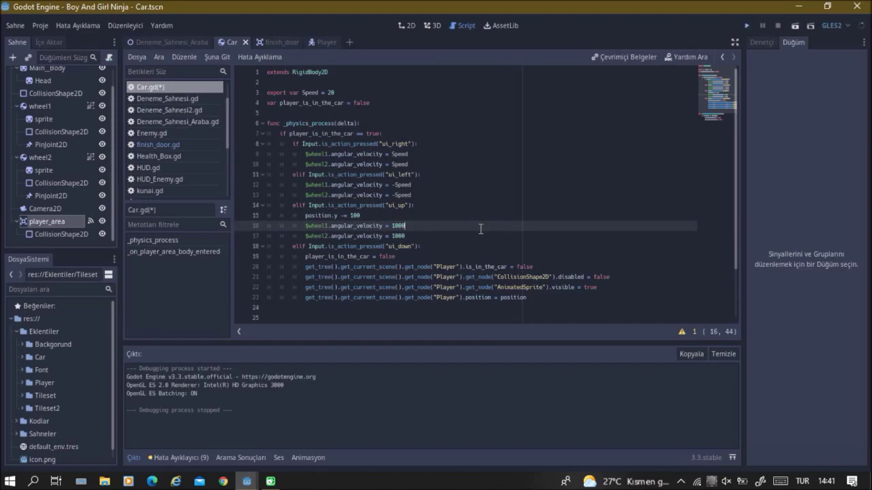
{"action": "key", "text": "ctrl+s"}
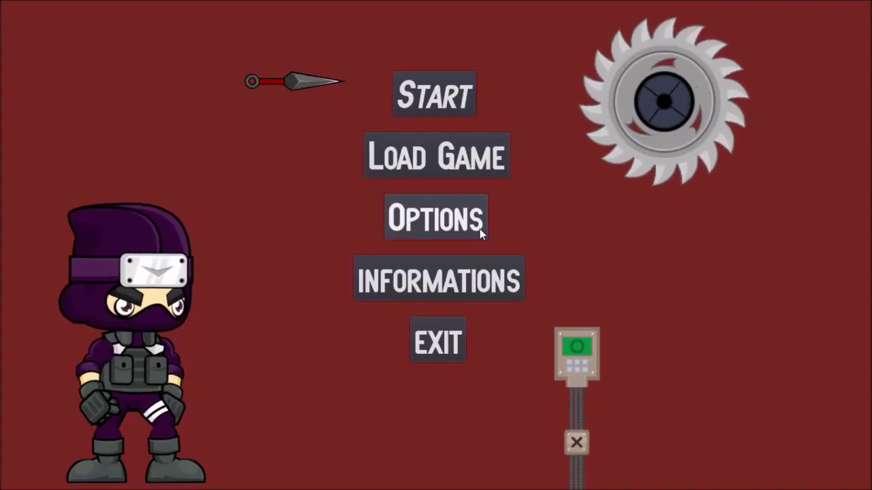
Step: Start the game, move the ninja into the car, jump it forward, then exit the car
{"action": "left_click", "coordinate": [461, 109]}
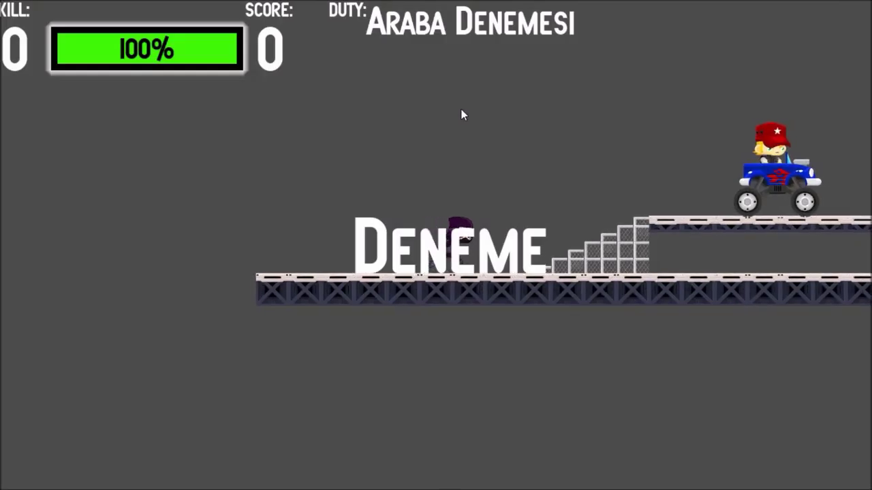
{"action": "key", "text": "Right"}
{"action": "key", "text": "e"}
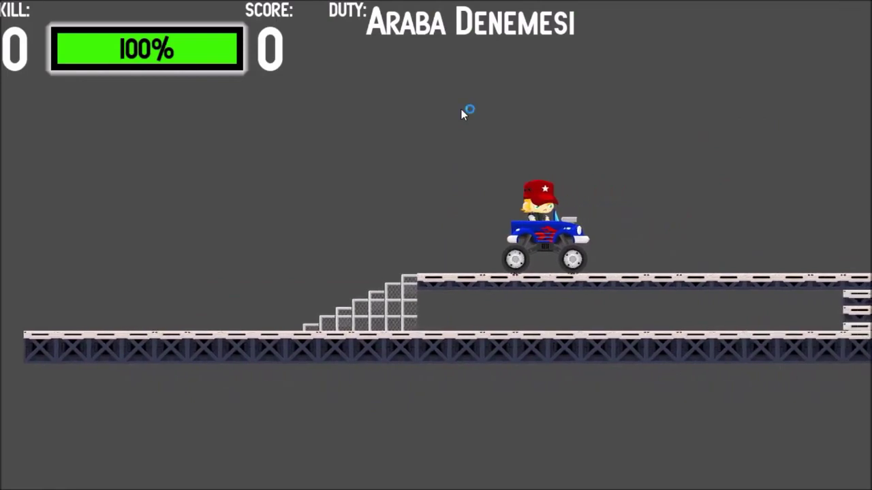
{"action": "key", "text": "space"}
{"action": "key", "text": "e"}
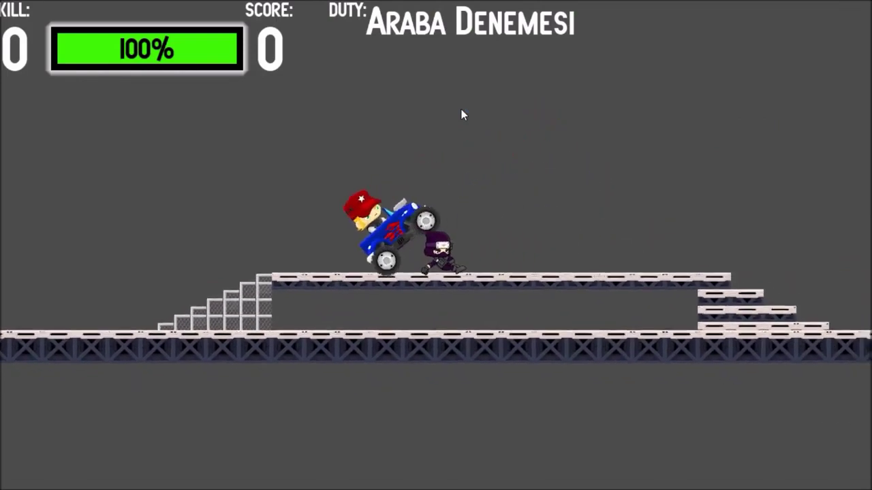
Step: Re-board the flipped car, launch it, quit the game, and select the two angular_velocity = 1000 lines
{"action": "key", "text": "space"}
{"action": "key", "text": "Left"}
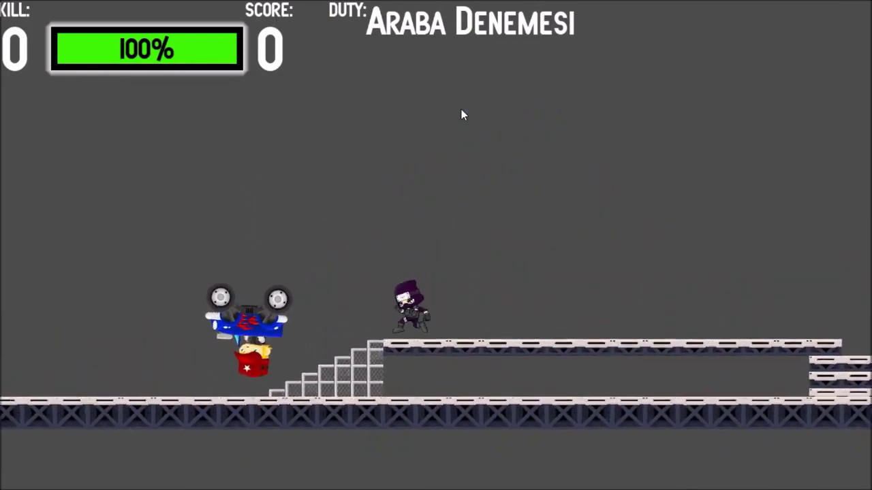
{"action": "key", "text": "e"}
{"action": "key", "text": "space"}
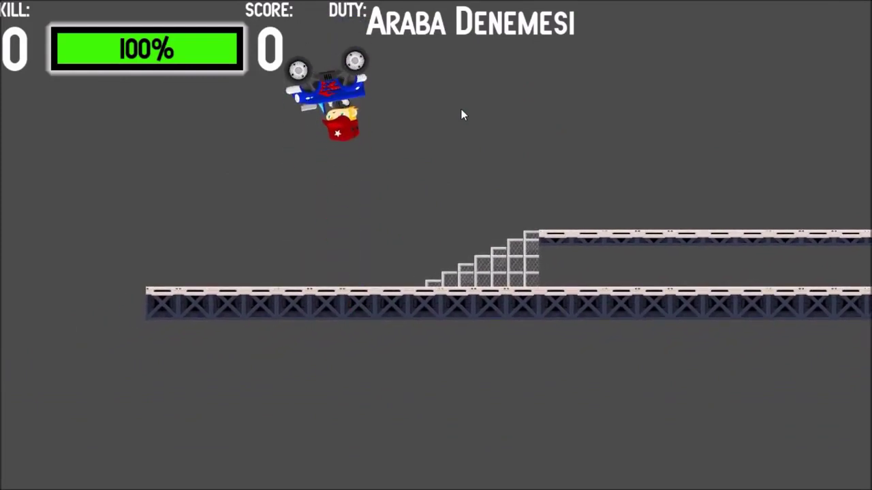
{"action": "key", "text": "Escape"}
{"action": "left_click", "coordinate": [438, 343]}
{"action": "left_click_drag", "start_coordinate": [426, 236], "coordinate": [306, 226]}
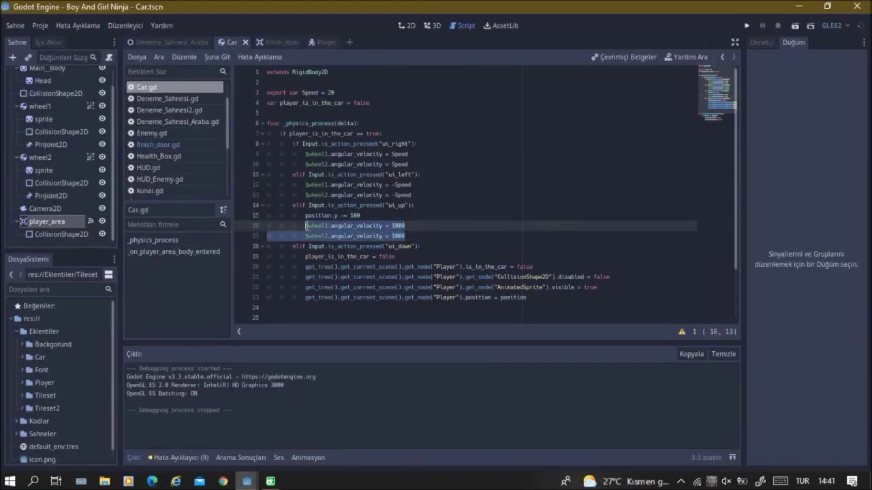
Step: Delete the two angular_velocity = 1000 lines, begin a transform. expression on line 16, and select the Car root node
{"action": "key", "text": "BackSpace"}
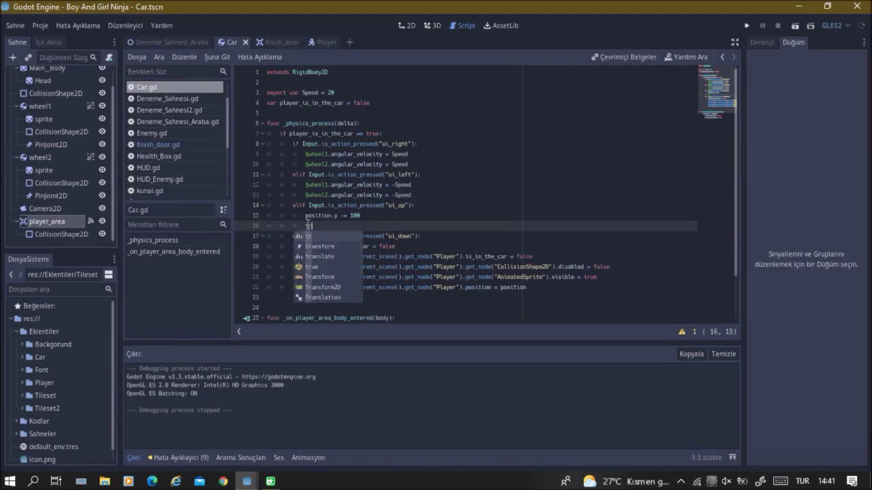
{"action": "key", "text": "Return"}
{"action": "type", "text": "."}
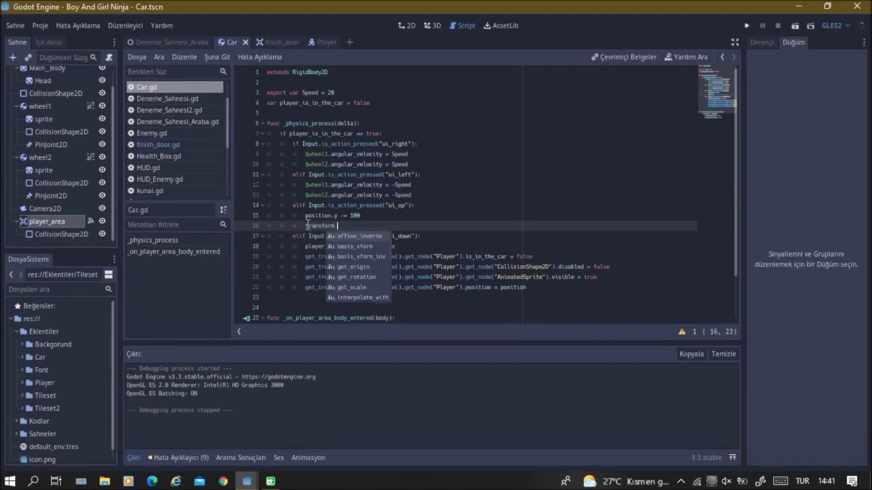
{"action": "scroll", "coordinate": [40, 93], "scroll_direction": "up", "scroll_amount": 1}
{"action": "left_click", "coordinate": [406, 25]}
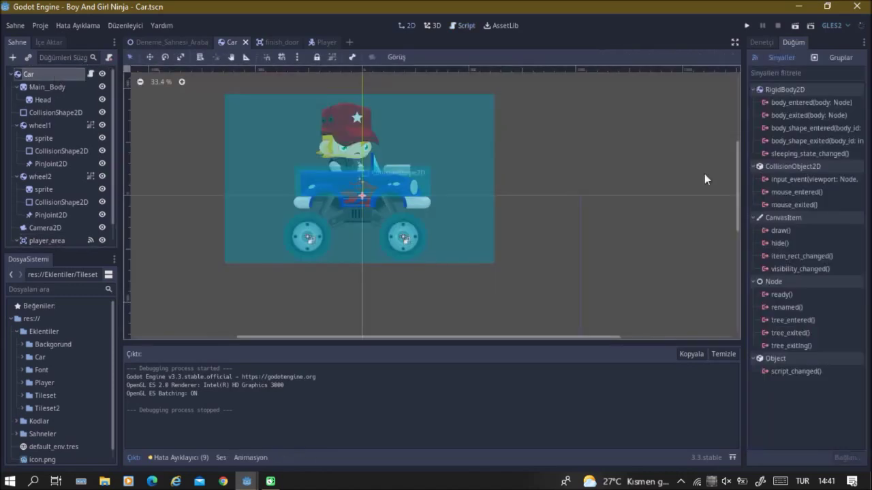
Step: Inspect the Car node's Transform (position 0, 0) in the Inspector, then return to Car.gd
{"action": "left_click", "coordinate": [770, 40]}
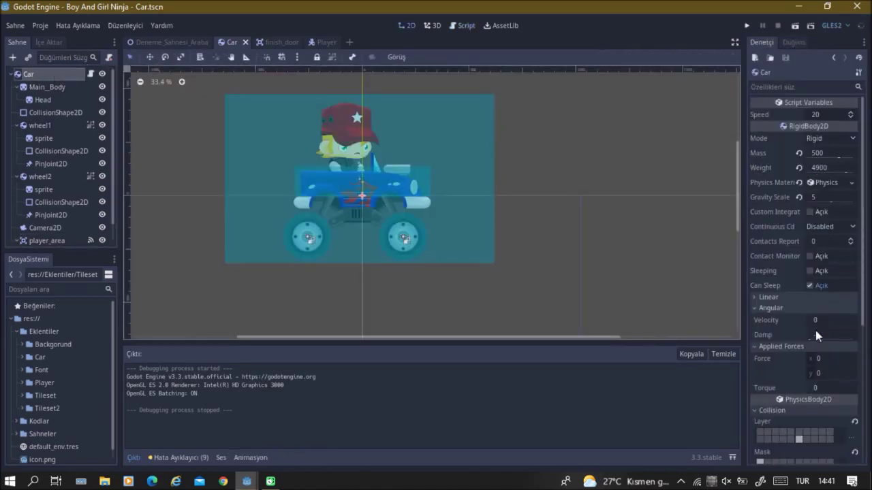
{"action": "scroll", "coordinate": [805, 367], "scroll_direction": "down", "scroll_amount": 5}
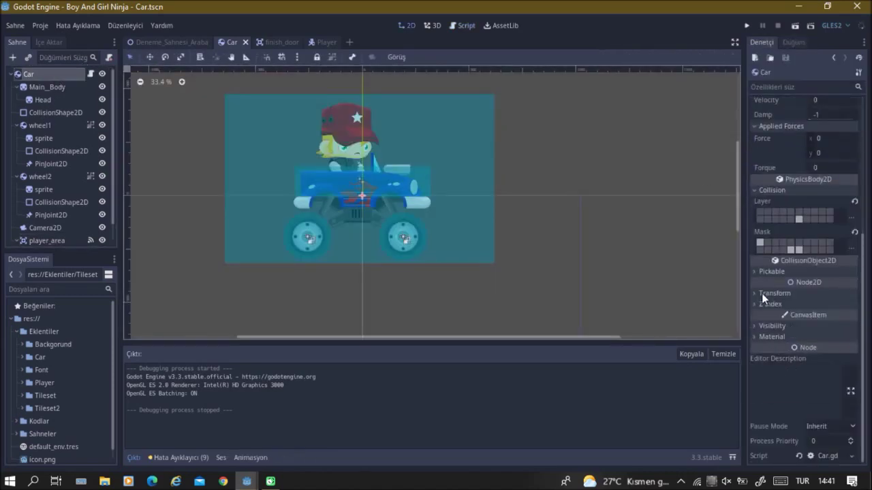
{"action": "left_click", "coordinate": [762, 296]}
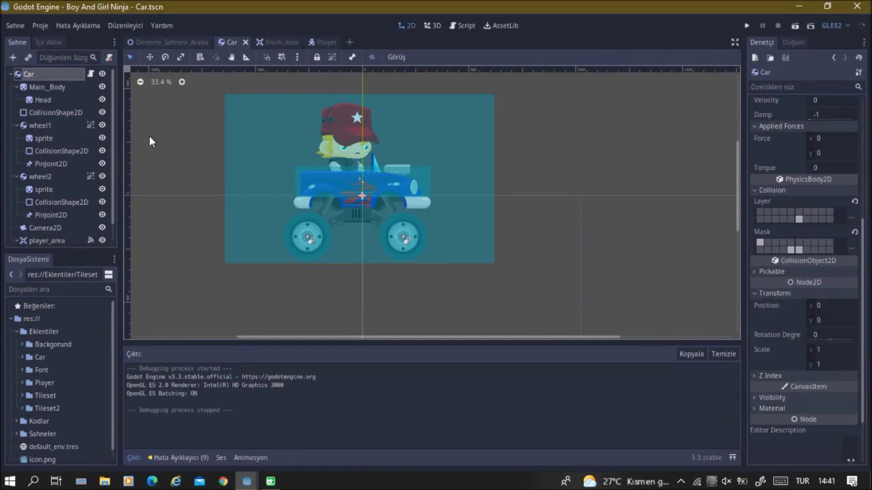
{"action": "left_click", "coordinate": [89, 73]}
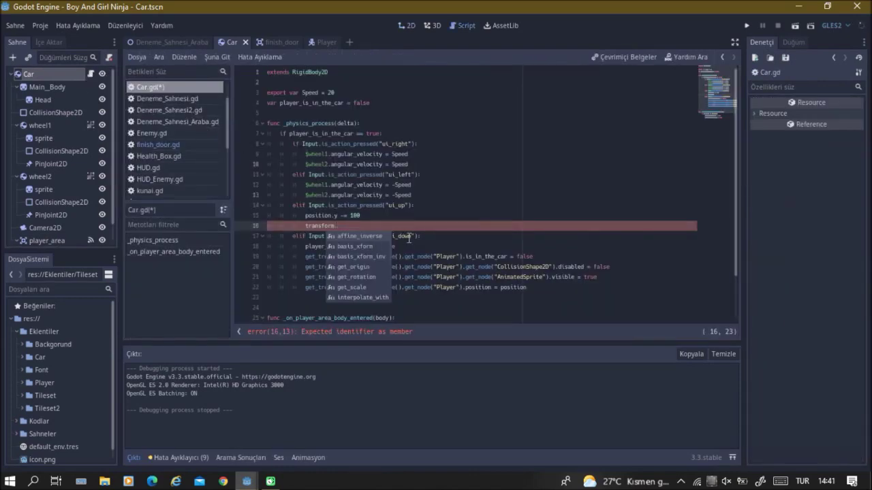
Step: Replace transform. on line 16 with rotation_degrees = 0 via autocomplete, then run the project with F5
{"action": "type", "text": "rotat"}
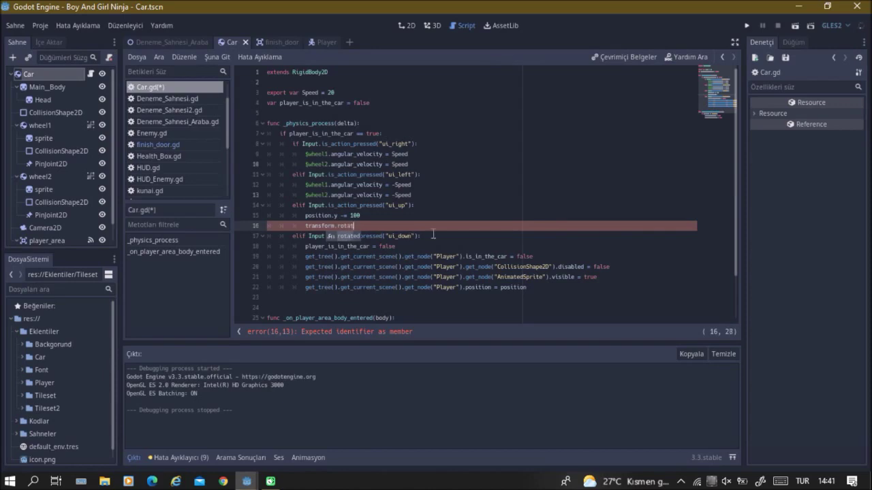
{"action": "type", "text": "io"}
{"action": "key", "text": "BackSpace"}
{"action": "key", "text": "BackSpace"}
{"action": "key", "text": "BackSpace"}
{"action": "key", "text": "BackSpace"}
{"action": "key", "text": "Return"}
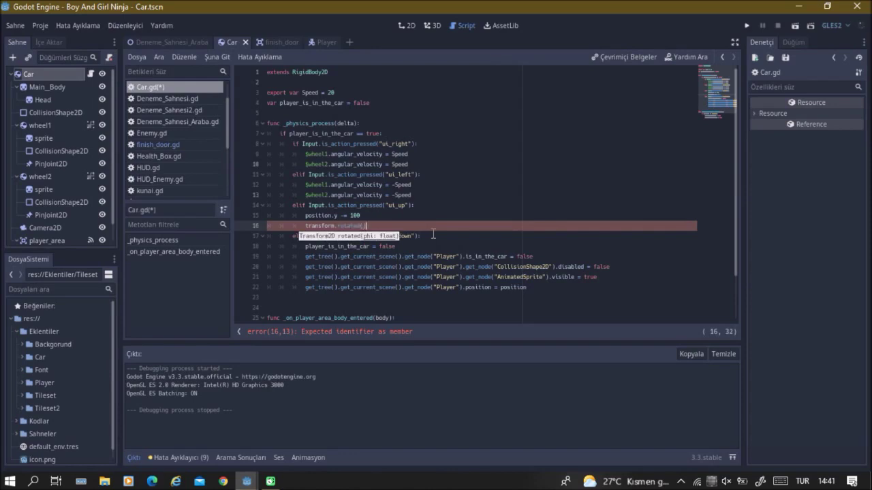
{"action": "key", "text": "BackSpace"}
{"action": "key", "text": "BackSpace"}
{"action": "key", "text": "BackSpace"}
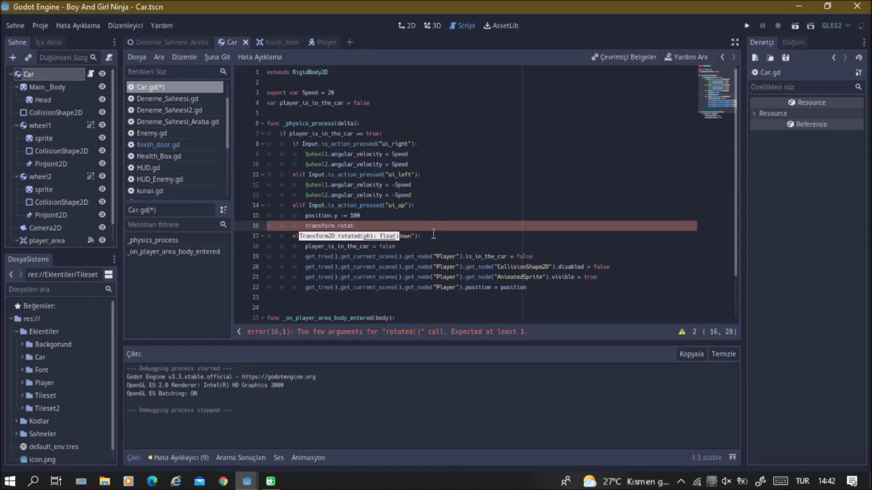
{"action": "type", "text": "ion"}
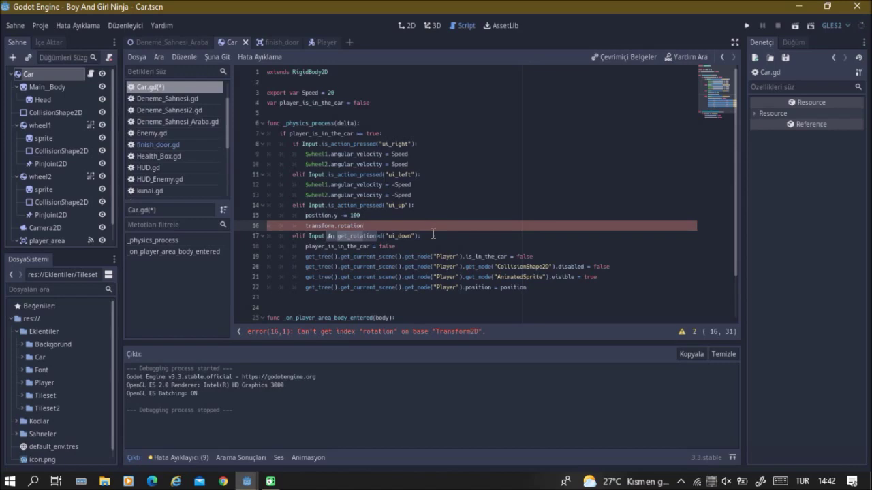
{"action": "type", "text": " De"}
{"action": "key", "text": "BackSpace"}
{"action": "key", "text": "BackSpace"}
{"action": "key", "text": "BackSpace"}
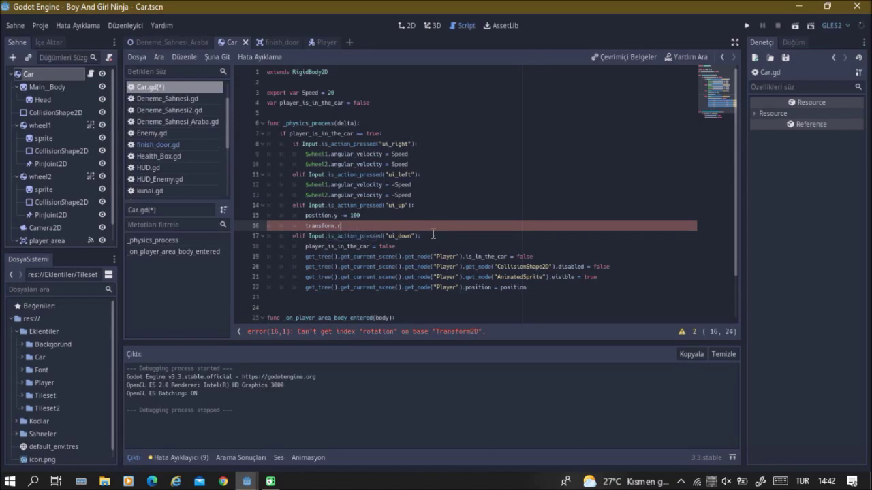
{"action": "key", "text": "BackSpace"}
{"action": "key", "text": "BackSpace"}
{"action": "key", "text": "BackSpace"}
{"action": "type", "text": "o"}
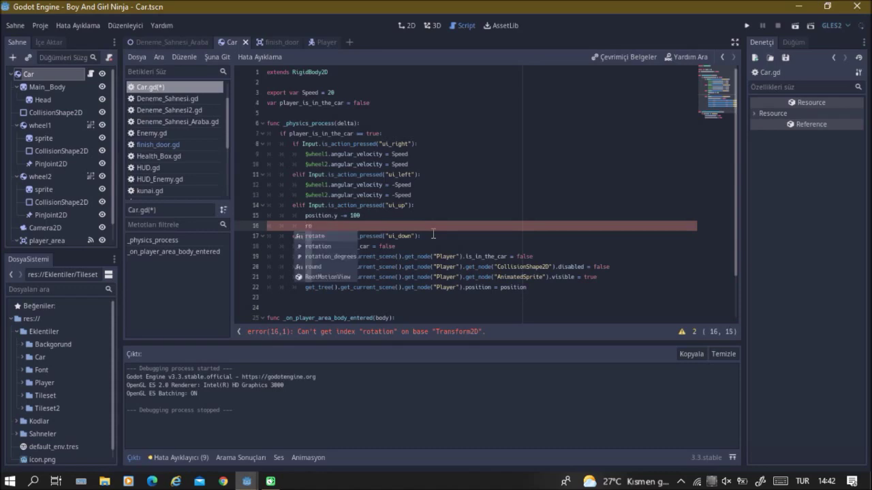
{"action": "key", "text": "Down"}
{"action": "key", "text": "Down"}
{"action": "key", "text": "Return"}
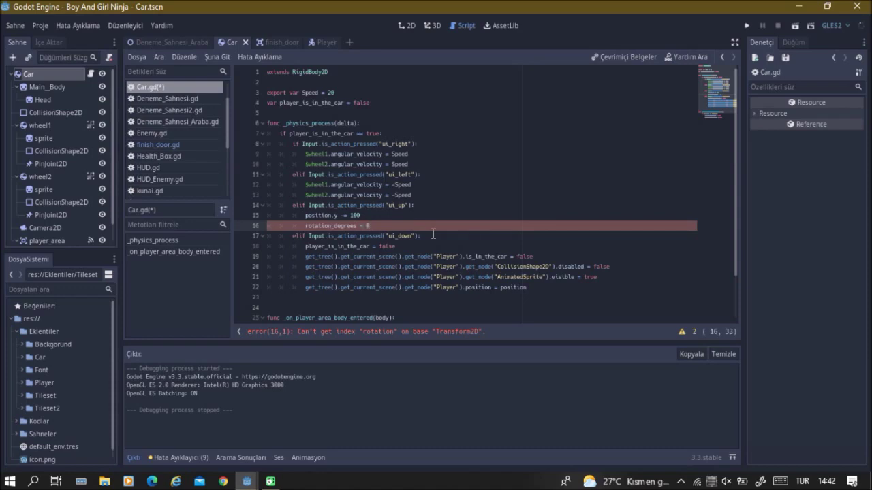
{"action": "key", "text": "F5"}
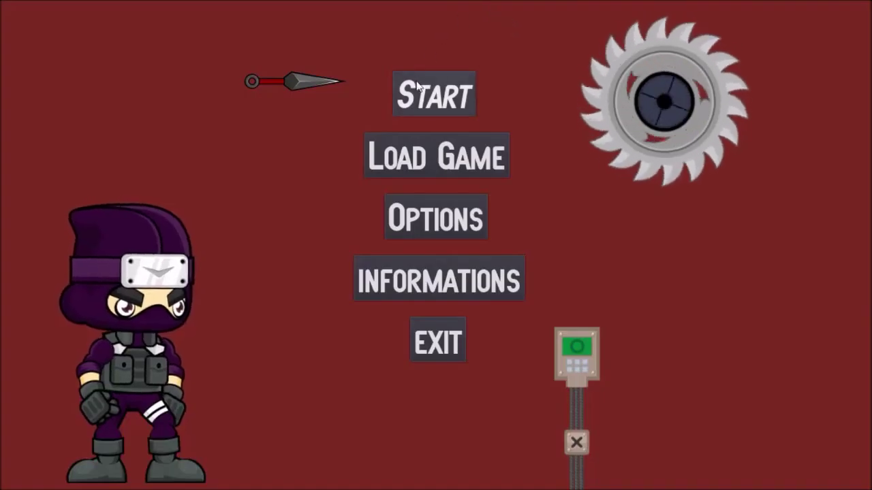
Step: Start the level and walk the ninja into the car to board it
{"action": "left_click", "coordinate": [422, 85]}
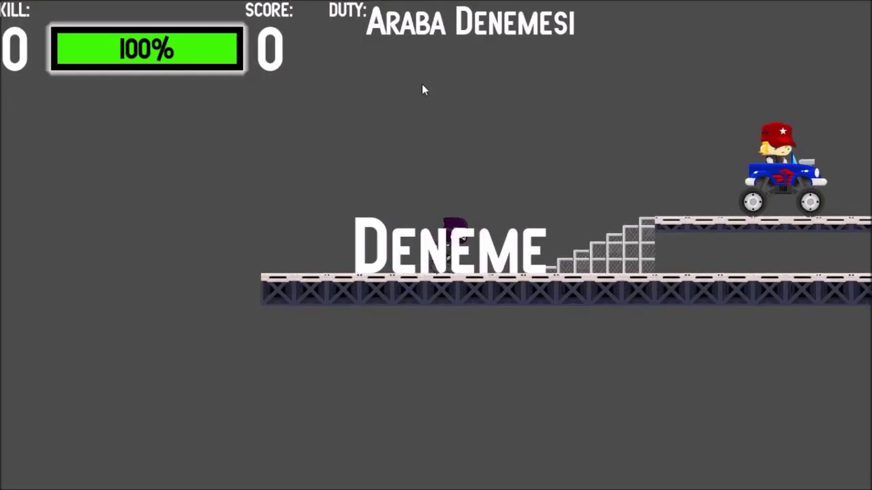
{"action": "key", "text": "Right"}
{"action": "key", "text": "Up"}
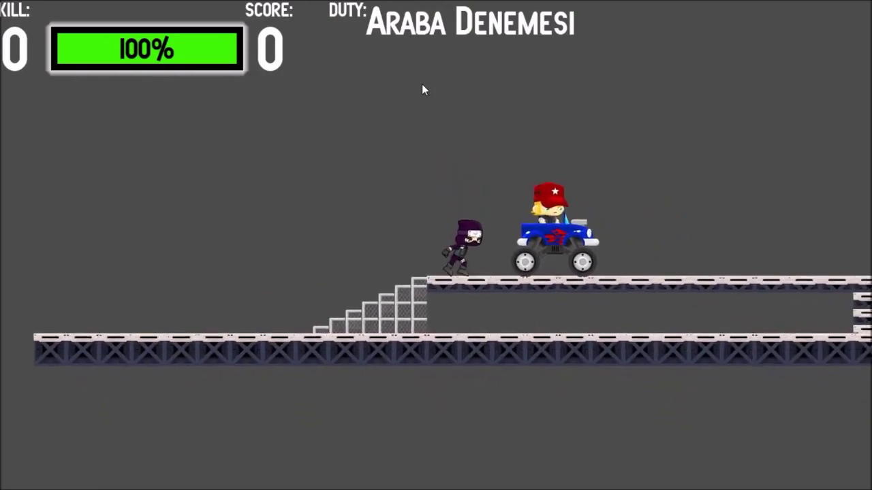
{"action": "key", "text": "e"}
{"action": "key", "text": "Right"}
{"action": "key", "text": "e"}
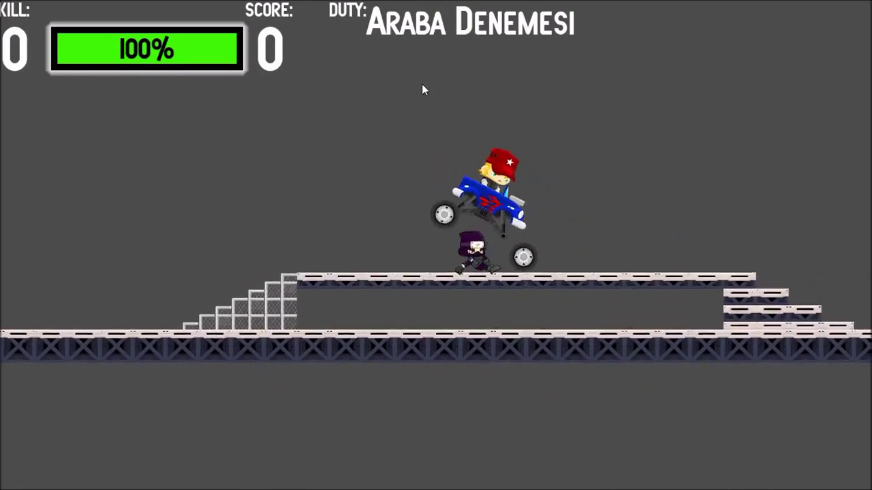
Step: Drive right, reverse up the steps, jump the car, then pause and exit the game
{"action": "key", "text": "Right"}
{"action": "key", "text": "Up"}
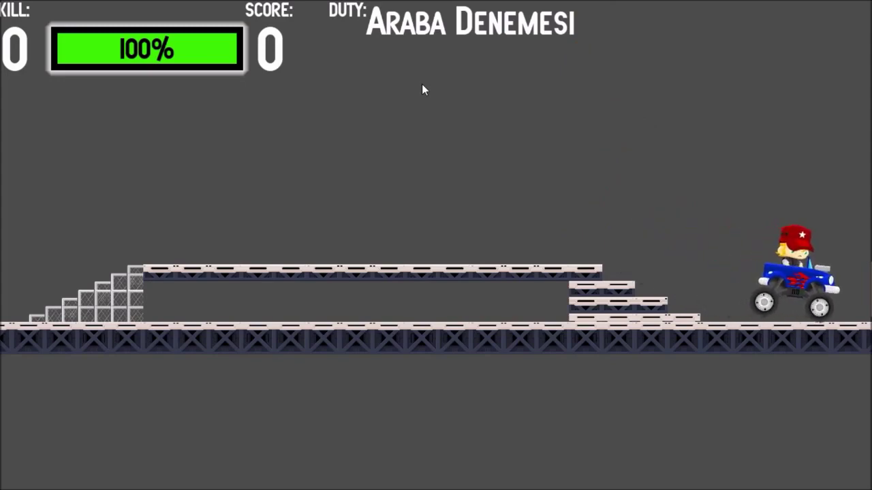
{"action": "key", "text": "Left"}
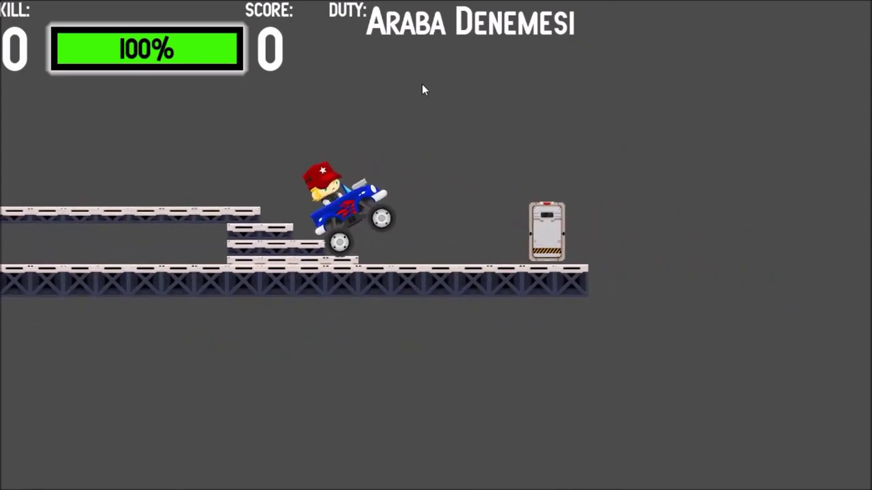
{"action": "key", "text": "space"}
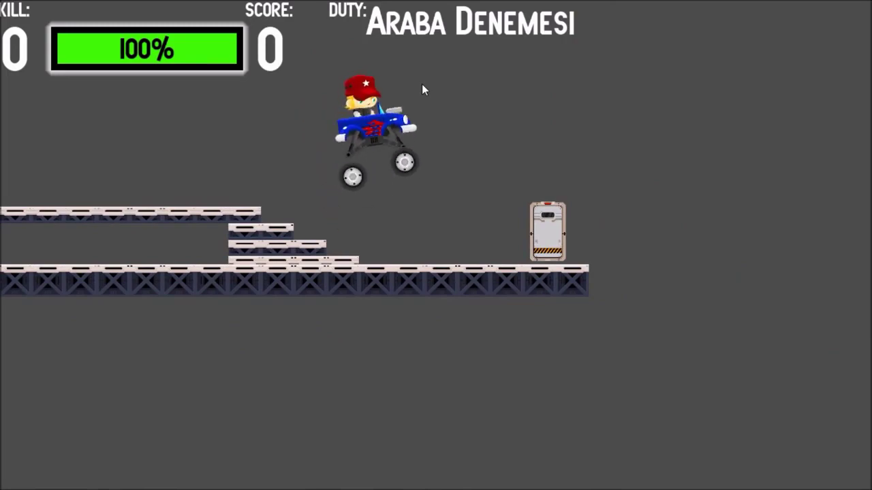
{"action": "key", "text": "Escape"}
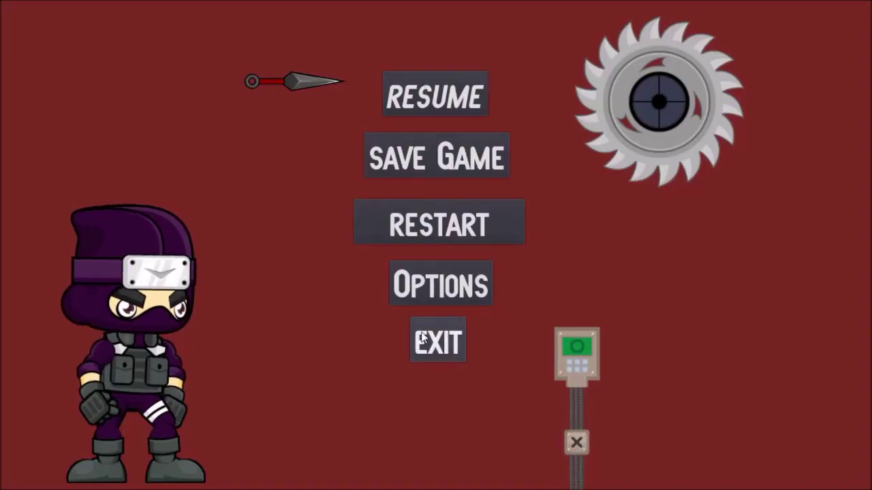
{"action": "left_click", "coordinate": [421, 337]}
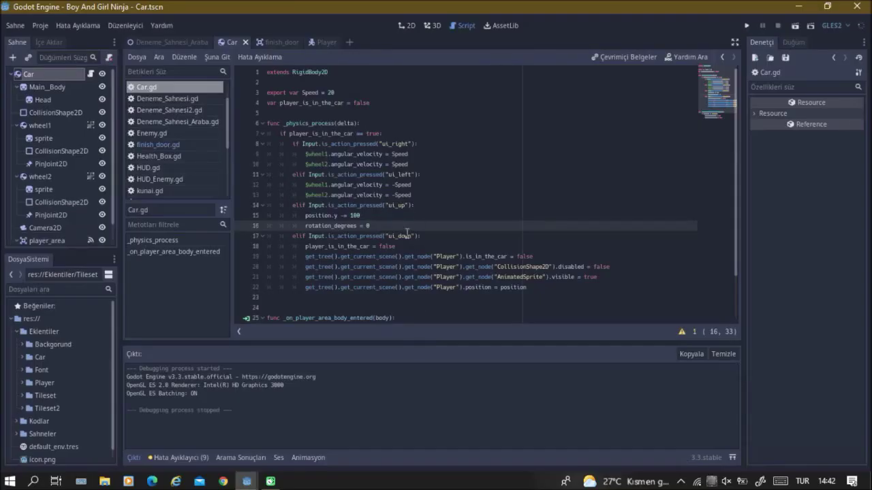
Step: Toggle the car Camera2D's Current property off and back on, then return to Car.gd and save
{"action": "scroll", "coordinate": [52, 122], "scroll_direction": "down", "scroll_amount": 1}
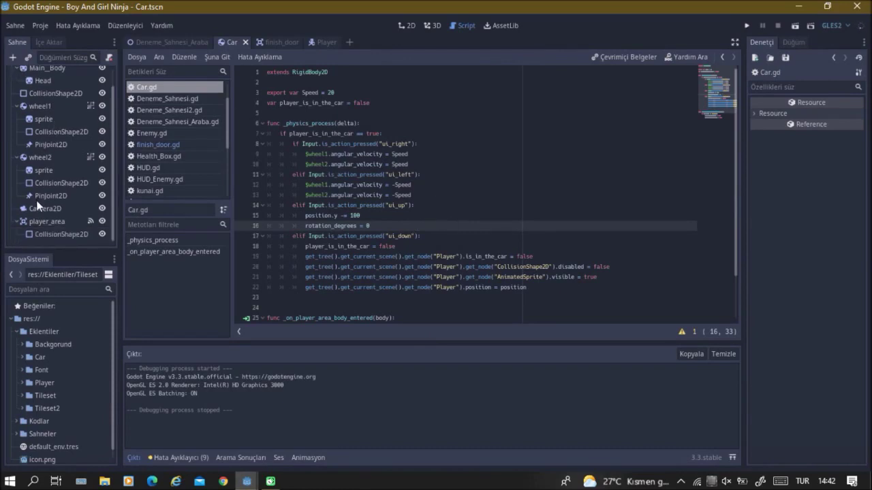
{"action": "left_click", "coordinate": [41, 206]}
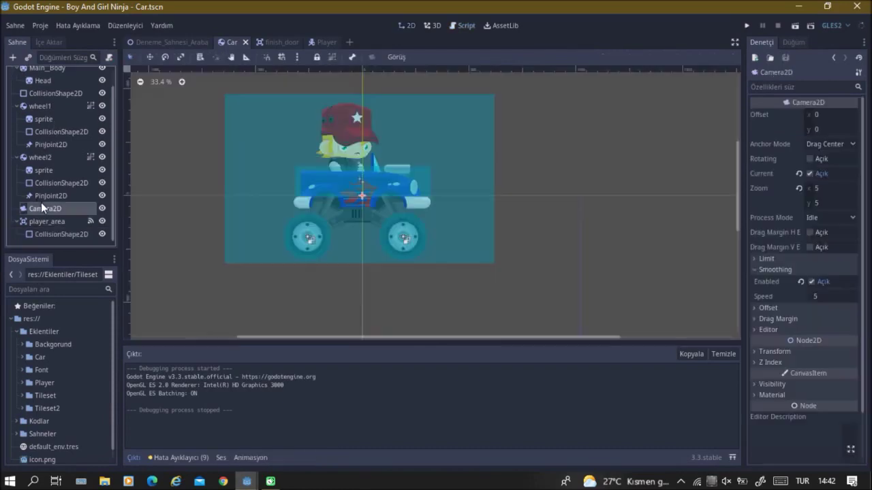
{"action": "left_click", "coordinate": [816, 174]}
{"action": "left_click", "coordinate": [813, 174]}
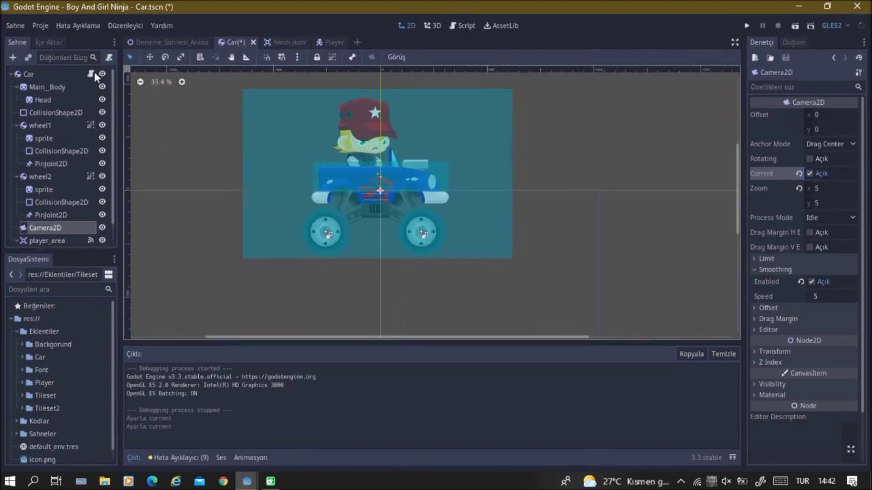
{"action": "left_click", "coordinate": [90, 72]}
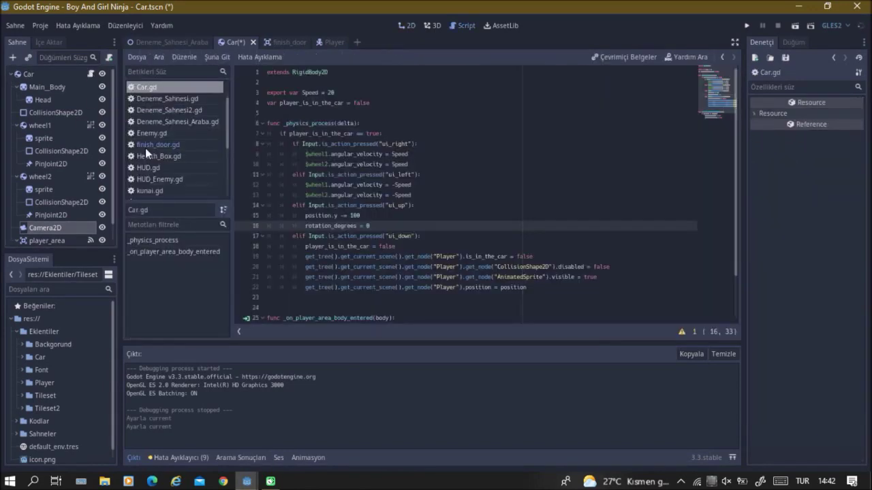
{"action": "key", "text": "ctrl+s"}
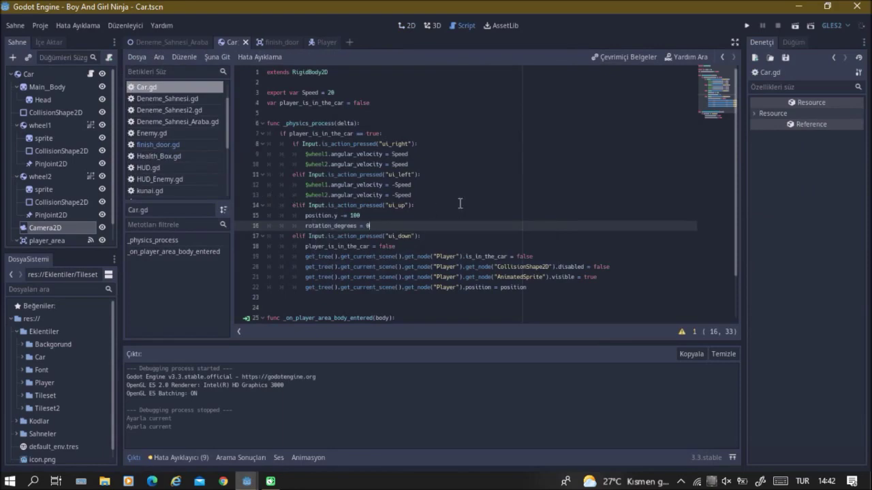
Step: Add a $Camera2D.current line under the in-car check on line 7
{"action": "left_click", "coordinate": [400, 134]}
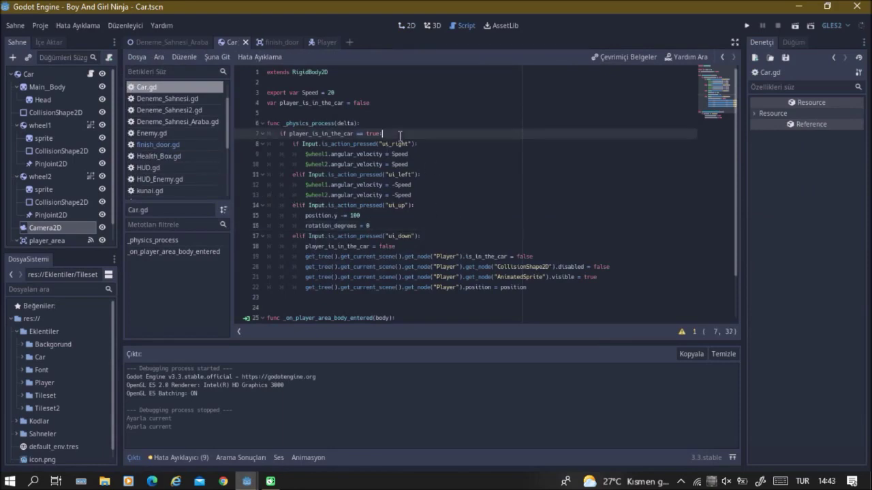
{"action": "key", "text": "Return"}
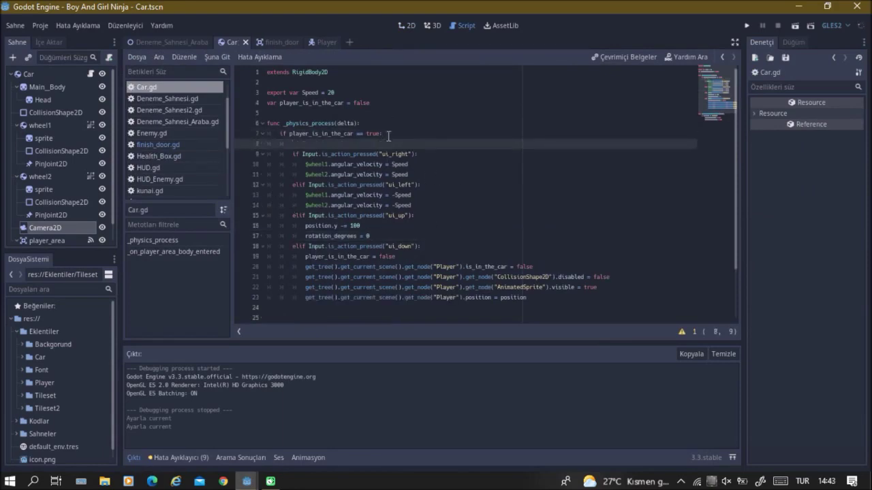
{"action": "type", "text": "$"}
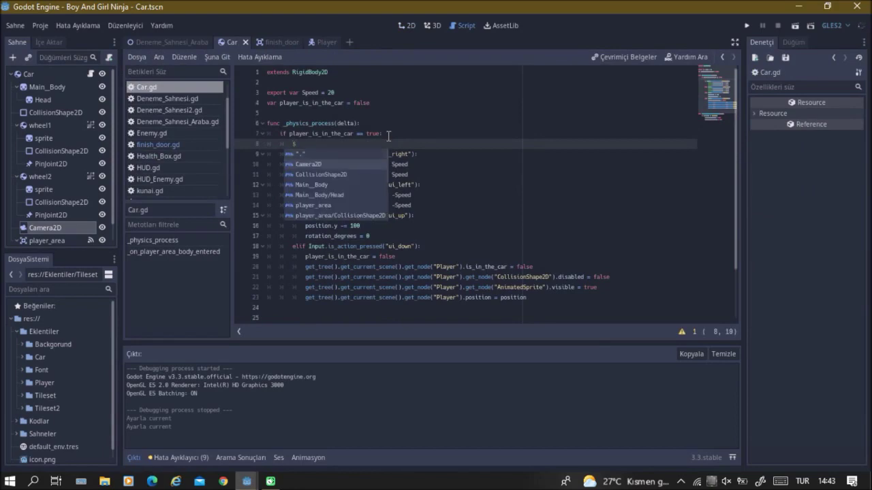
{"action": "key", "text": "Return"}
{"action": "type", "text": "cur"}
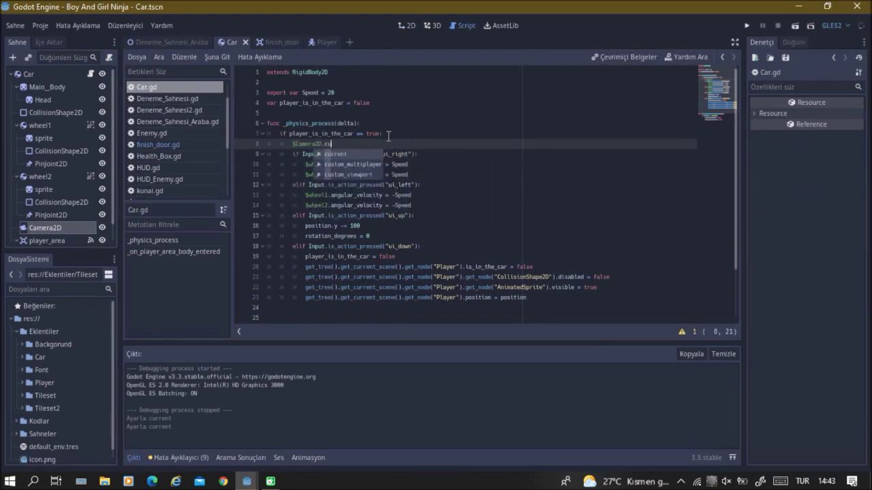
{"action": "key", "text": "Return"}
{"action": "key", "text": "Return"}
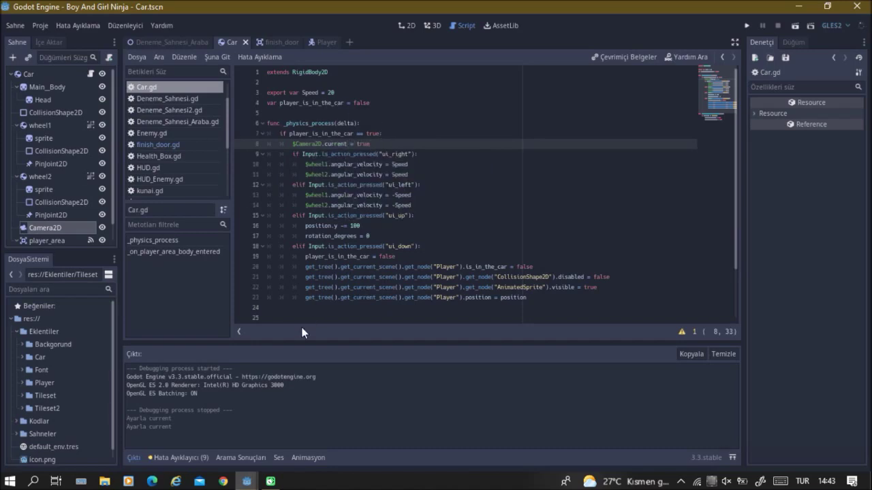
Step: Add an else branch setting $Camera2D.current = false
{"action": "left_click", "coordinate": [558, 298]}
{"action": "key", "text": "Return"}
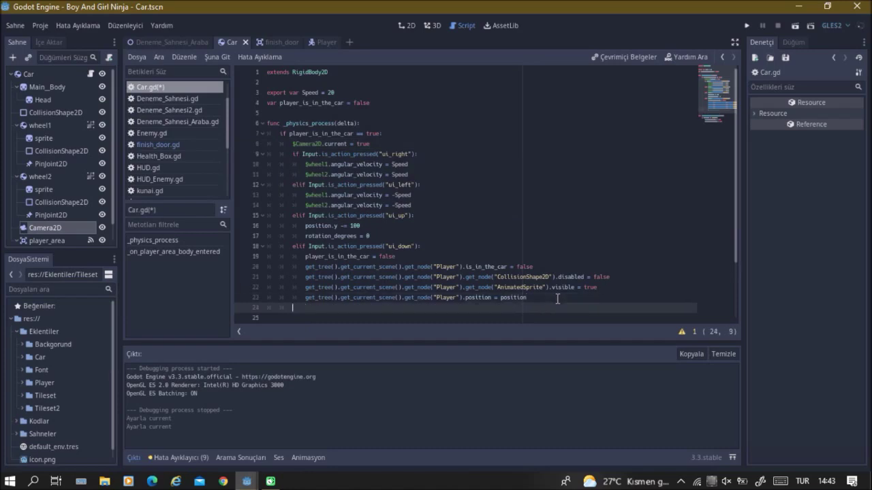
{"action": "type", "text": "else:"}
{"action": "key", "text": "Return"}
{"action": "type", "text": "$"}
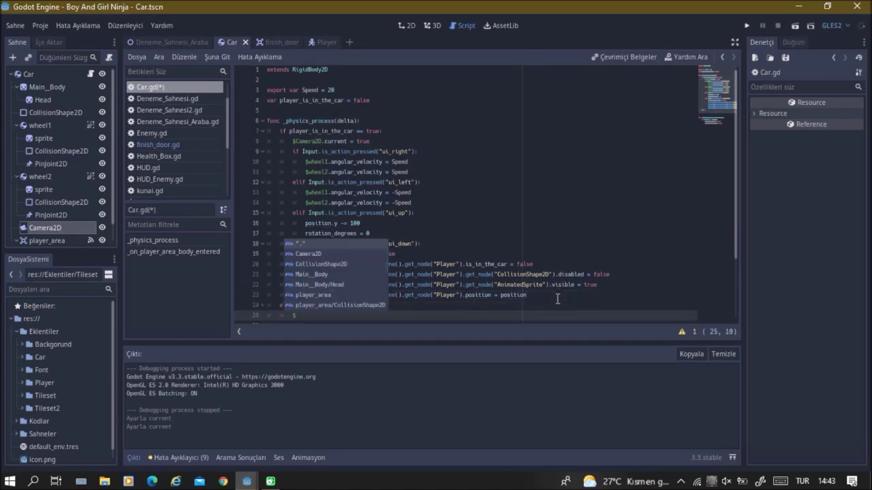
{"action": "key", "text": "Down"}
{"action": "key", "text": "Return"}
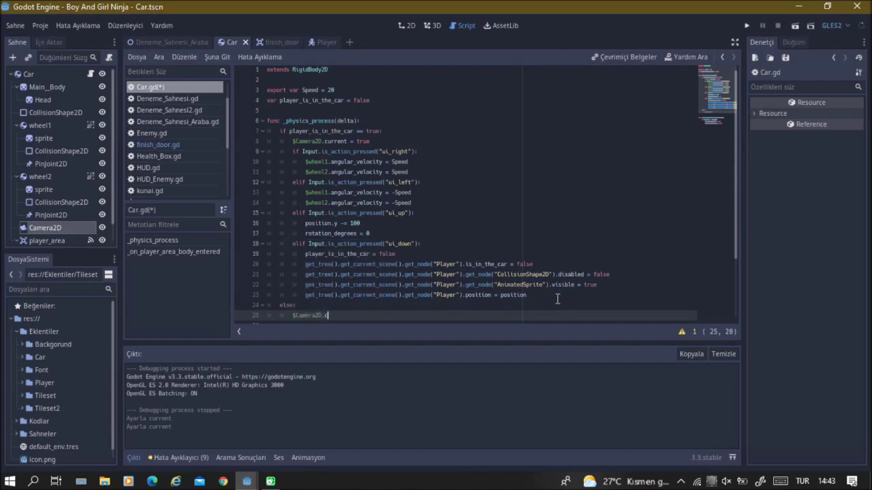
{"action": "type", "text": "u"}
{"action": "key", "text": "Return"}
{"action": "type", "text": "= "}
{"action": "type", "text": "false"}
Step: Duplicate the player-position line as line 24 and change its ending to get_node("Camera2d").current
{"action": "left_click", "coordinate": [327, 304]}
{"action": "left_click", "coordinate": [535, 296]}
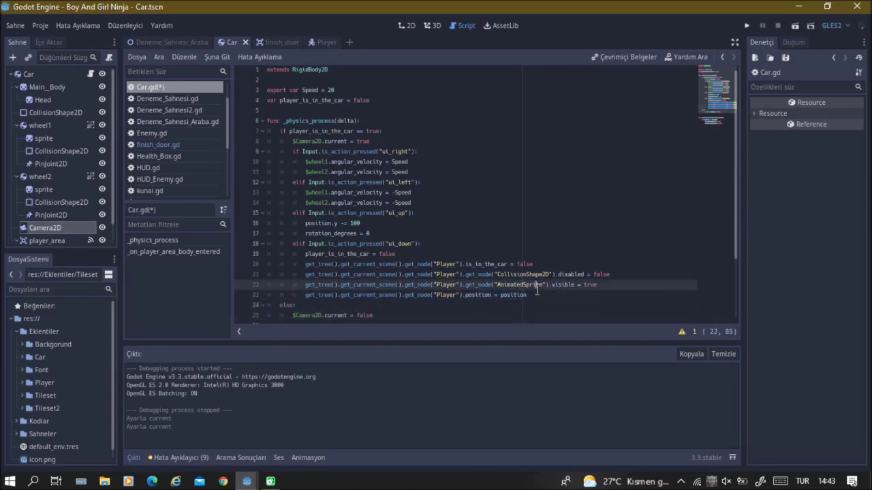
{"action": "key", "text": "ctrl+d"}
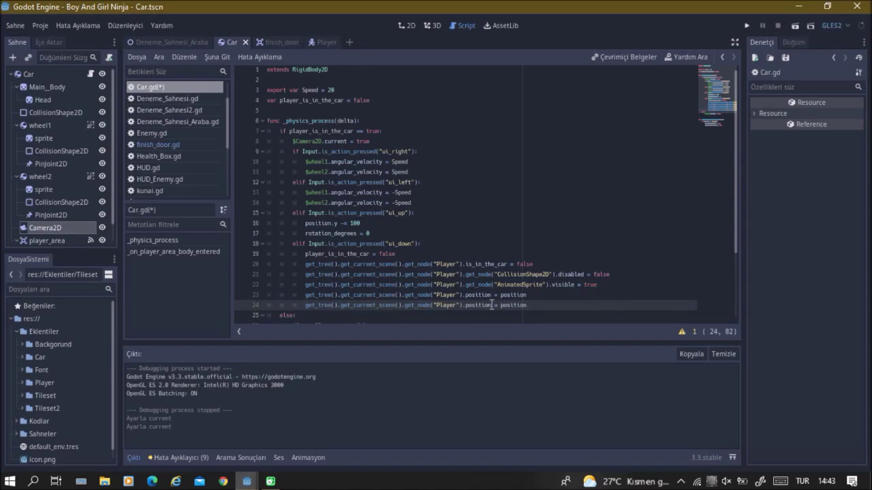
{"action": "left_click_drag", "start_coordinate": [462, 306], "coordinate": [527, 306]}
{"action": "key", "text": "BackSpace"}
{"action": "type", "text": "get"}
{"action": "type", "text": "_node(\"C"}
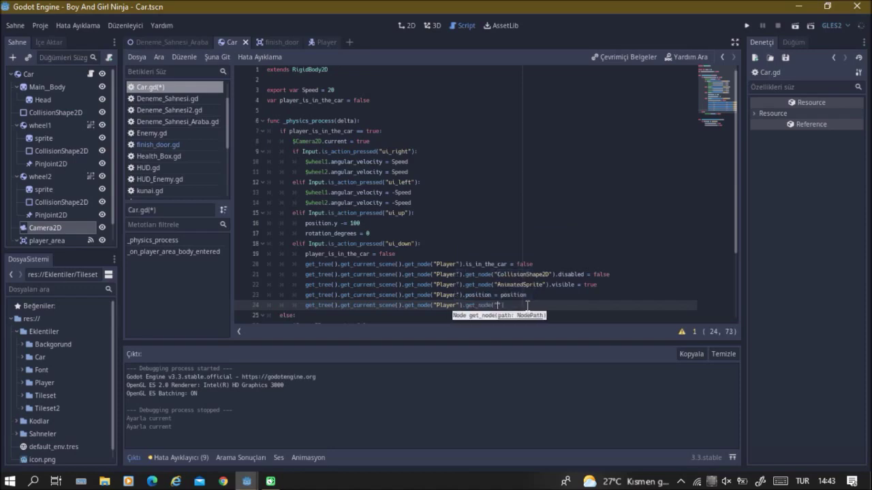
{"action": "type", "text": "amera"}
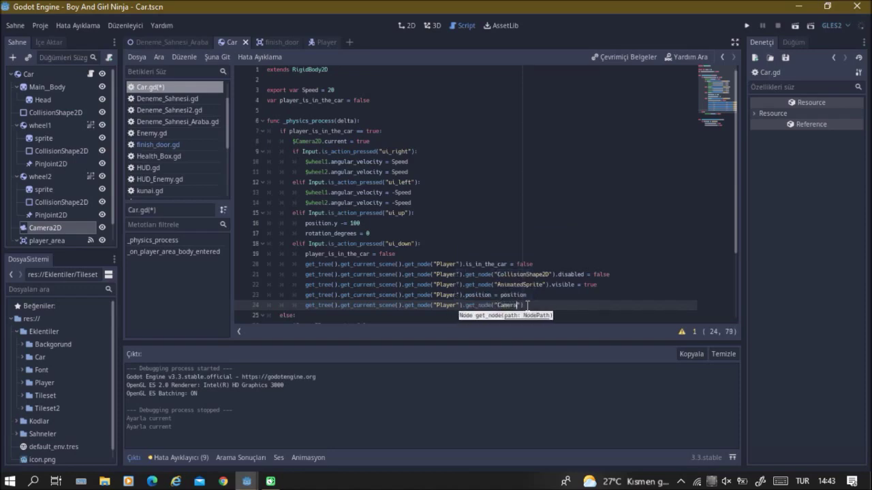
{"action": "type", "text": "2d\")."}
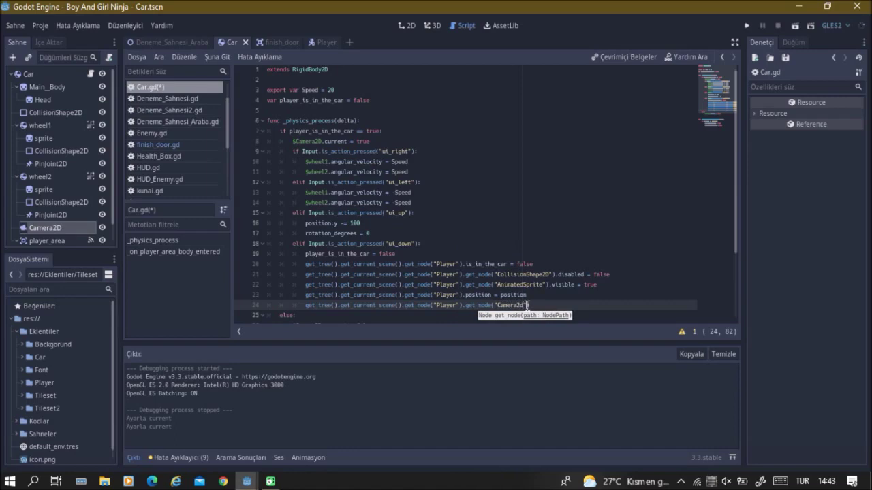
{"action": "type", "text": "current = true"}
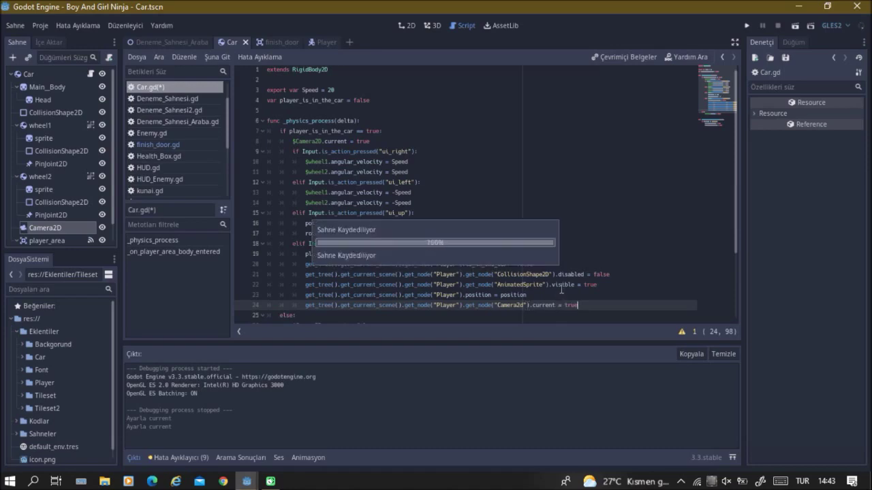
Step: Save the script and correct Camera2d to Camera2D on line 24
{"action": "key", "text": "ctrl+s"}
{"action": "scroll", "coordinate": [560, 296], "scroll_direction": "down", "scroll_amount": 3}
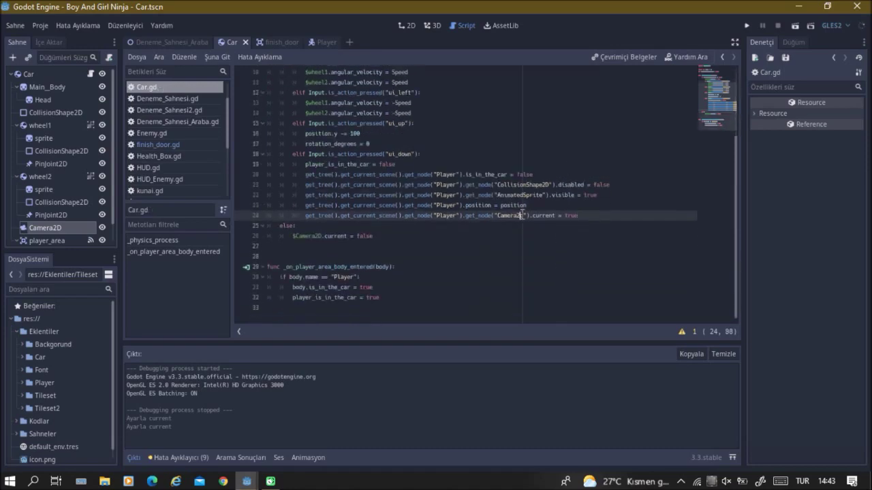
{"action": "key", "text": "BackSpace"}
{"action": "type", "text": "D"}
Step: Add body.get_node("Camera2D").current = true to the entry handler and run the game with F5
{"action": "left_click", "coordinate": [477, 268]}
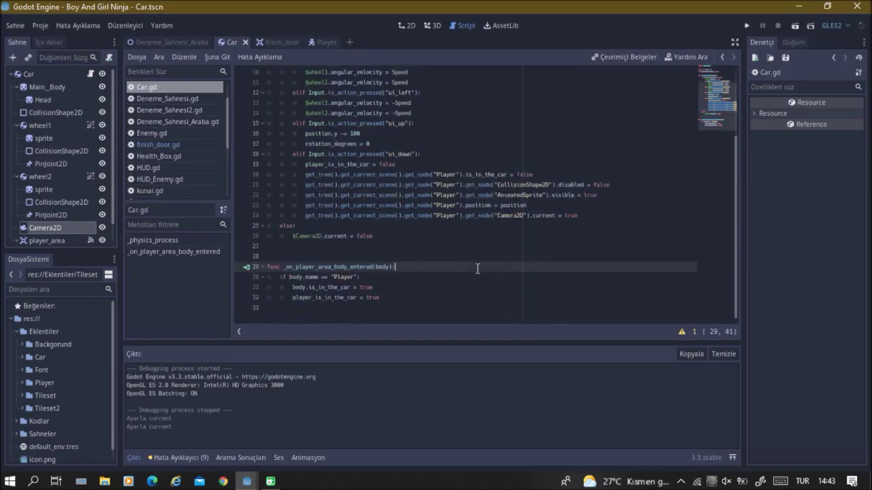
{"action": "left_click", "coordinate": [402, 297]}
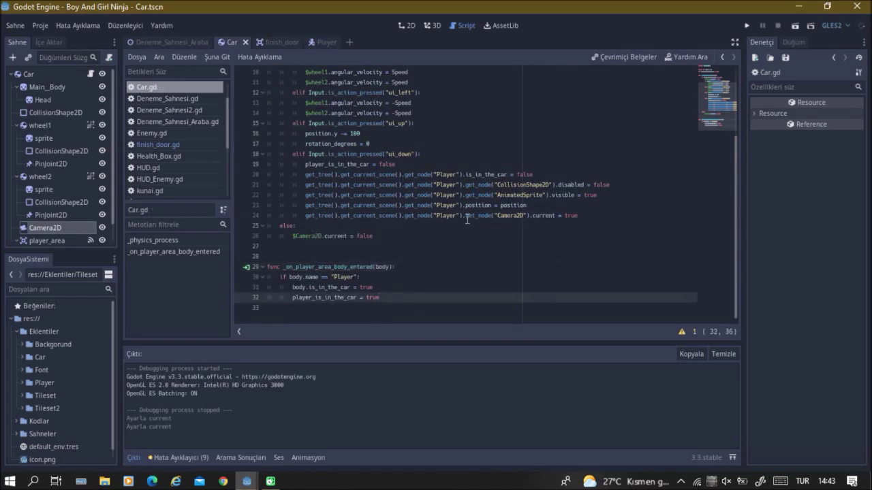
{"action": "left_click_drag", "start_coordinate": [466, 216], "coordinate": [629, 215]}
{"action": "key", "text": "ctrl+c"}
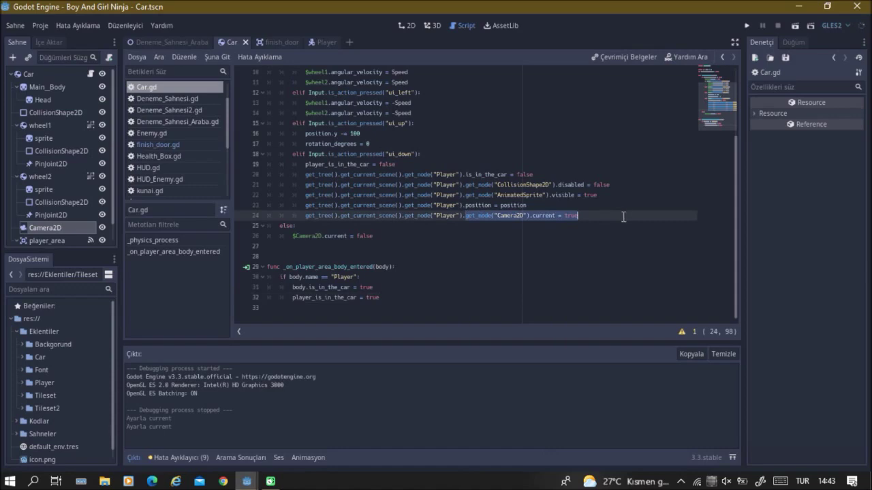
{"action": "left_click", "coordinate": [417, 299]}
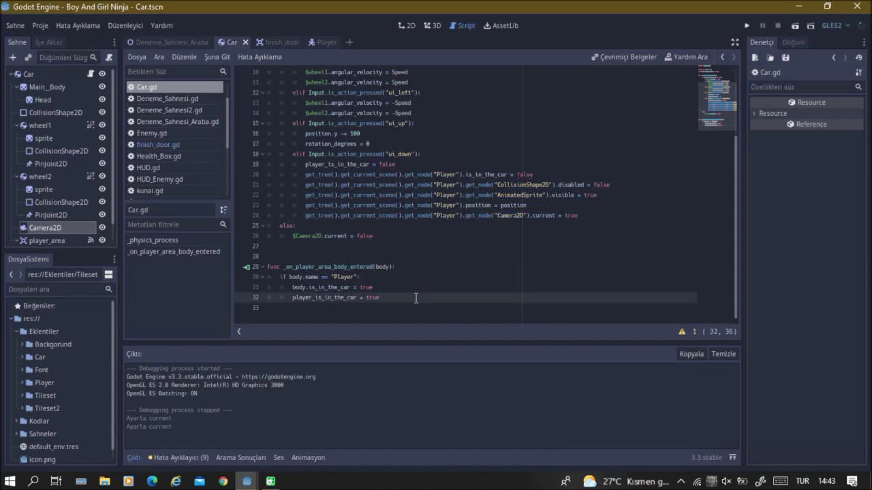
{"action": "key", "text": "Return"}
{"action": "type", "text": "body"}
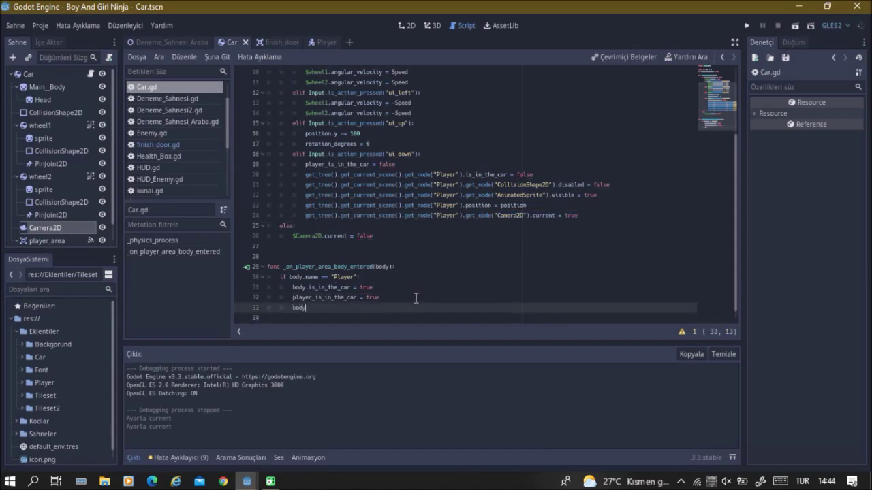
{"action": "type", "text": "."}
{"action": "key", "text": "ctrl+v"}
{"action": "key", "text": "F5"}
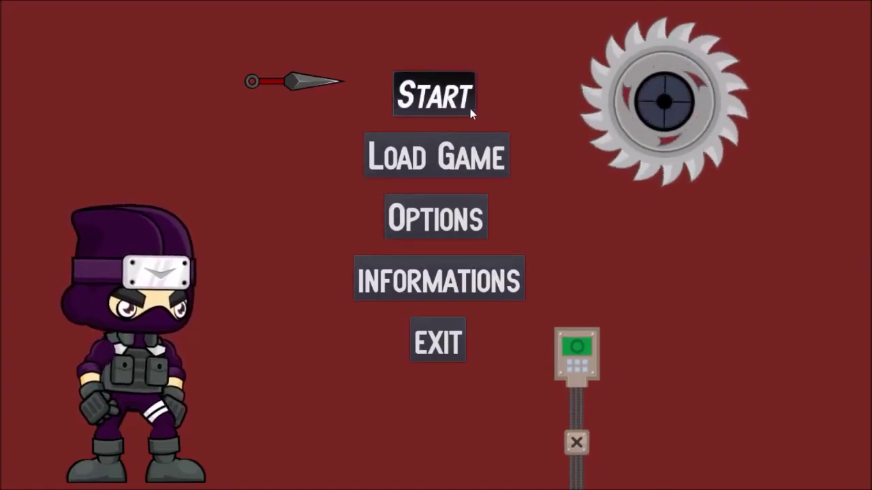
Step: Start a game, walk the ninja into the car, drive, exit the car, then pause and quit
{"action": "left_click", "coordinate": [470, 109]}
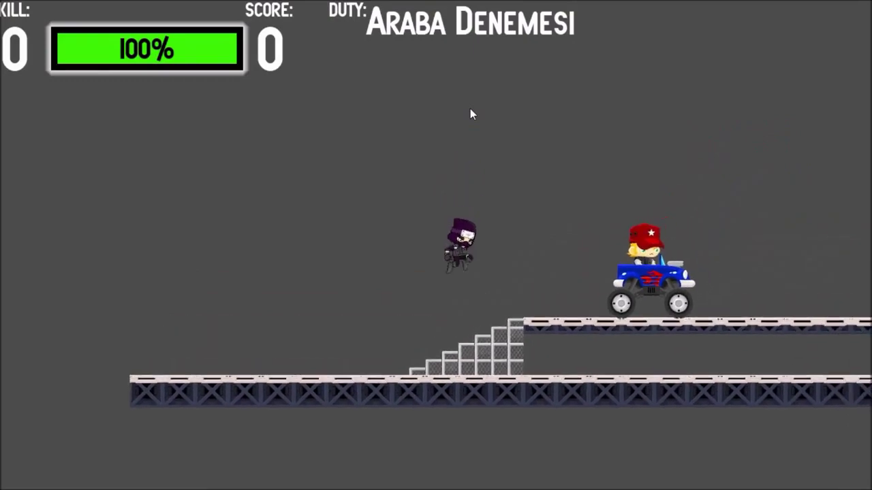
{"action": "key", "text": "d"}
{"action": "key", "text": "e"}
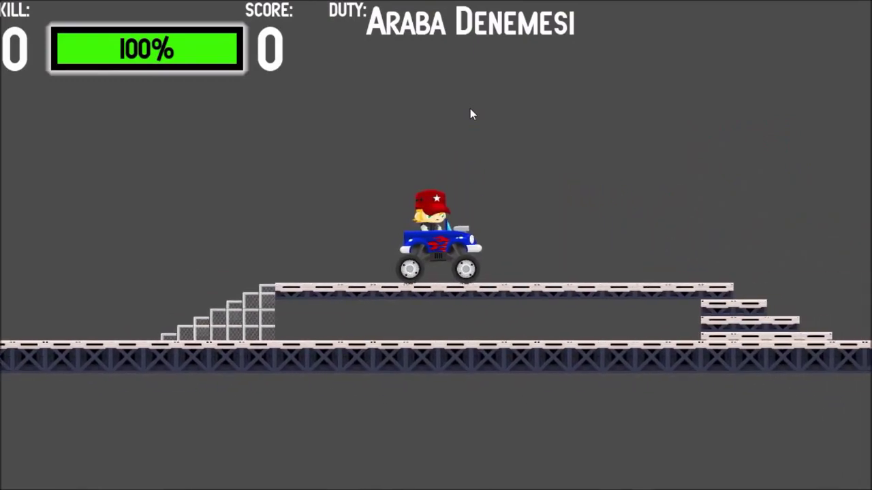
{"action": "key", "text": "e"}
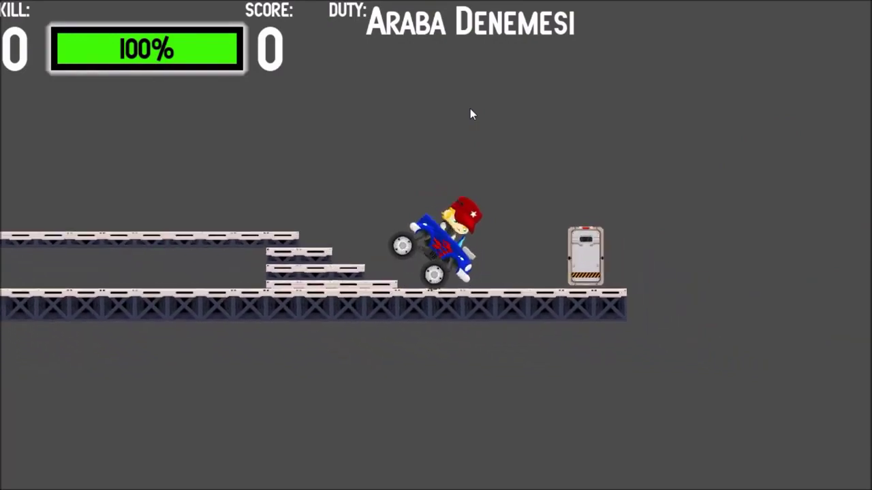
{"action": "key", "text": "Escape"}
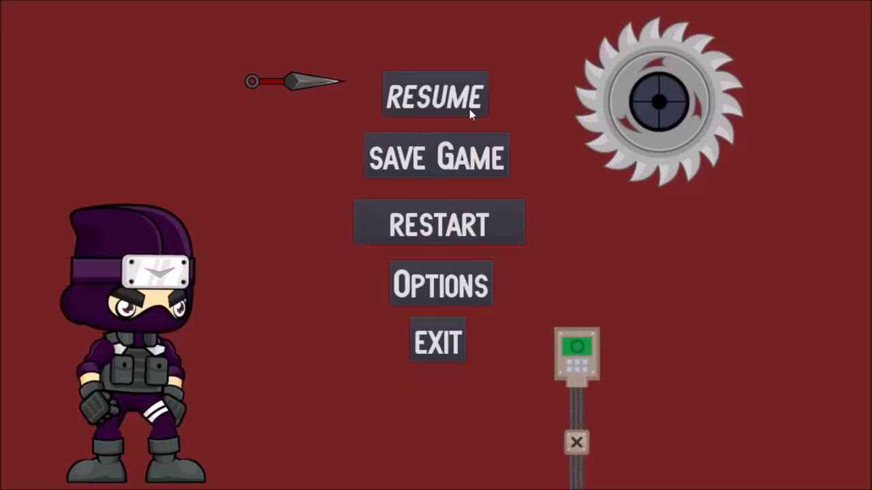
{"action": "left_click", "coordinate": [435, 340]}
{"action": "left_click", "coordinate": [476, 245]}
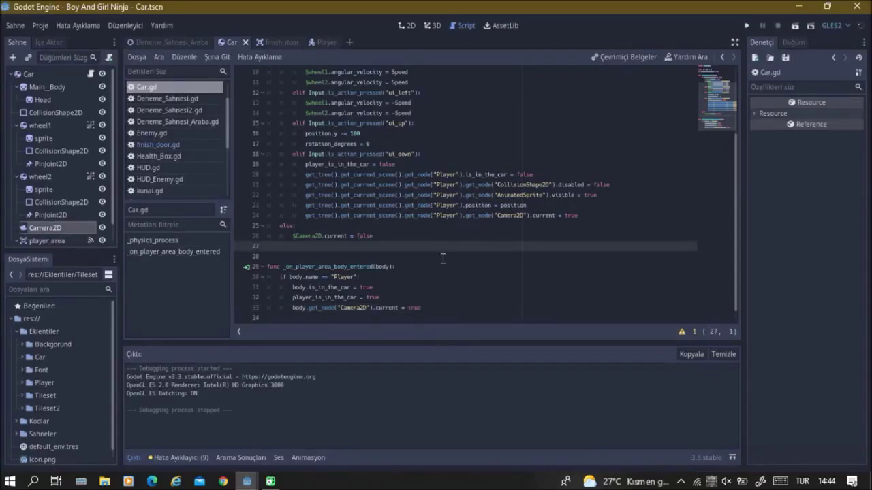
Step: Copy the two wheel angular_velocity lines into the exit branch after the camera line 24
{"action": "left_click", "coordinate": [499, 185]}
{"action": "left_click", "coordinate": [512, 164]}
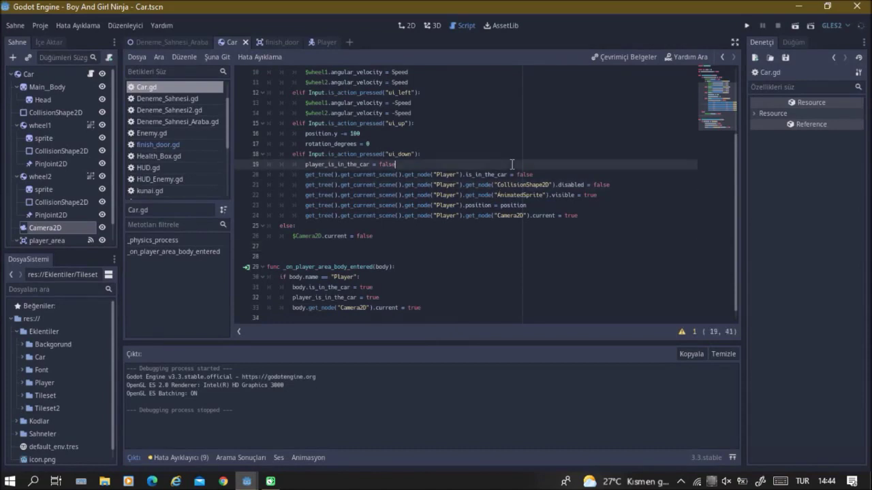
{"action": "left_click", "coordinate": [532, 174]}
{"action": "key", "text": "ctrl+shift+Left"}
{"action": "key", "text": "ctrl+shift+Left"}
{"action": "key", "text": "ctrl+shift+Left"}
{"action": "key", "text": "Left"}
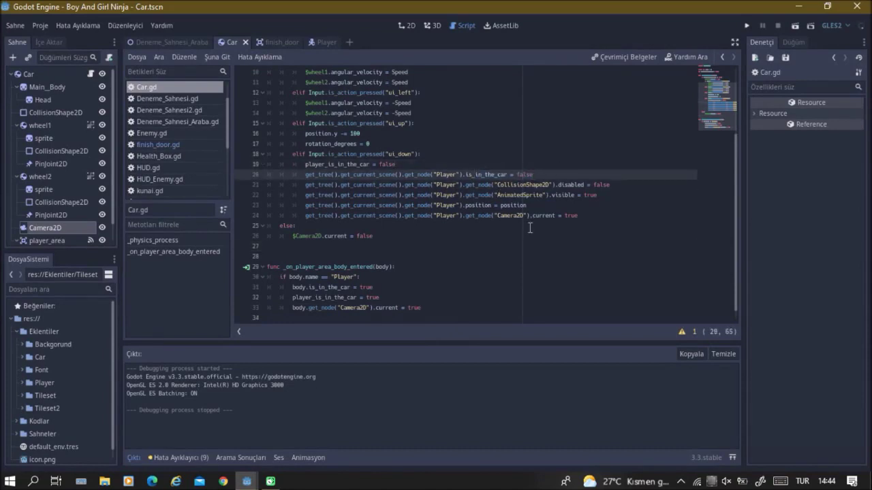
{"action": "scroll", "coordinate": [530, 228], "scroll_direction": "up", "scroll_amount": 2}
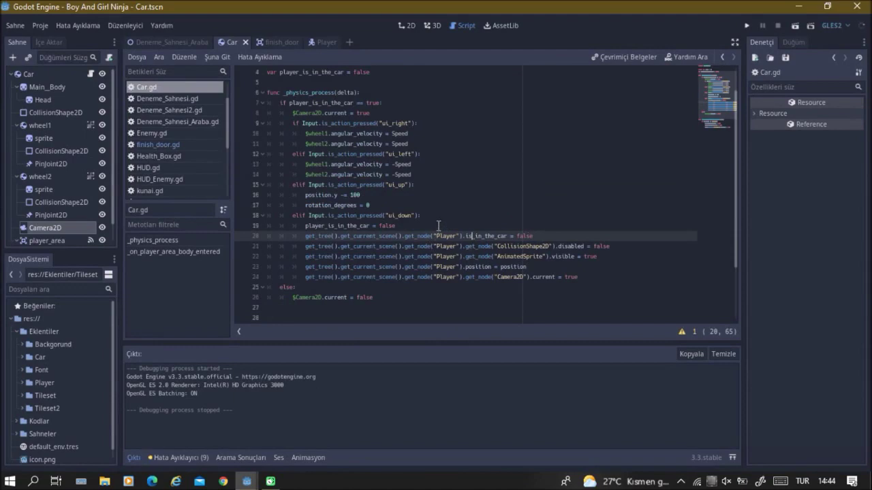
{"action": "left_click", "coordinate": [438, 226]}
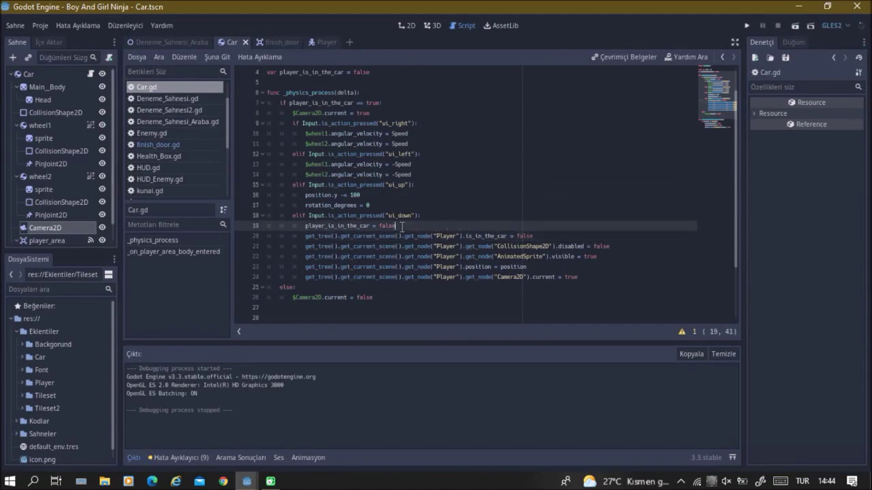
{"action": "left_click", "coordinate": [386, 205]}
{"action": "mouse_move", "coordinate": [440, 176]}
{"action": "left_mouse_down"}
{"action": "mouse_move", "coordinate": [327, 175]}
{"action": "mouse_move", "coordinate": [306, 164]}
{"action": "left_mouse_up"}
{"action": "key", "text": "ctrl+c"}
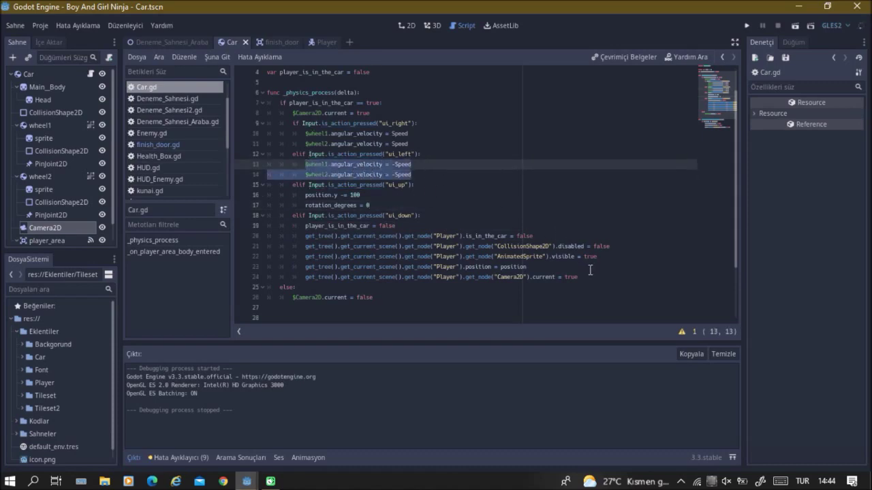
{"action": "left_click", "coordinate": [587, 276]}
{"action": "key", "text": "Return"}
{"action": "key", "text": "ctrl+v"}
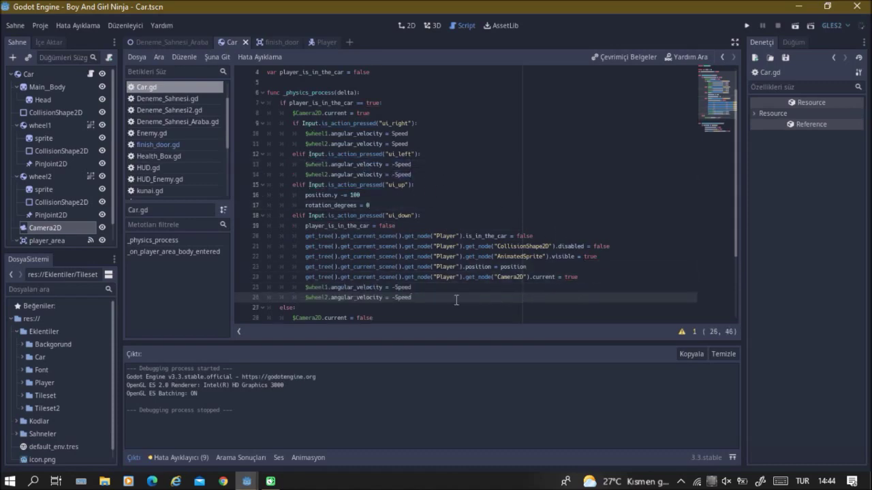
Step: Set the pasted wheel angular_velocity values on lines 25–26 to 0
{"action": "key", "text": "BackSpace"}
{"action": "key", "text": "Right"}
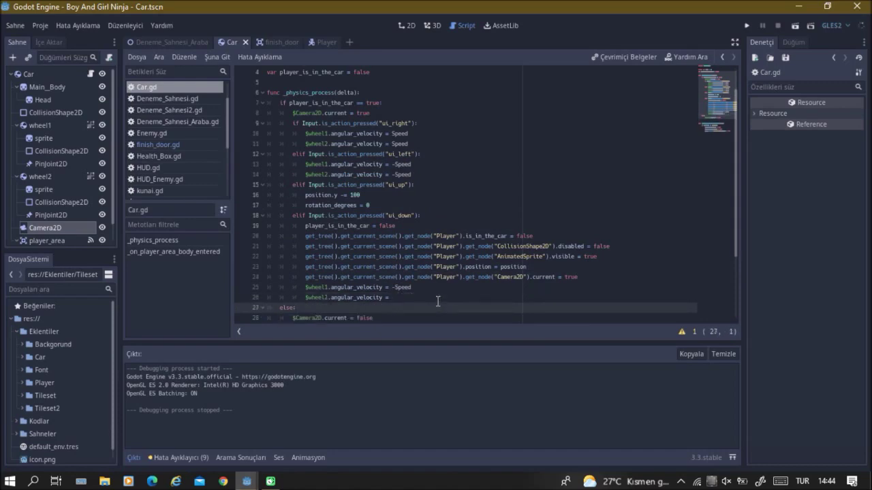
{"action": "key", "text": "Left"}
{"action": "type", "text": "0"}
{"action": "left_click", "coordinate": [426, 289]}
{"action": "key", "text": "BackSpace"}
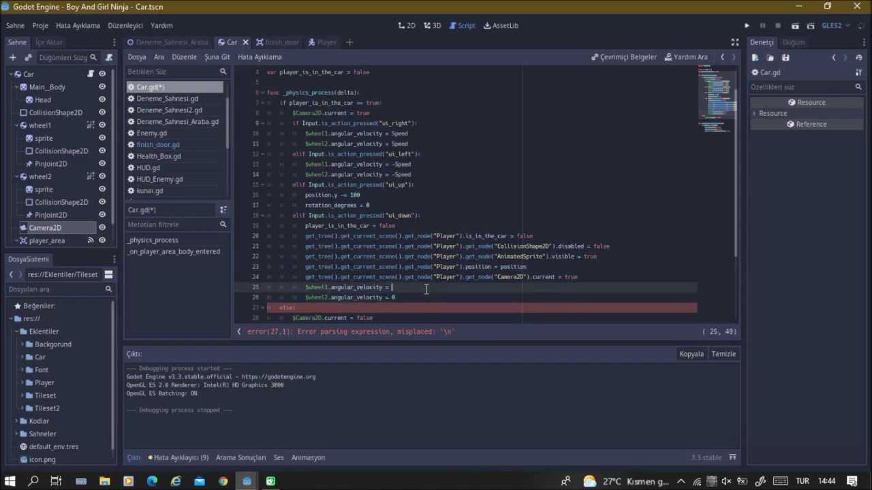
{"action": "type", "text": "0"}
{"action": "left_click", "coordinate": [409, 297]}
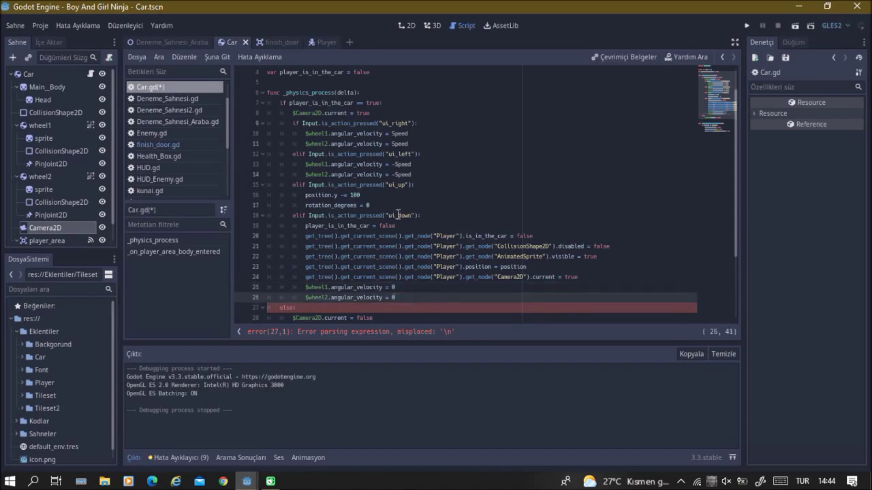
Step: Copy the position nudge and rotation-reset lines 16–17 and paste them after line 26
{"action": "left_click_drag", "start_coordinate": [383, 195], "coordinate": [308, 195]}
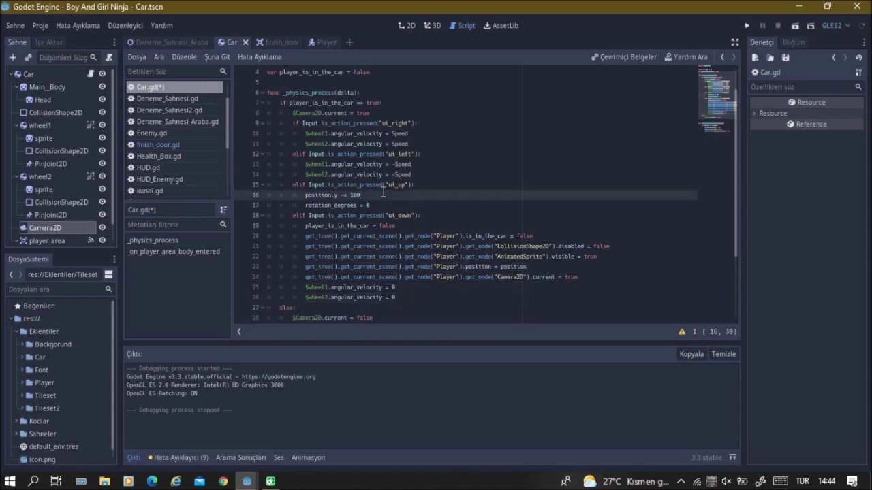
{"action": "left_click_drag", "start_coordinate": [384, 205], "coordinate": [305, 196]}
{"action": "key", "text": "ctrl+c"}
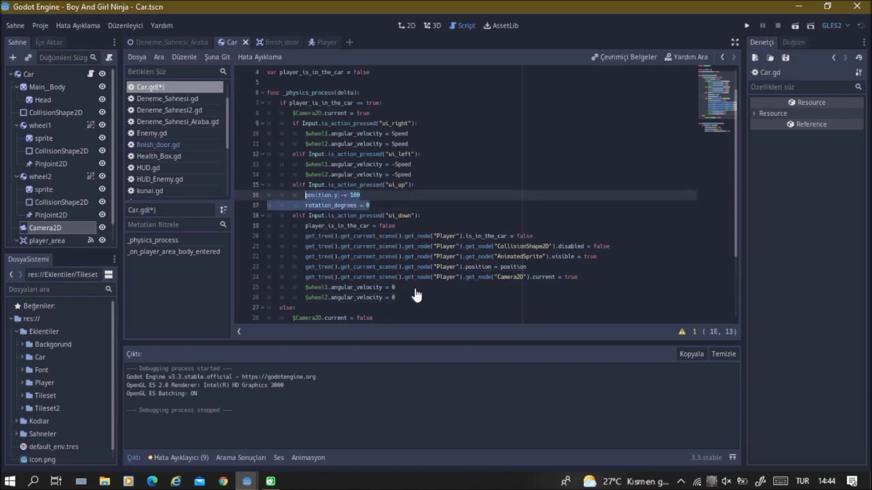
{"action": "left_click", "coordinate": [415, 297]}
{"action": "key", "text": "Return"}
{"action": "key", "text": "ctrl+v"}
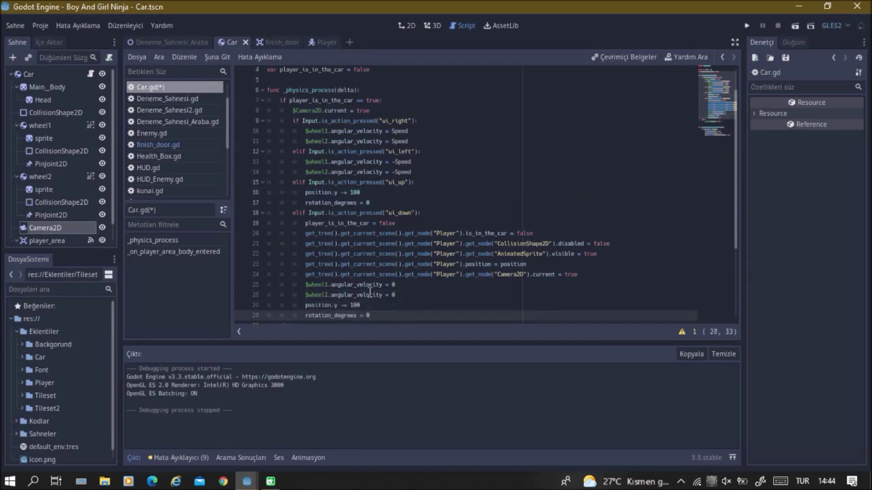
Step: Rework line 27 into a position.y assignment using autocomplete
{"action": "left_click", "coordinate": [345, 306]}
{"action": "key", "text": "BackSpace"}
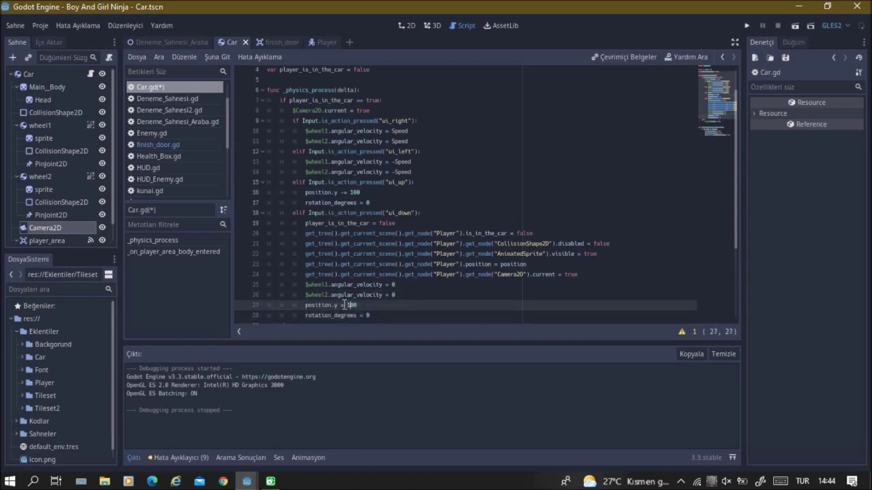
{"action": "key", "text": "Delete"}
{"action": "key", "text": "Delete"}
{"action": "key", "text": "Delete"}
{"action": "key", "text": "Delete"}
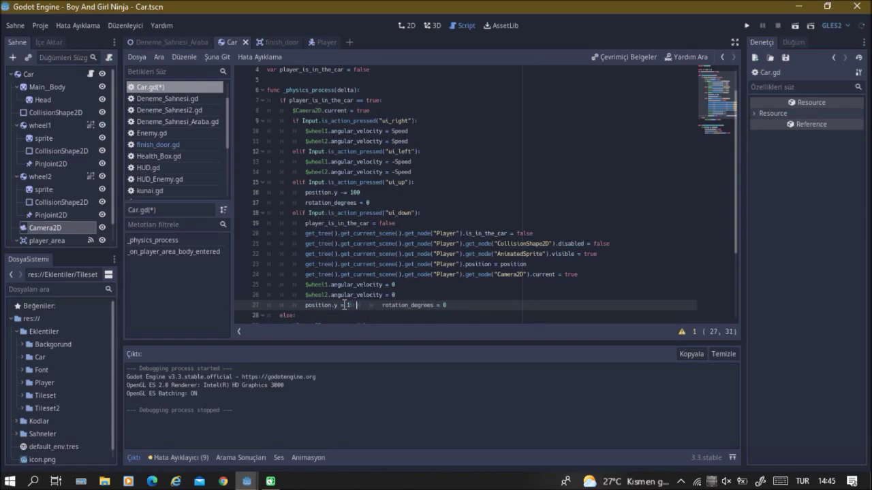
{"action": "key", "text": "Right"}
{"action": "key", "text": "Right"}
{"action": "key", "text": "Right"}
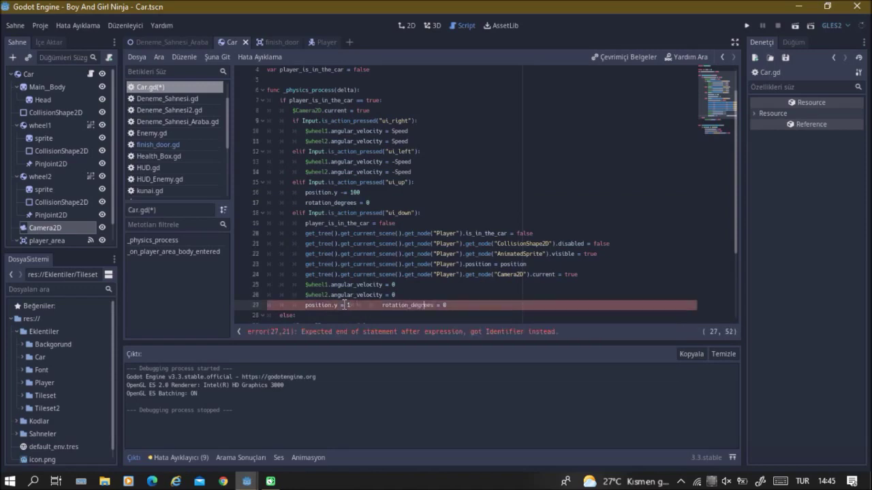
{"action": "key", "text": "BackSpace"}
{"action": "key", "text": "BackSpace"}
{"action": "key", "text": "BackSpace"}
{"action": "type", "text": "o"}
{"action": "key", "text": "Down"}
{"action": "key", "text": "Return"}
{"action": "type", "text": ".y"}
Step: Write line 28 as rotation_degrees = rotation_degrees and save the script
{"action": "key", "text": "Return"}
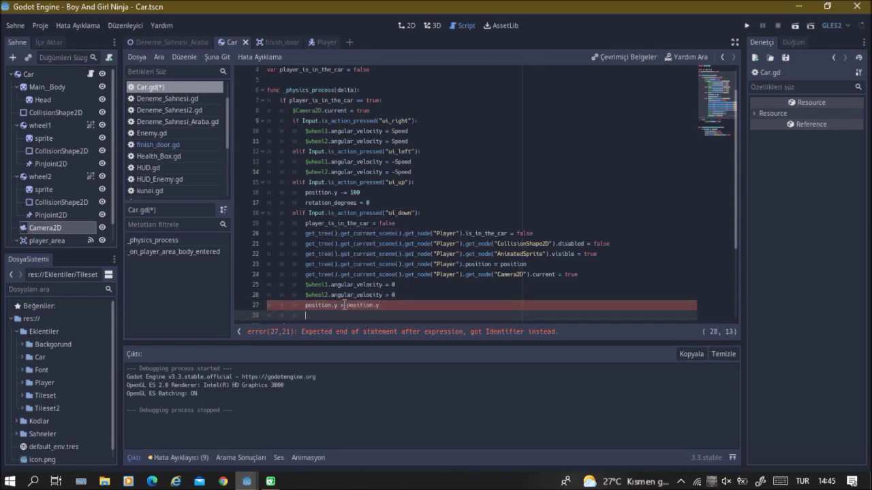
{"action": "type", "text": "etation_d"}
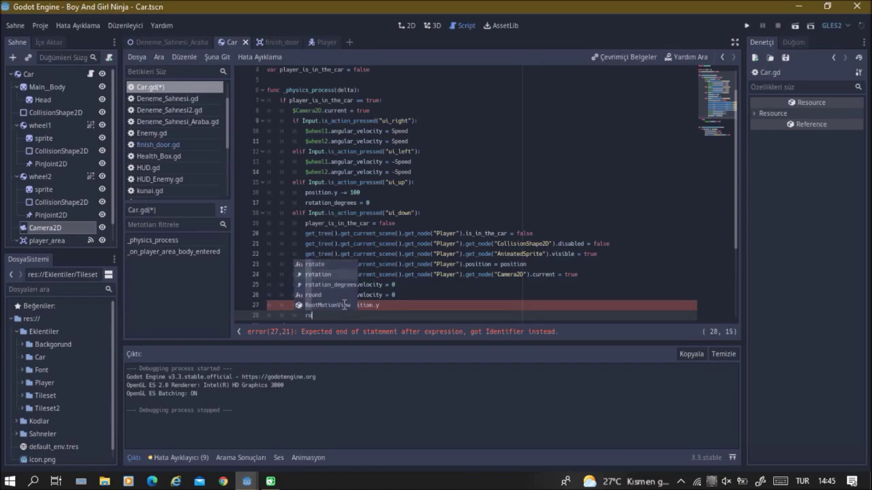
{"action": "key", "text": "Return"}
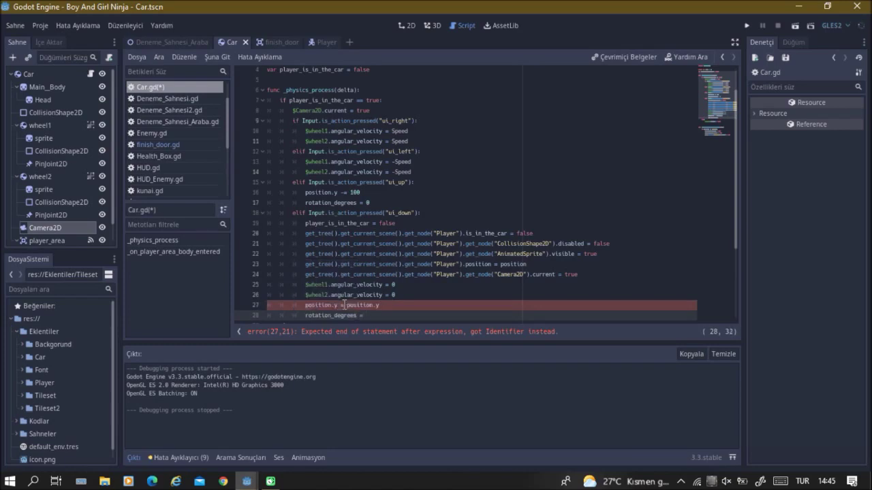
{"action": "key", "text": "Down"}
{"action": "key", "text": "Down"}
{"action": "key", "text": "Return"}
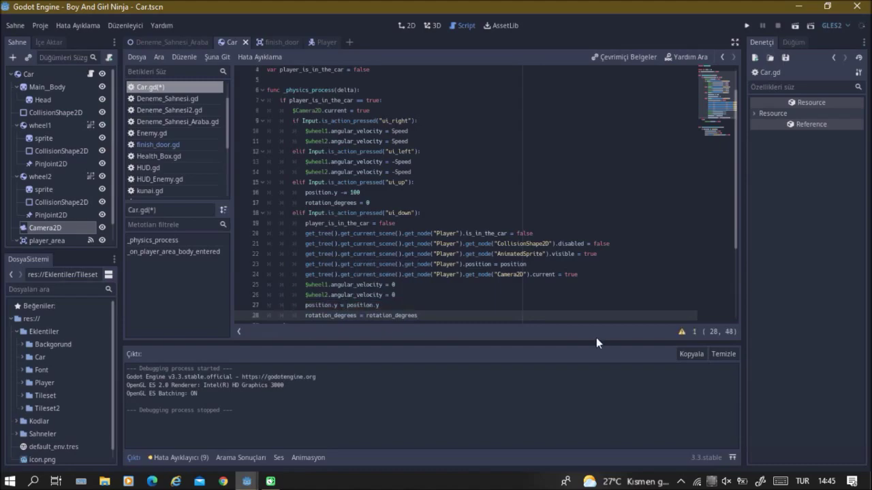
{"action": "key", "text": "ctrl+s"}
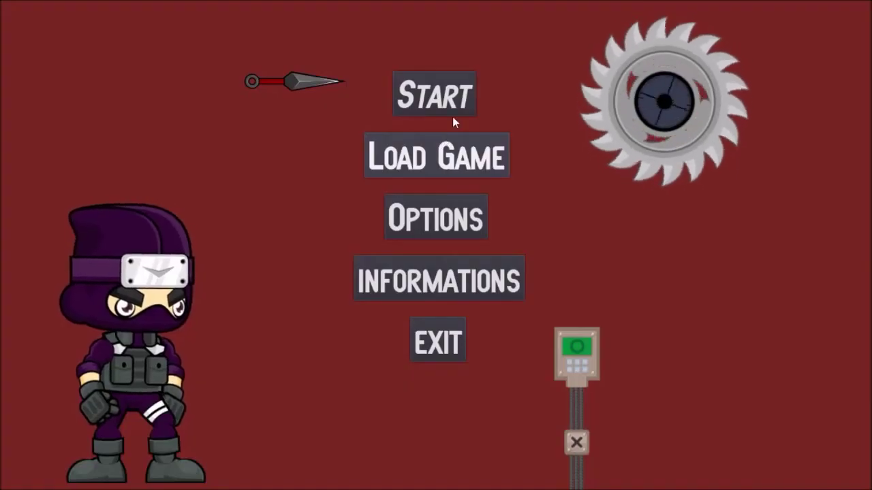
Step: Start the level, run and jump the ninja onto the upper platform, then pause and quit
{"action": "left_click", "coordinate": [452, 117]}
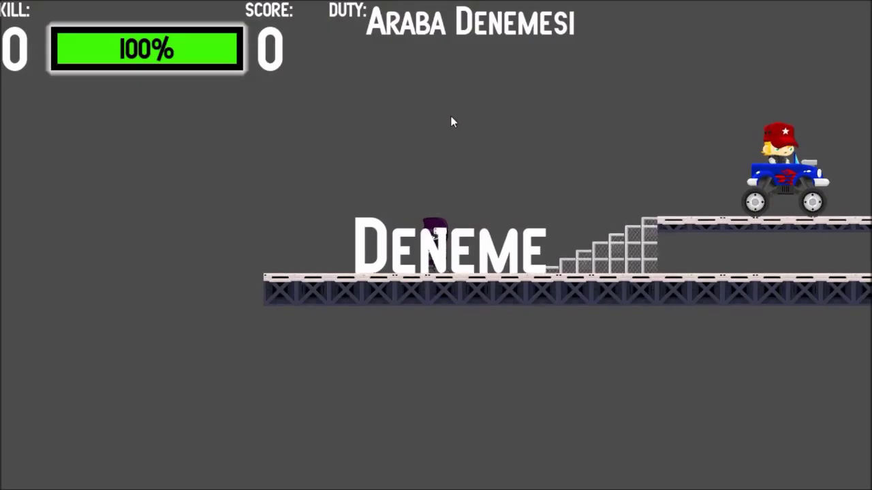
{"action": "key", "text": "Right"}
{"action": "key", "text": "space"}
{"action": "key", "text": "Right"}
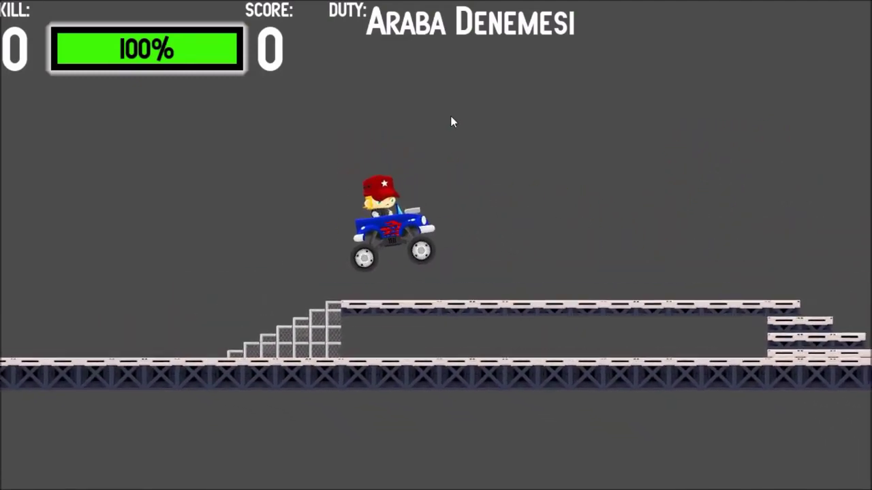
{"action": "key", "text": "Escape"}
{"action": "left_click", "coordinate": [429, 347]}
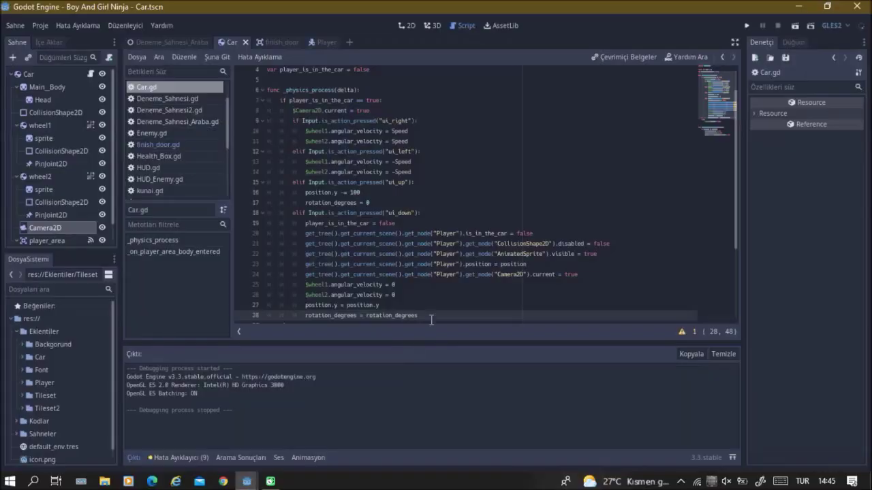
Step: Delete the position.y and rotation_degrees lines and the blank line from Car.gd's exit branch, then save
{"action": "left_click_drag", "start_coordinate": [427, 315], "coordinate": [305, 305]}
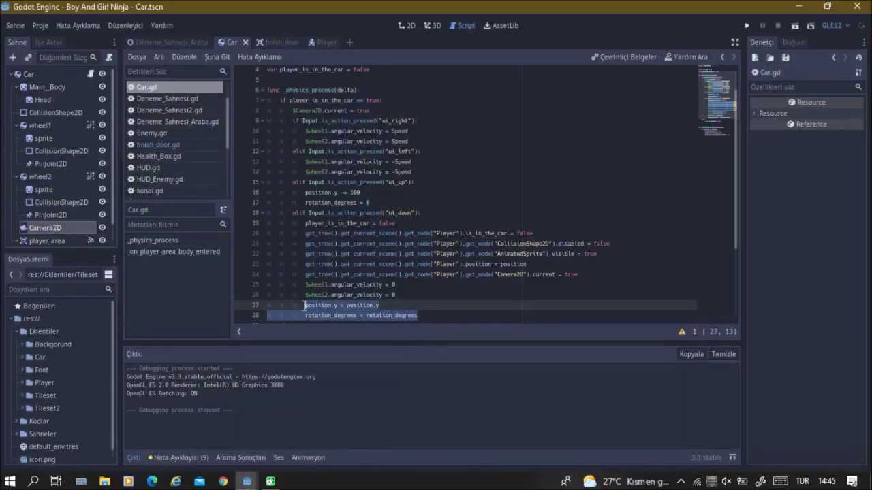
{"action": "key", "text": "BackSpace"}
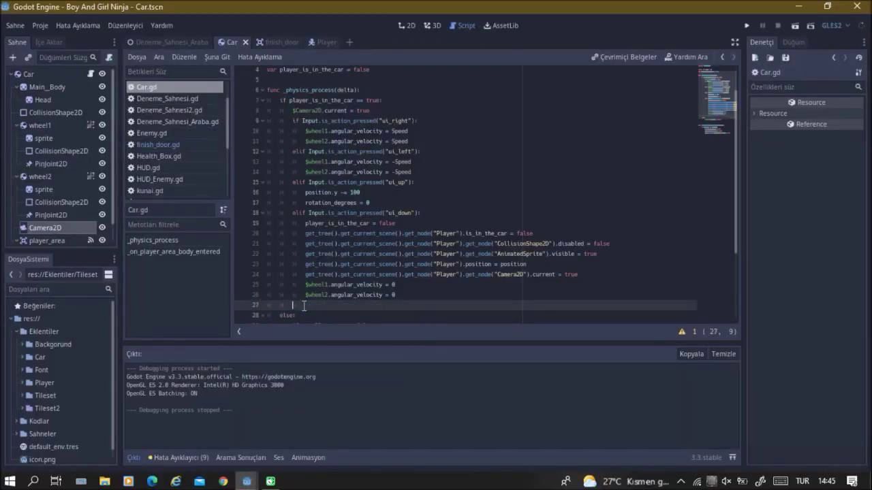
{"action": "key", "text": "BackSpace"}
{"action": "key", "text": "BackSpace"}
{"action": "key", "text": "BackSpace"}
{"action": "key", "text": "ctrl+s"}
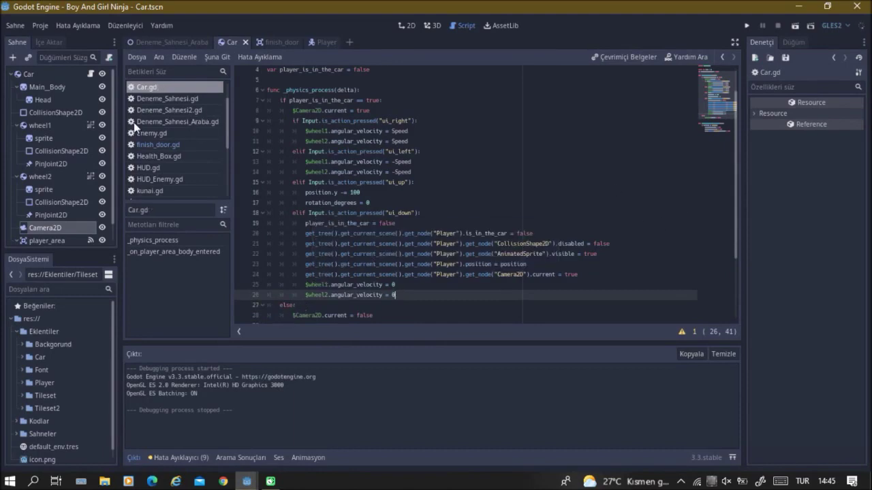
Step: Check the Car scene, then return to Car.gd with the cursor at the end of line 23
{"action": "left_click", "coordinate": [64, 73]}
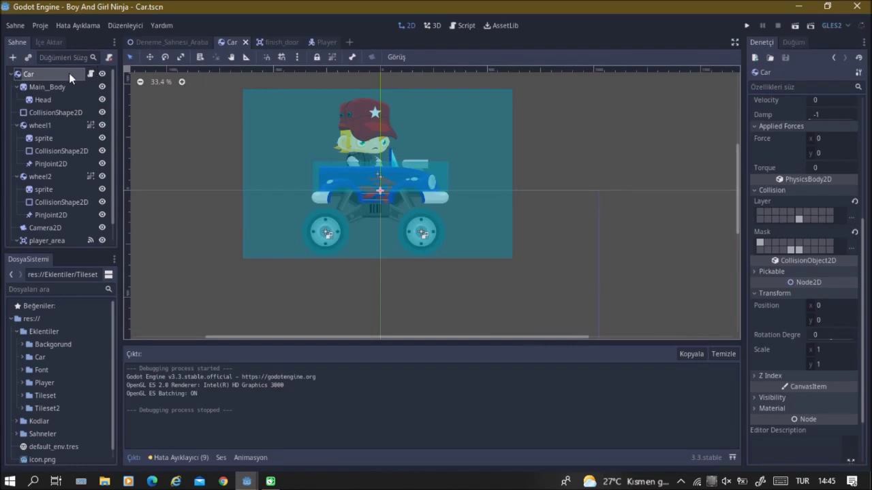
{"action": "left_click", "coordinate": [91, 74]}
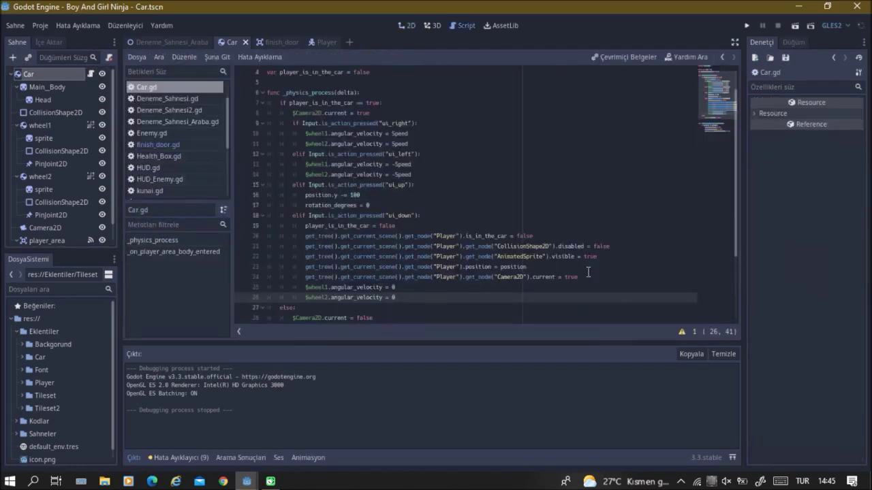
{"action": "left_click_drag", "start_coordinate": [526, 267], "coordinate": [502, 267]}
{"action": "left_click", "coordinate": [530, 267]}
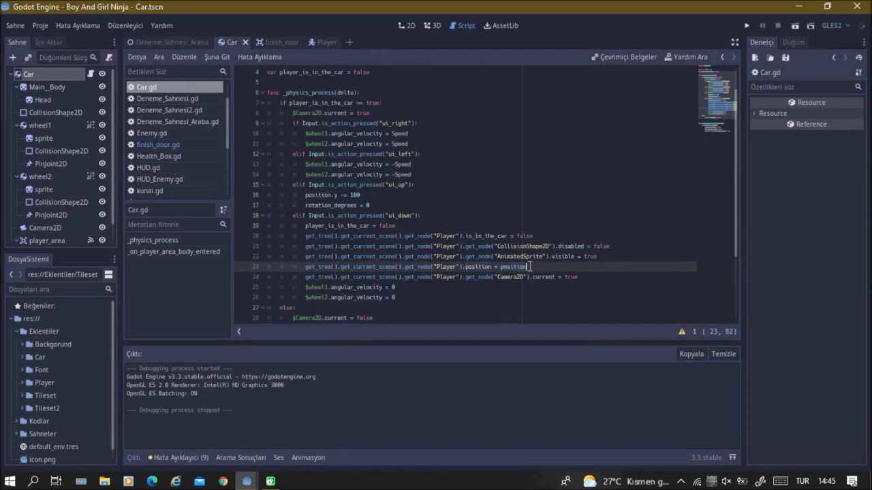
Step: Duplicate the Player position line 23 below itself
{"action": "left_click", "coordinate": [491, 266]}
{"action": "type", "text": ".y"}
{"action": "key", "text": "Right"}
{"action": "key", "text": "Right"}
{"action": "key", "text": "Right"}
{"action": "type", "text": ".y"}
{"action": "key", "text": "BackSpace"}
Step: Edit the copy to set position.x = position.x + 500, then run the game
{"action": "key", "text": "BackSpace"}
{"action": "key", "text": "shift+Home"}
{"action": "key", "text": "ctrl+c"}
{"action": "left_click", "coordinate": [566, 267]}
{"action": "key", "text": "Return"}
{"action": "key", "text": "ctrl+v"}
{"action": "left_click", "coordinate": [491, 277]}
{"action": "type", "text": ".x"}
{"action": "key", "text": "BackSpace"}
{"action": "key", "text": "BackSpace"}
{"action": "key", "text": "BackSpace"}
{"action": "key", "text": "BackSpace"}
{"action": "type", "text": ".x"}
{"action": "key", "text": "Right"}
{"action": "key", "text": "Right"}
{"action": "key", "text": "Right"}
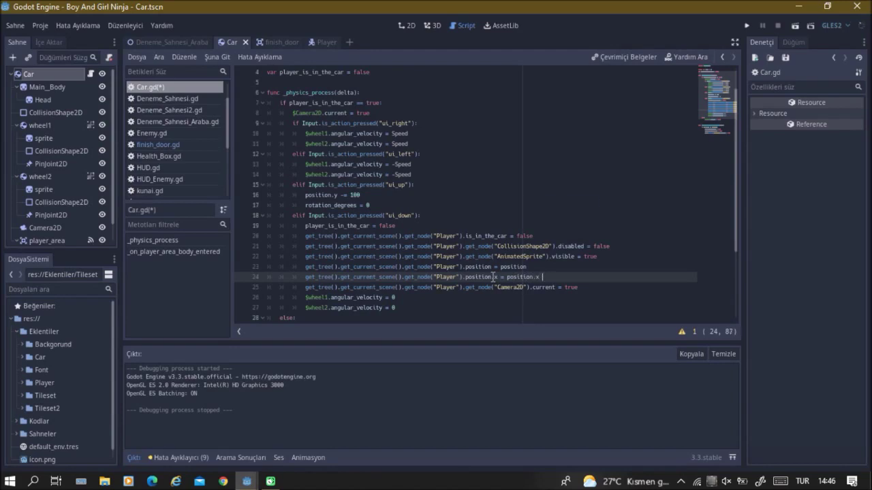
{"action": "type", "text": "500"}
{"action": "key", "text": "F5"}
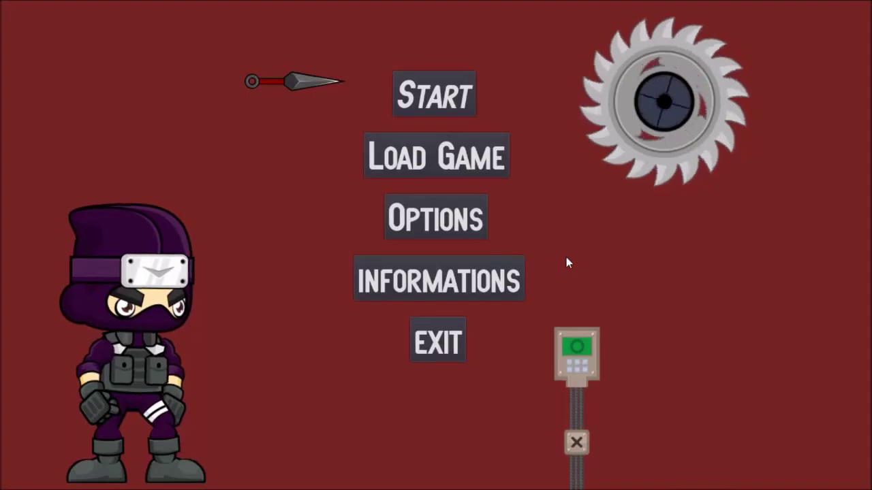
Step: Test the +500 offset by starting the level, entering and exiting the car, then quitting
{"action": "left_click", "coordinate": [435, 99]}
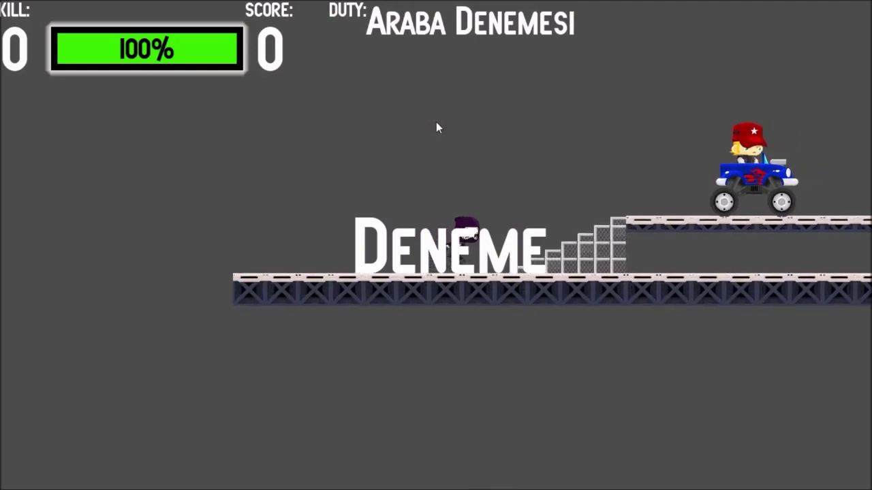
{"action": "key", "text": "d"}
{"action": "key", "text": "space"}
{"action": "key", "text": "e"}
{"action": "key", "text": "e"}
{"action": "key", "text": "Escape"}
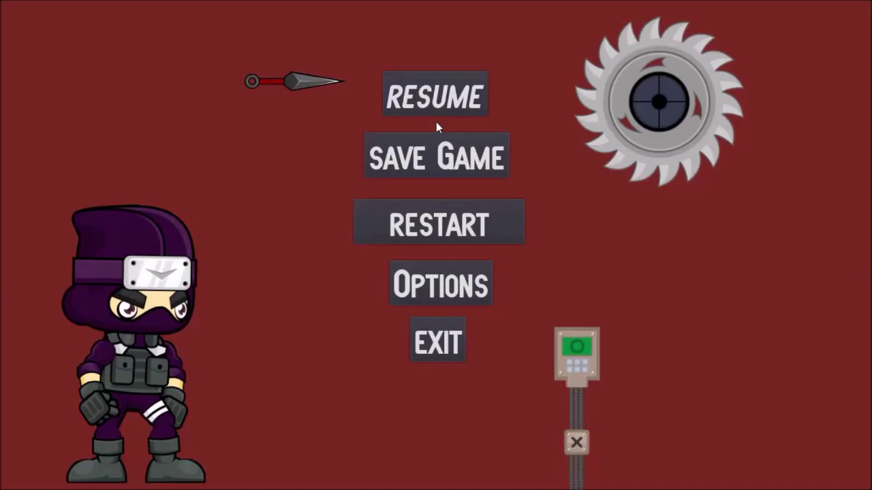
{"action": "left_click", "coordinate": [438, 340]}
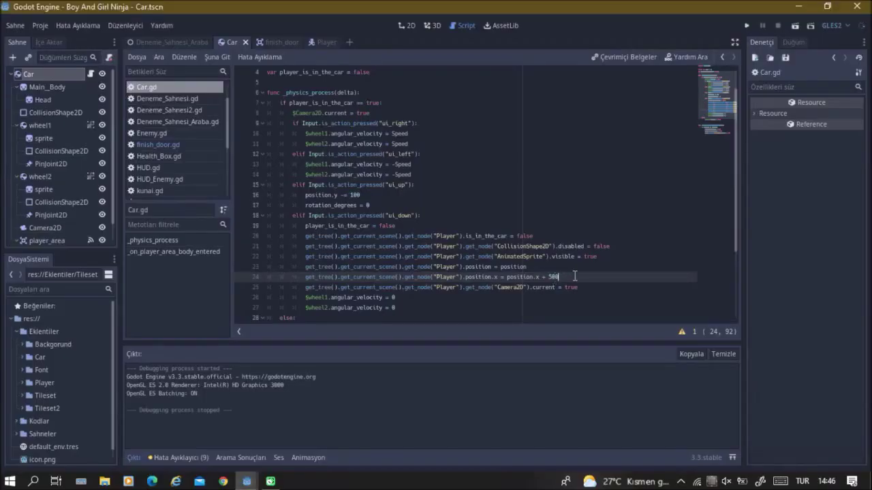
Step: Change the exit offset to position.x + 750 and cut the is_in_the_car = false line
{"action": "type", "text": "100"}
{"action": "double_click", "coordinate": [324, 237]}
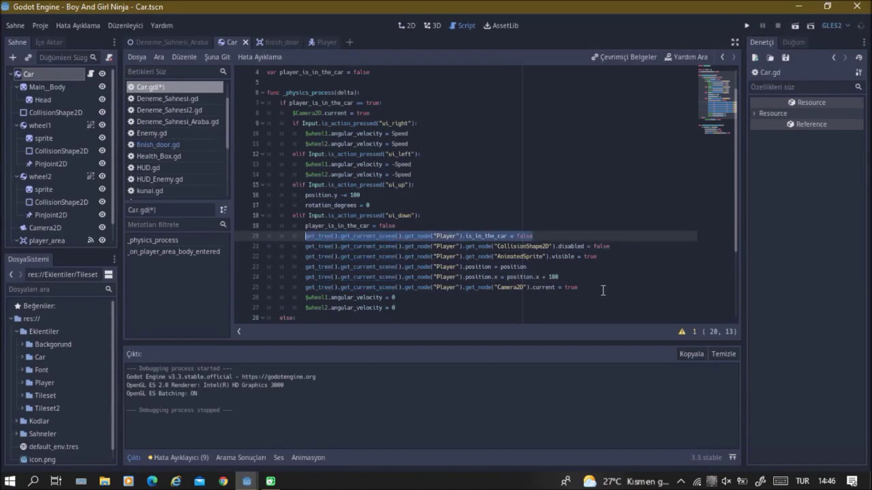
{"action": "key", "text": "BackSpace"}
{"action": "key", "text": "BackSpace"}
Step: Paste is_in_the_car = false below the Camera2D line and run the game again
{"action": "left_click", "coordinate": [589, 270]}
{"action": "key", "text": "Down"}
{"action": "key", "text": "End"}
{"action": "key", "text": "Return"}
{"action": "key", "text": "ctrl+v"}
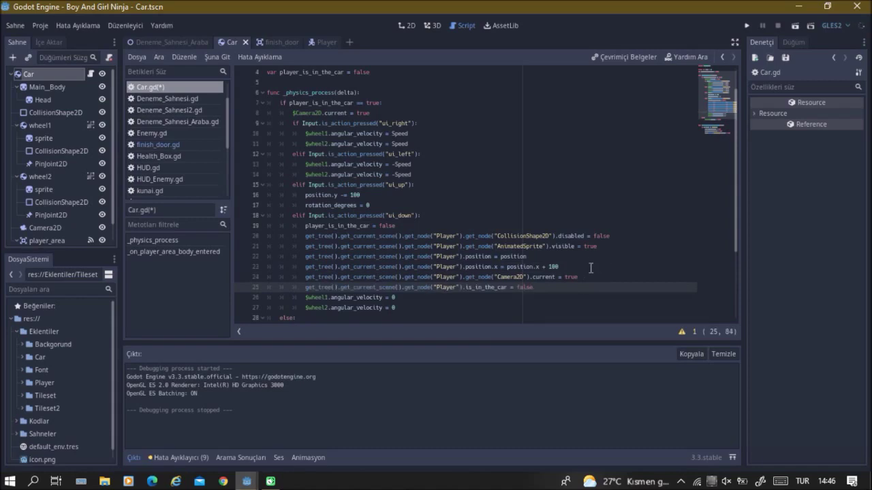
{"action": "left_click", "coordinate": [591, 268]}
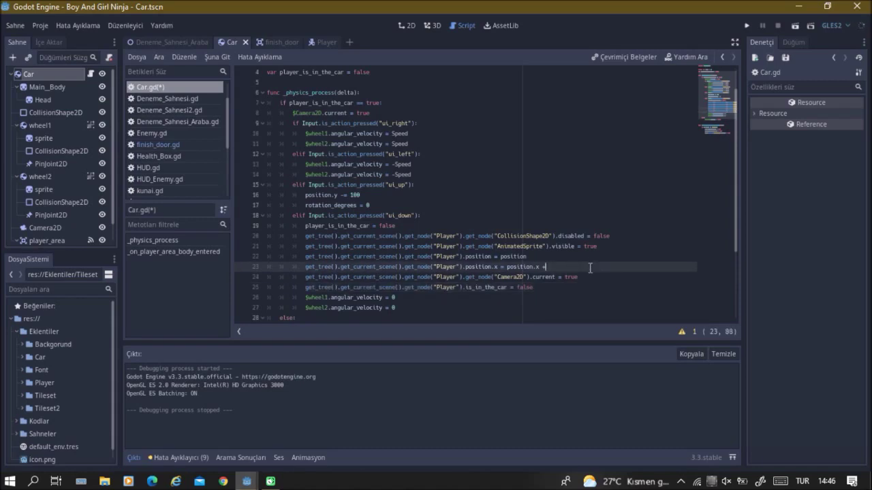
{"action": "key", "text": "F5"}
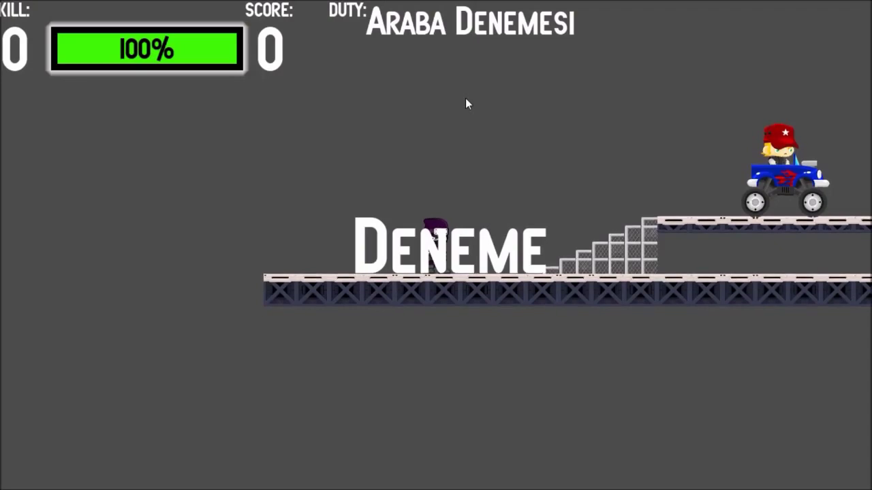
Step: Walk the ninja into the truck and back out beside it, then quit the game
{"action": "key", "text": "Right"}
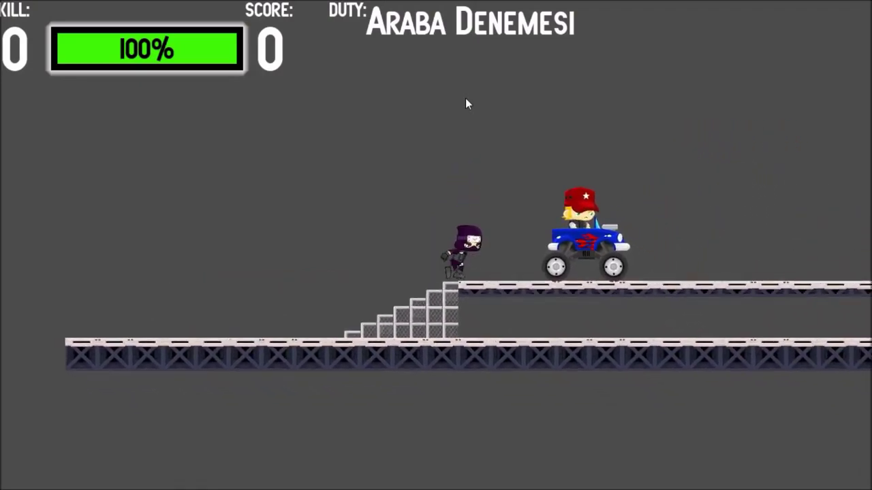
{"action": "key", "text": "Right"}
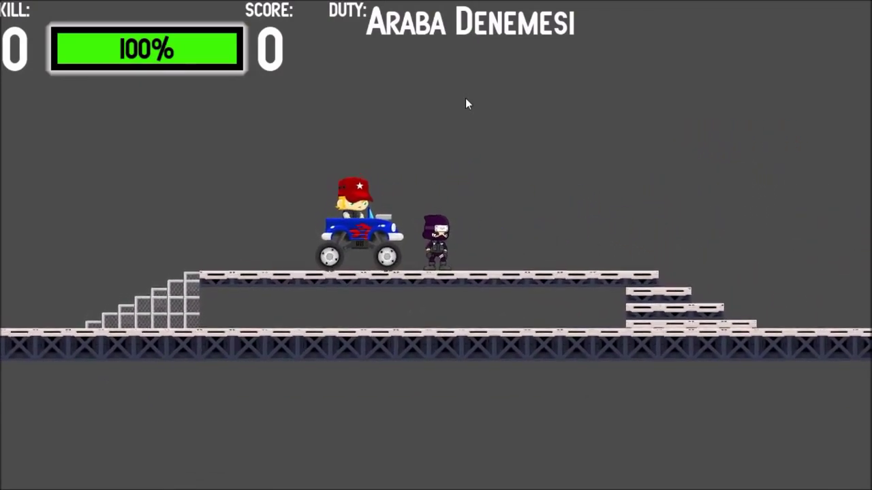
{"action": "key", "text": "Escape"}
{"action": "left_click", "coordinate": [436, 342]}
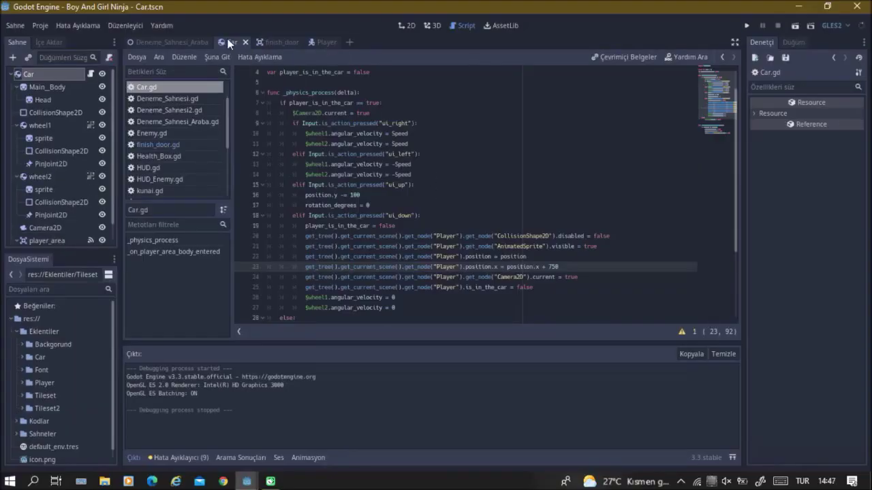
{"action": "left_click", "coordinate": [62, 74]}
{"action": "scroll", "coordinate": [829, 188], "scroll_direction": "up", "scroll_amount": 3}
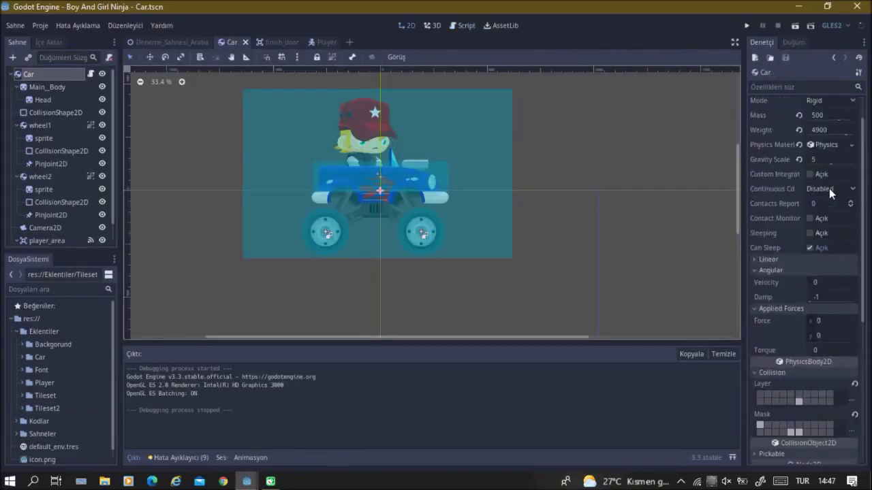
{"action": "scroll", "coordinate": [826, 198], "scroll_direction": "up", "scroll_amount": 2}
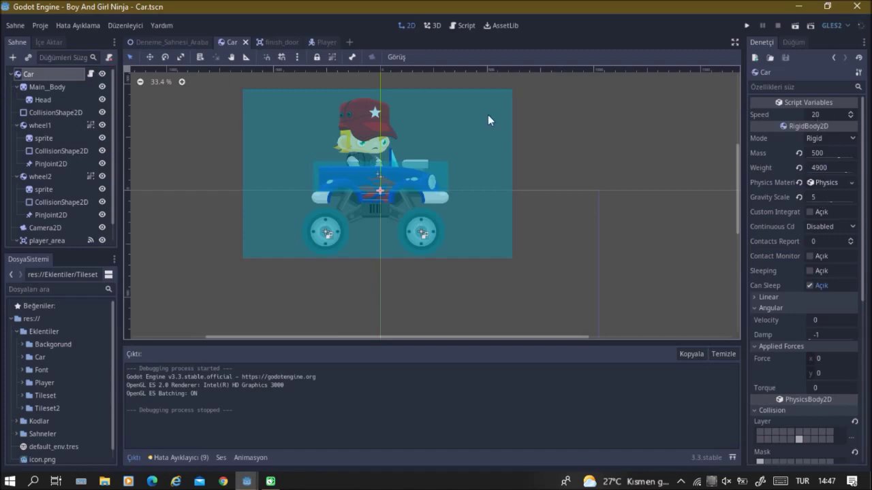
{"action": "left_click", "coordinate": [88, 73]}
{"action": "scroll", "coordinate": [300, 93], "scroll_direction": "up", "scroll_amount": 1}
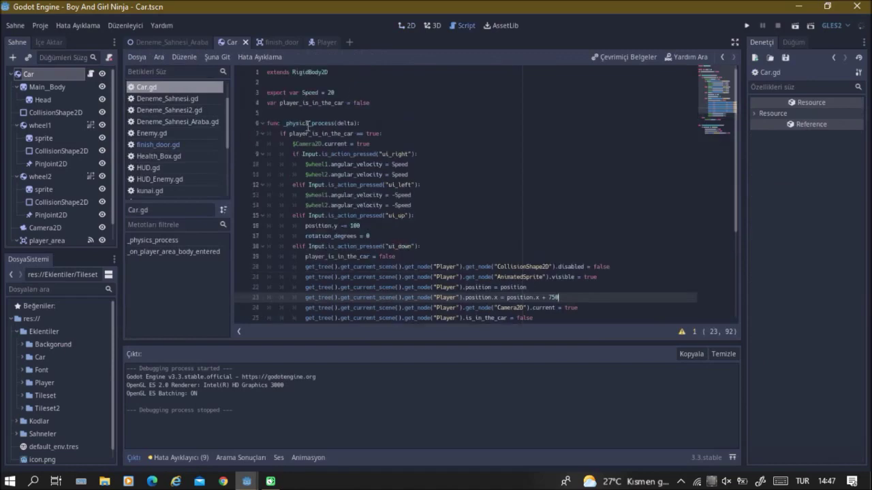
{"action": "left_click", "coordinate": [275, 93]}
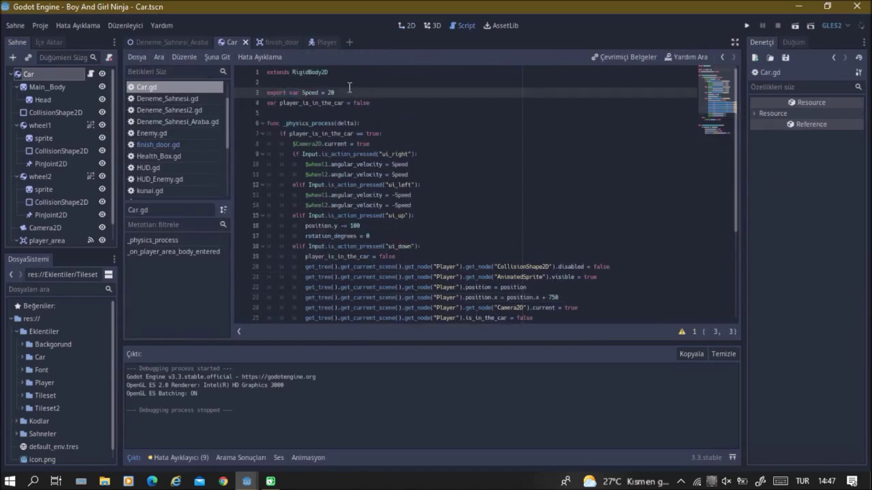
{"action": "scroll", "coordinate": [502, 144], "scroll_direction": "down", "scroll_amount": 1}
{"action": "scroll", "coordinate": [501, 145], "scroll_direction": "down", "scroll_amount": 4}
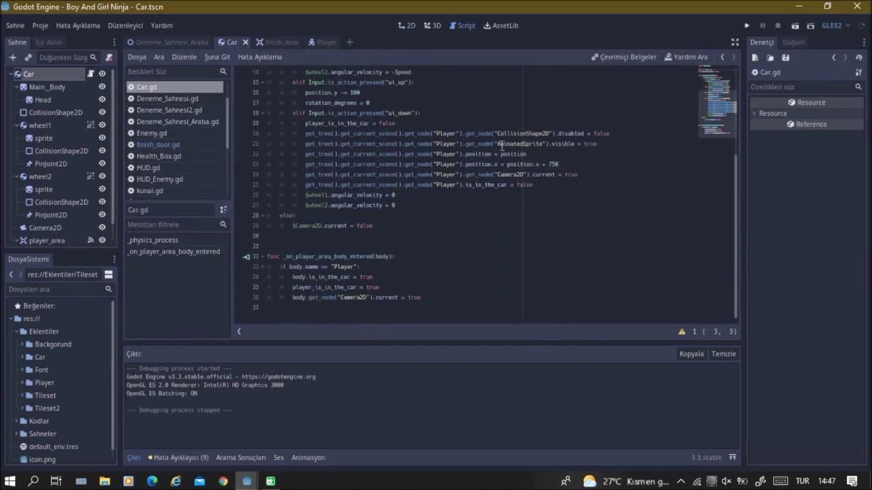